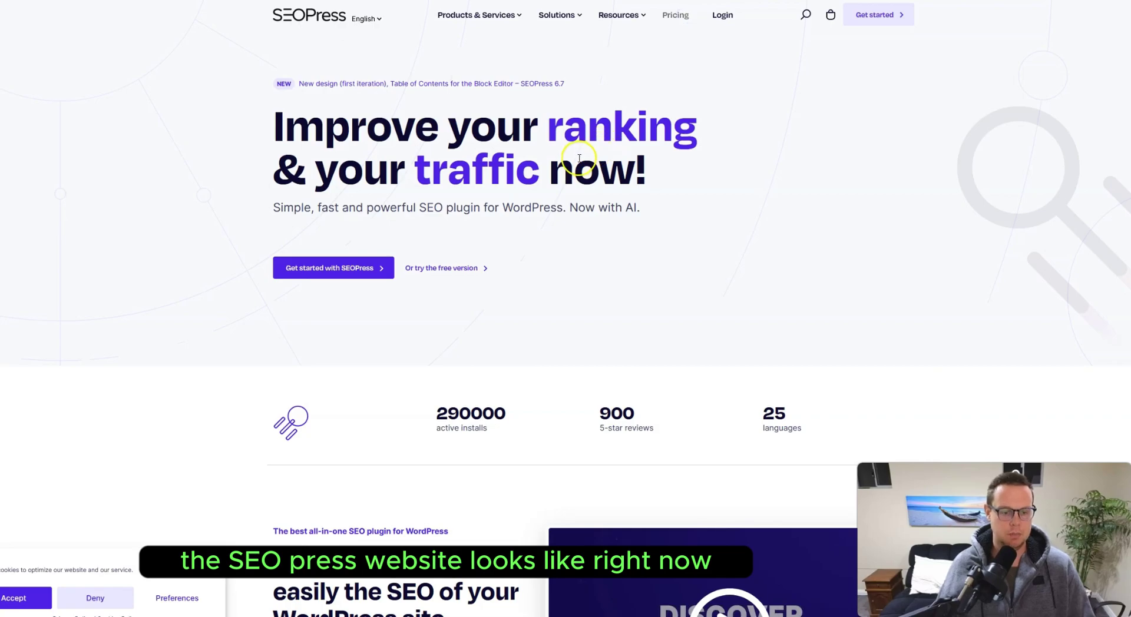
Step: Look over the SEOPress homepage and the description of the SEOPress PRO plan on the pricing page
scroll(577, 136, down, 10)
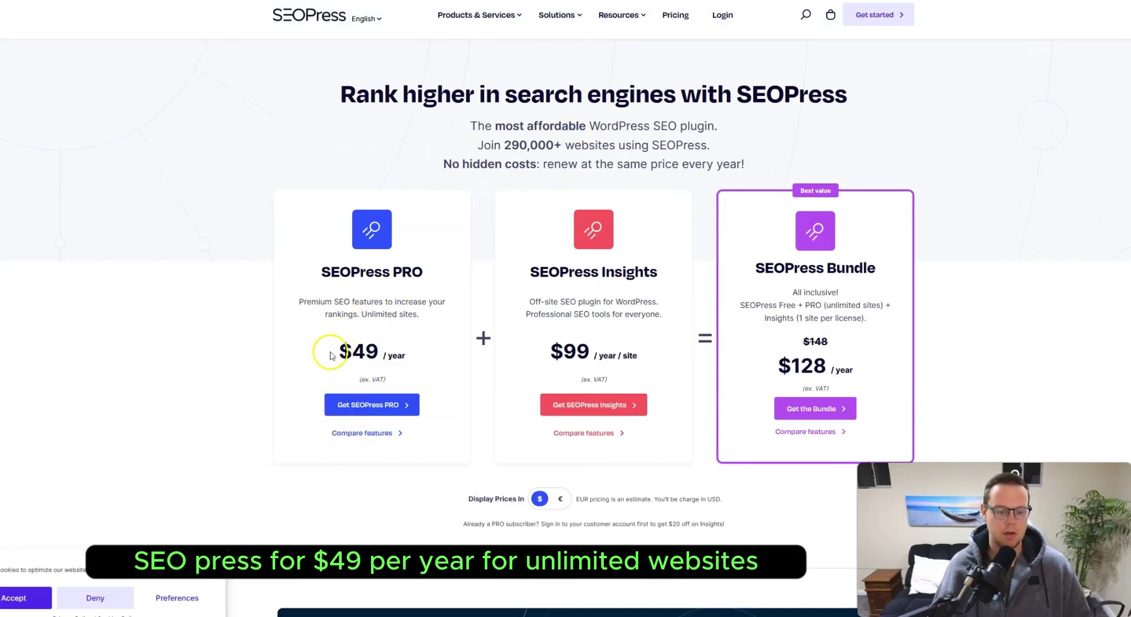
drag(363, 313, 418, 321)
click(420, 321)
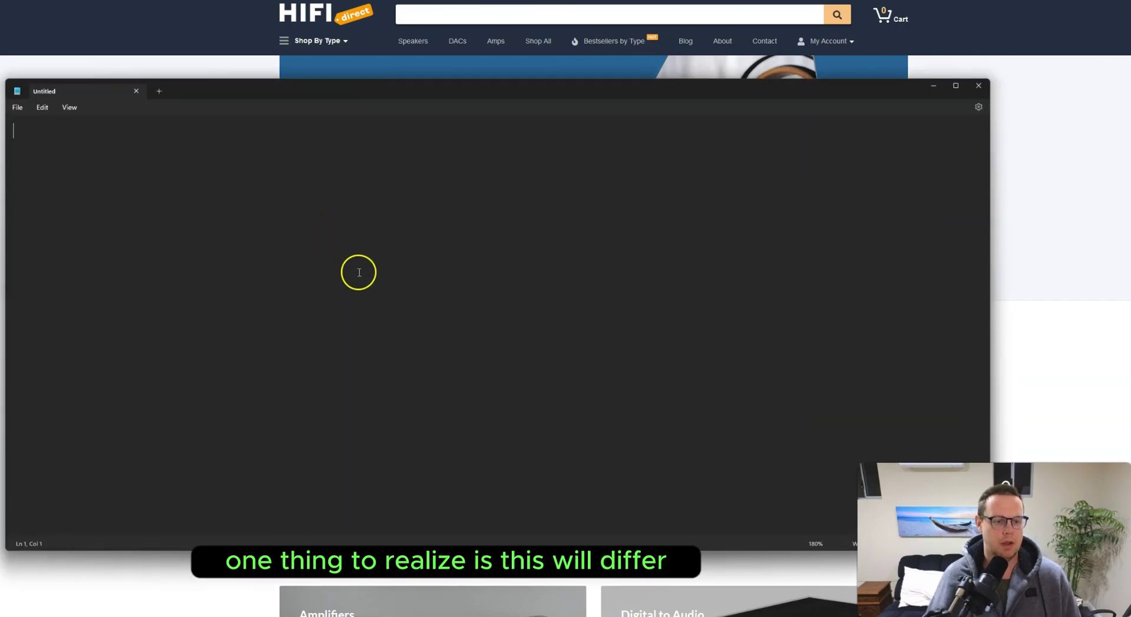
Step: Enlarge the text of the blank note and write /category/ on its first line
ctrl+scroll(360, 271, up, 17)
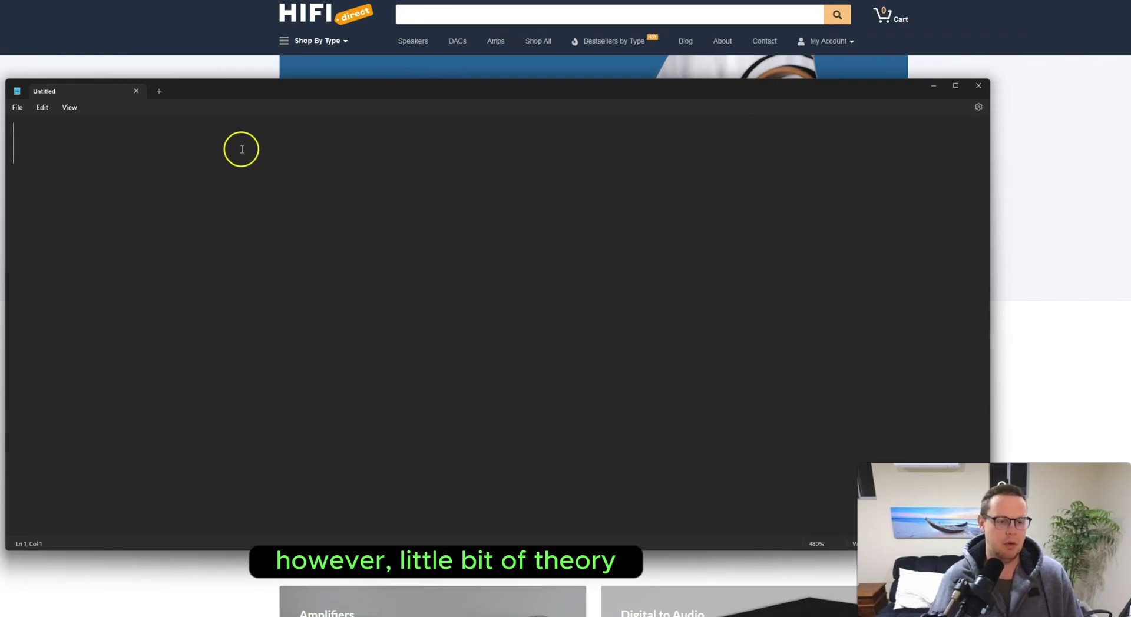
text(/cage)
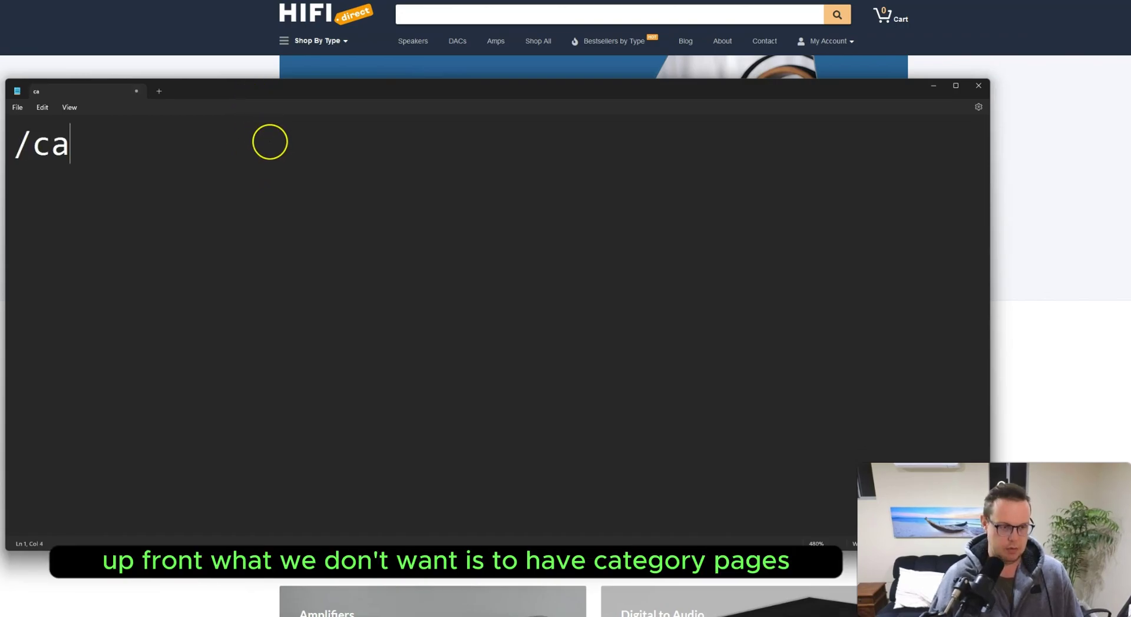
key(BackSpace)
key(BackSpace)
text(tegor)
text(y?)
key(BackSpace)
key(BackSpace)
text(y/)
drag(206, 147, 19, 143)
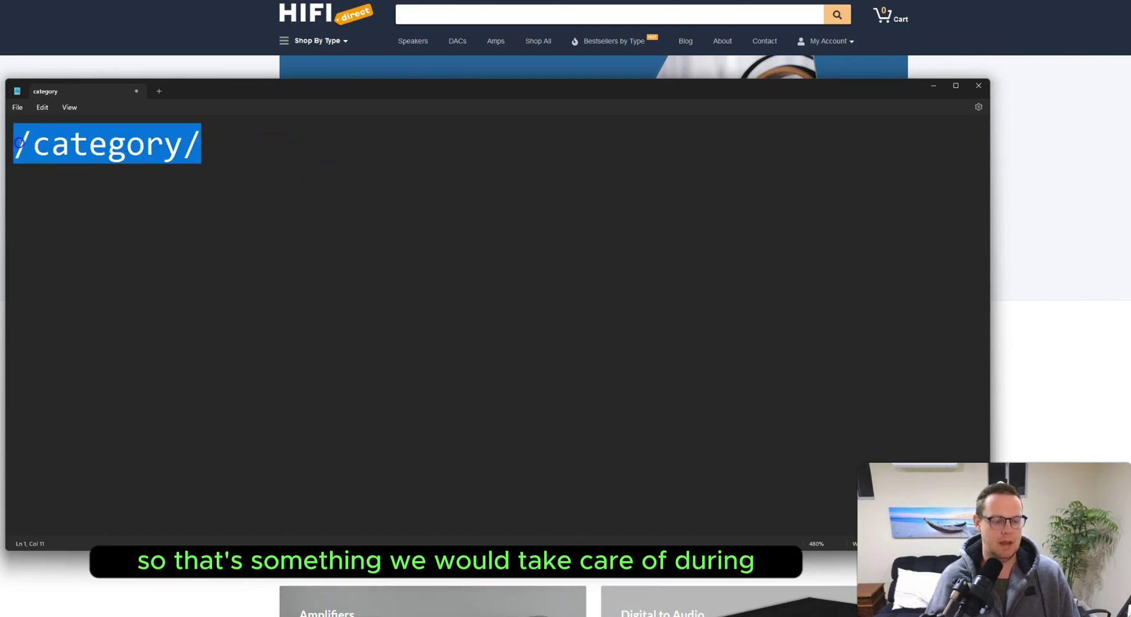
click(24, 142)
drag(215, 146, 31, 146)
triple_click(103, 149)
click(241, 159)
drag(237, 158, 19, 148)
Step: Add /tags/ on a new line below /category/
click(262, 163)
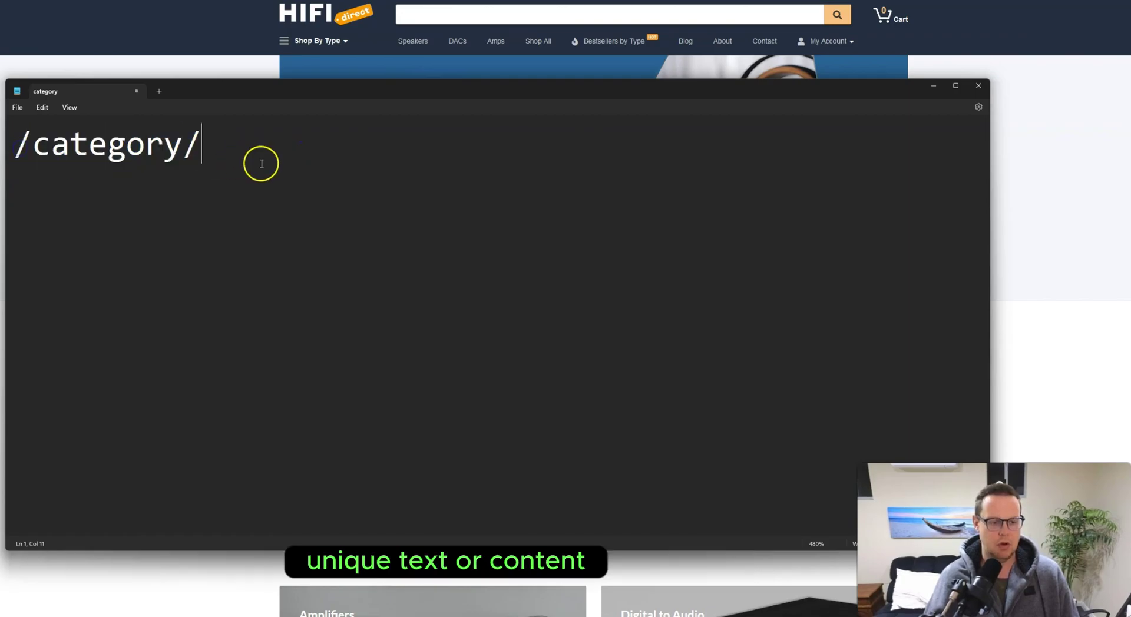
key(Return)
text(/tags/)
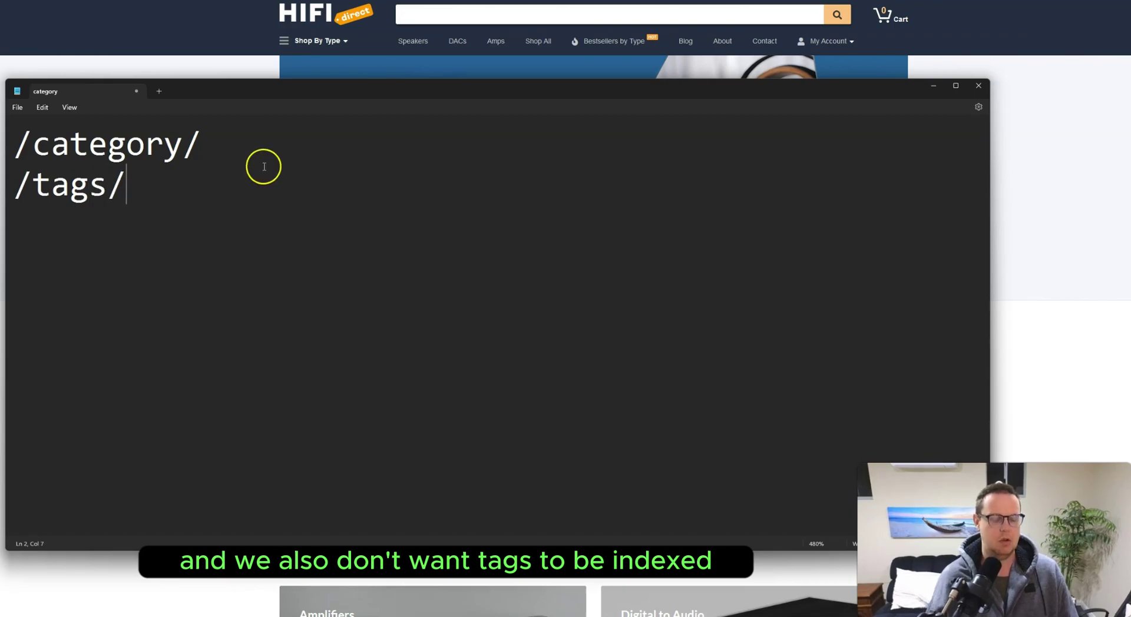
triple_click(114, 199)
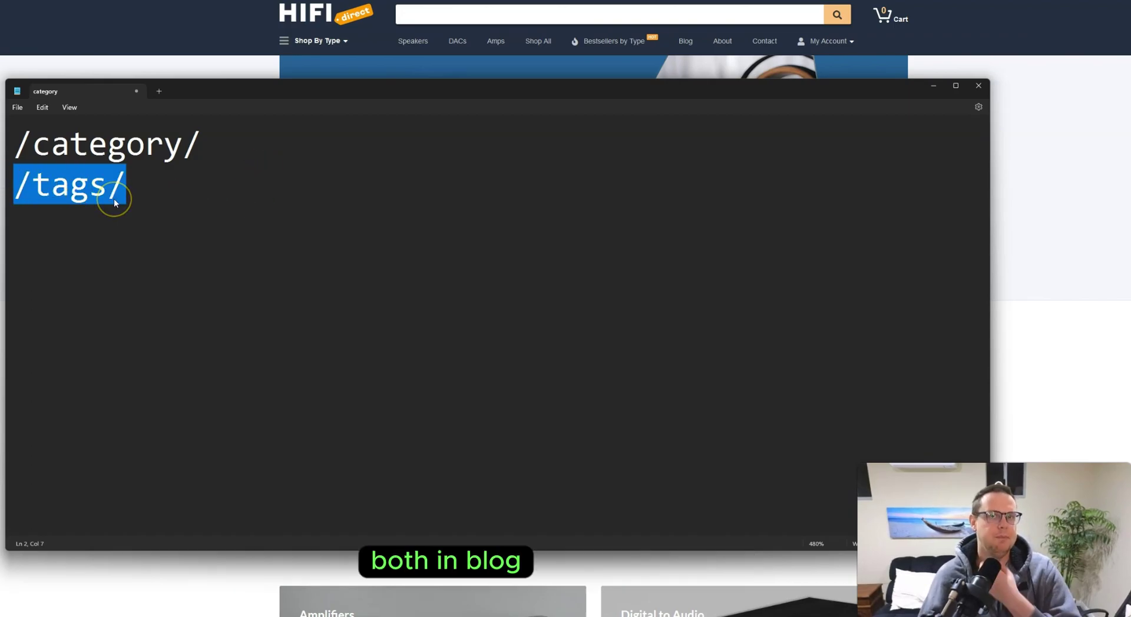
click(164, 212)
drag(205, 151, 18, 144)
click(196, 199)
drag(196, 200, 18, 147)
click(210, 195)
drag(238, 143, 18, 126)
click(228, 163)
Step: Try the prefix "product-" in front of "category" on the first line, and remove it again
click(51, 143)
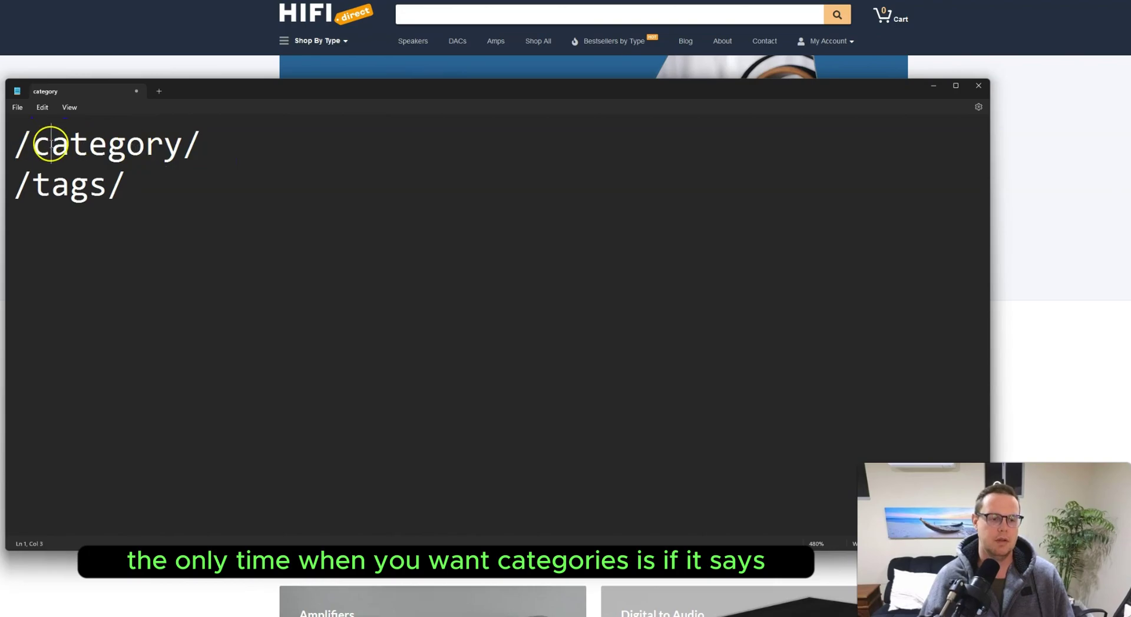
text(product-)
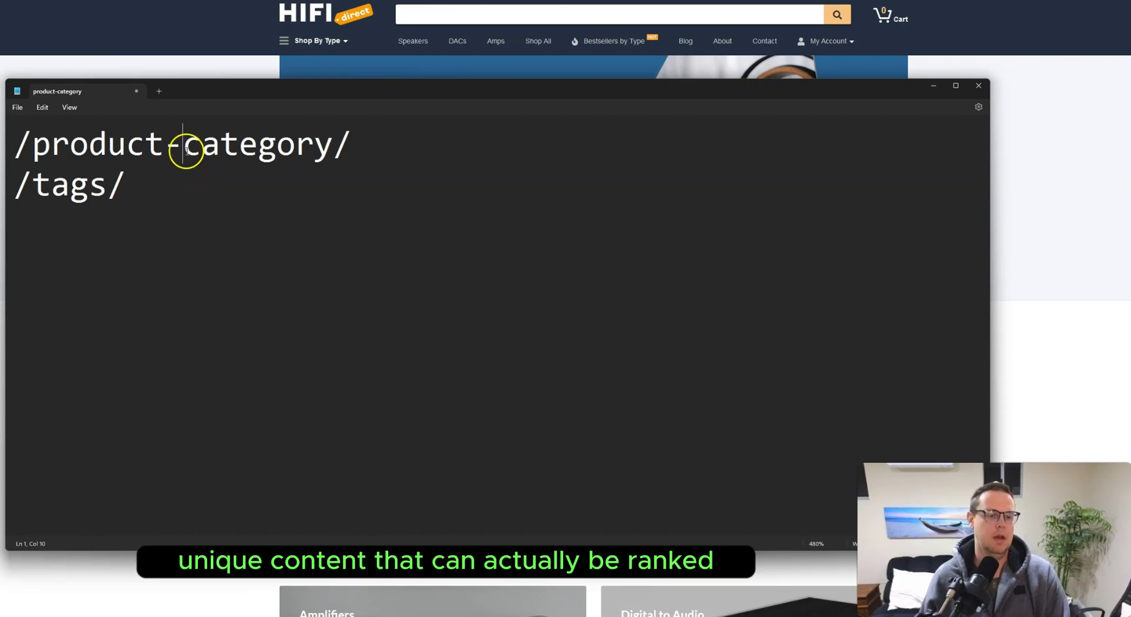
drag(183, 152, 119, 163)
key(BackSpace)
click(202, 195)
key(ctrl+a)
click(132, 184)
key(ctrl+a)
click(227, 201)
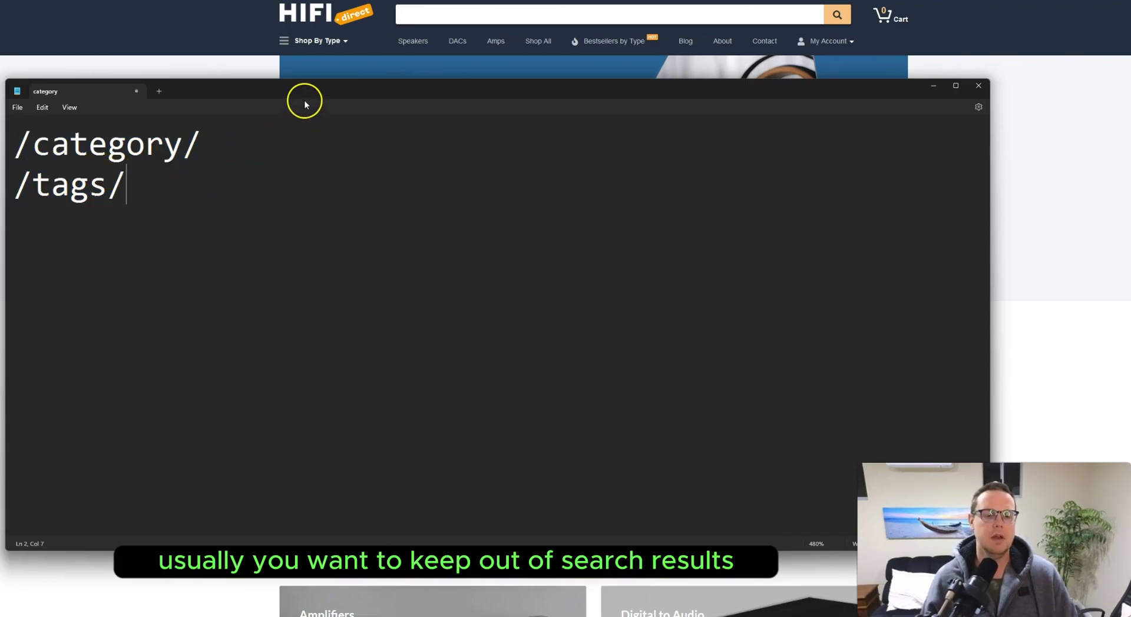
drag(304, 100, 344, 89)
key(ctrl+a)
click(235, 206)
key(ctrl+a)
click(310, 208)
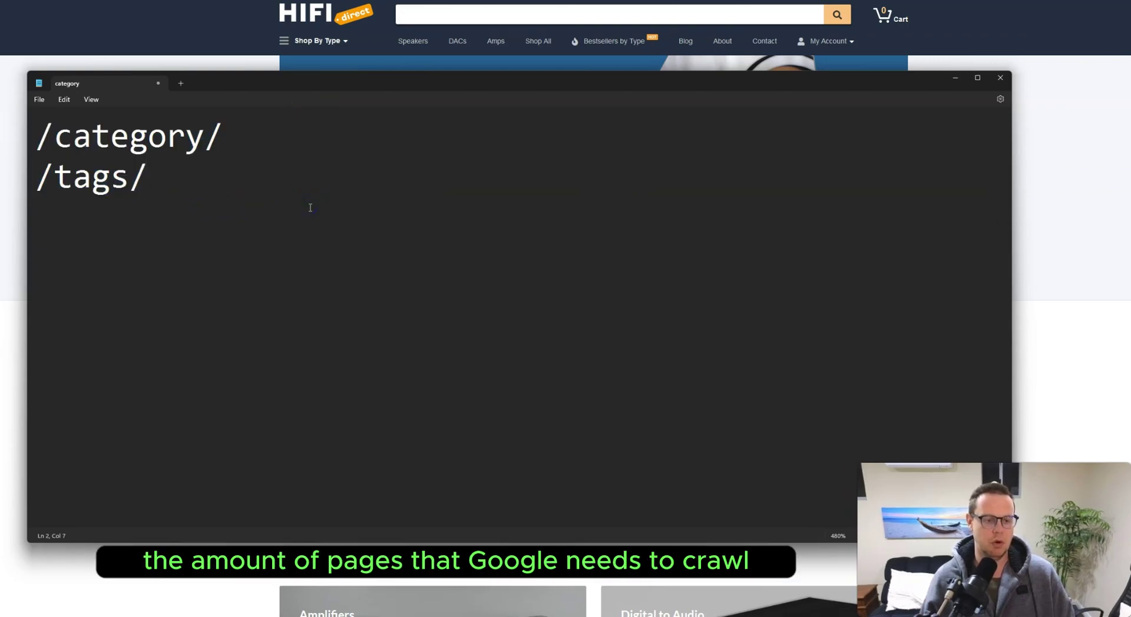
key(ctrl+a)
click(228, 139)
triple_click(81, 132)
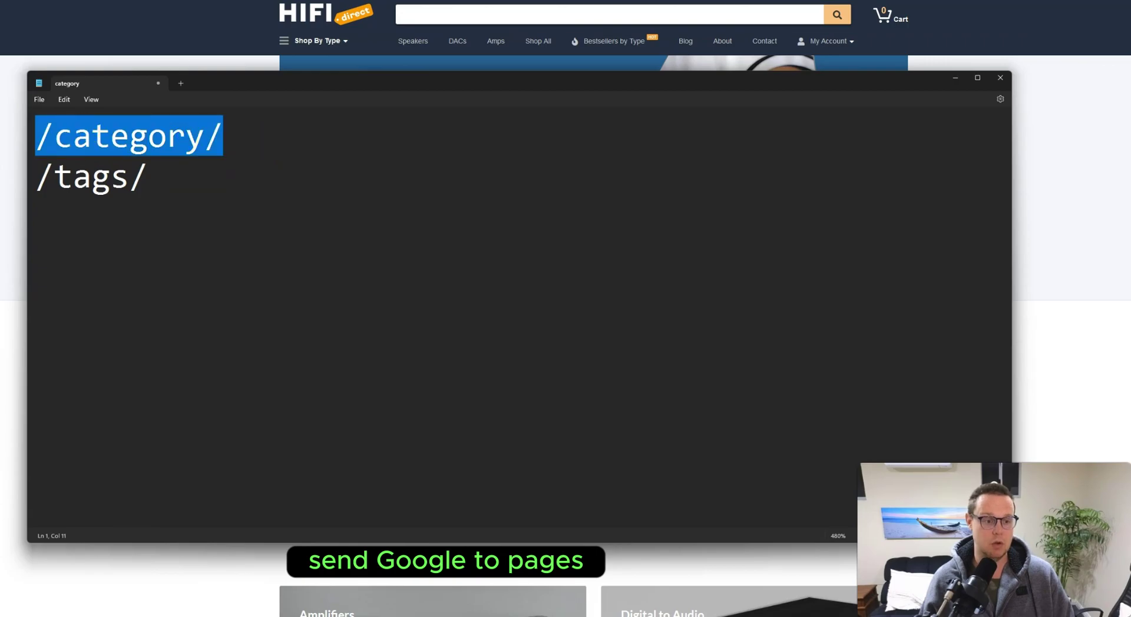
click(215, 197)
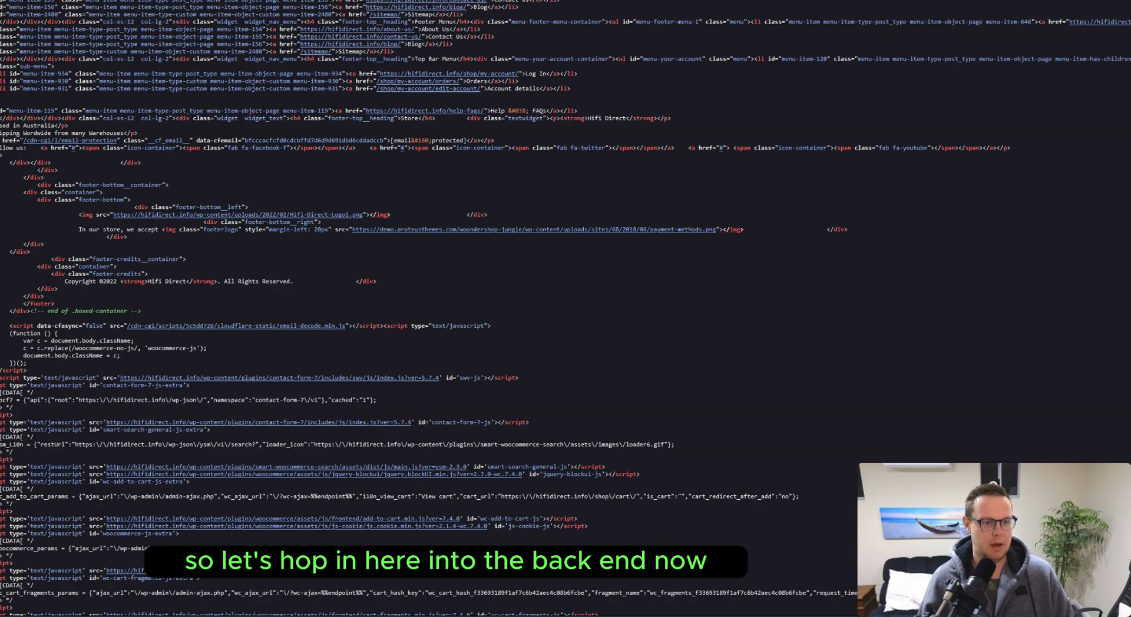
Step: Open the site's WordPress admin and go to the PRO settings of the SEO plugin
key(ctrl+t)
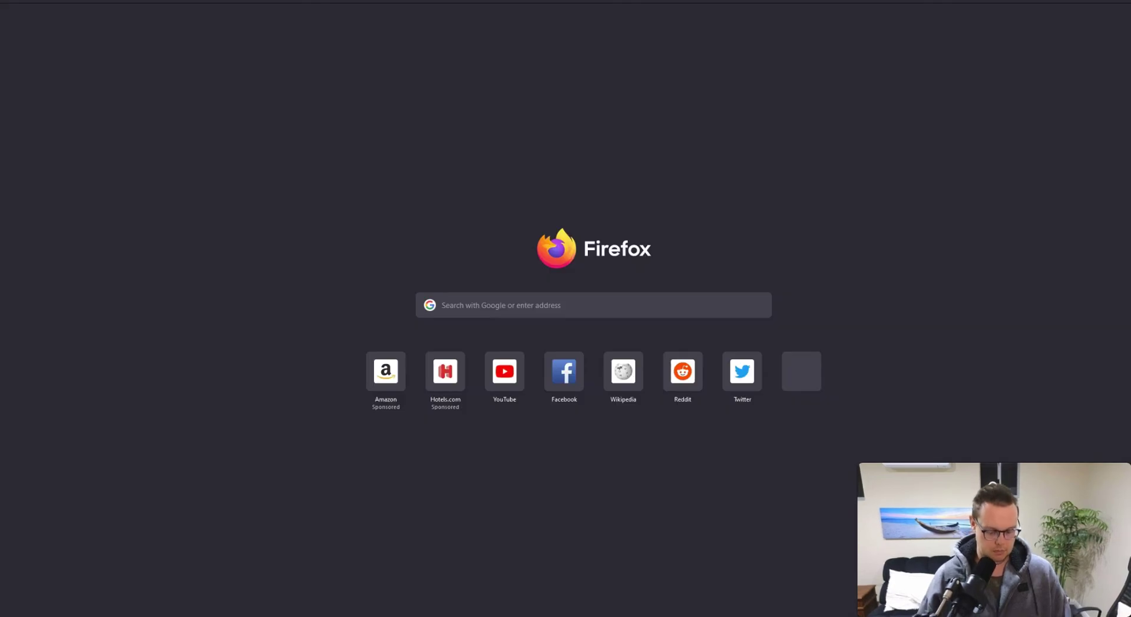
text(hi)
mouse_move(40, 371)
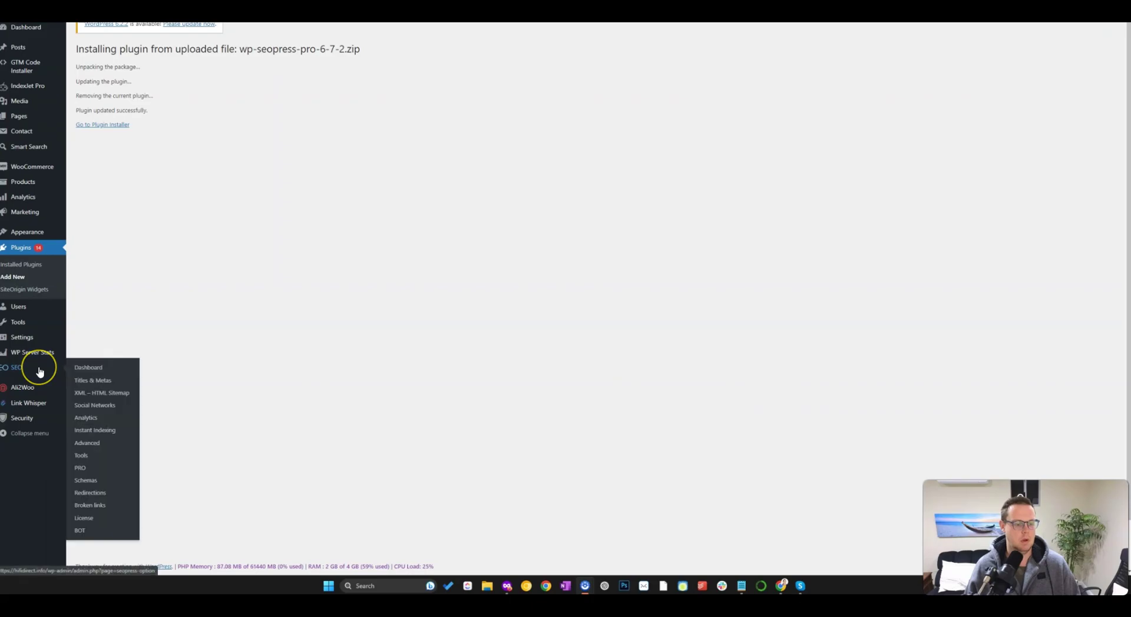
click(82, 369)
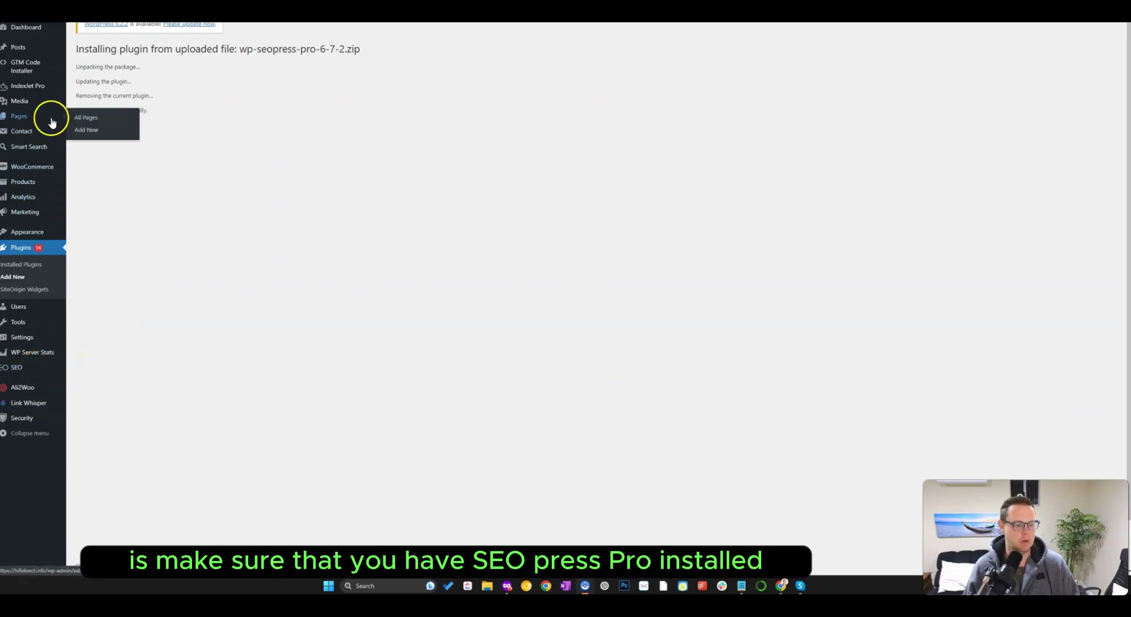
mouse_move(30, 367)
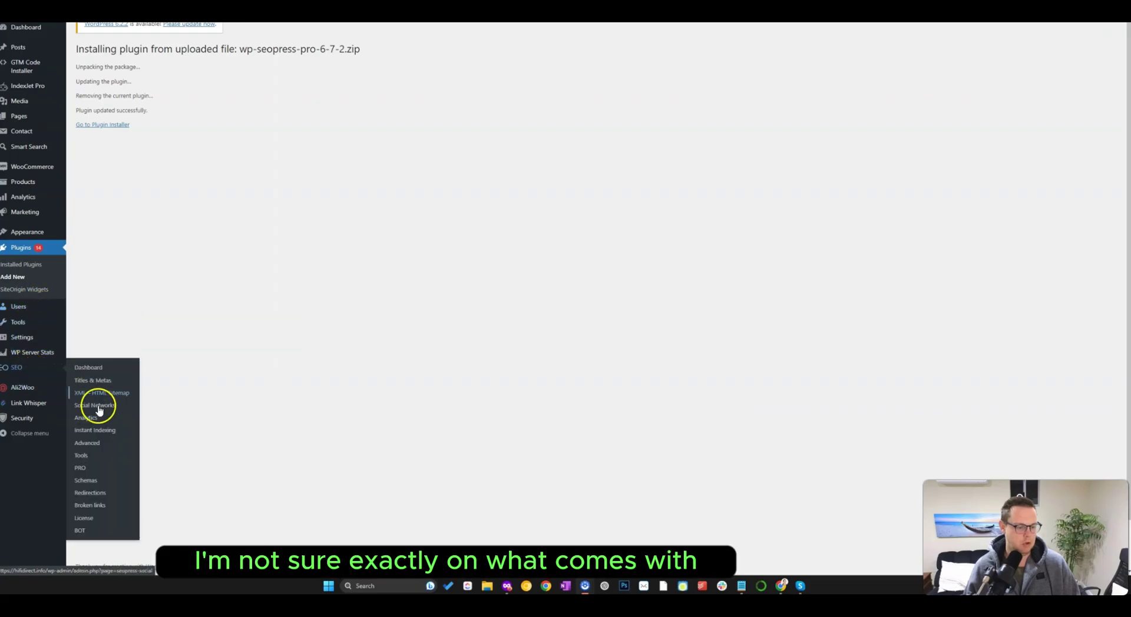
click(89, 467)
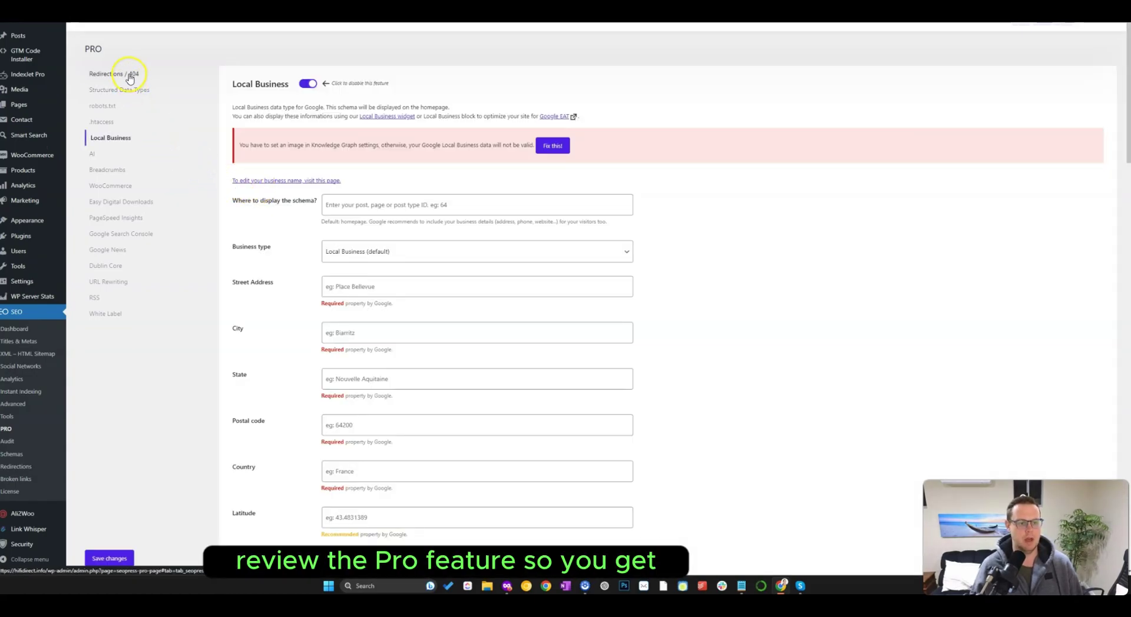
Step: Review the Redirections / 404 settings and read through the virtual robots.txt file
click(130, 75)
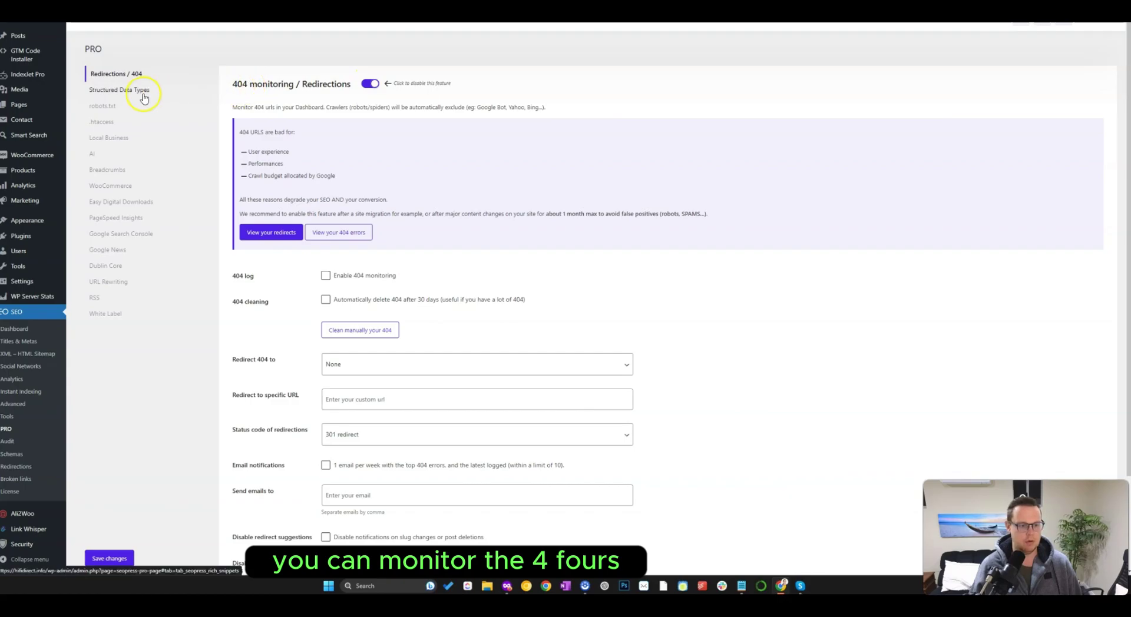
click(110, 109)
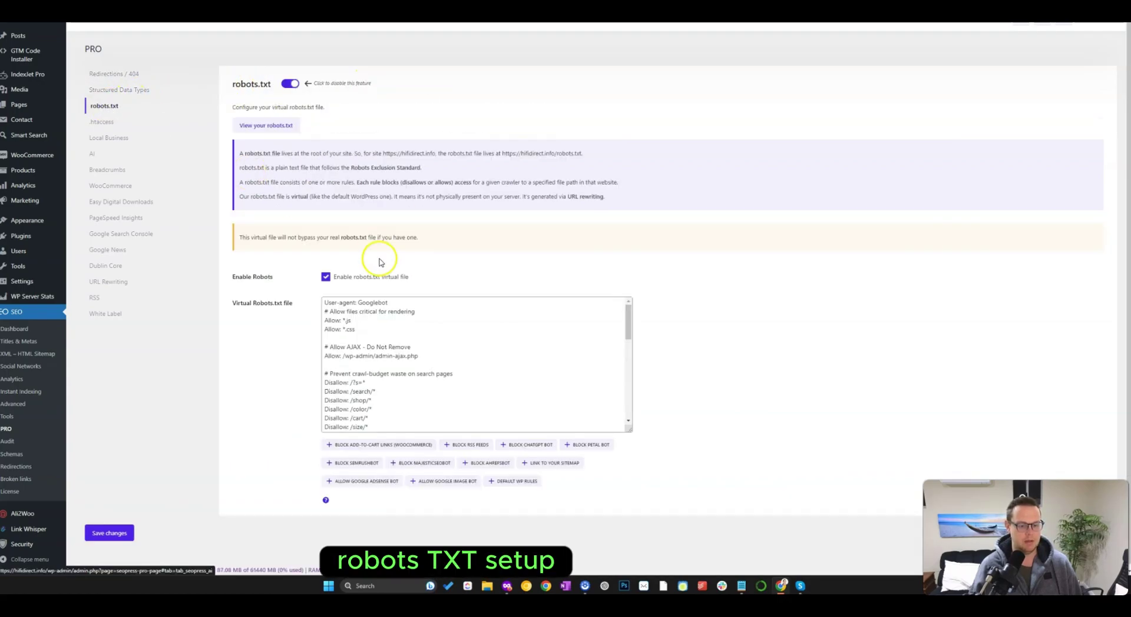
drag(627, 319, 659, 221)
scroll(487, 355, down, 5)
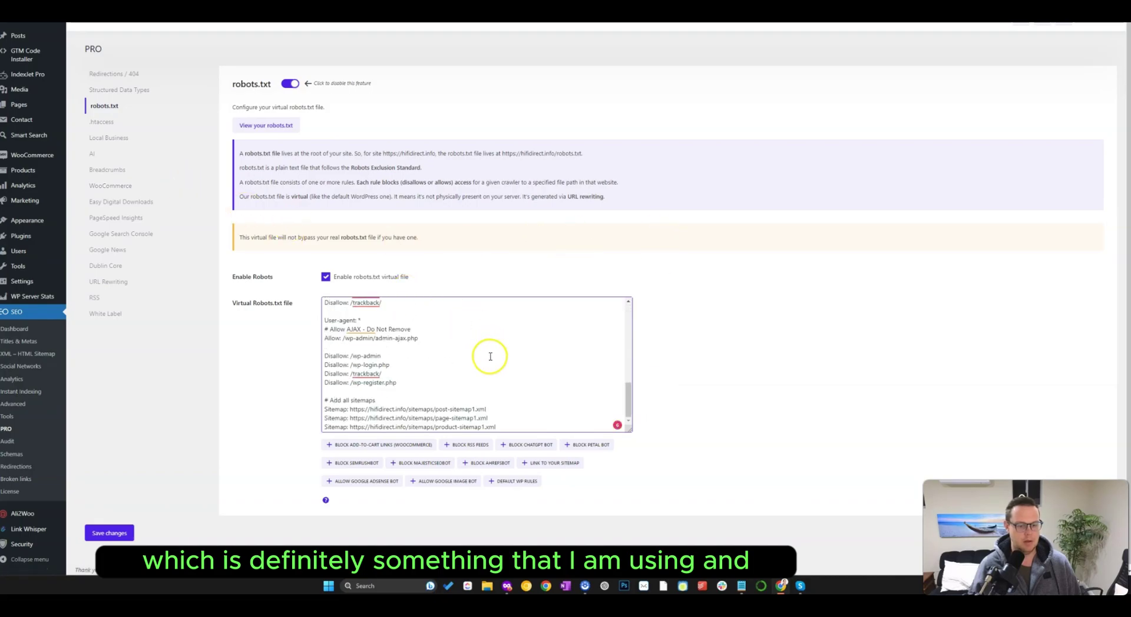
Step: Read the site's .htaccess file in the PRO settings through to its end
click(103, 121)
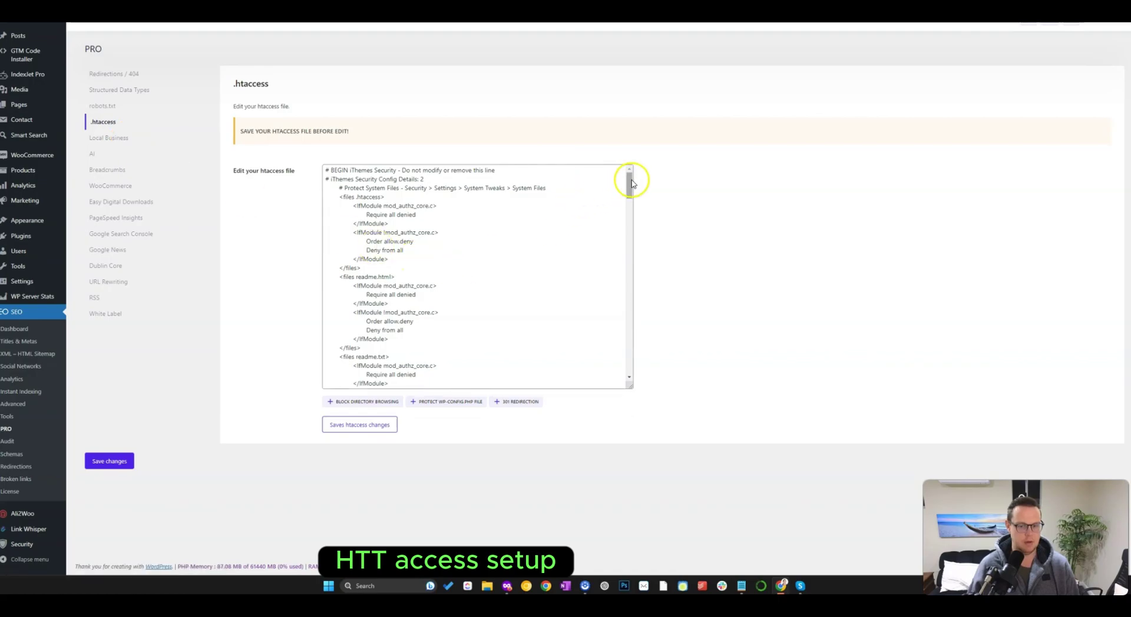
drag(324, 171, 472, 259)
click(472, 259)
drag(628, 178, 626, 429)
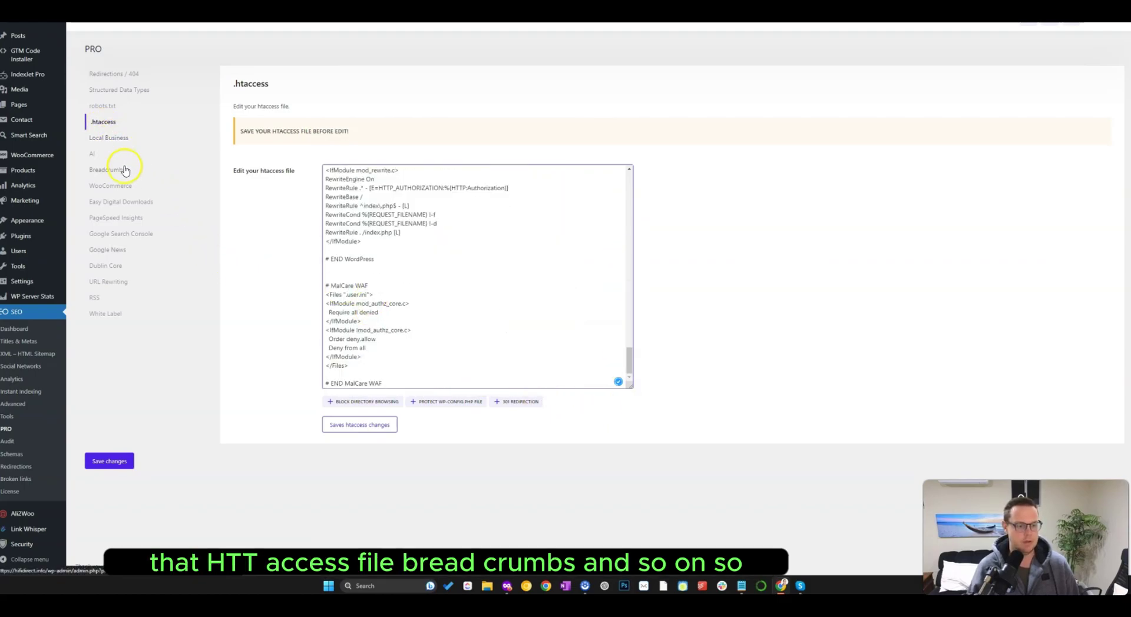
Step: Look through the WooCommerce, Google Search Console, robots.txt, .htaccess, RSS and White Label sections of the PRO settings
click(110, 185)
click(120, 233)
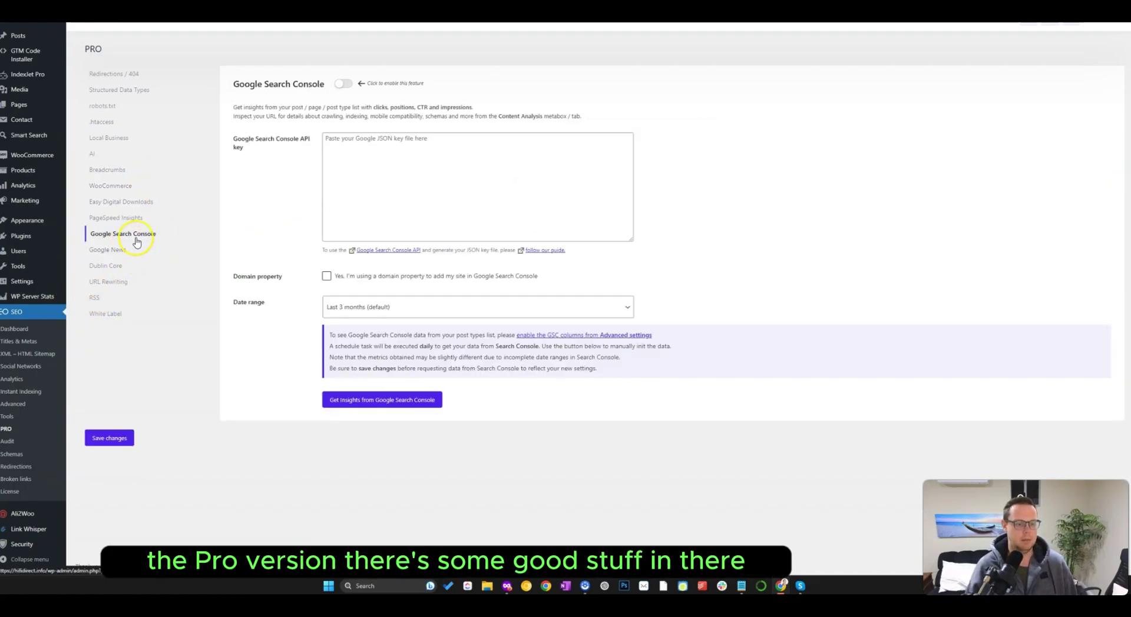
click(112, 106)
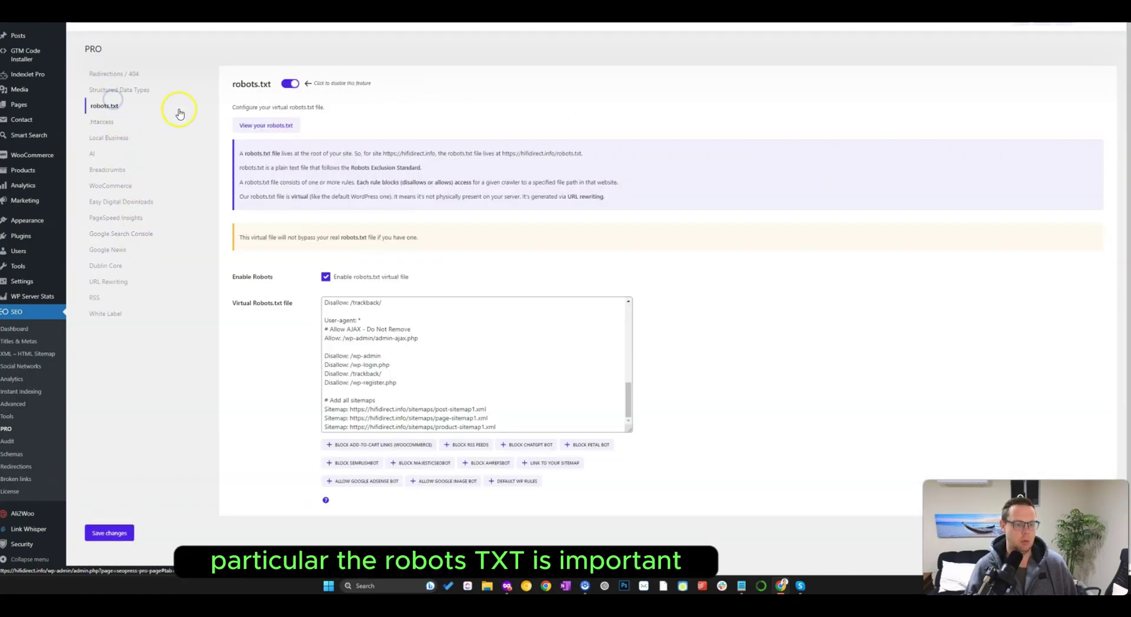
click(110, 123)
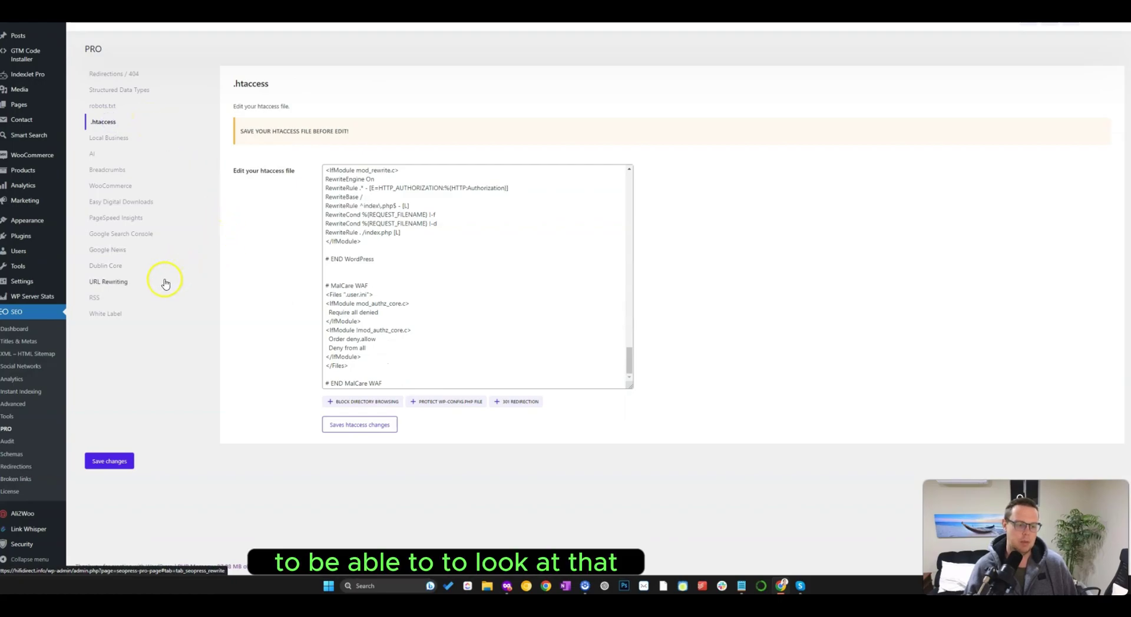
click(105, 298)
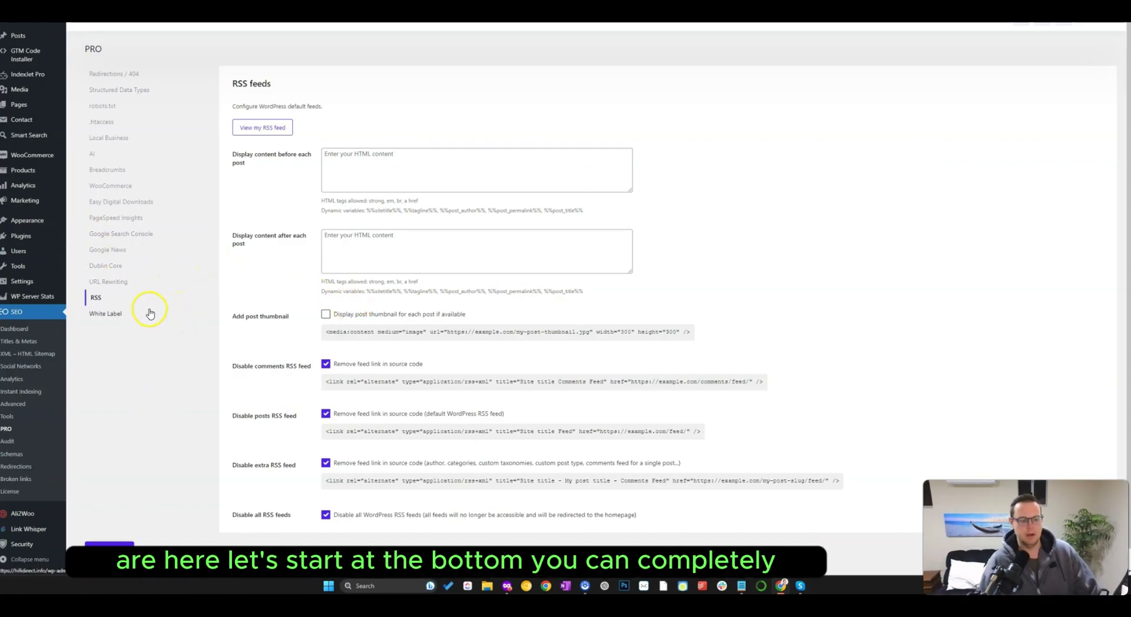
click(115, 314)
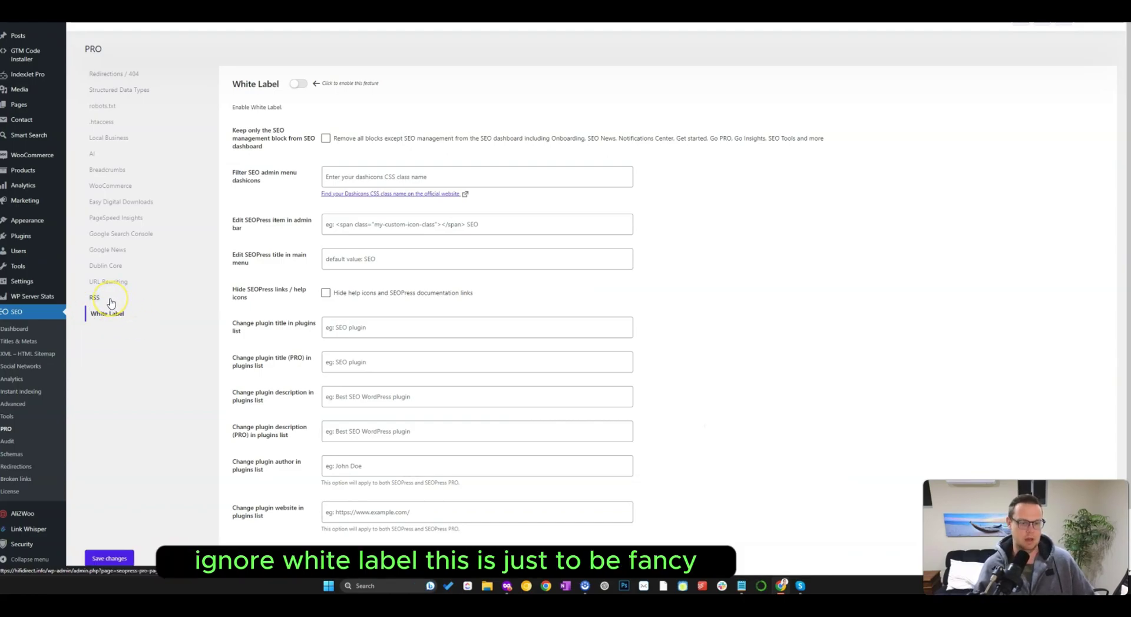
Step: Return to the RSS settings and examine, enlarged, the options that disable the comments, posts, extra and all RSS feeds
click(110, 300)
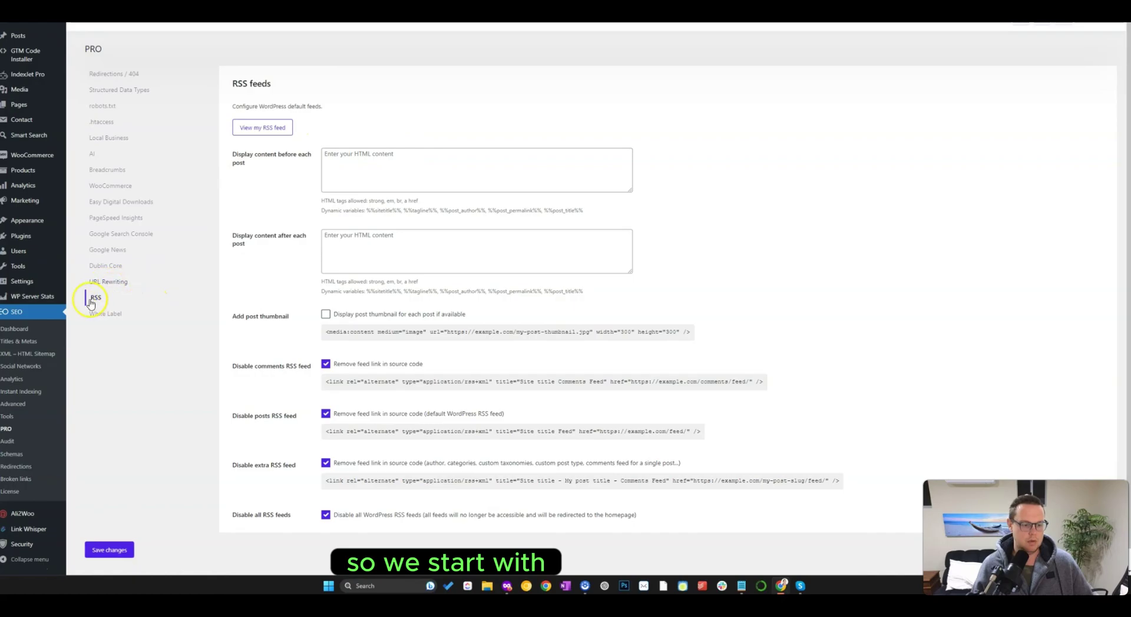
scroll(437, 259, down, 1)
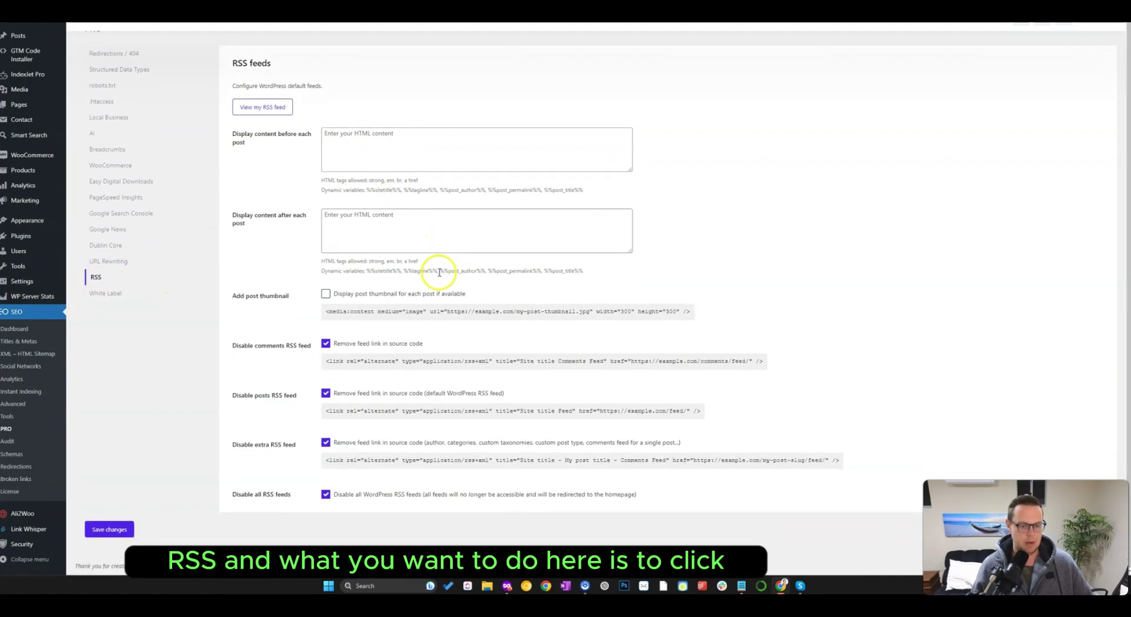
key(ctrl+plus)
key(ctrl+plus)
scroll(500, 354, down, 4)
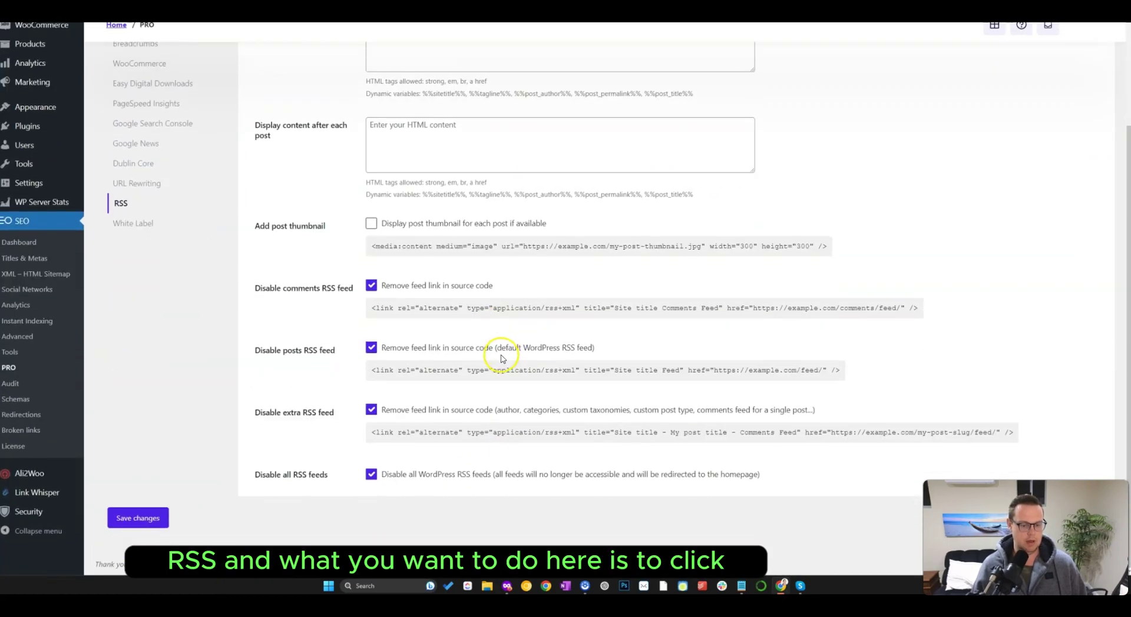
drag(524, 290, 405, 286)
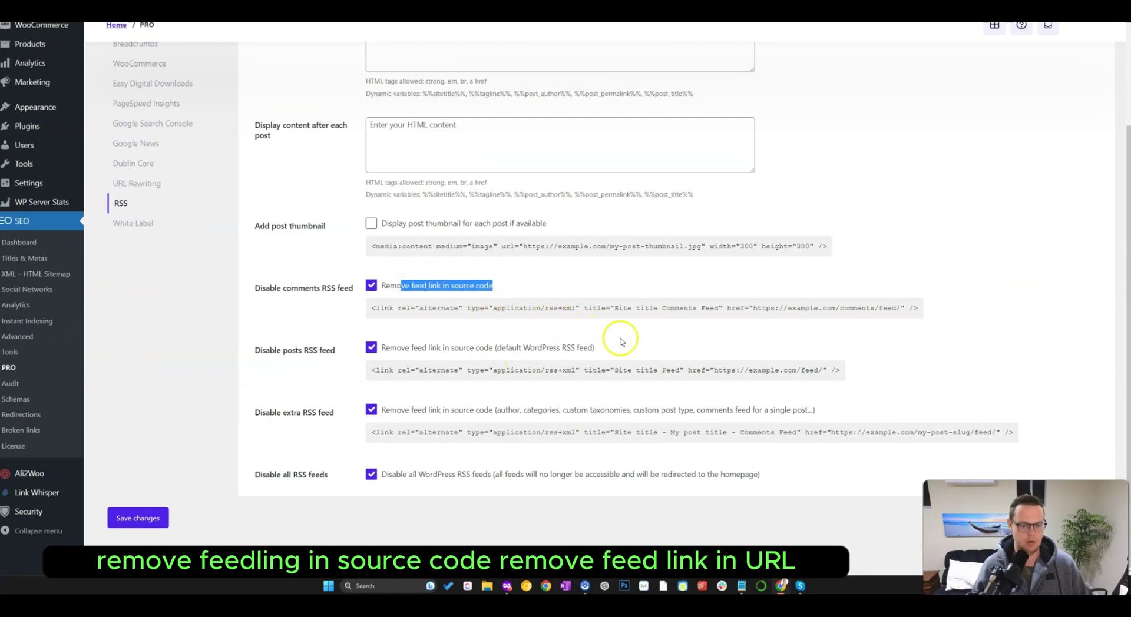
drag(595, 348, 433, 348)
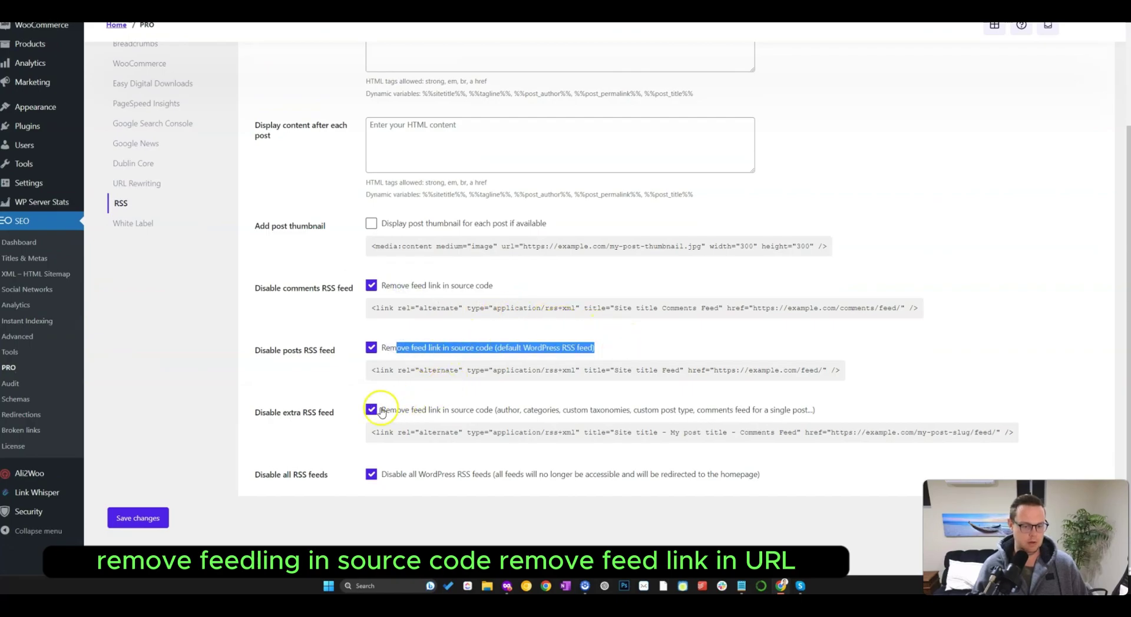
drag(260, 417, 341, 409)
click(298, 470)
drag(298, 470, 341, 478)
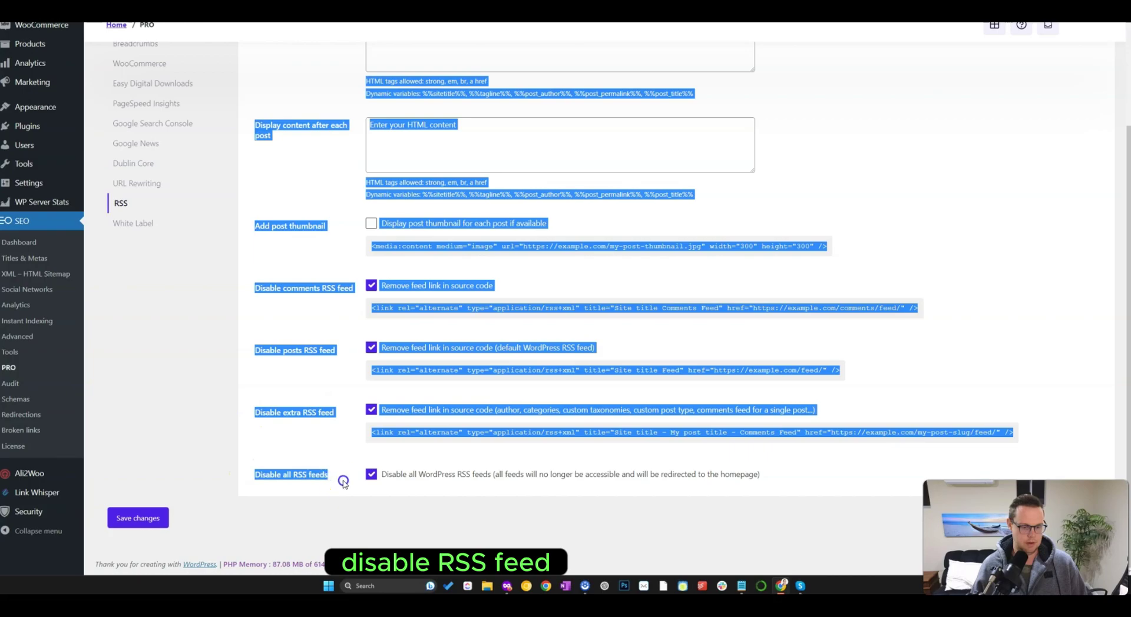
Step: Examine the RSS feed disabling options and the feed URLs in their sample source code
click(404, 516)
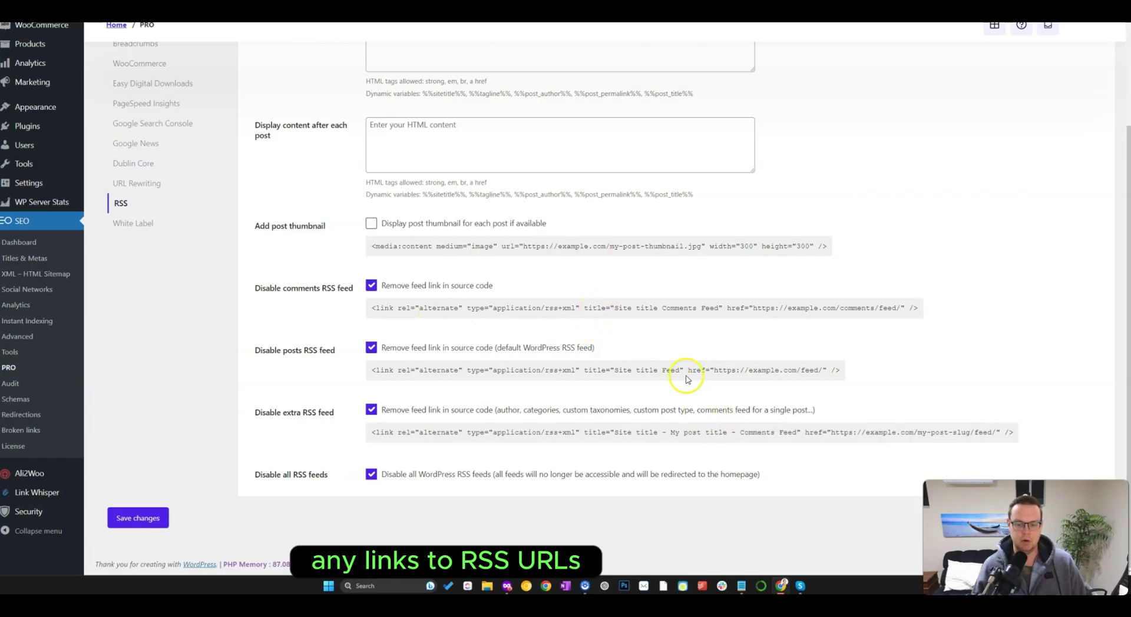
drag(682, 371, 827, 371)
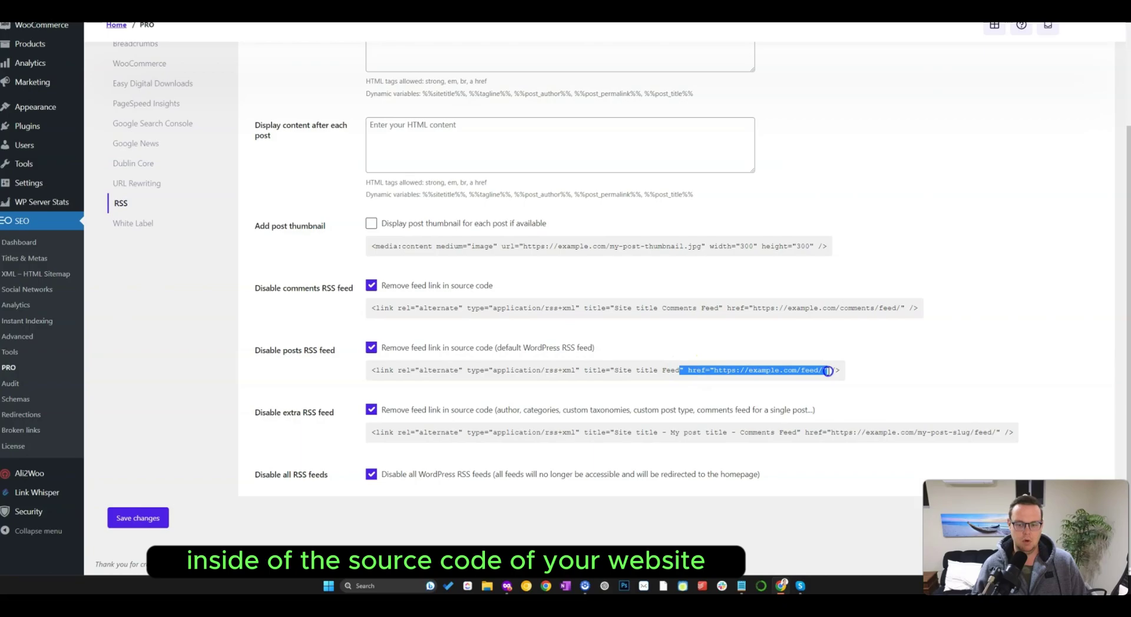
click(245, 215)
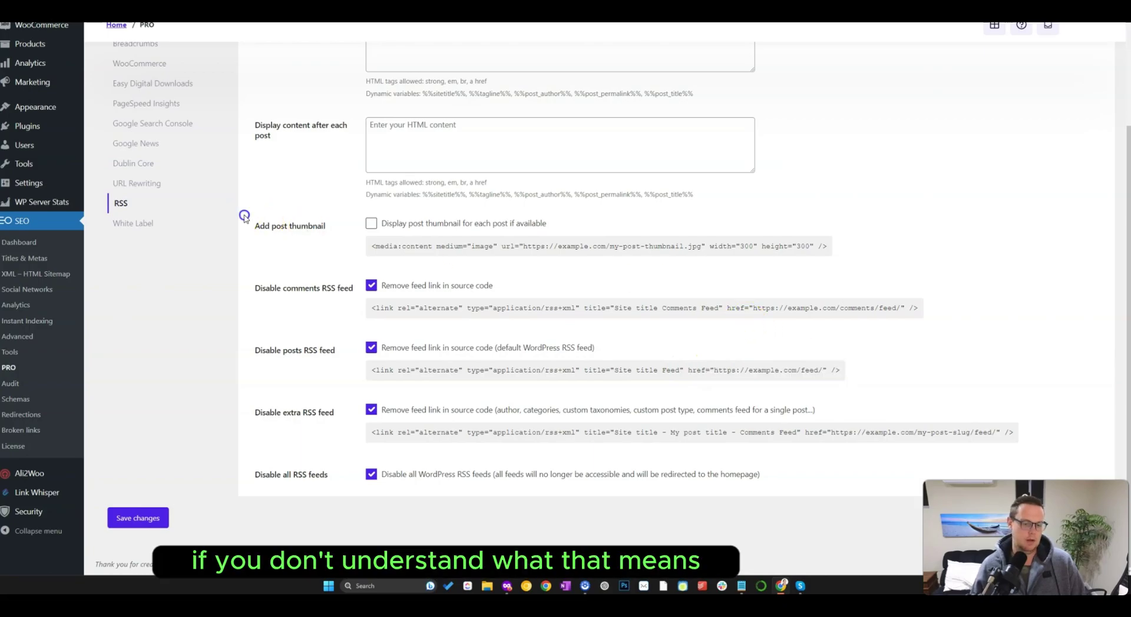
scroll(245, 217, up, 3)
click(152, 358)
click(152, 369)
scroll(323, 254, down, 2)
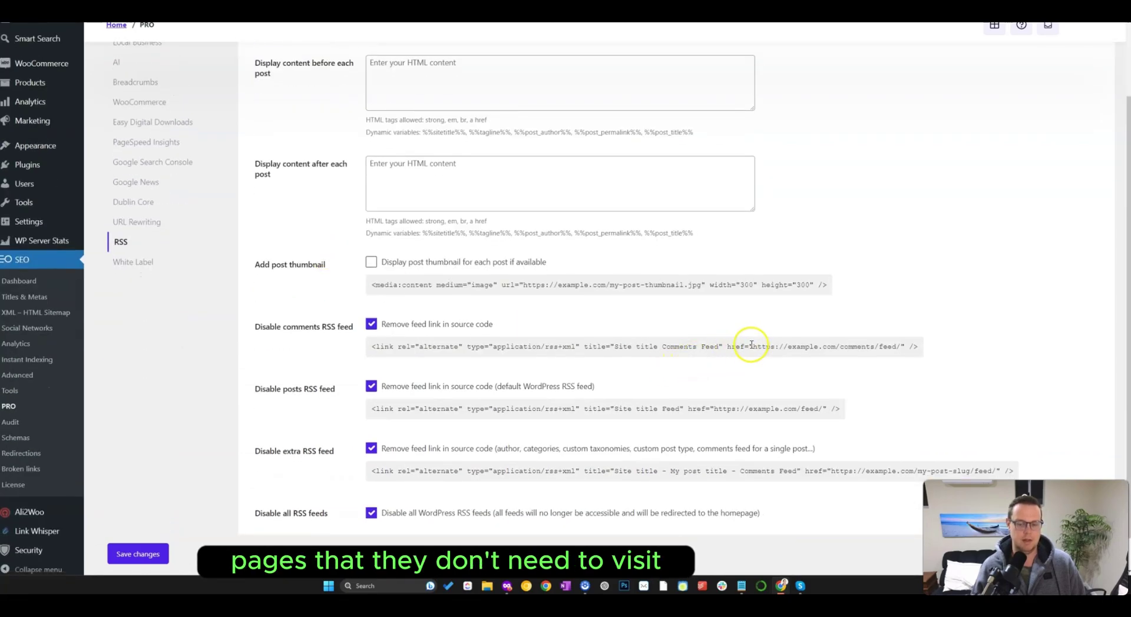
drag(751, 345, 903, 346)
click(434, 287)
scroll(217, 276, up, 2)
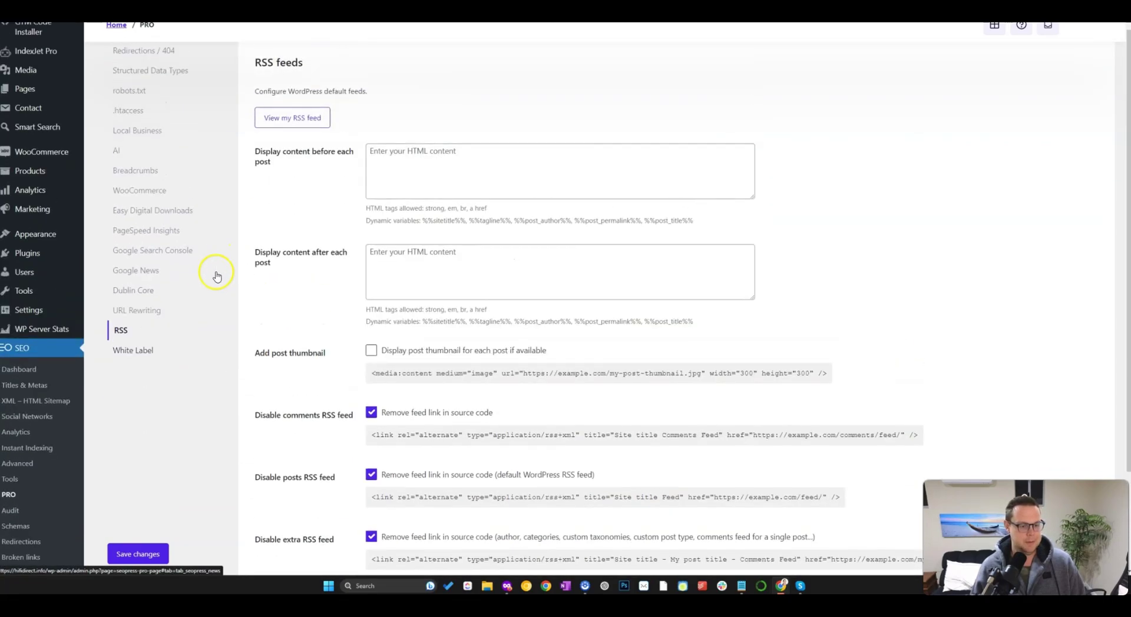
Step: Review the URL Rewriting section of the PRO settings and read the Dublin Core meta tags option
click(155, 311)
scroll(388, 294, up, 1)
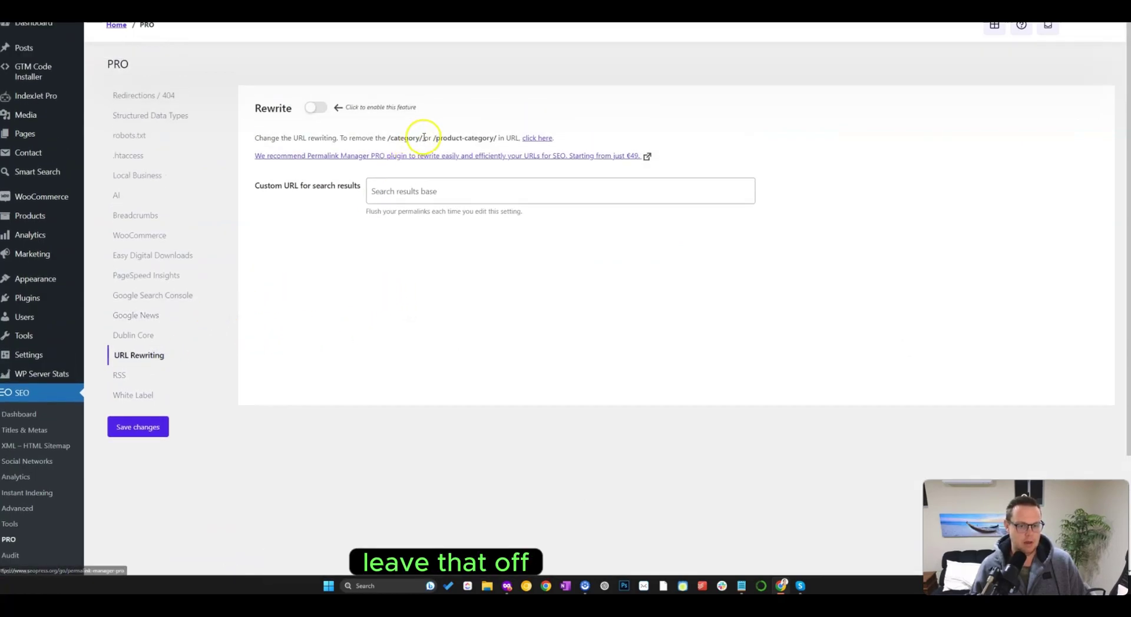
triple_click(356, 135)
click(356, 135)
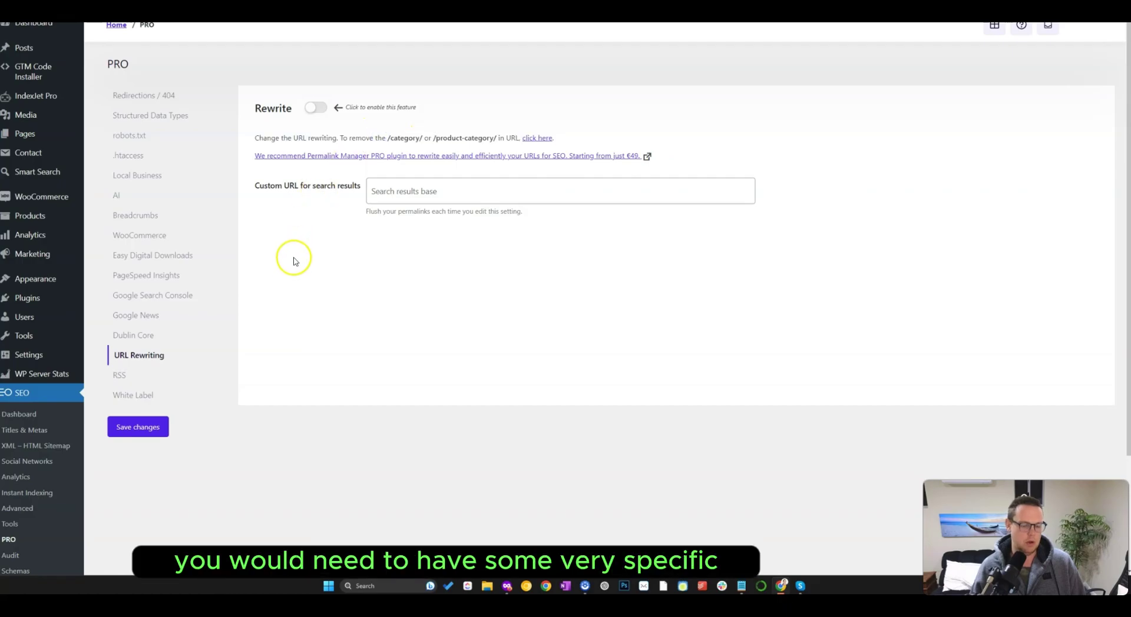
click(161, 337)
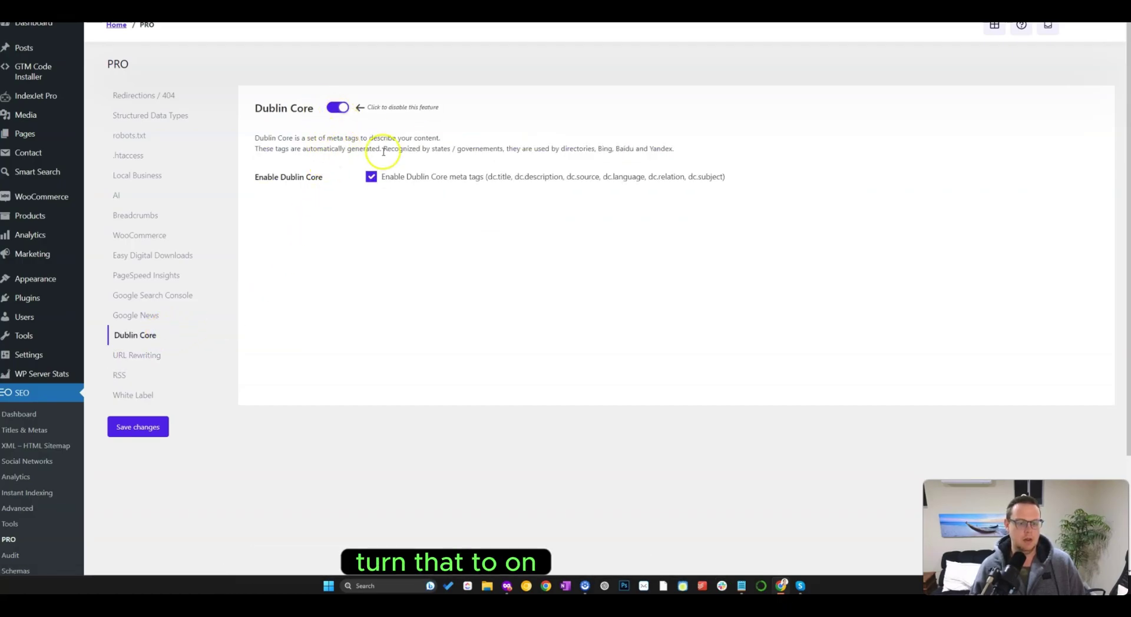
drag(386, 177, 726, 179)
click(692, 240)
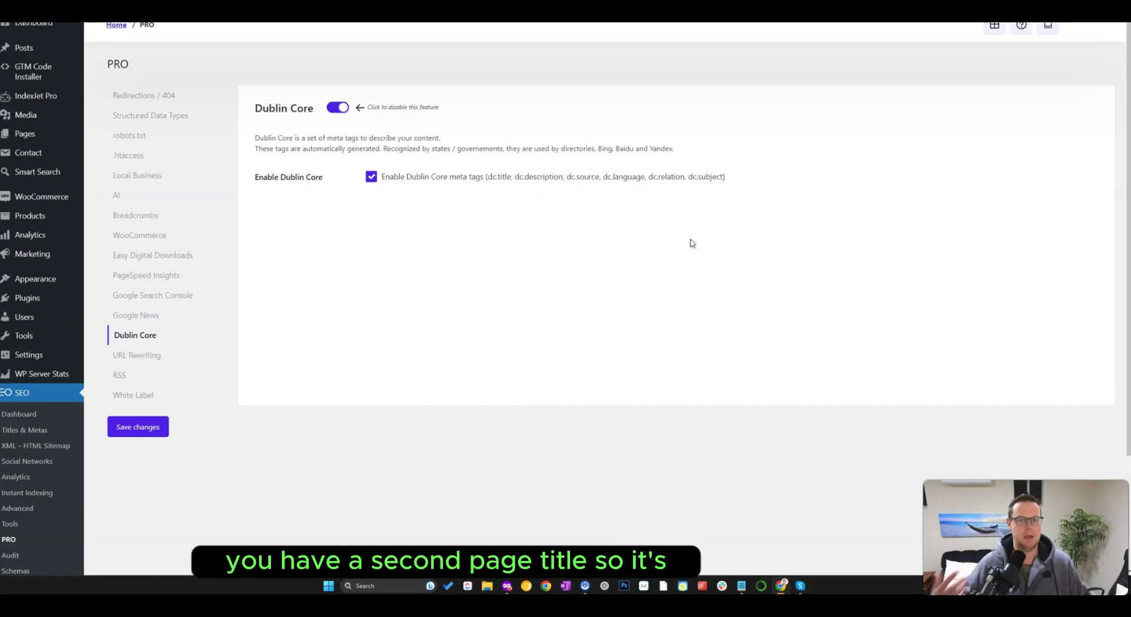
key(ctrl+plus)
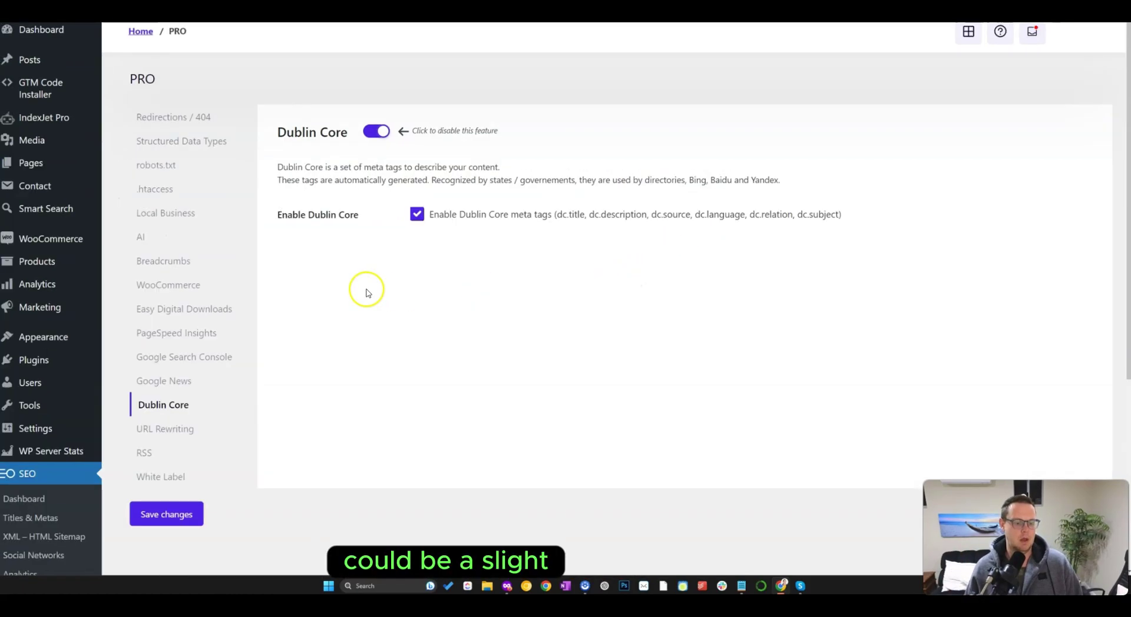
Step: Look through the Google News, RSS, Google Search Console, PageSpeed Insights and Easy Digital Downloads sections of the PRO settings
click(180, 382)
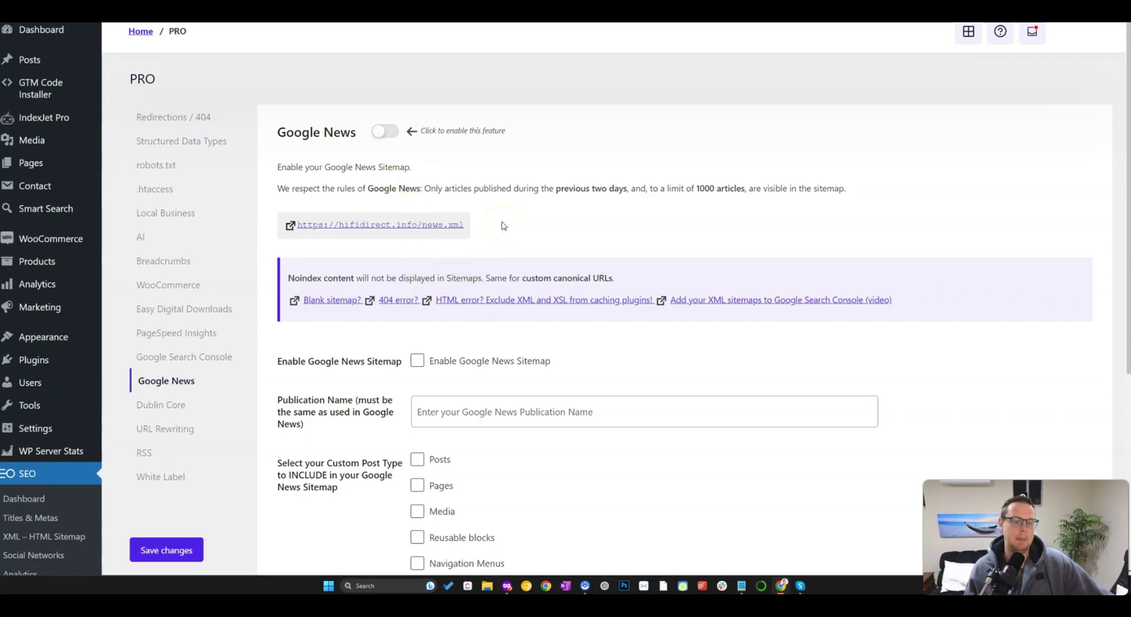
click(161, 459)
scroll(402, 334, down, 4)
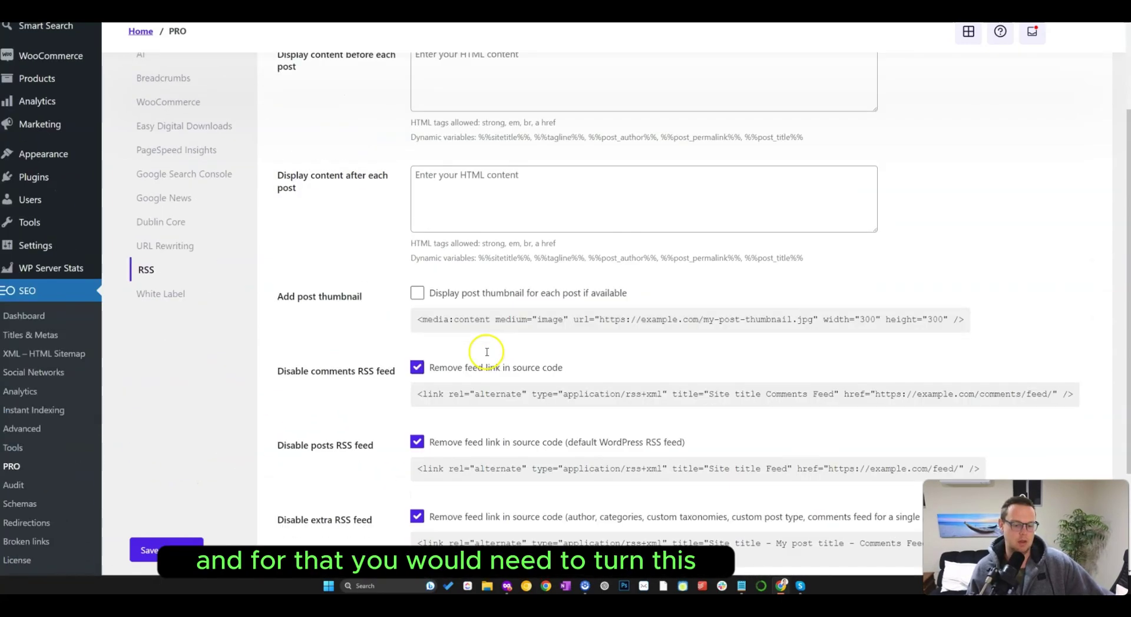
scroll(277, 333, up, 4)
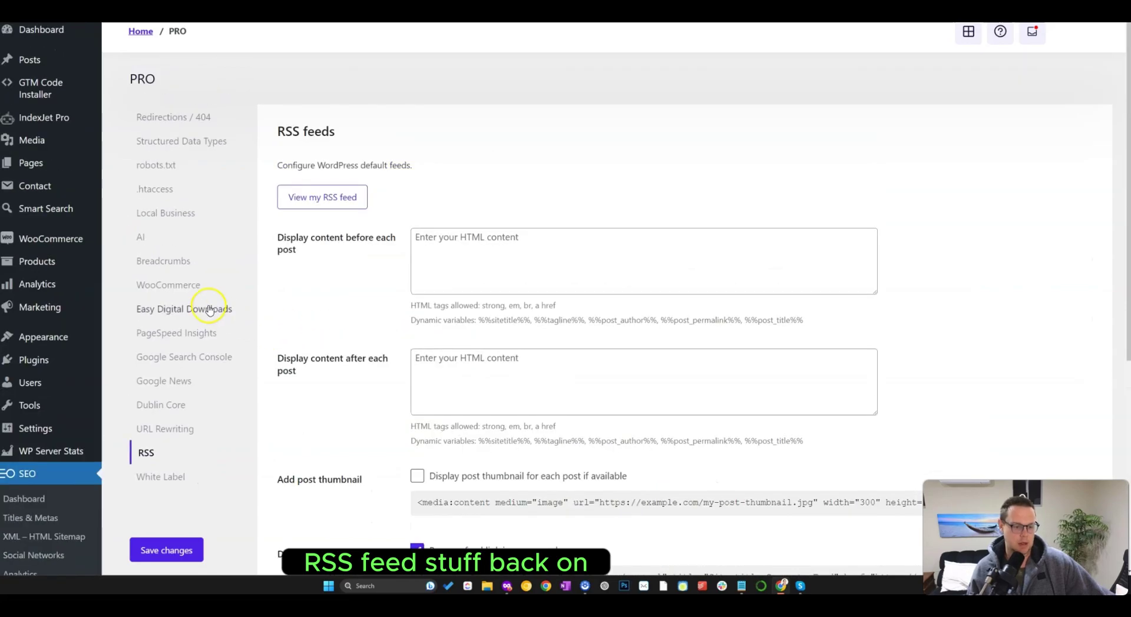
click(180, 381)
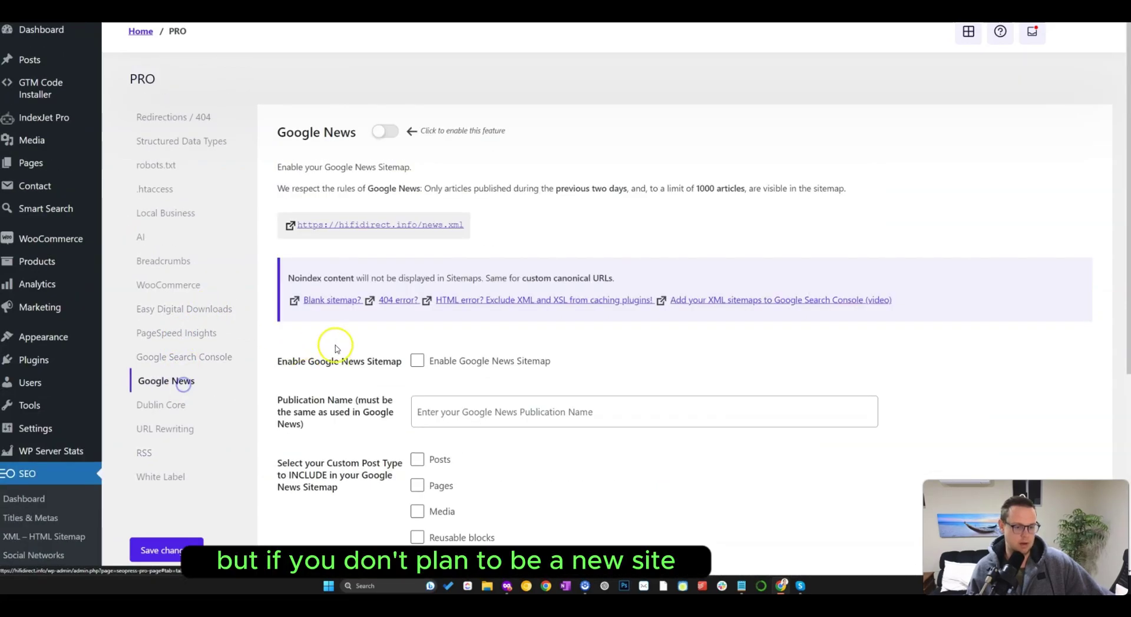
click(183, 357)
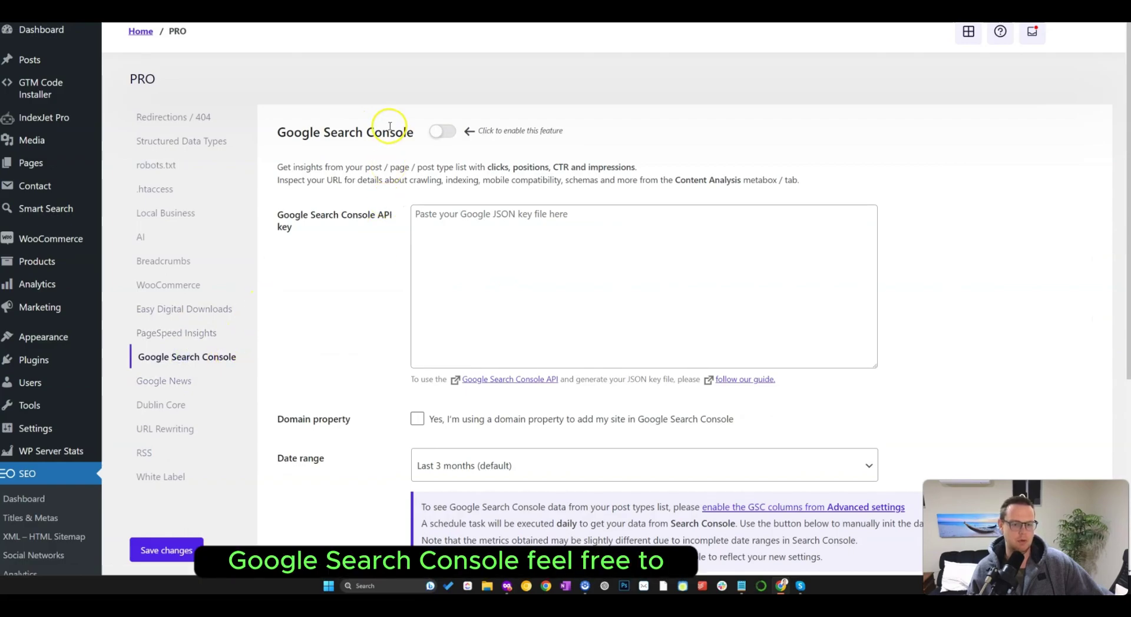
scroll(361, 240, down, 2)
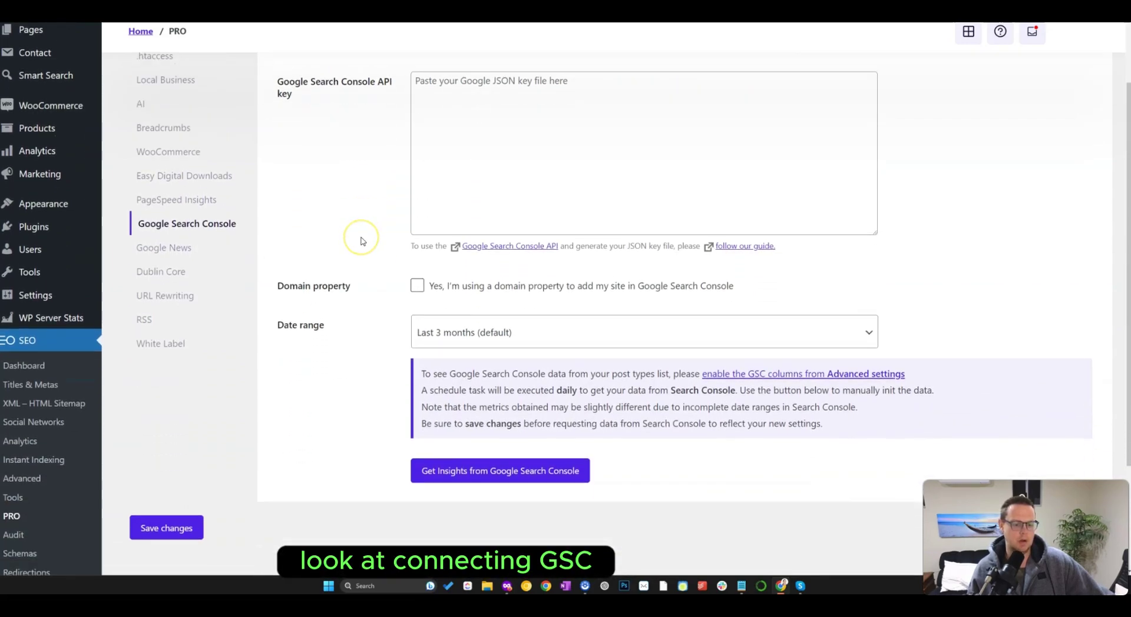
scroll(361, 241, up, 2)
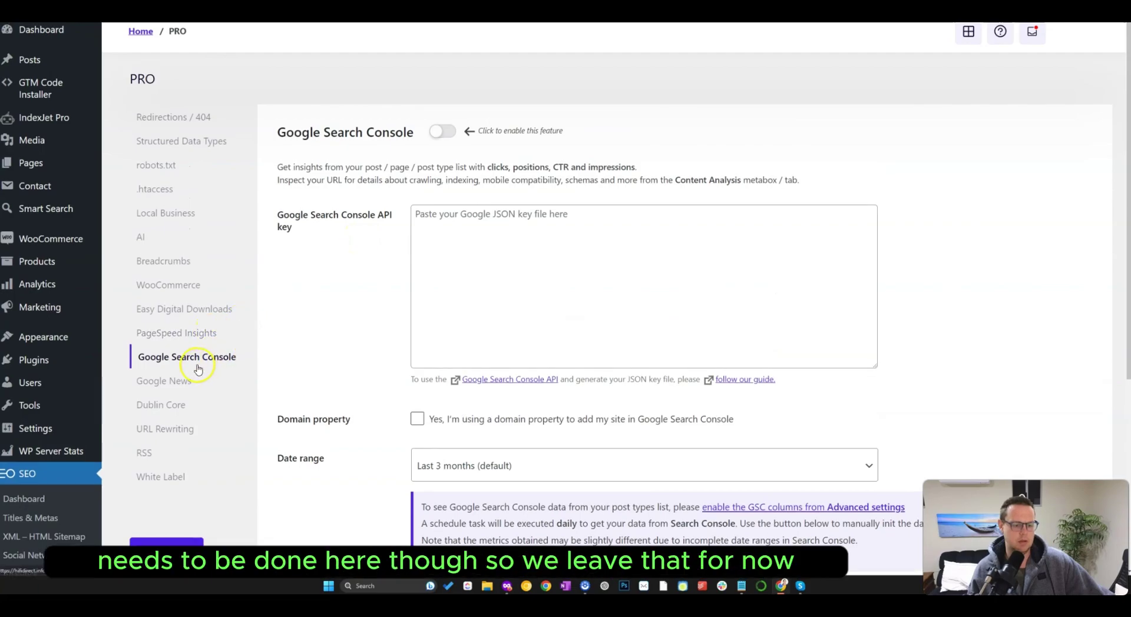
click(200, 334)
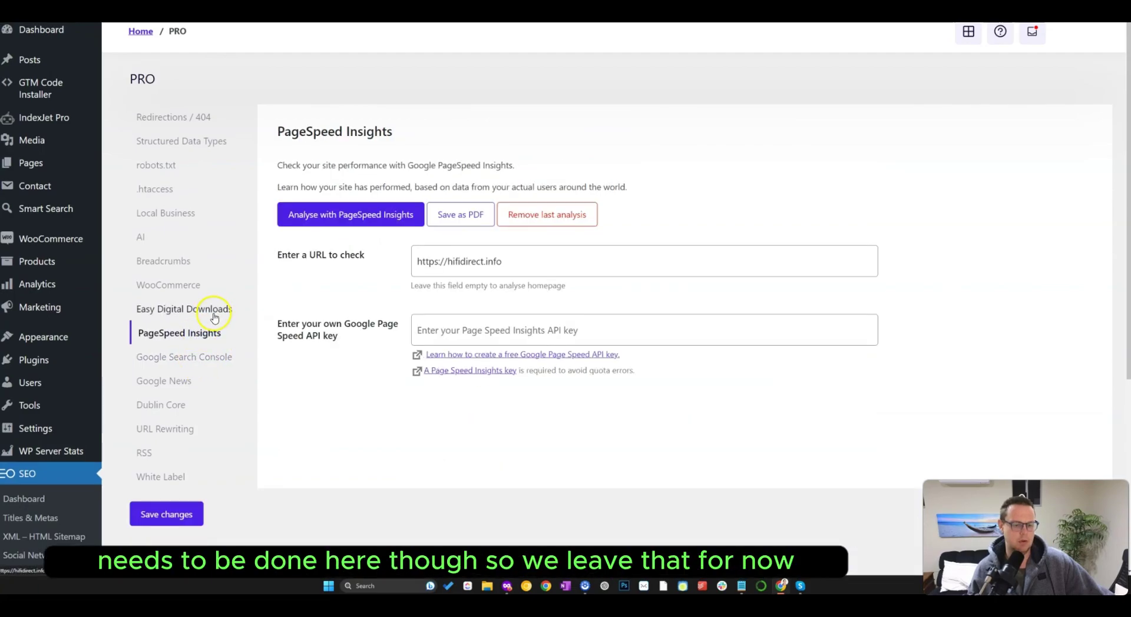
click(214, 317)
Step: Open the WooCommerce section of the PRO settings and look over its noindex and meta options
click(195, 294)
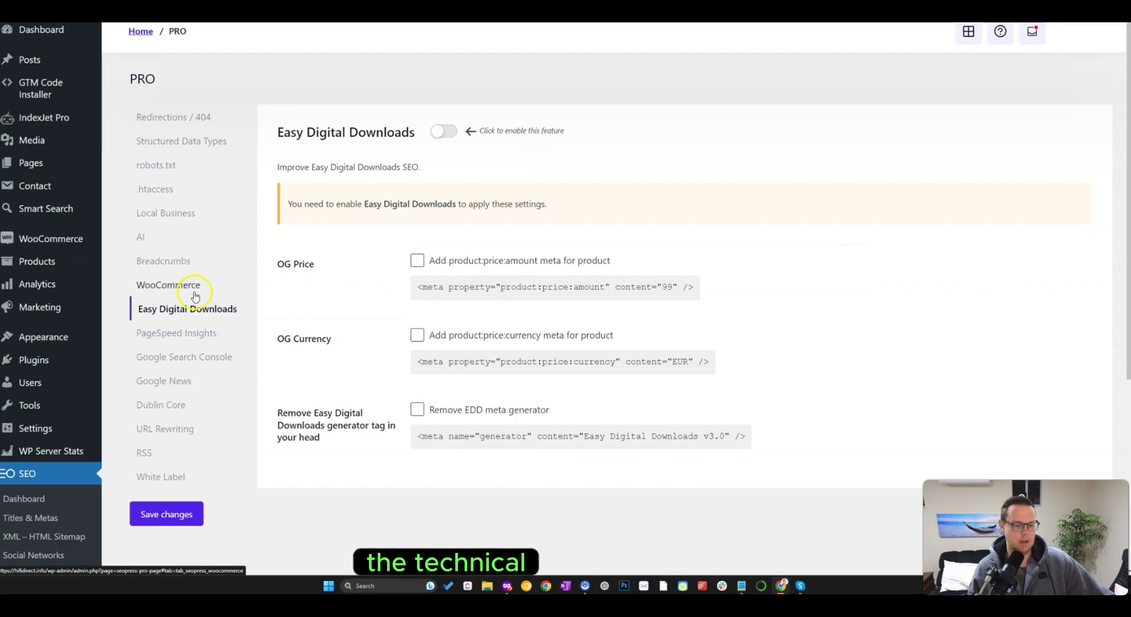
scroll(336, 290, down, 3)
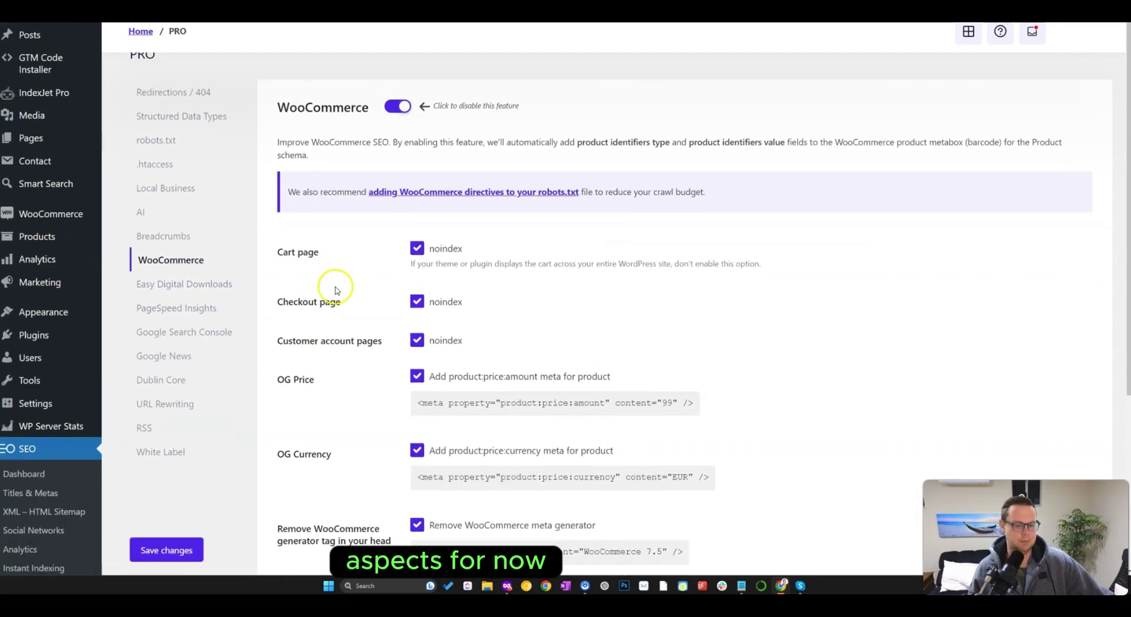
scroll(331, 233, up, 3)
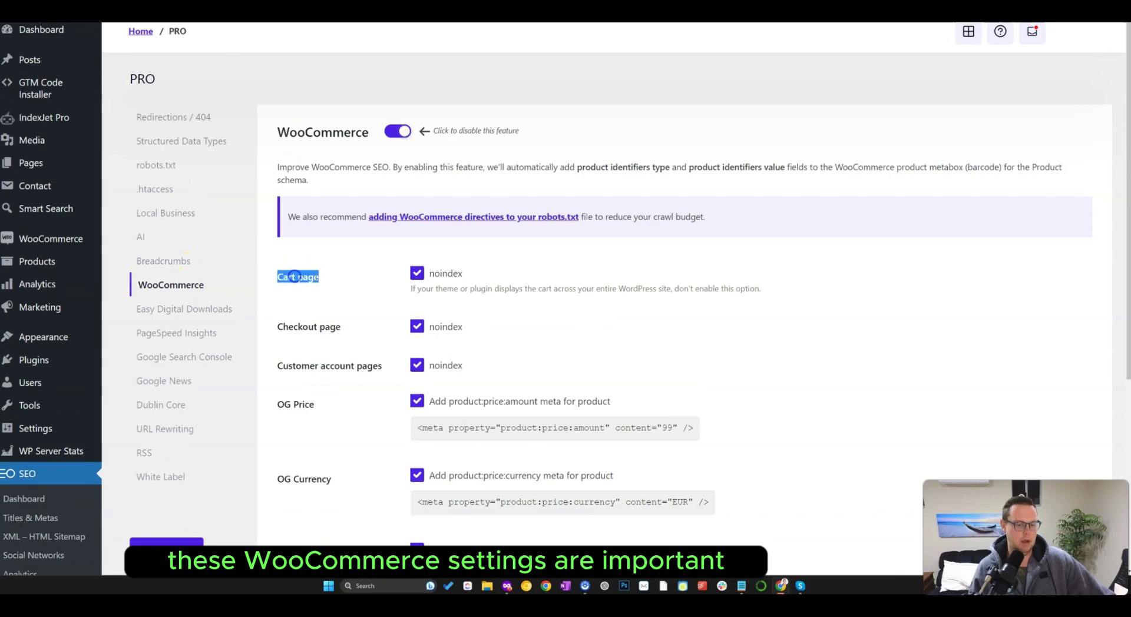
scroll(316, 277, down, 2)
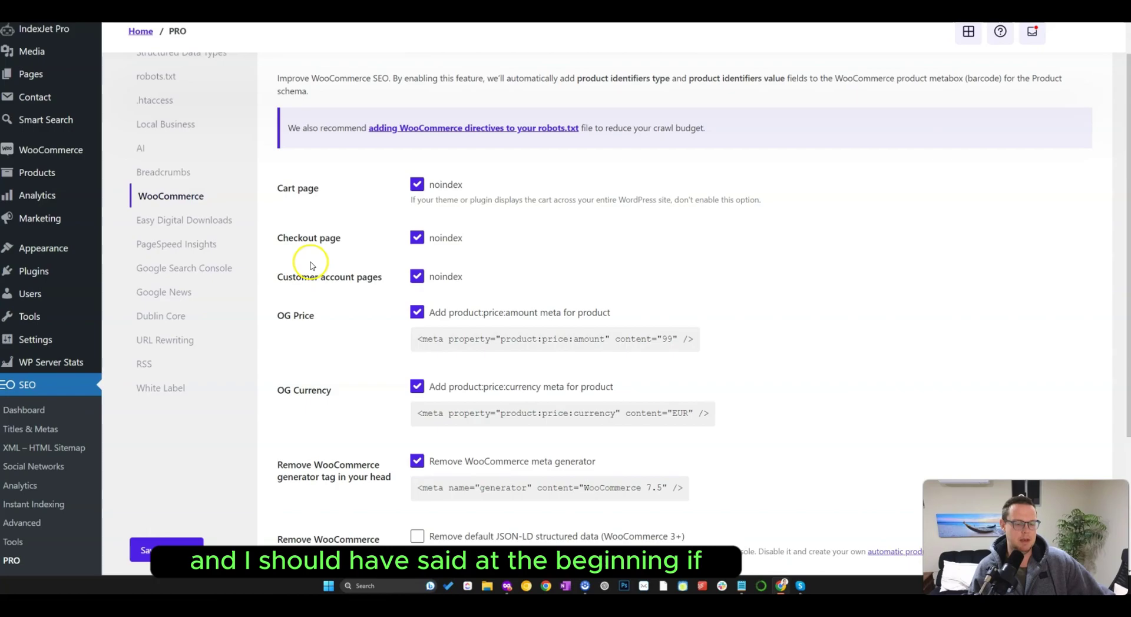
scroll(310, 262, up, 2)
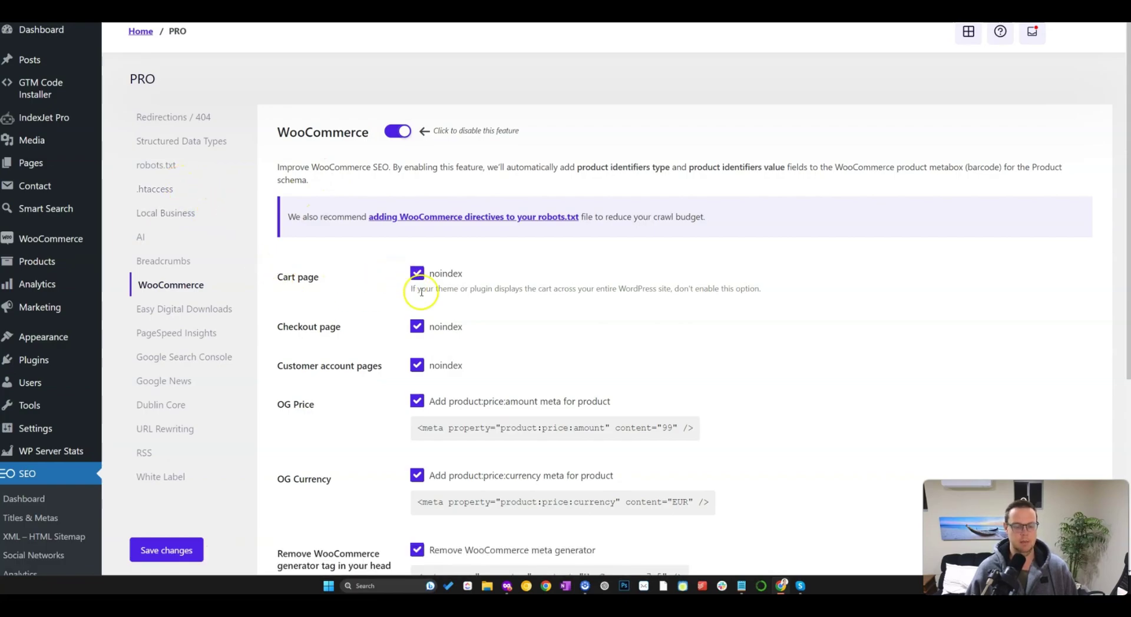
Step: Turn noindex off for the cart and checkout pages and switch it back on for both
click(417, 326)
click(417, 273)
click(416, 327)
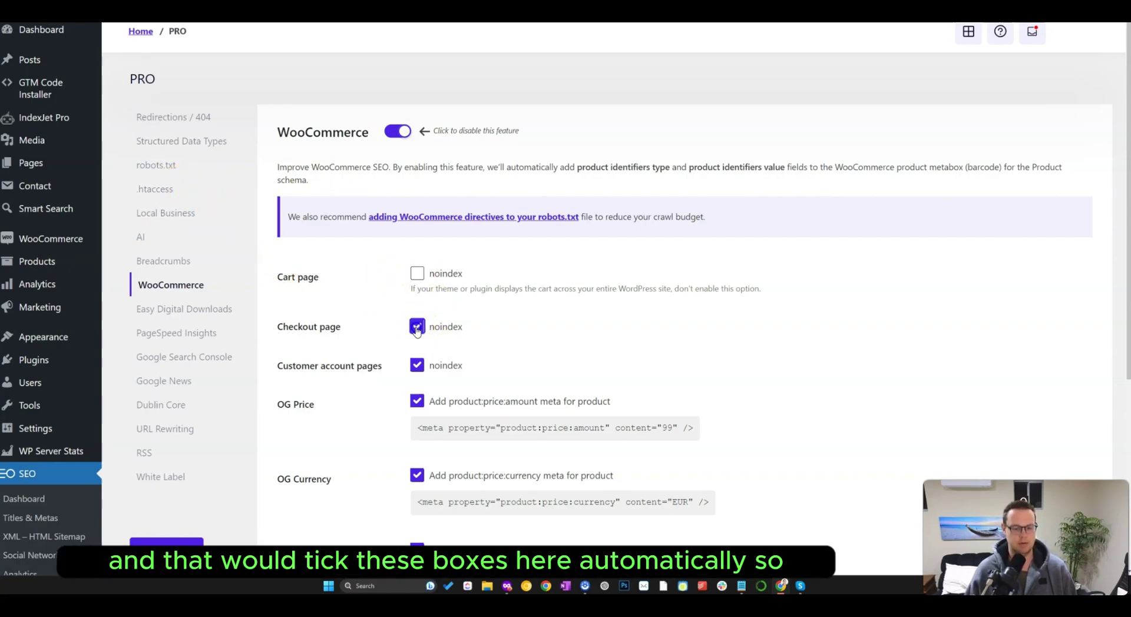
click(417, 273)
Step: Examine the noindex options for the cart, checkout and customer account pages and the OG Price and OG Currency options
scroll(370, 286, down, 2)
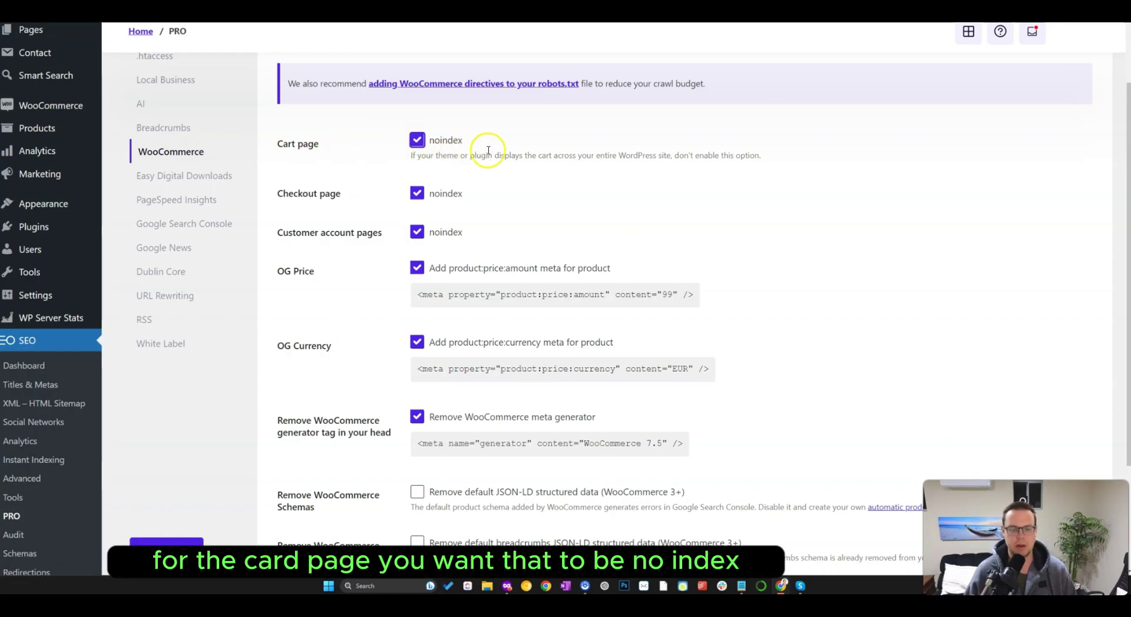
drag(793, 158, 268, 143)
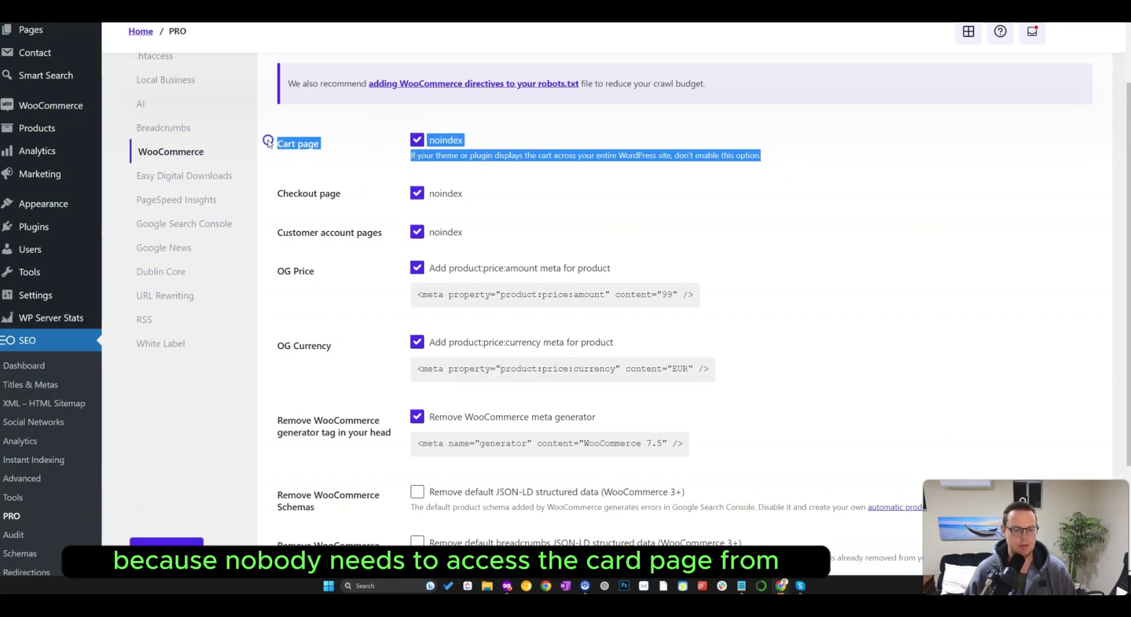
click(285, 129)
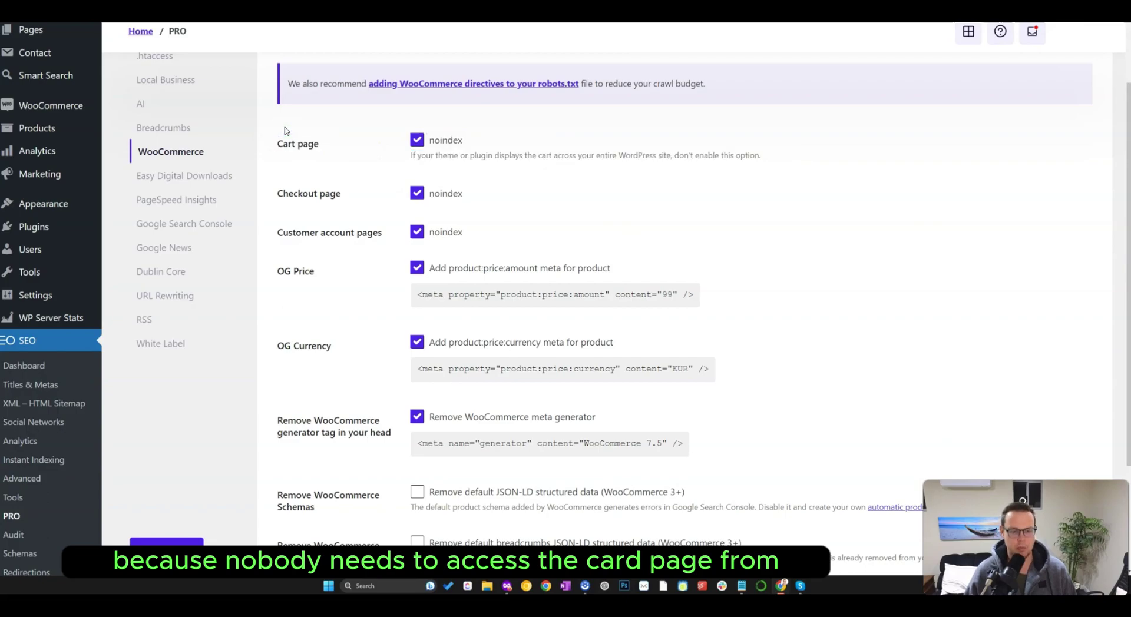
drag(471, 189, 311, 191)
click(344, 274)
scroll(336, 247, down, 2)
click(368, 221)
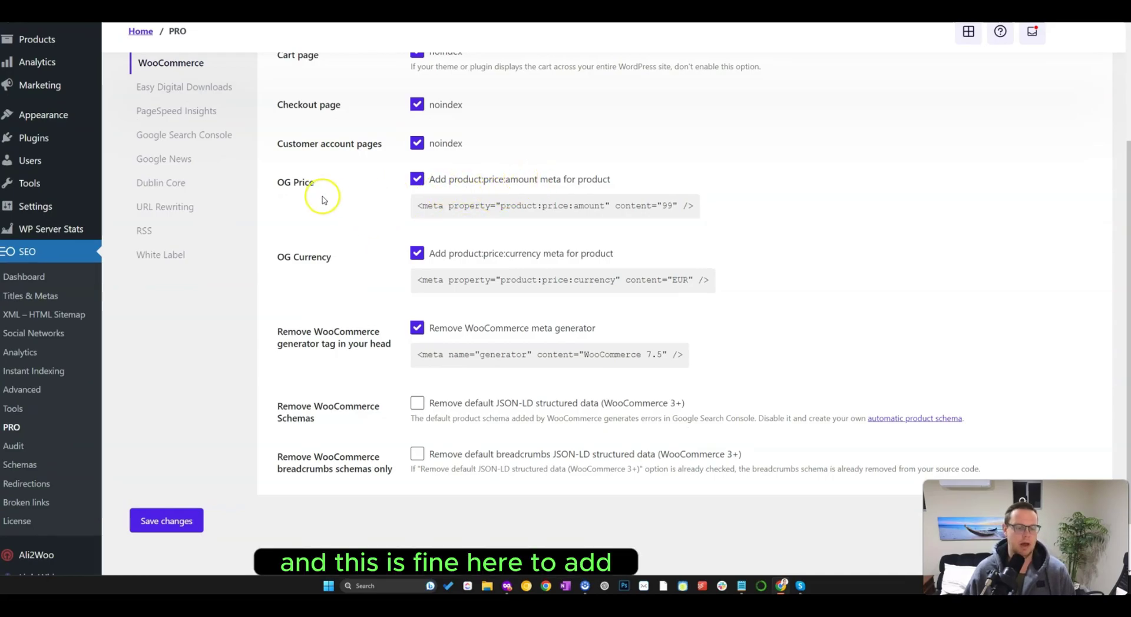
drag(271, 188, 323, 184)
click(328, 217)
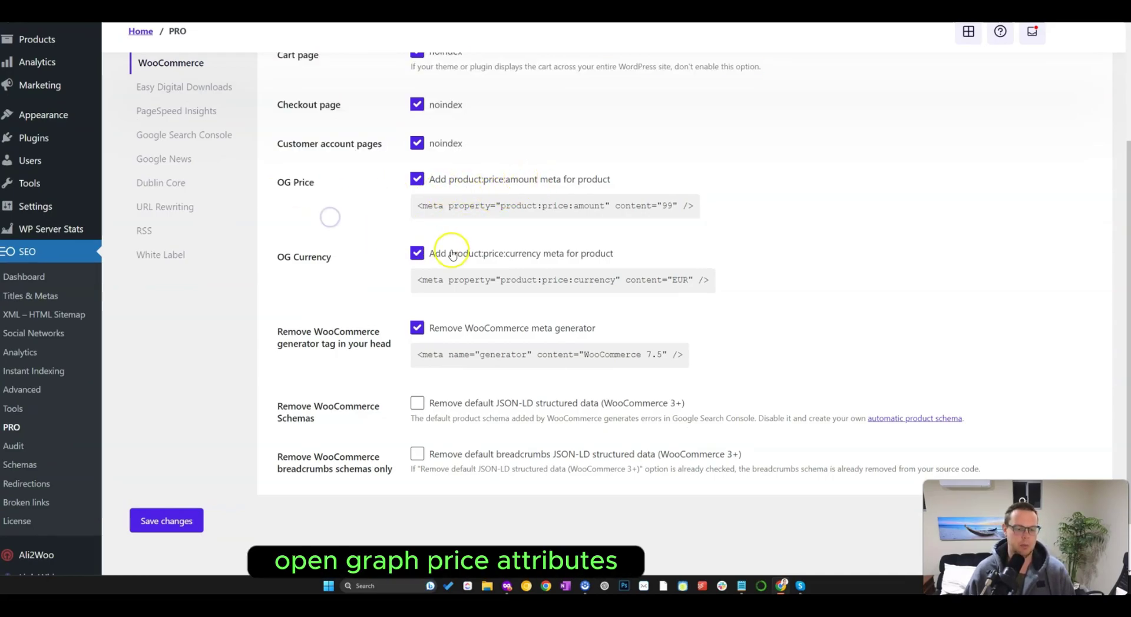
drag(275, 263, 341, 260)
click(312, 287)
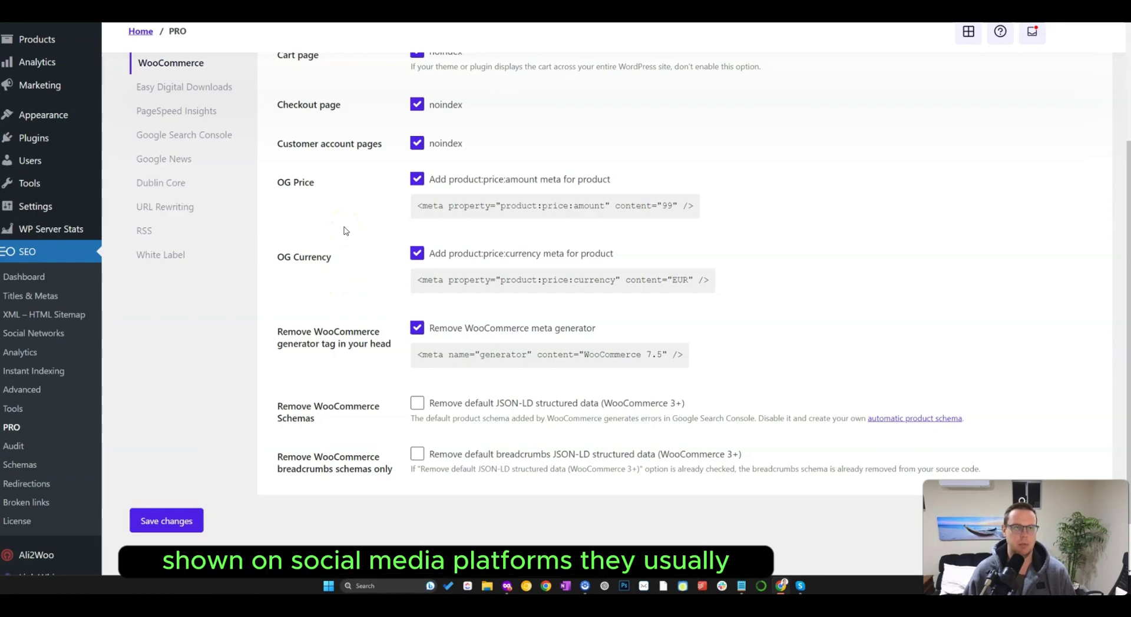
click(361, 238)
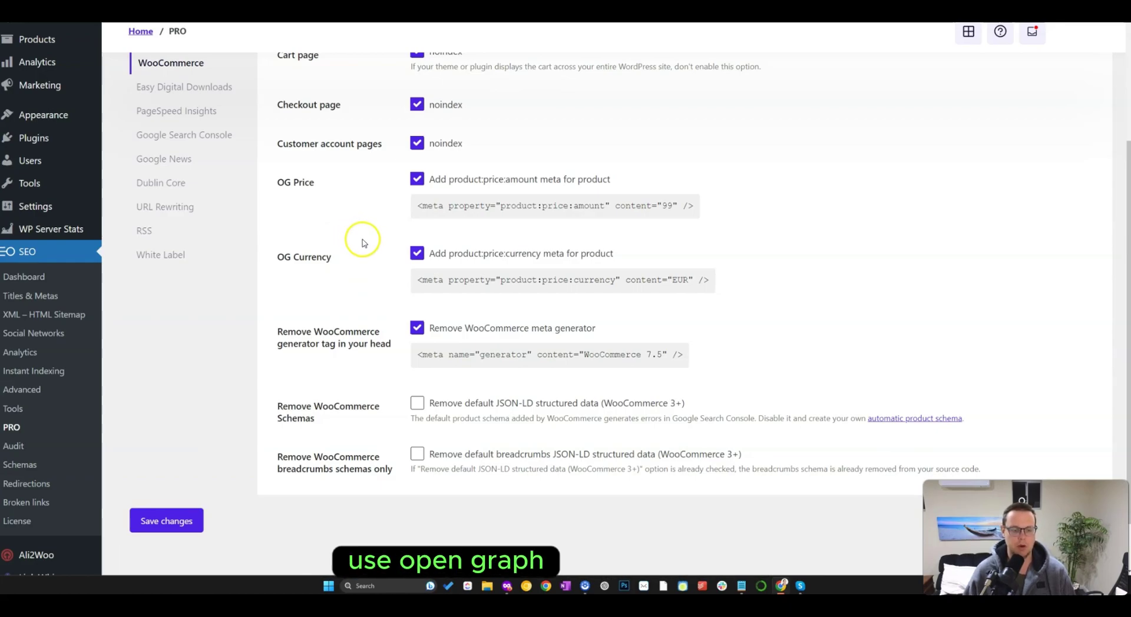
Step: Examine the options that remove the WooCommerce schemas and breadcrumbs schemas, and review the WooCommerce settings above them
scroll(362, 241, down, 1)
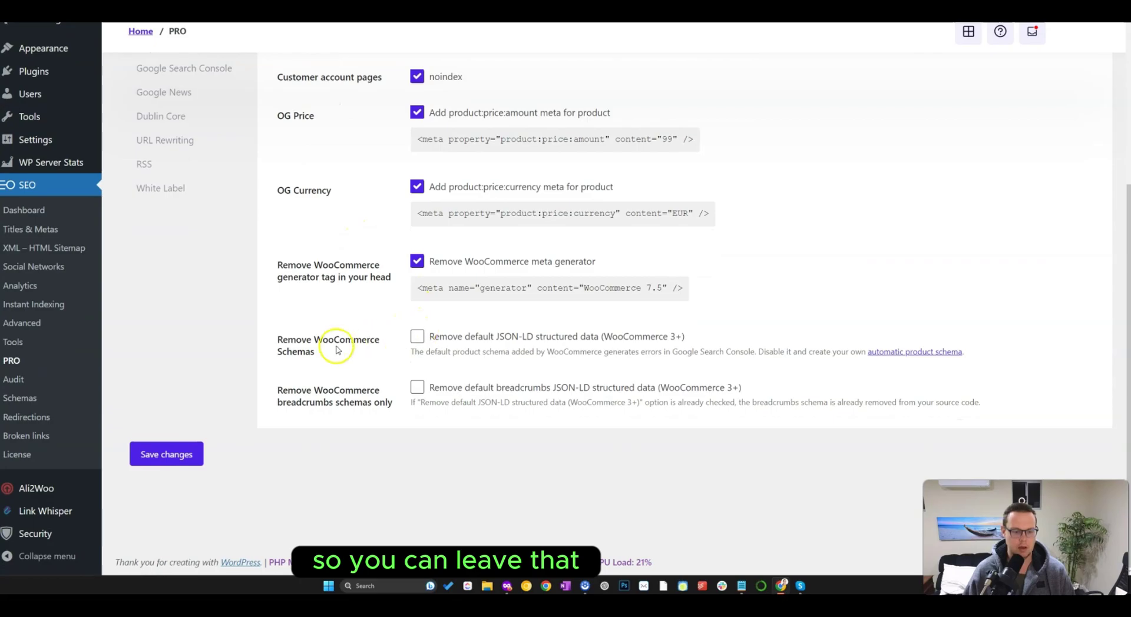
drag(285, 341, 469, 394)
click(555, 459)
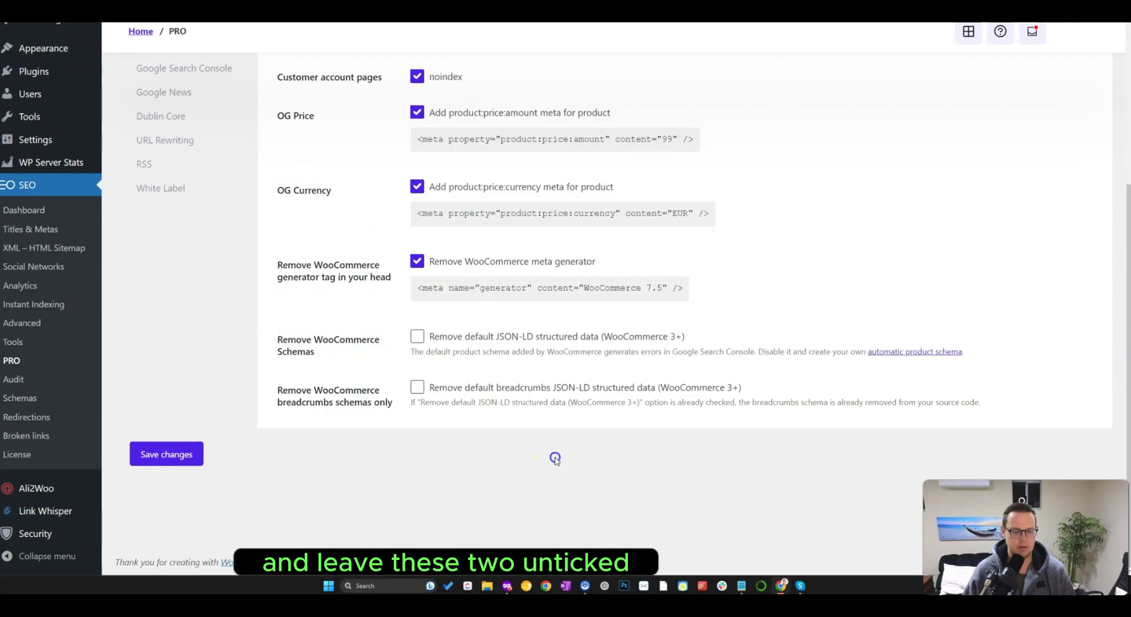
scroll(555, 459, up, 3)
drag(305, 169, 617, 467)
click(362, 451)
scroll(360, 412, down, 3)
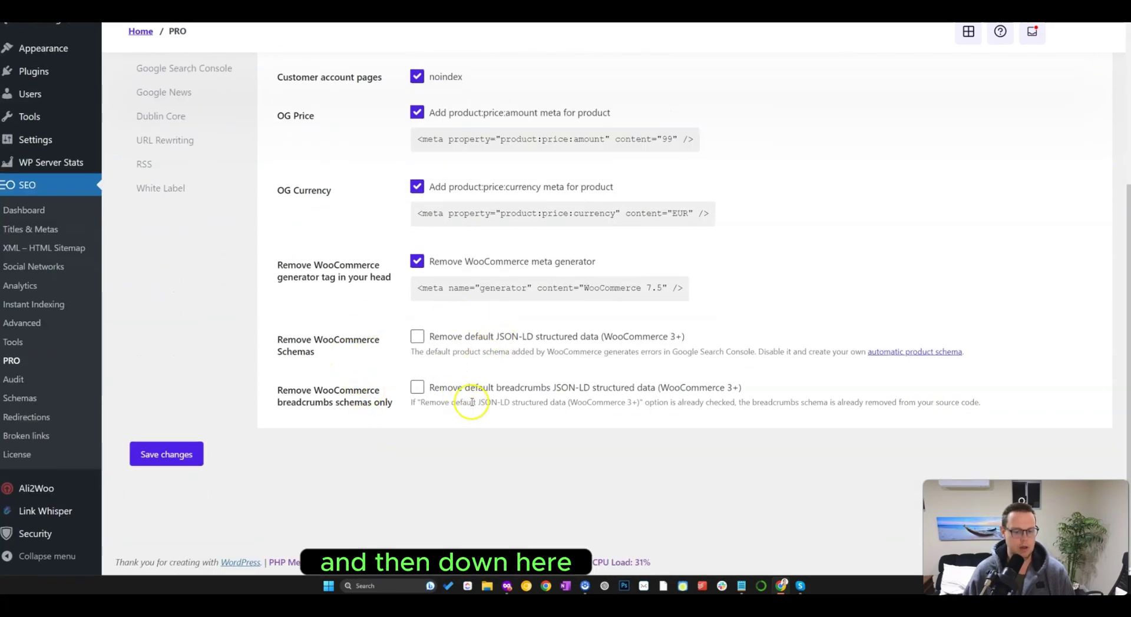
Step: Open the Breadcrumbs section of the PRO settings and examine the breadcrumb trail on the store's Speakers category page
scroll(353, 392, up, 5)
click(164, 238)
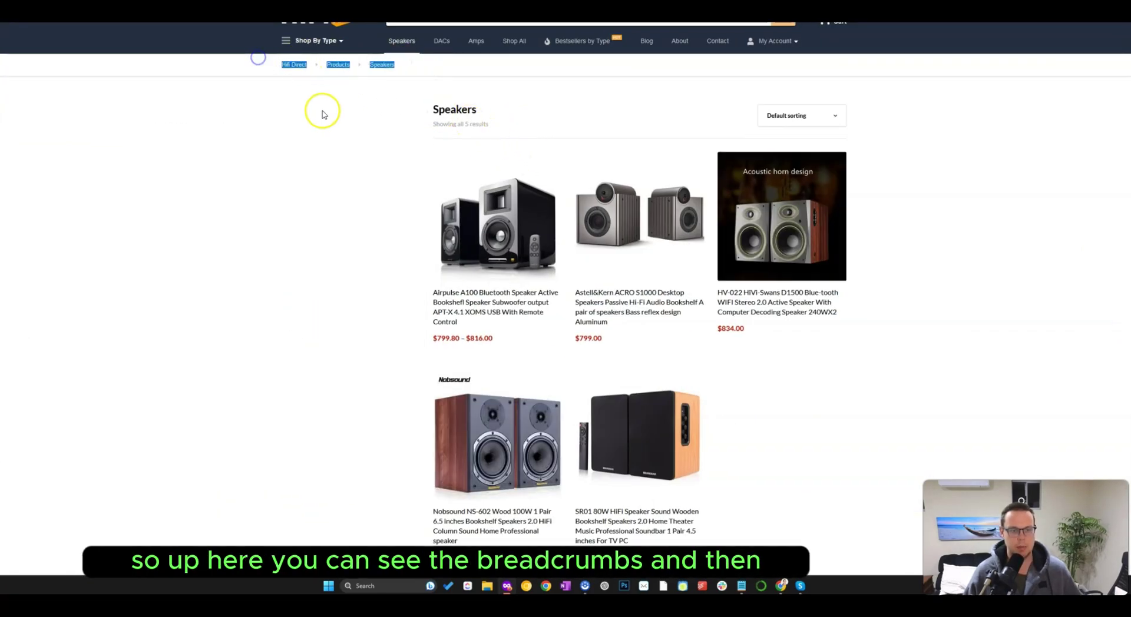
scroll(323, 111, up, 2)
scroll(361, 123, up, 1)
drag(364, 133, 143, 128)
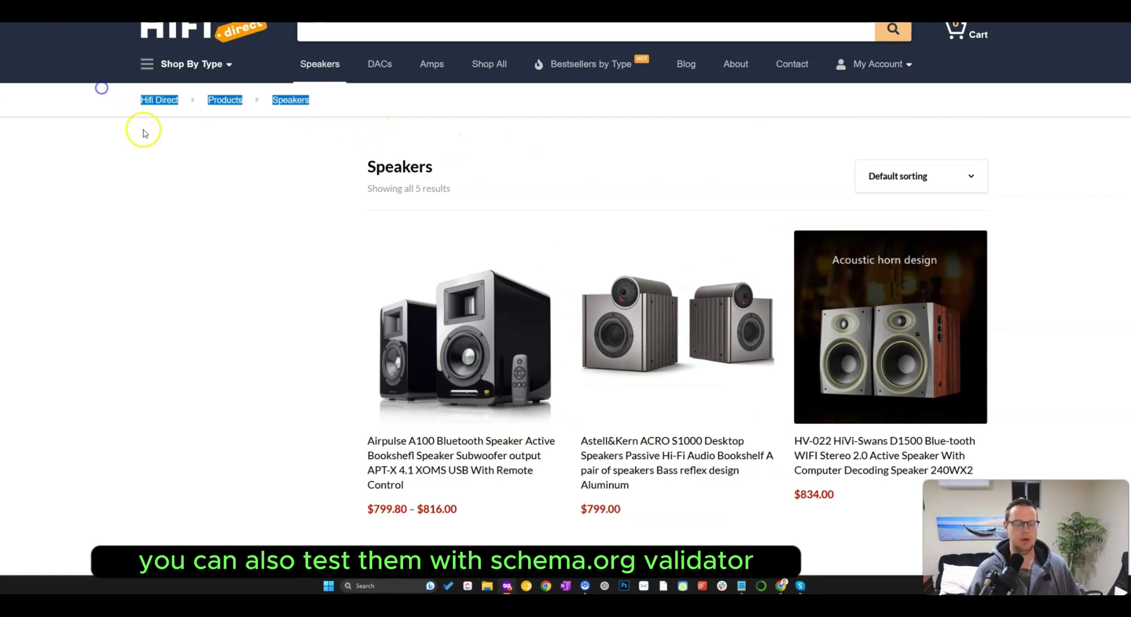
click(168, 147)
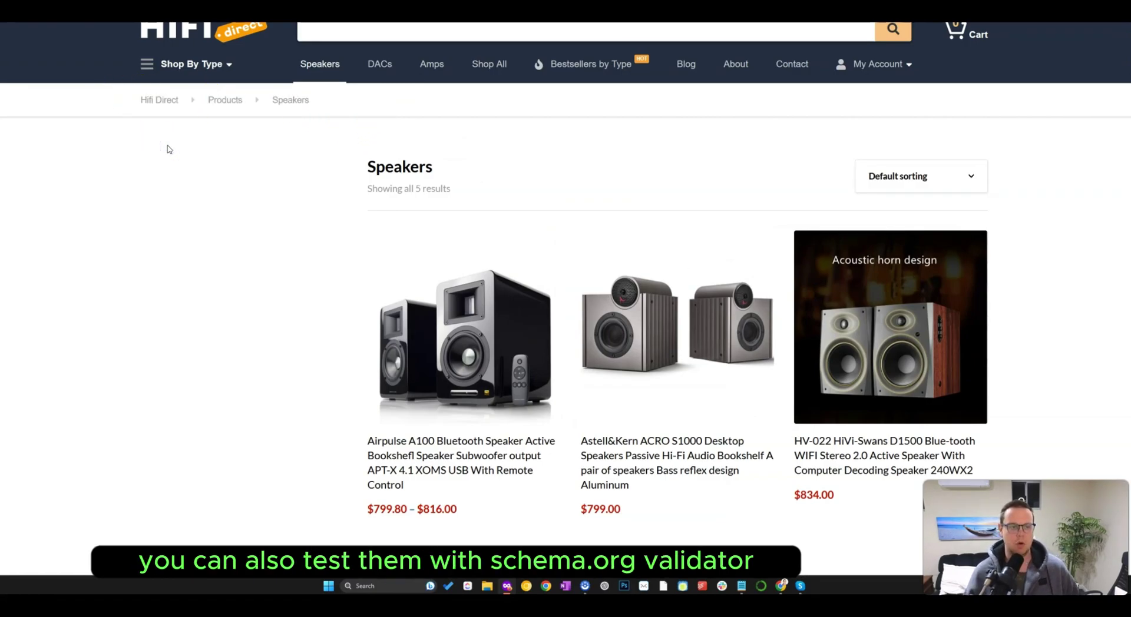
drag(308, 95, 116, 103)
click(73, 101)
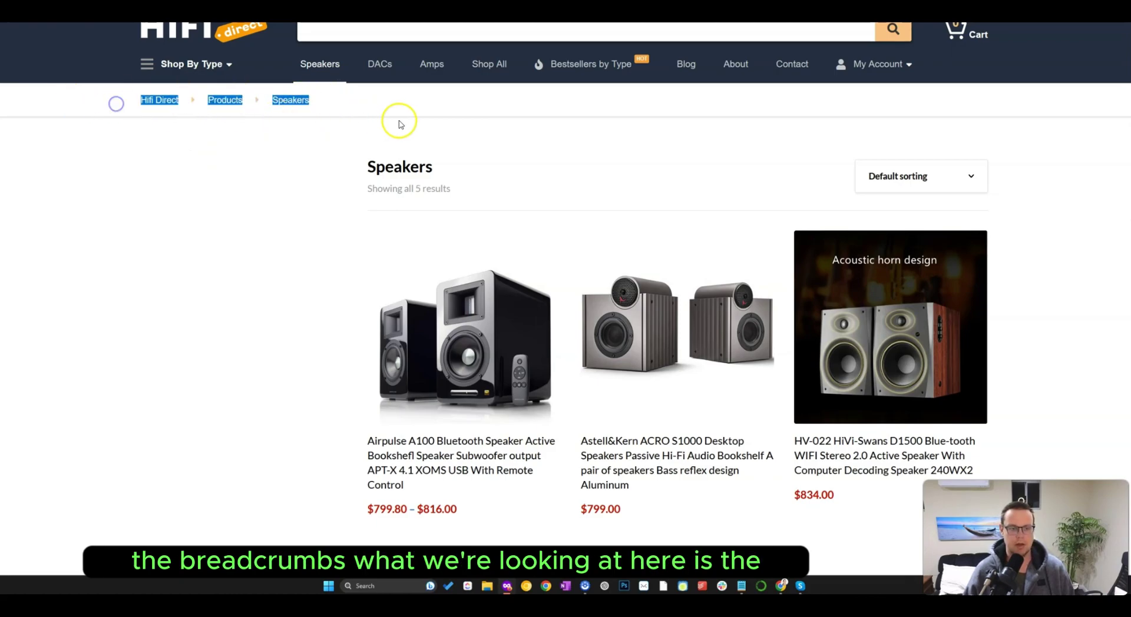
key(ctrl+plus)
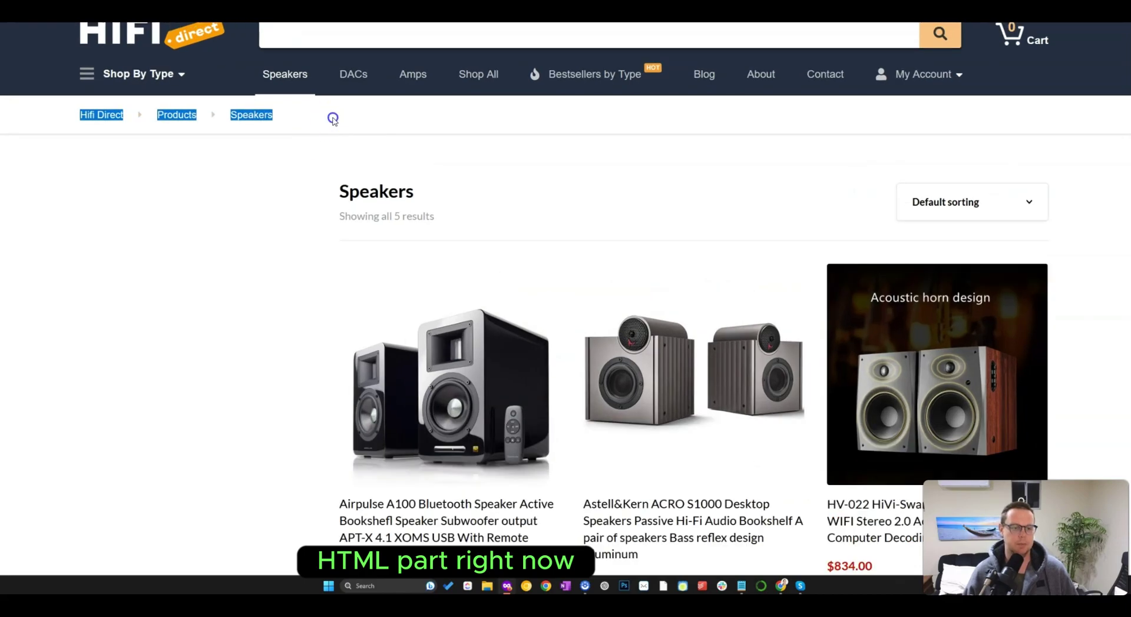
click(147, 181)
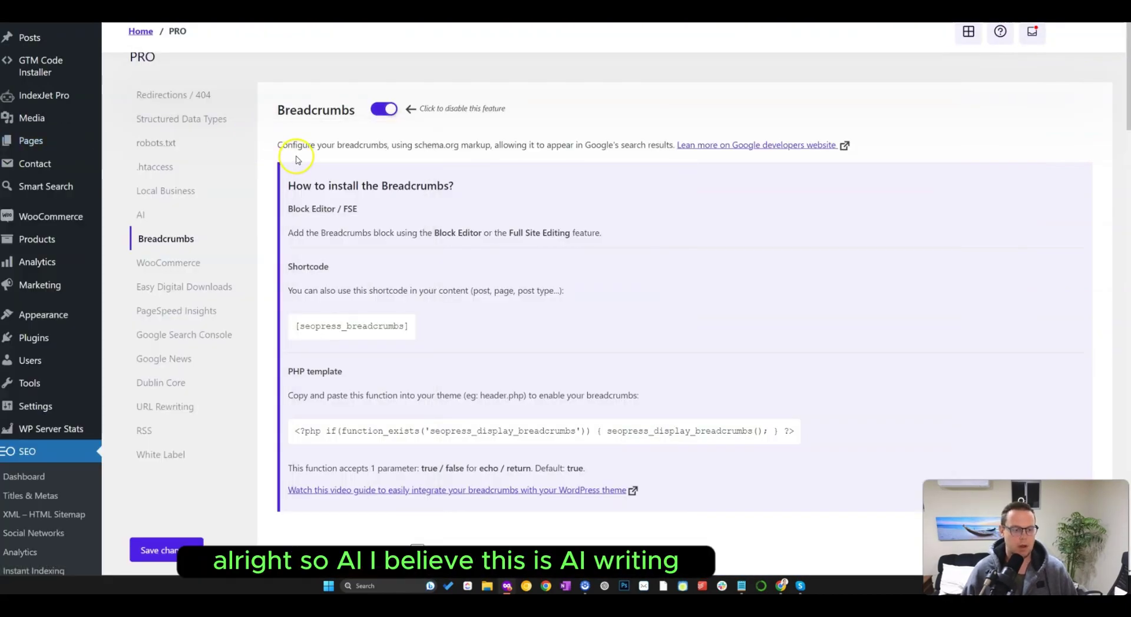
Step: Open the AI section of the PRO settings and look over the available OpenAI models
click(155, 216)
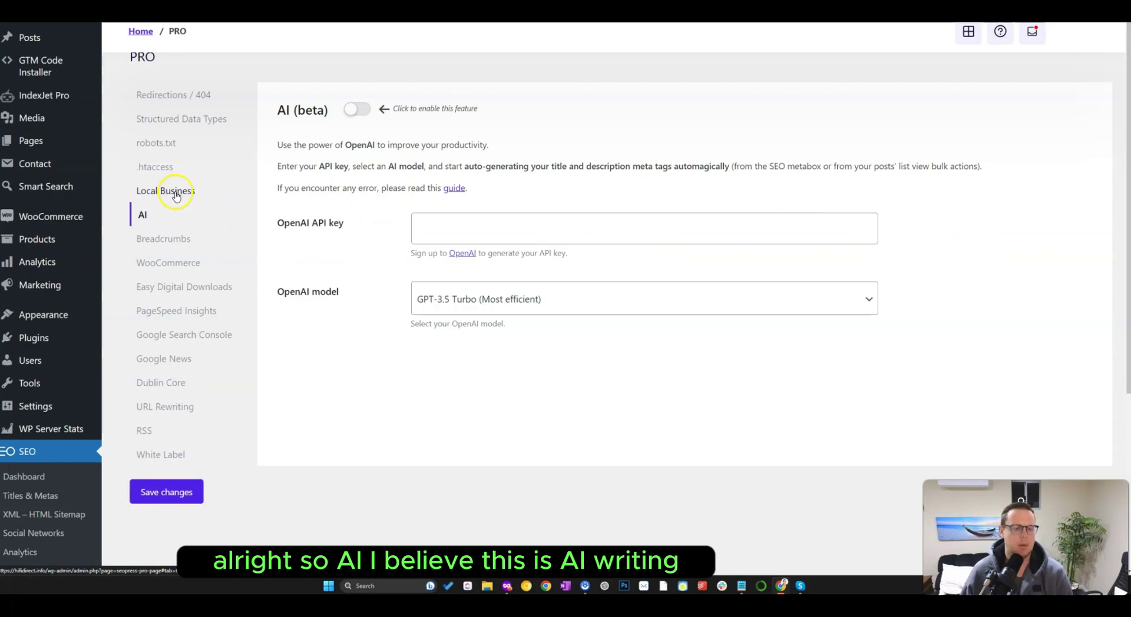
click(502, 297)
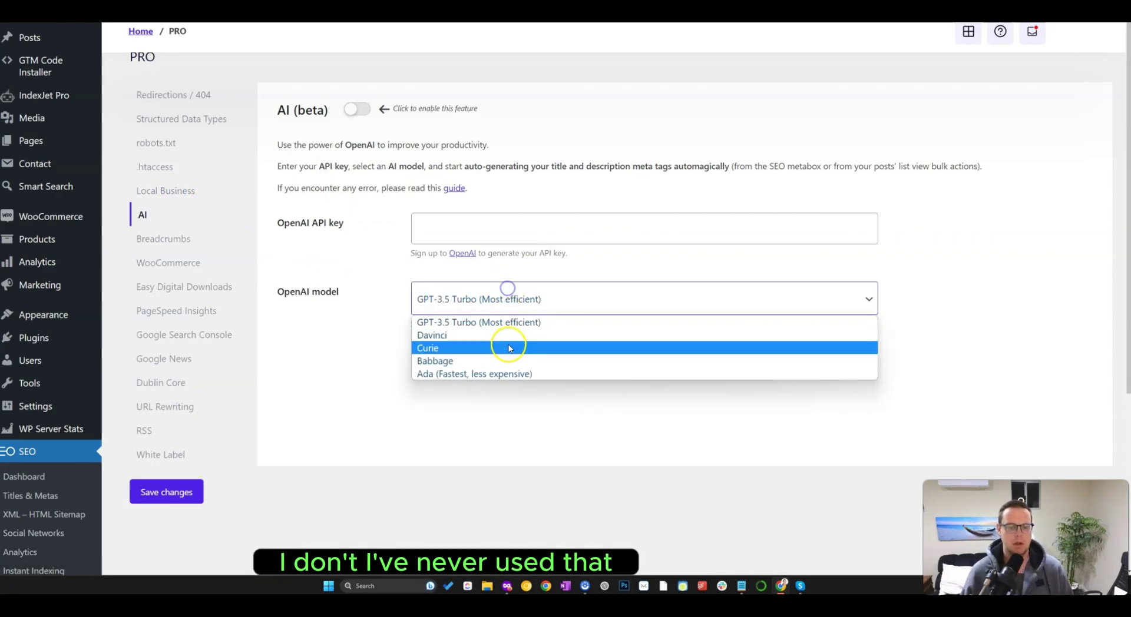
click(330, 321)
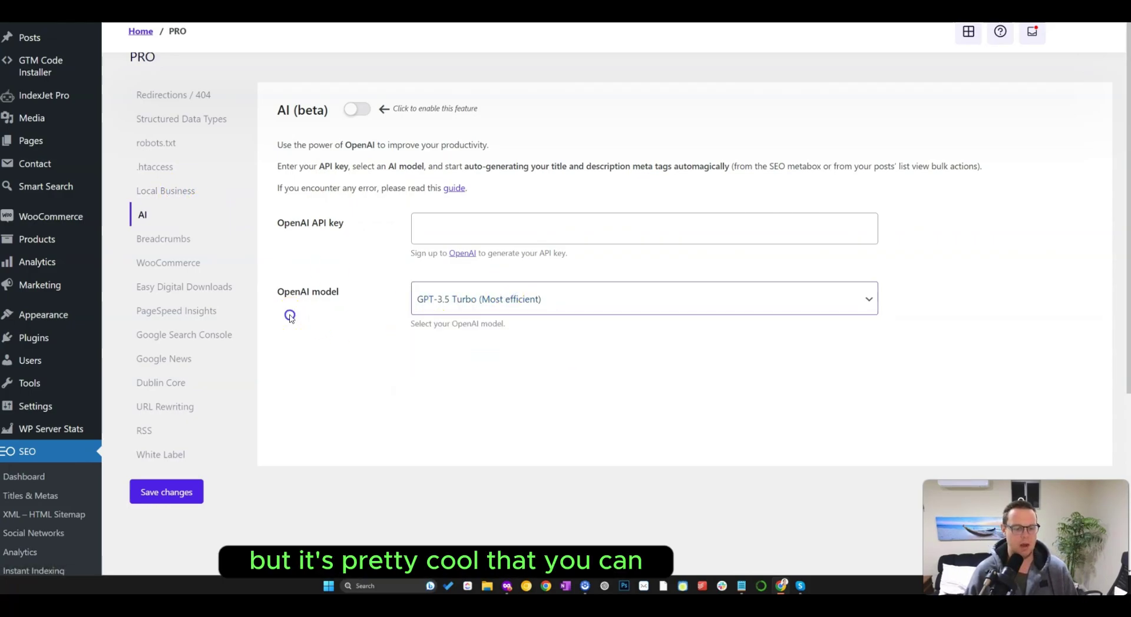
Step: Open the Local Business section and examine its feature switch and its address, business detail and opening hours fields
click(160, 192)
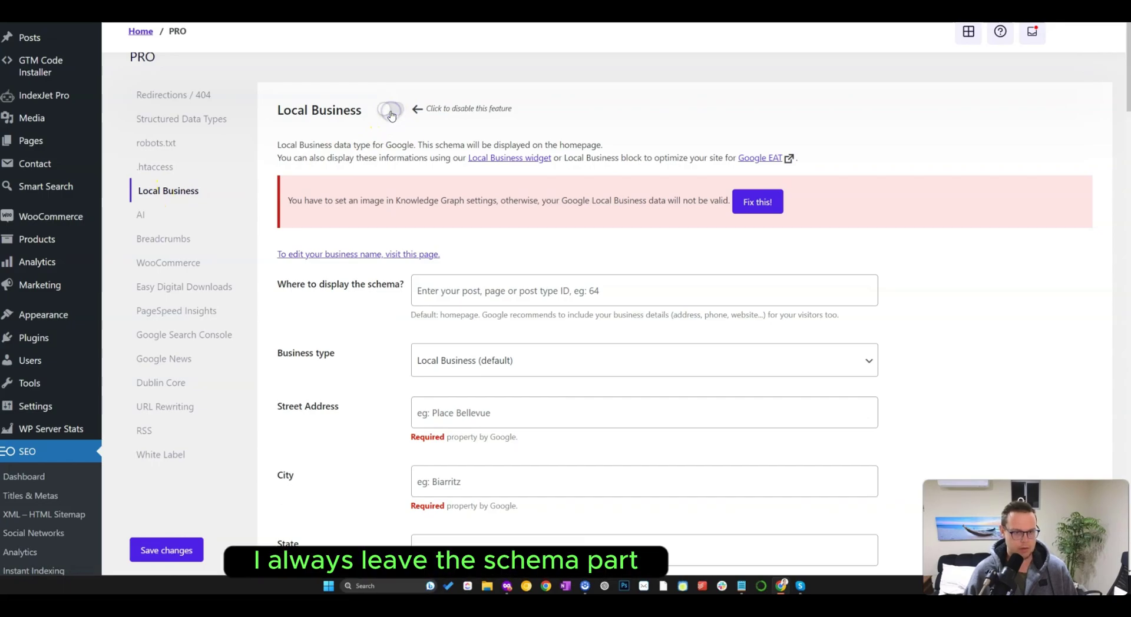
scroll(419, 214, down, 15)
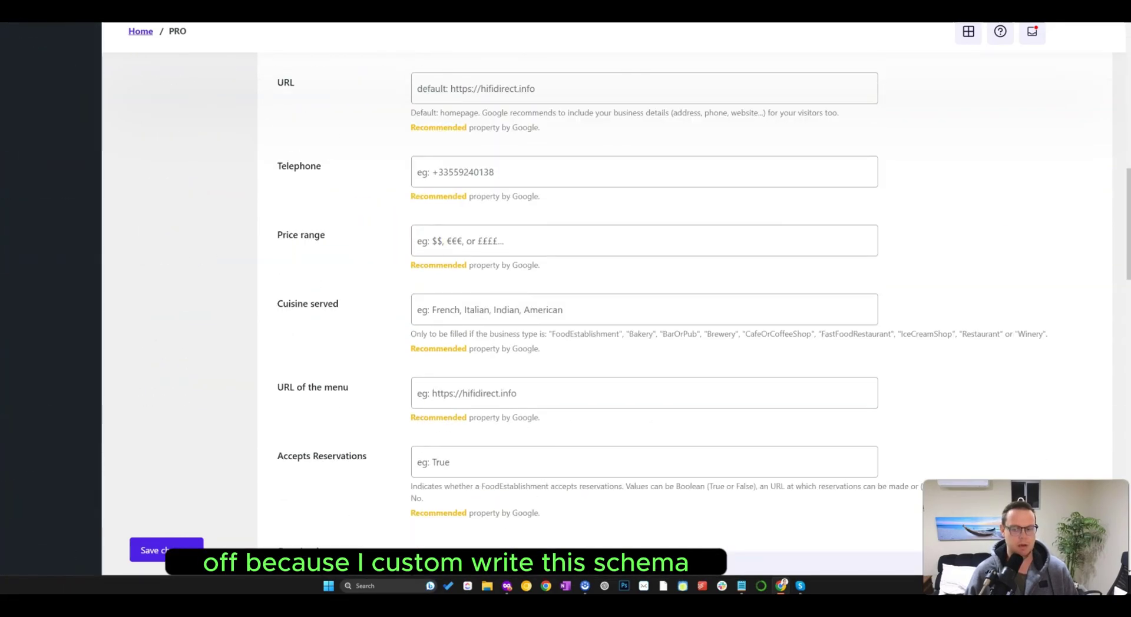
scroll(997, 292, down, 5)
scroll(997, 293, up, 20)
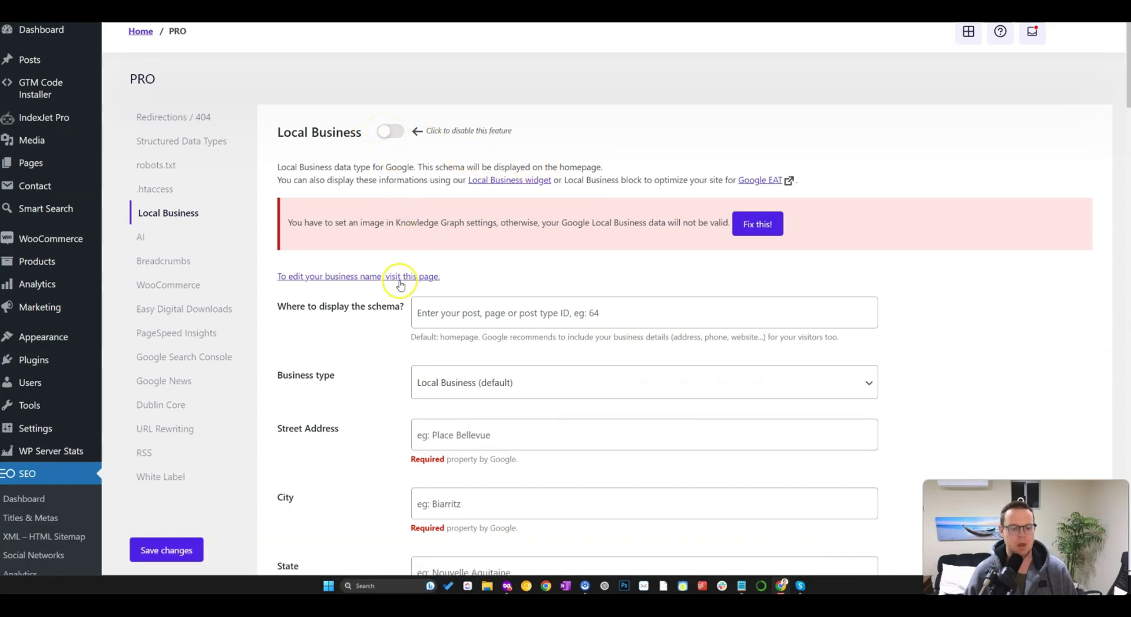
scroll(396, 283, down, 10)
scroll(398, 283, down, 10)
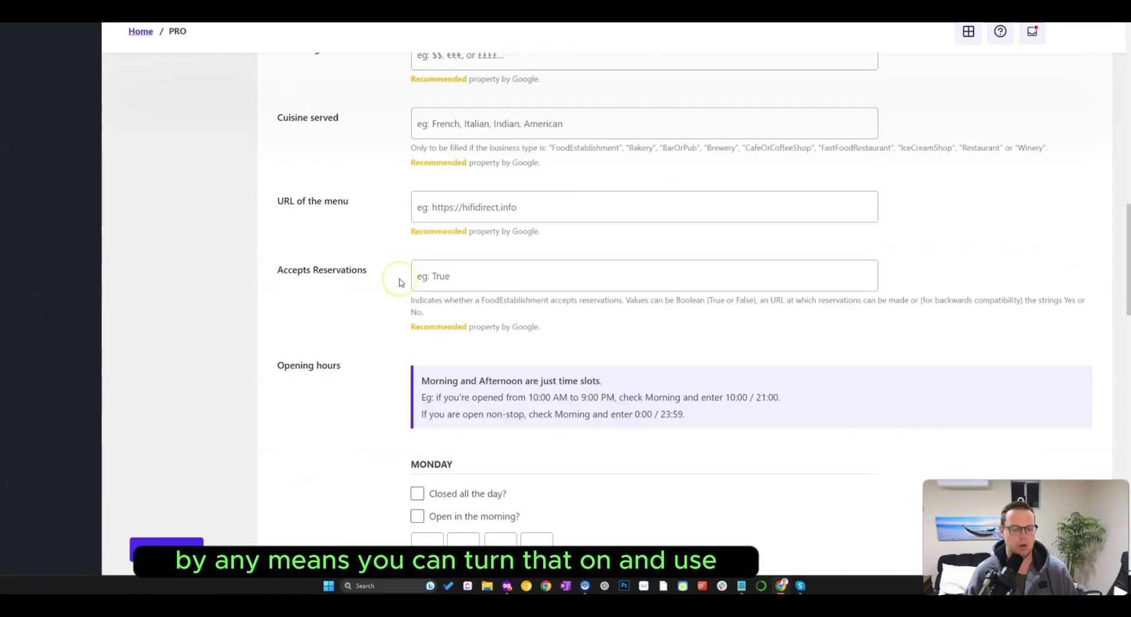
scroll(399, 283, up, 7)
scroll(399, 282, up, 10)
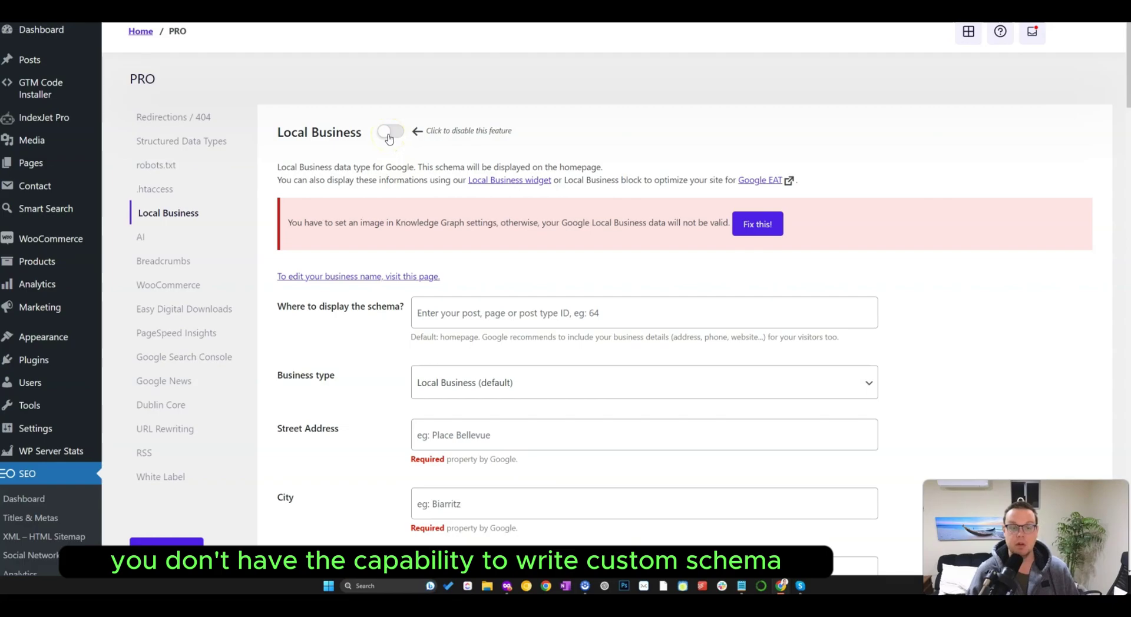
click(388, 135)
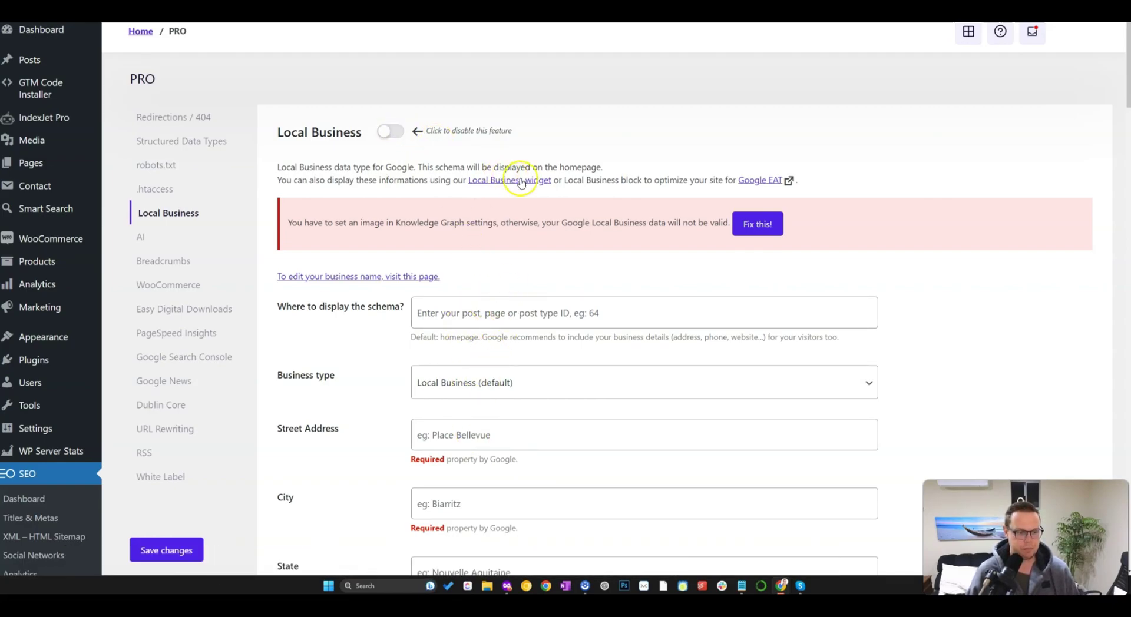
Step: Open the SEO plugin's Schemas page and start creating a new schema
scroll(212, 252, down, 2)
scroll(212, 251, down, 3)
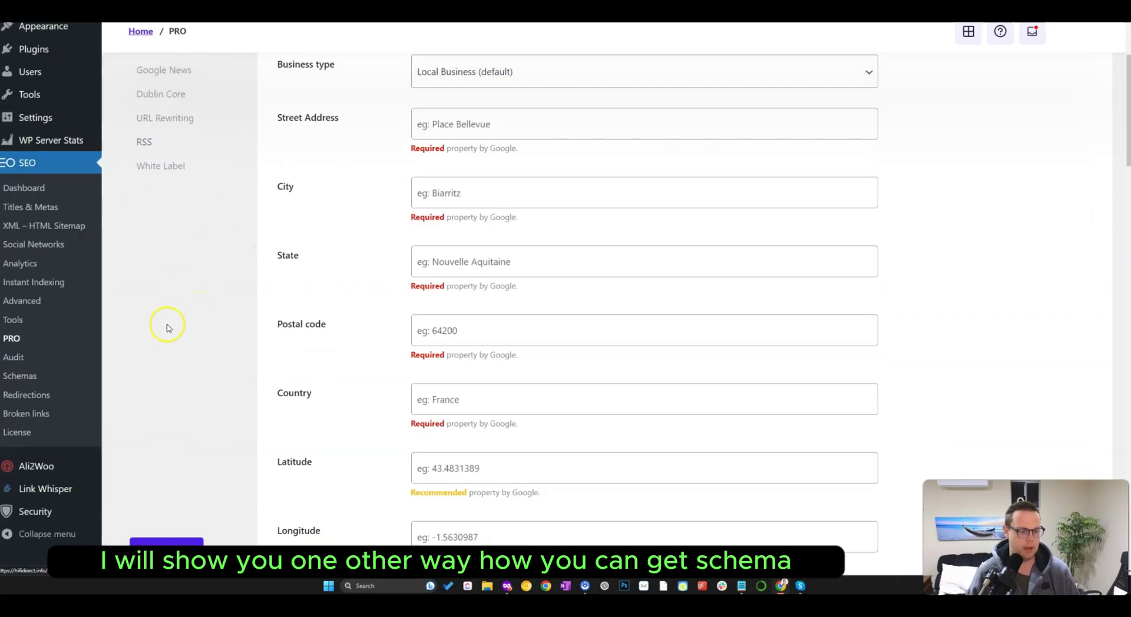
click(32, 302)
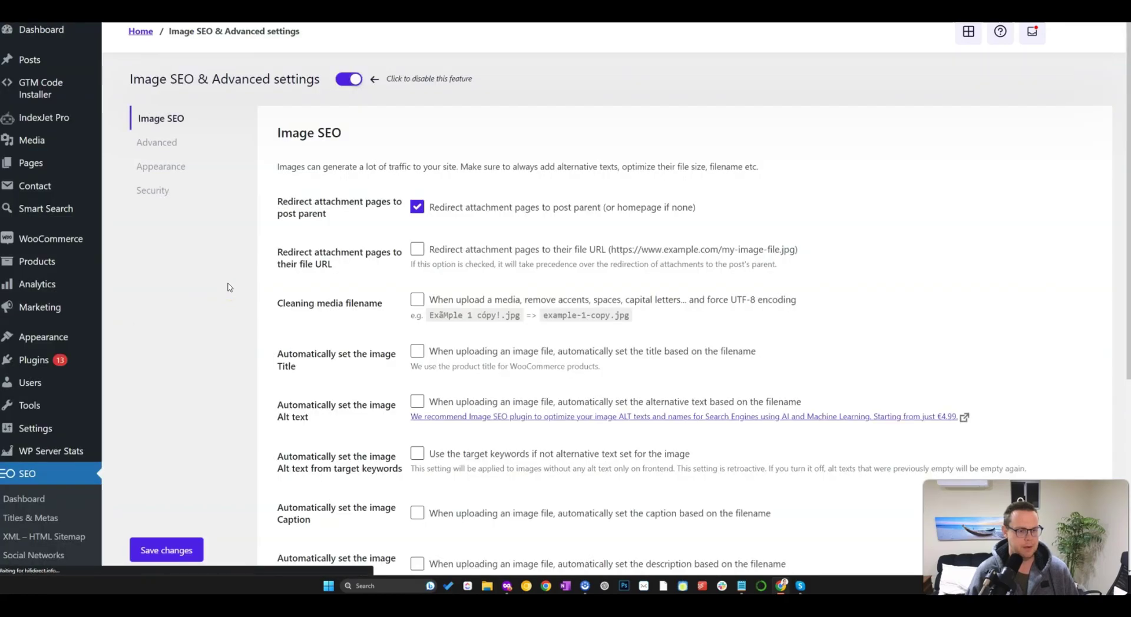
scroll(83, 295, down, 2)
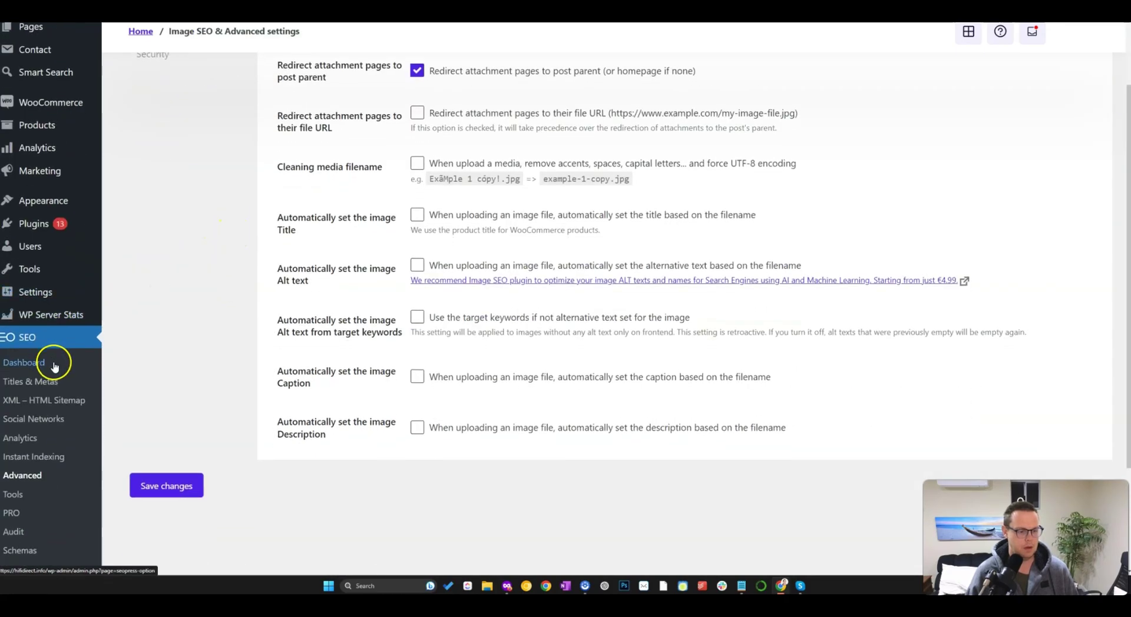
scroll(53, 368, down, 2)
scroll(53, 369, down, 1)
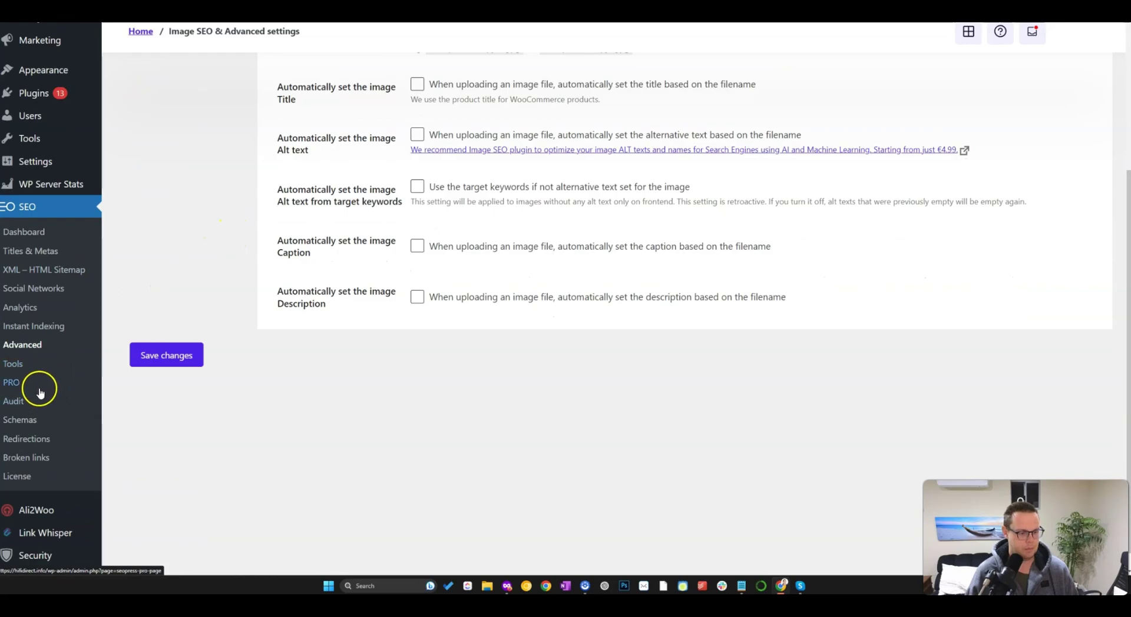
click(37, 419)
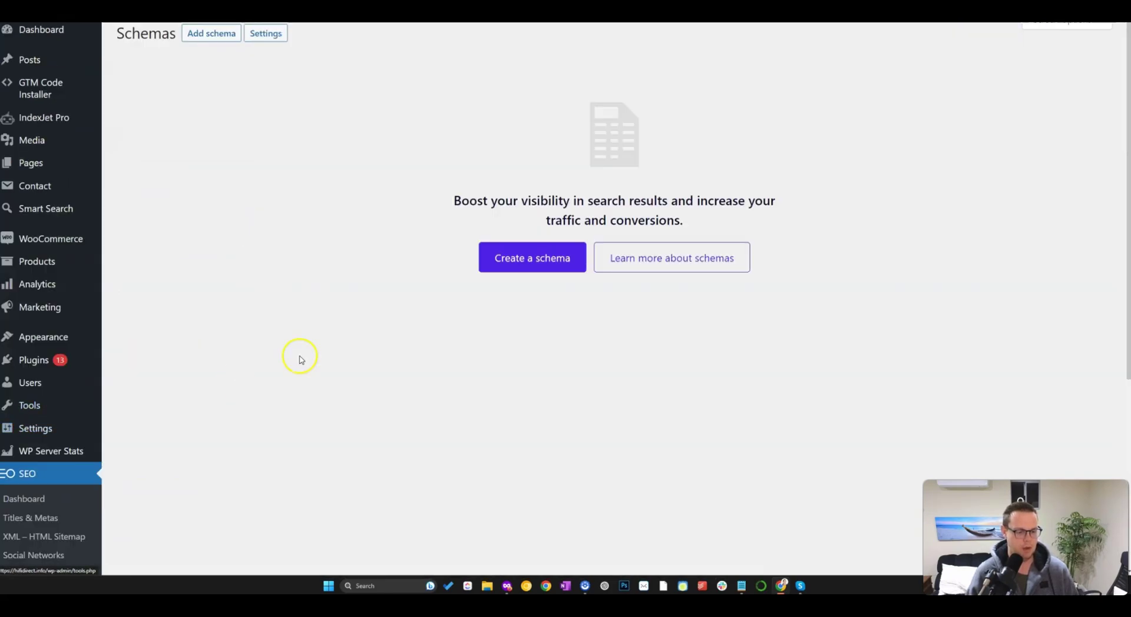
scroll(562, 247, down, 1)
click(553, 213)
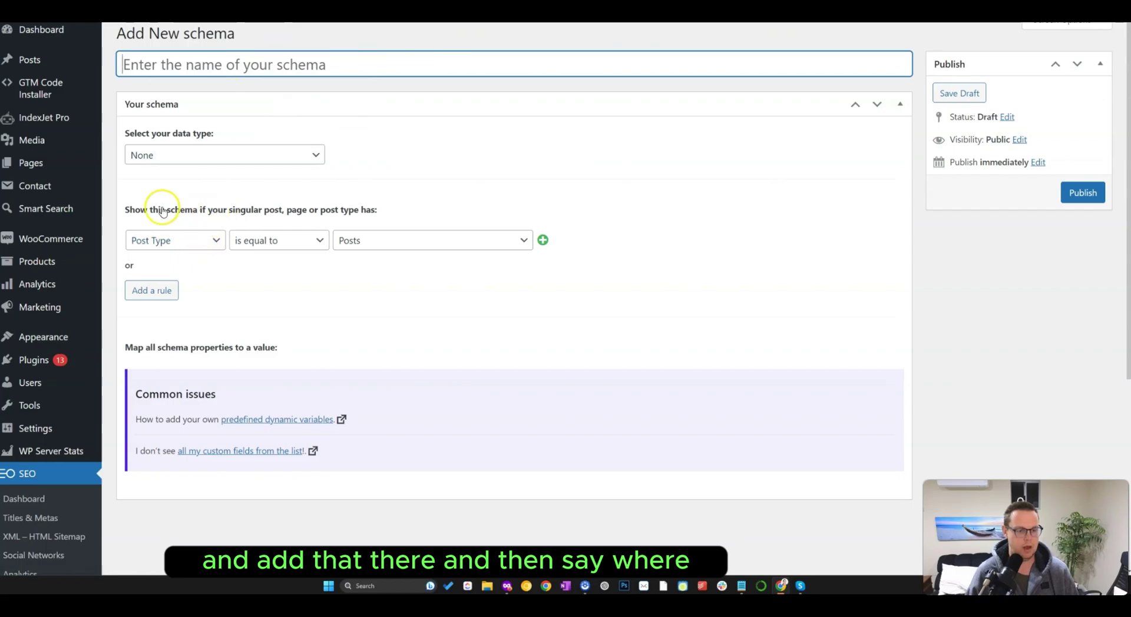
Step: Set the schema's display rule to show it when the post type is equal to Products
drag(122, 210, 368, 211)
click(471, 212)
click(442, 240)
click(306, 299)
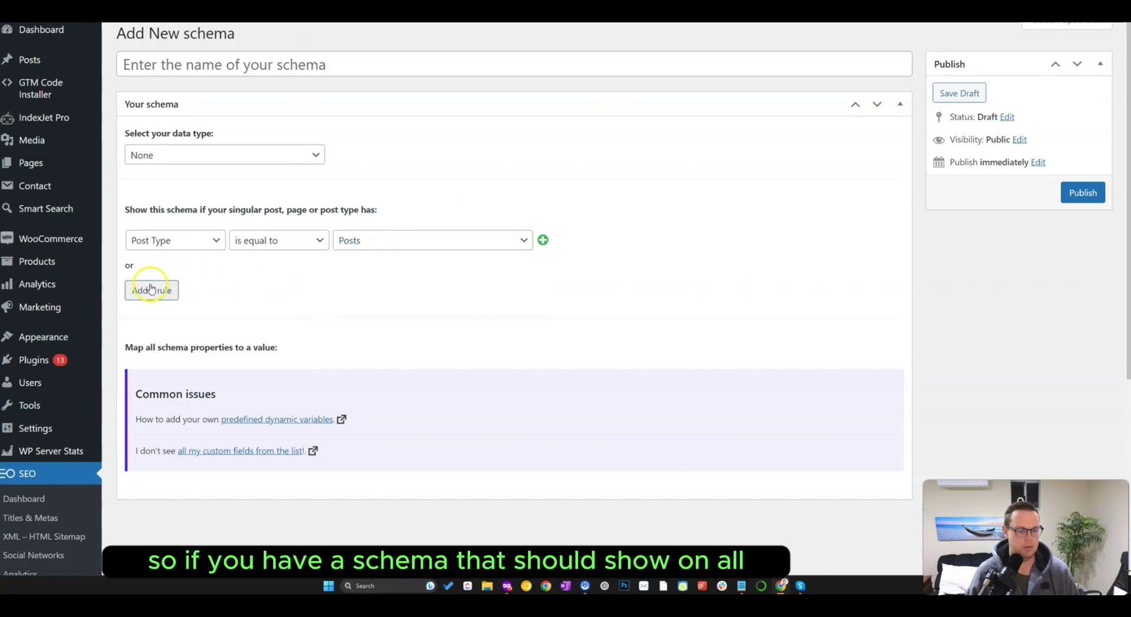
click(404, 239)
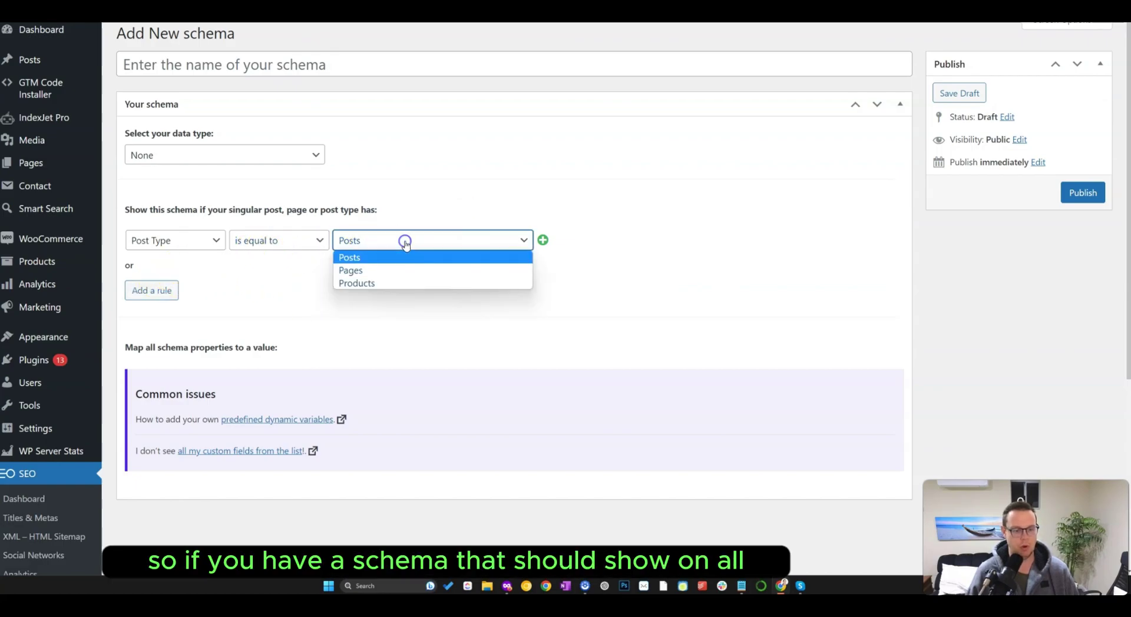
click(400, 281)
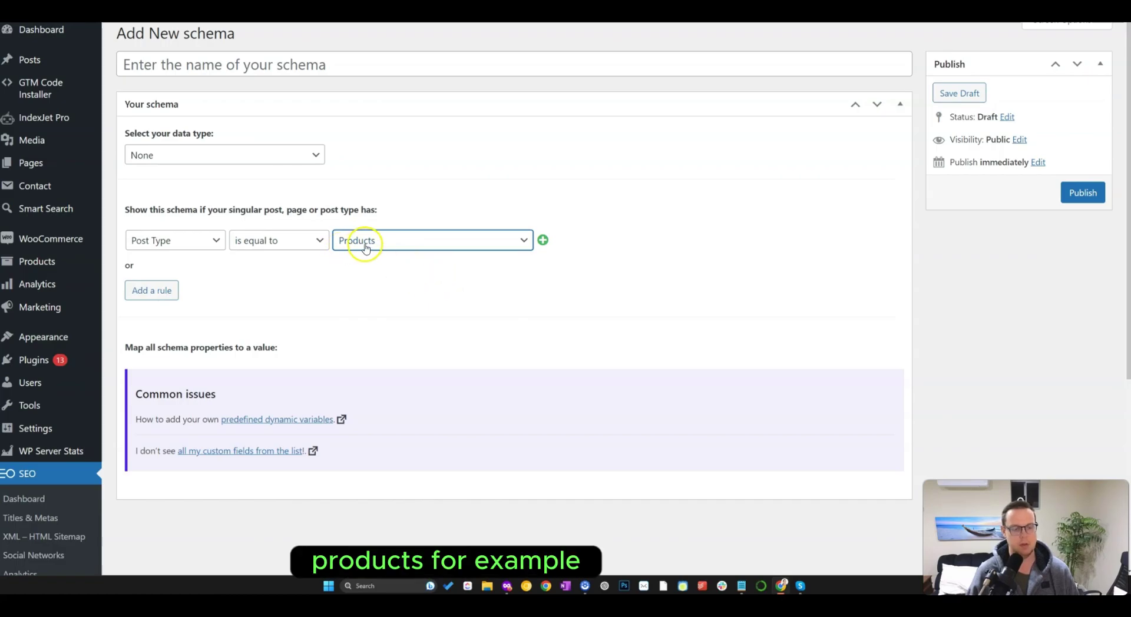
Step: Set the schema's data type to Product and look through the product properties that can be mapped
click(245, 156)
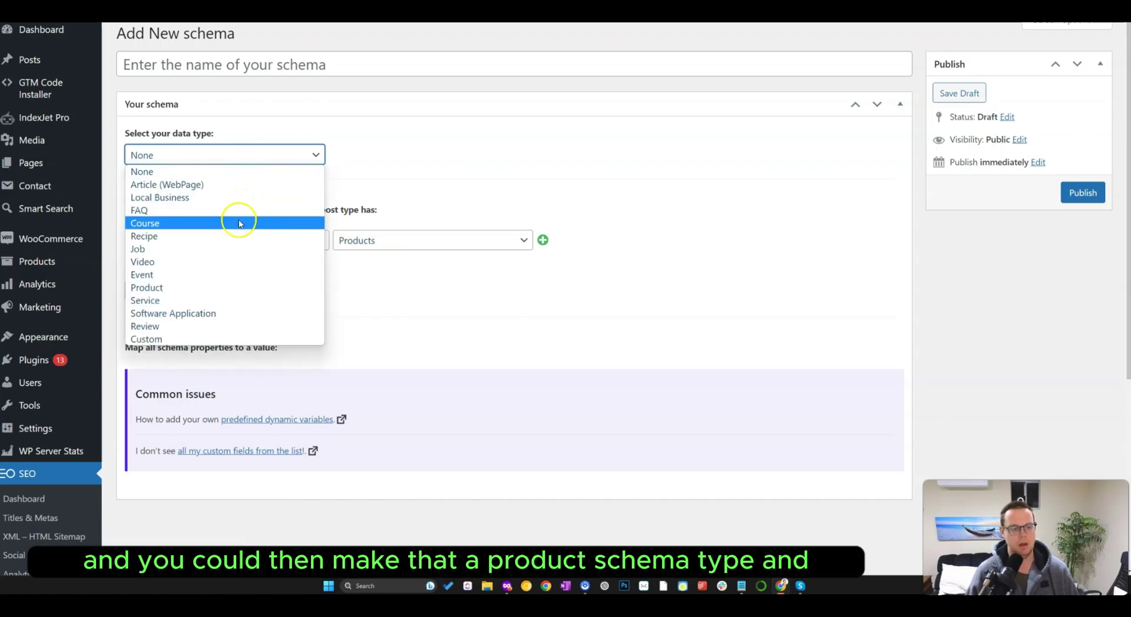
click(235, 287)
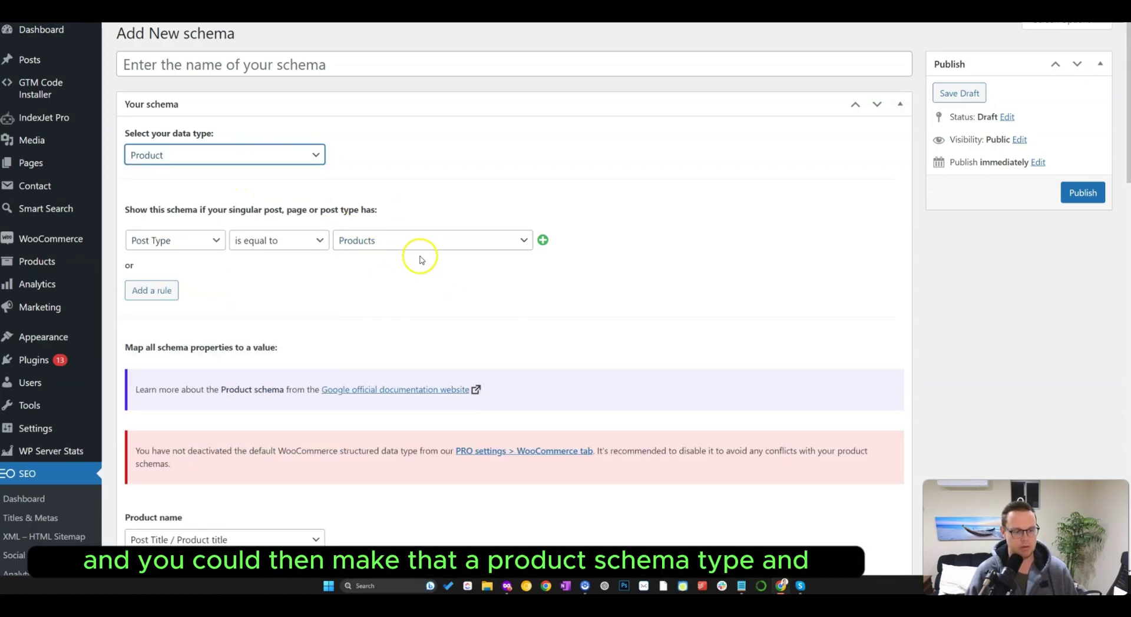
scroll(421, 257, down, 2)
scroll(422, 260, down, 15)
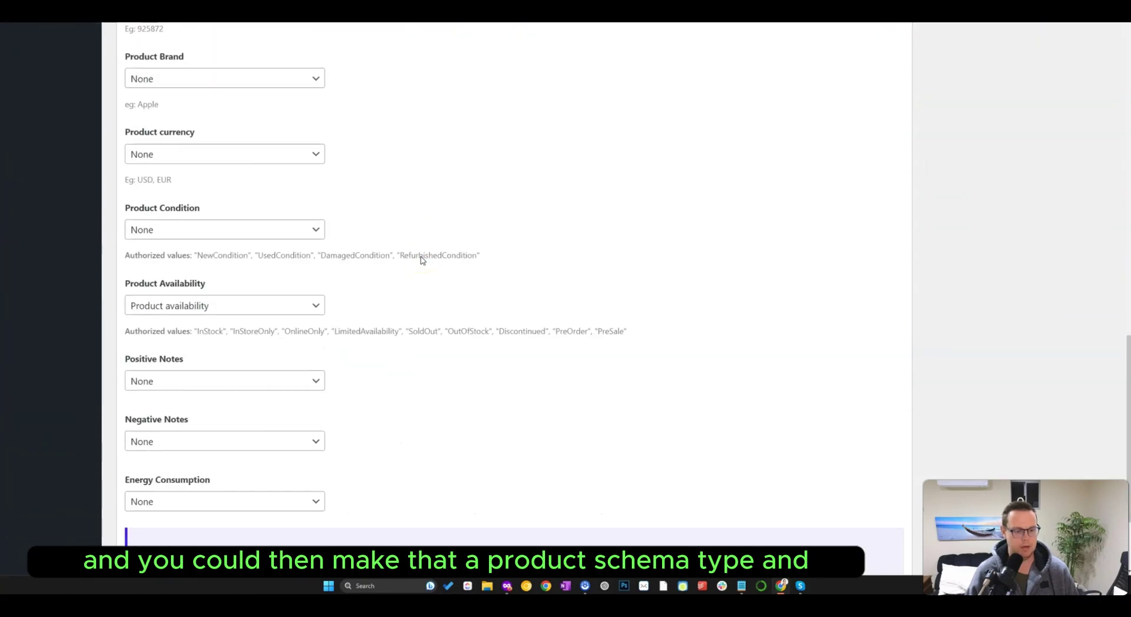
scroll(309, 290, up, 15)
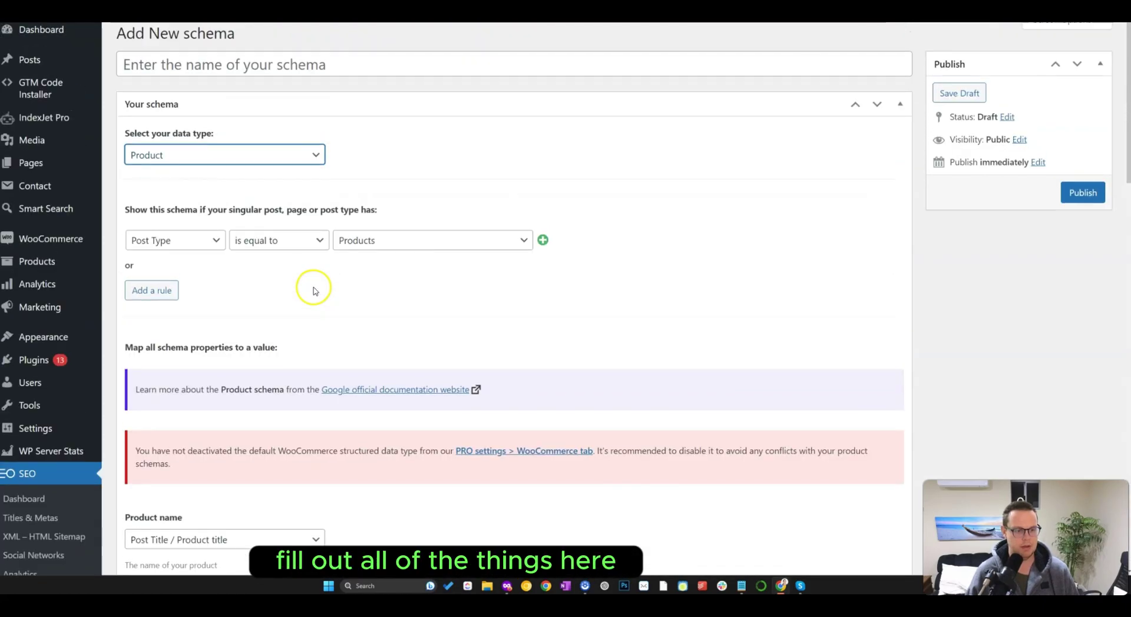
Step: Change the schema's data type to Custom and activate the empty code area for the manual custom schema
click(269, 160)
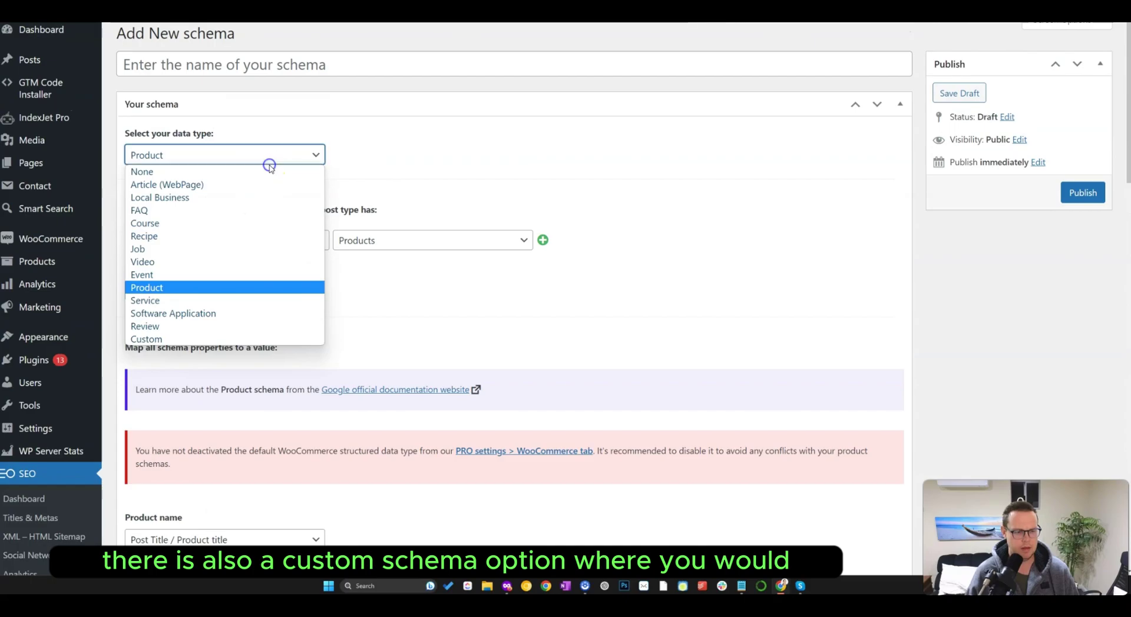
click(233, 343)
scroll(437, 326, down, 3)
click(243, 360)
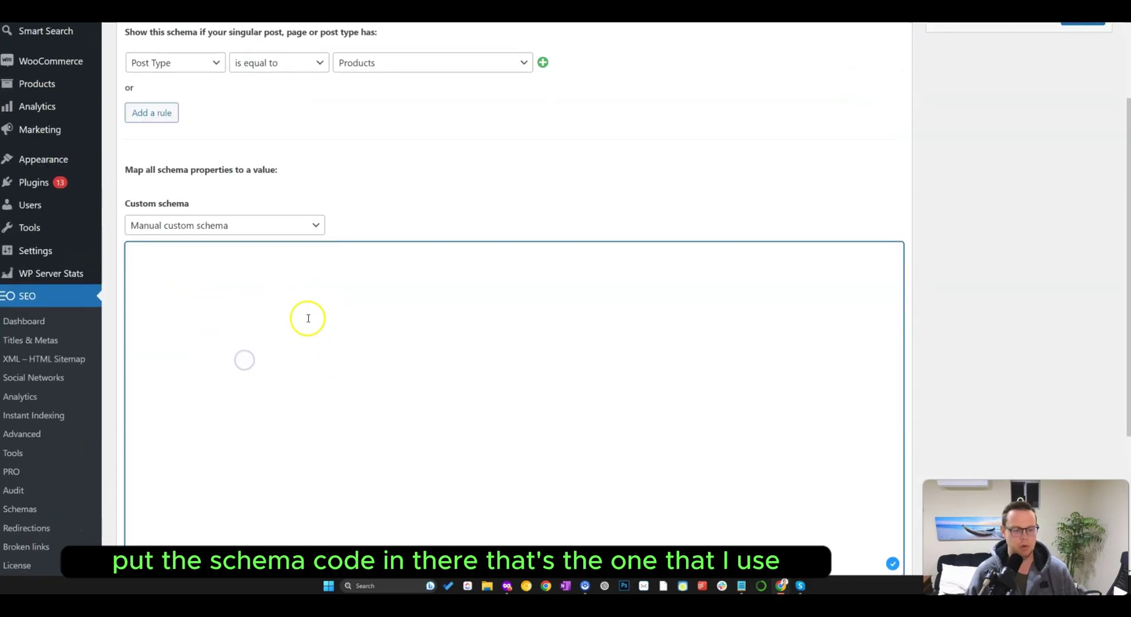
scroll(340, 317, up, 2)
scroll(335, 326, down, 2)
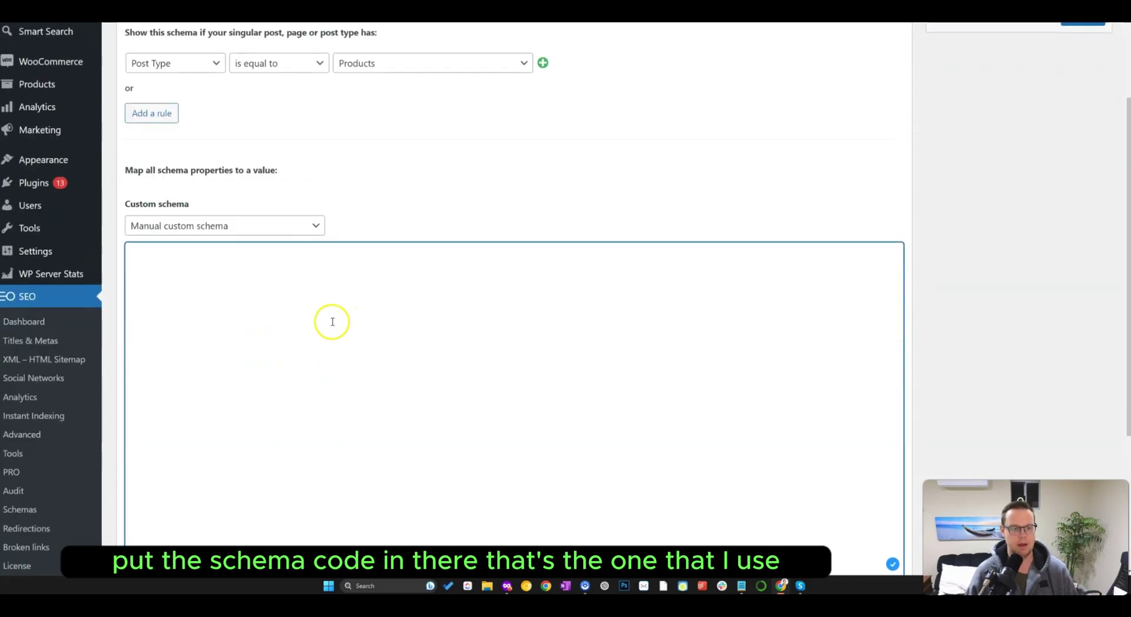
scroll(332, 324, up, 1)
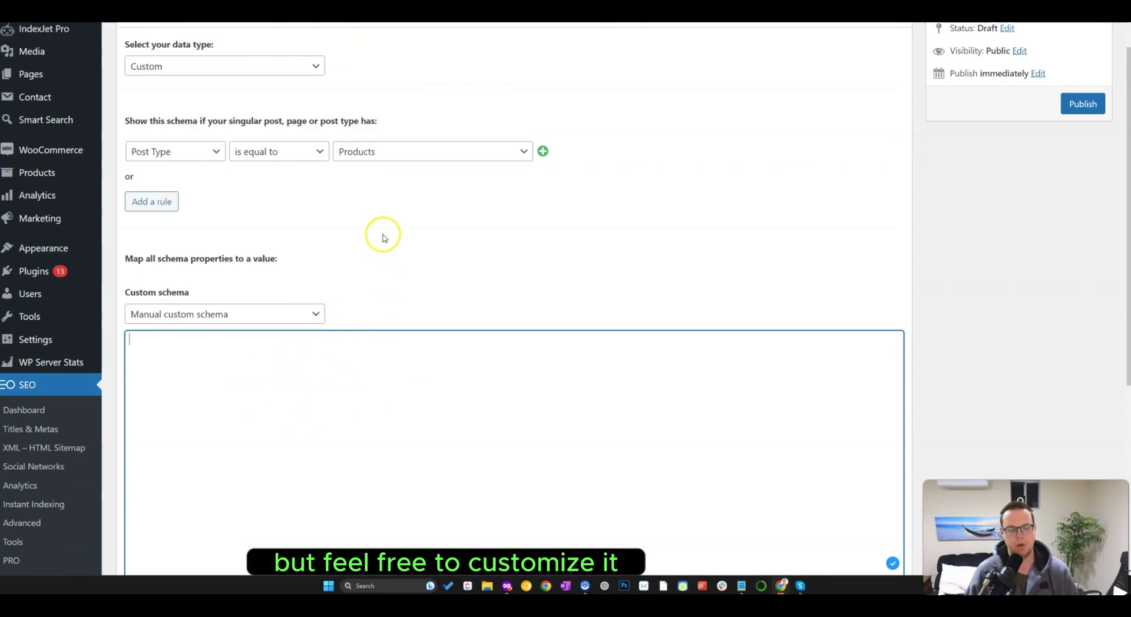
scroll(389, 236, up, 1)
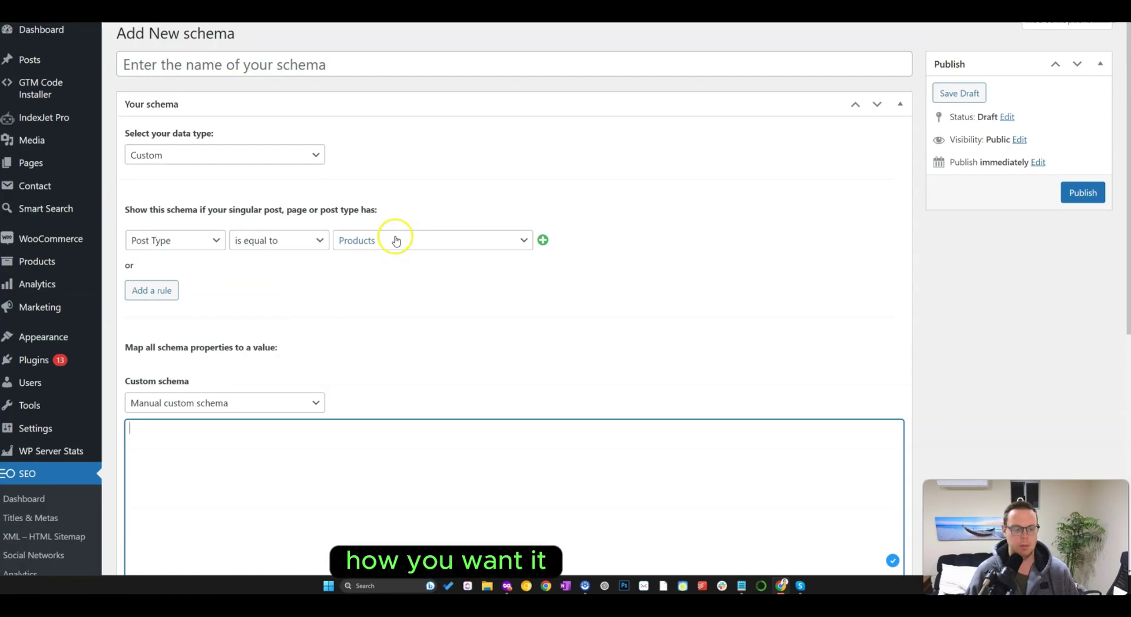
Step: Change the schema's display rule so its condition is based on Post ID with the is equal to operator
click(190, 240)
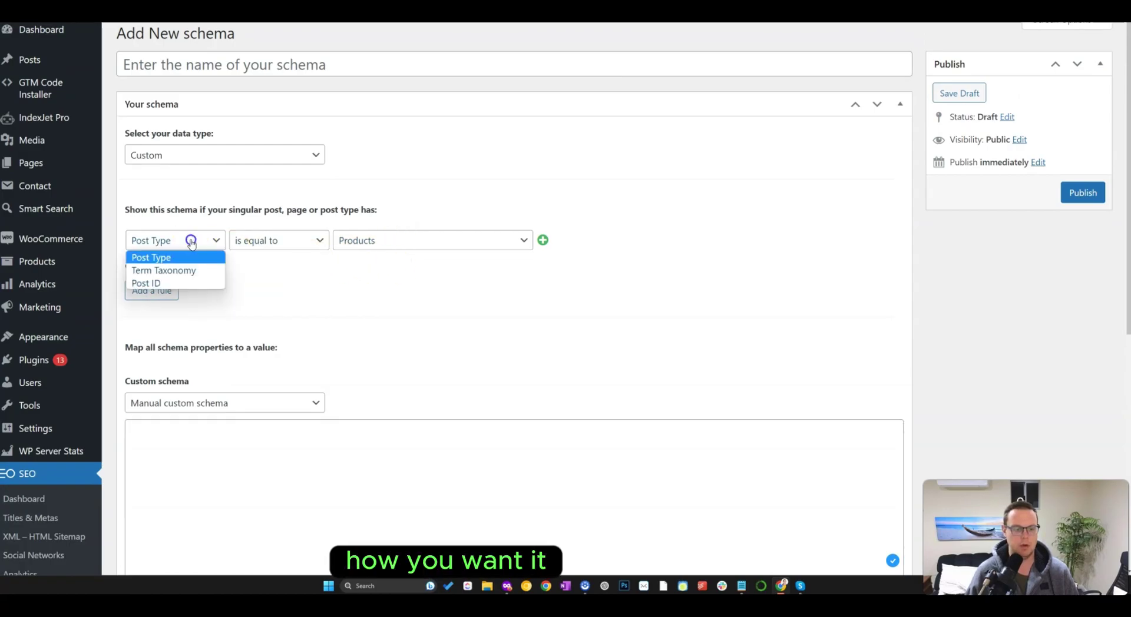
click(196, 282)
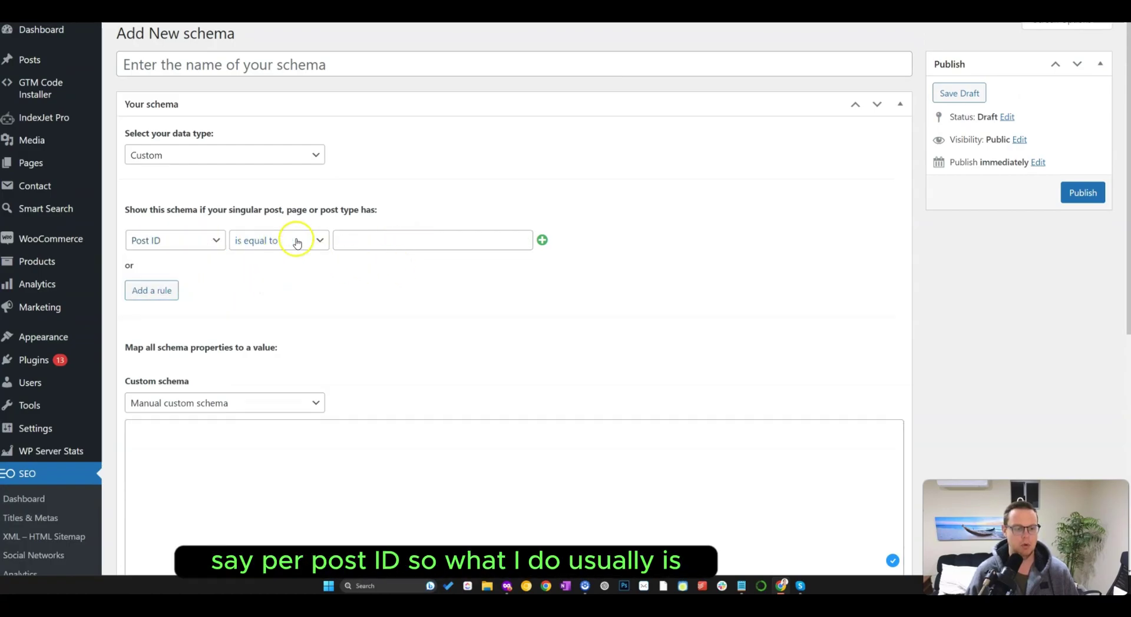
click(174, 241)
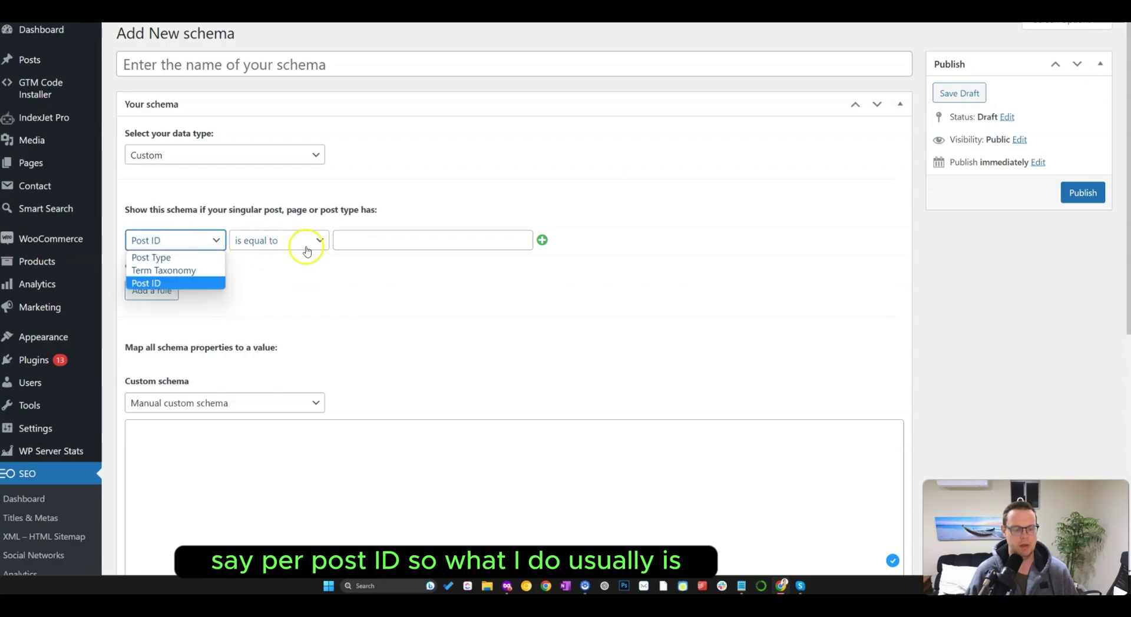
click(285, 242)
click(185, 246)
click(209, 283)
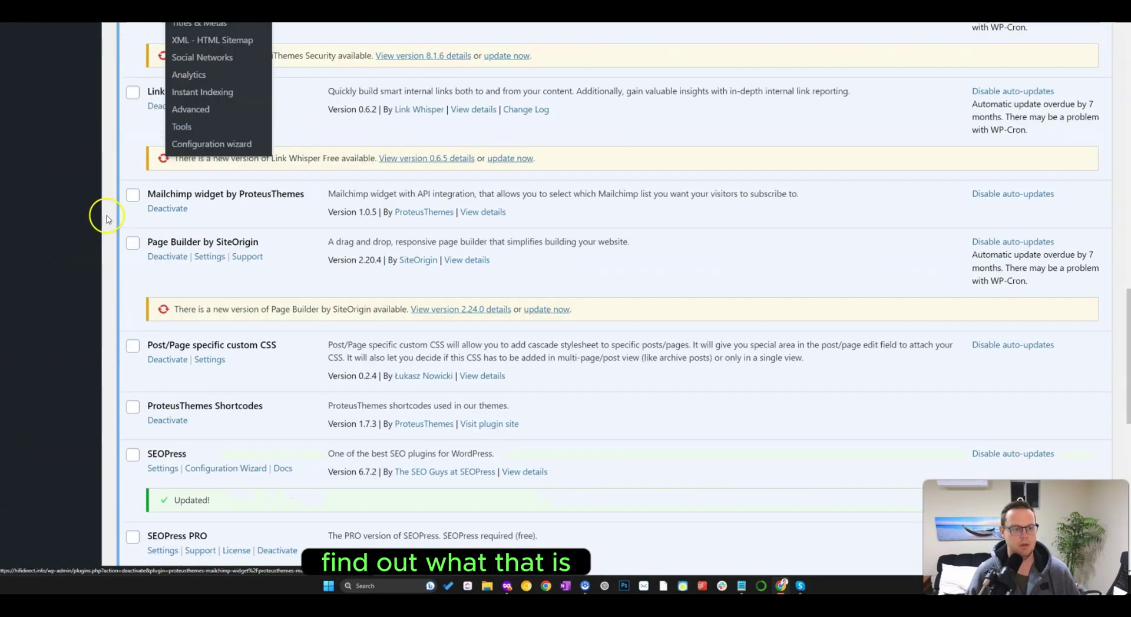
Step: Open the site's list of pages and copy the address of the About Us page's edit link
scroll(108, 219, up, 15)
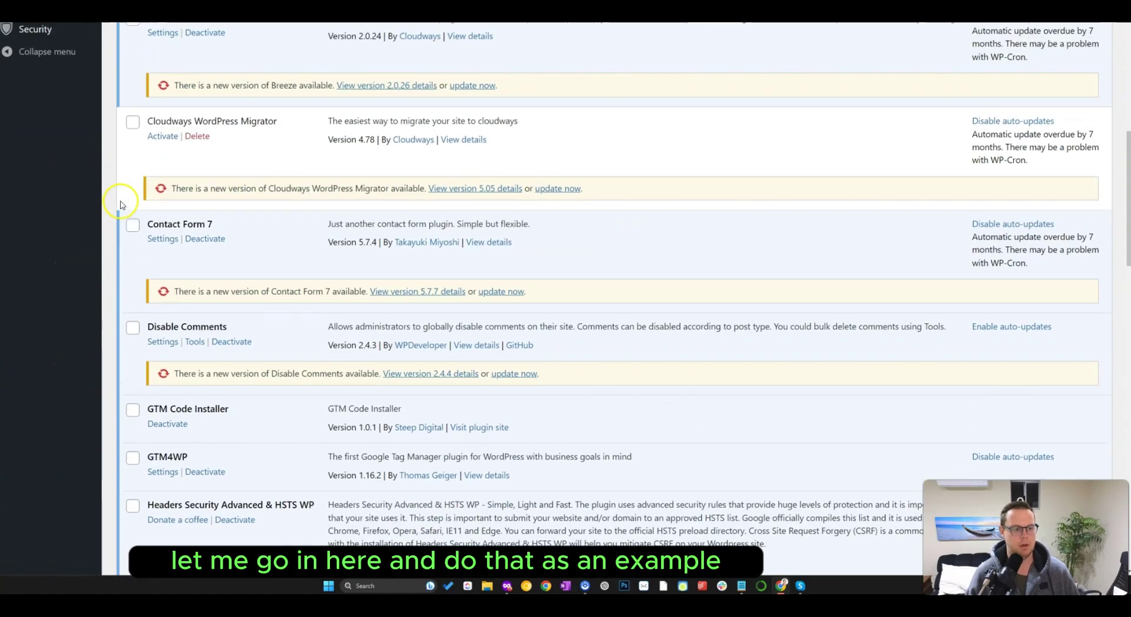
mouse_move(65, 163)
click(130, 167)
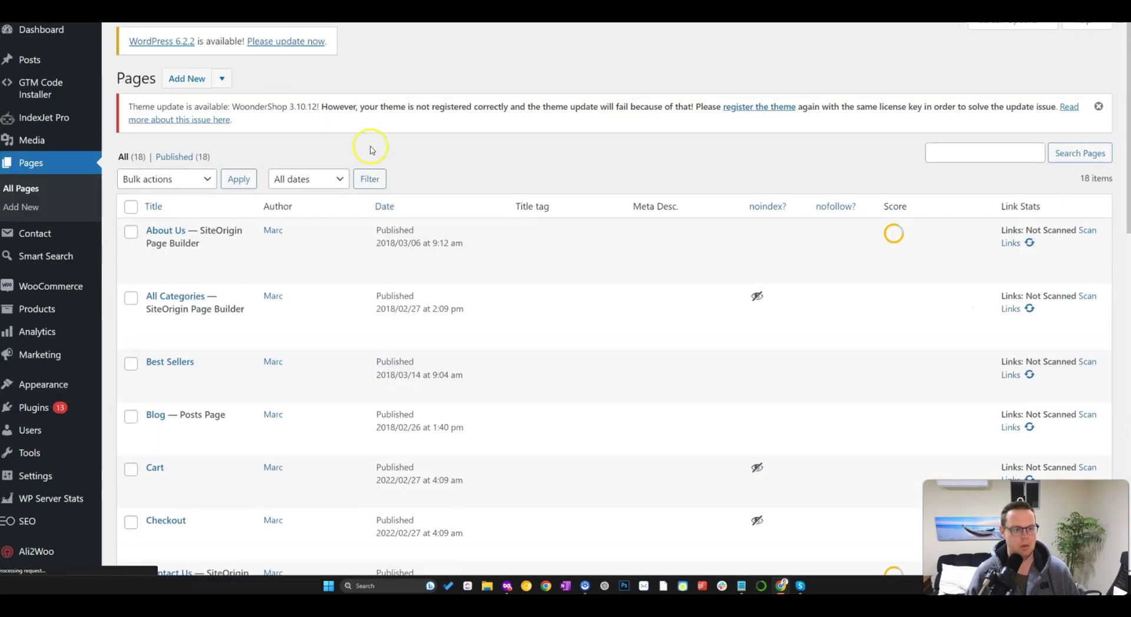
mouse_move(227, 265)
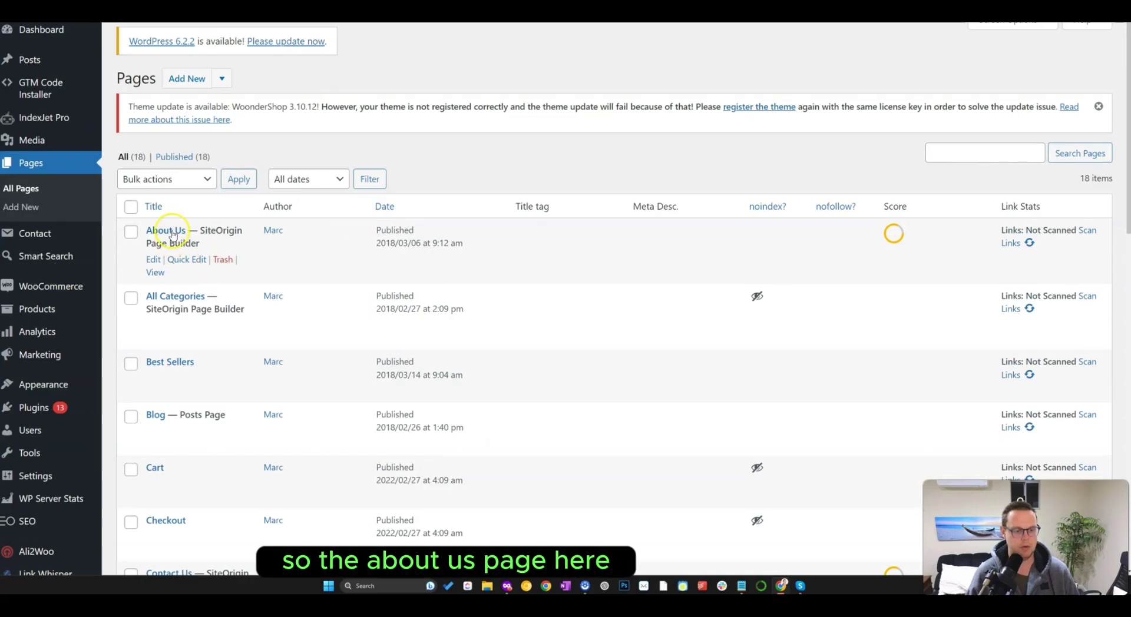
right_click(154, 260)
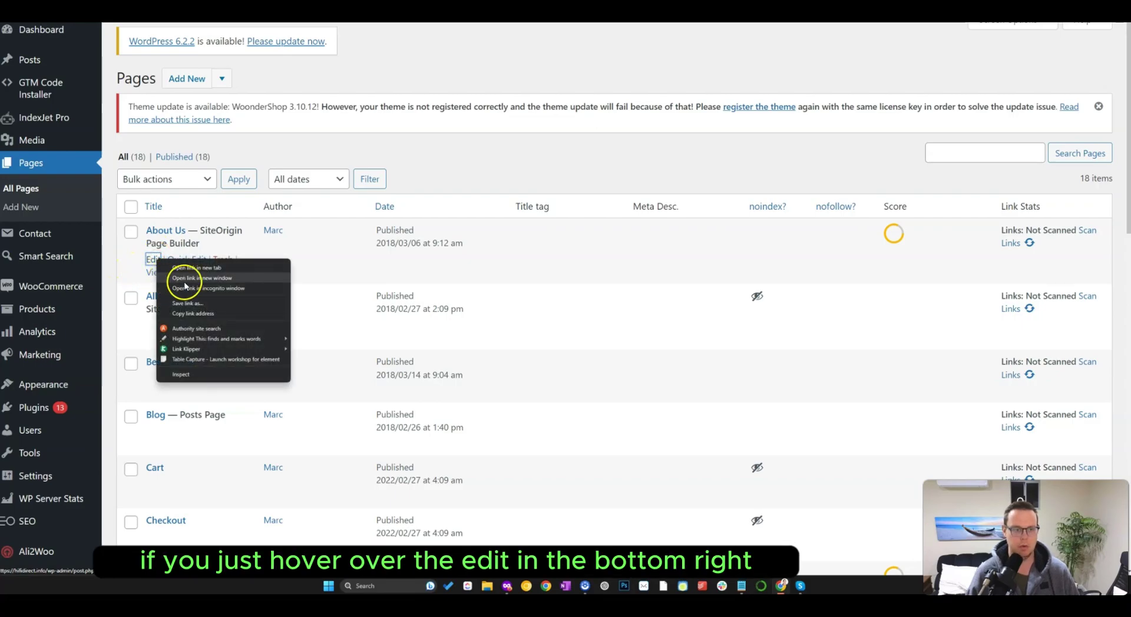
click(216, 315)
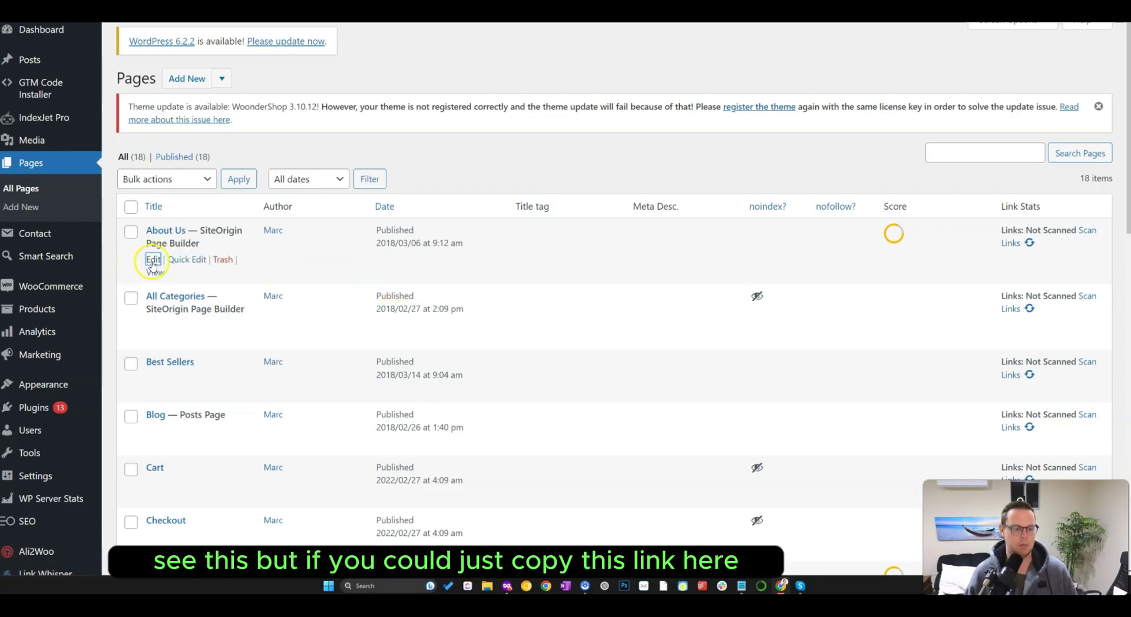
Step: Paste the copied edit link into the text editor and highlight its post=103 part to identify the page's post ID
key(alt+Tab)
text(https://hifidirect.info/wp-admin/post.php?post=103&action=edit)
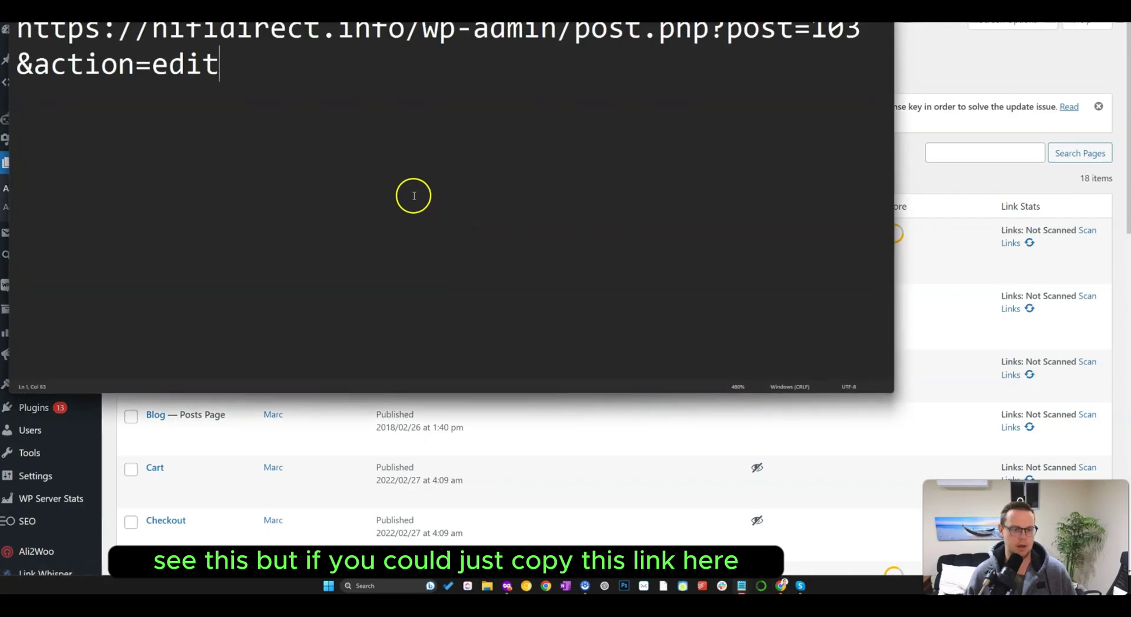
click(722, 37)
drag(722, 37, 880, 28)
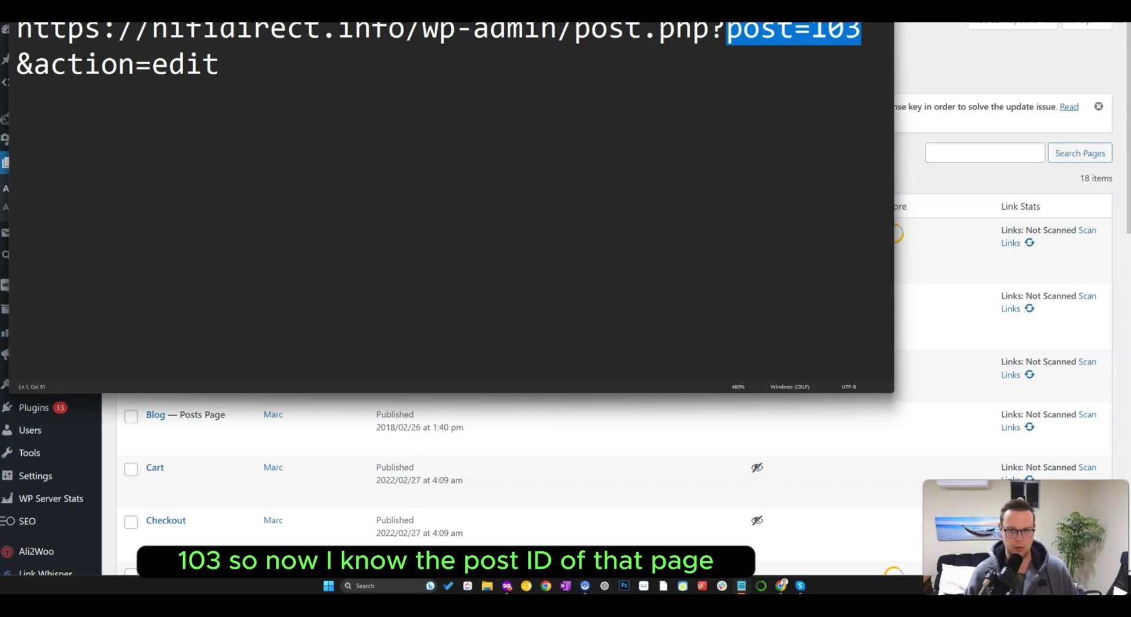
drag(878, 31, 735, 27)
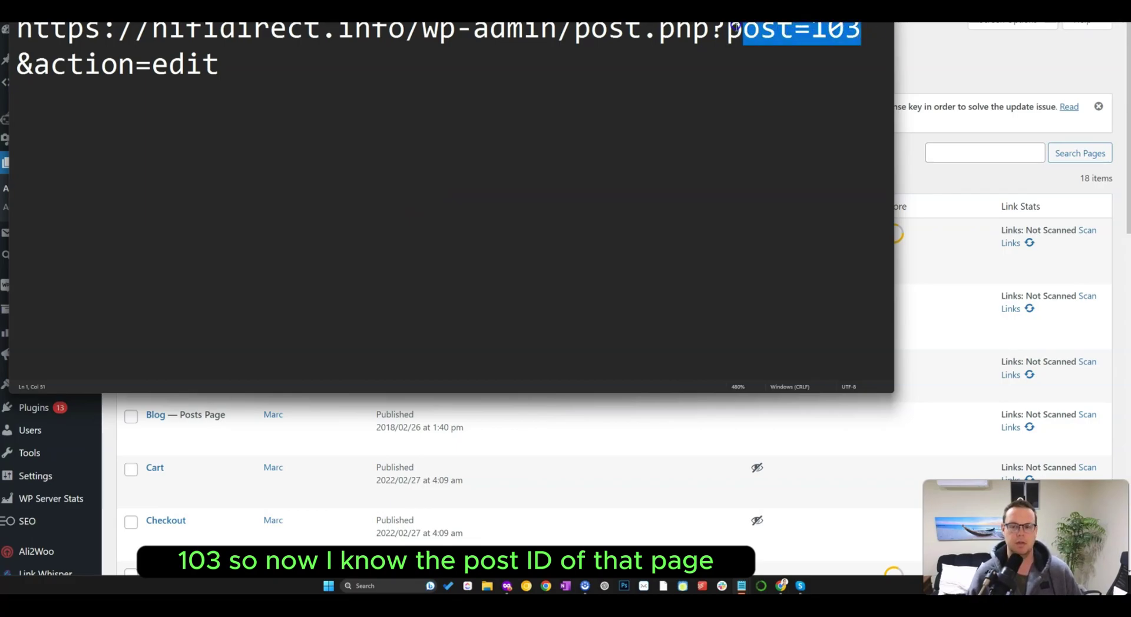
click(939, 54)
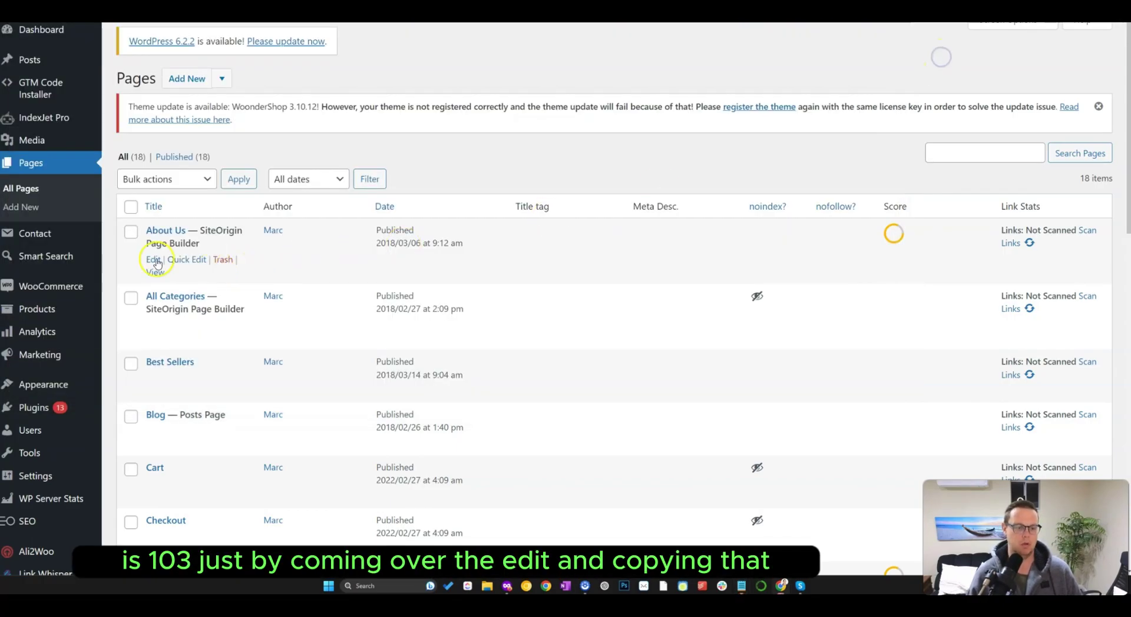
Step: Go back to the new schema and set the Post ID value of its display rule to 103
right_click(155, 259)
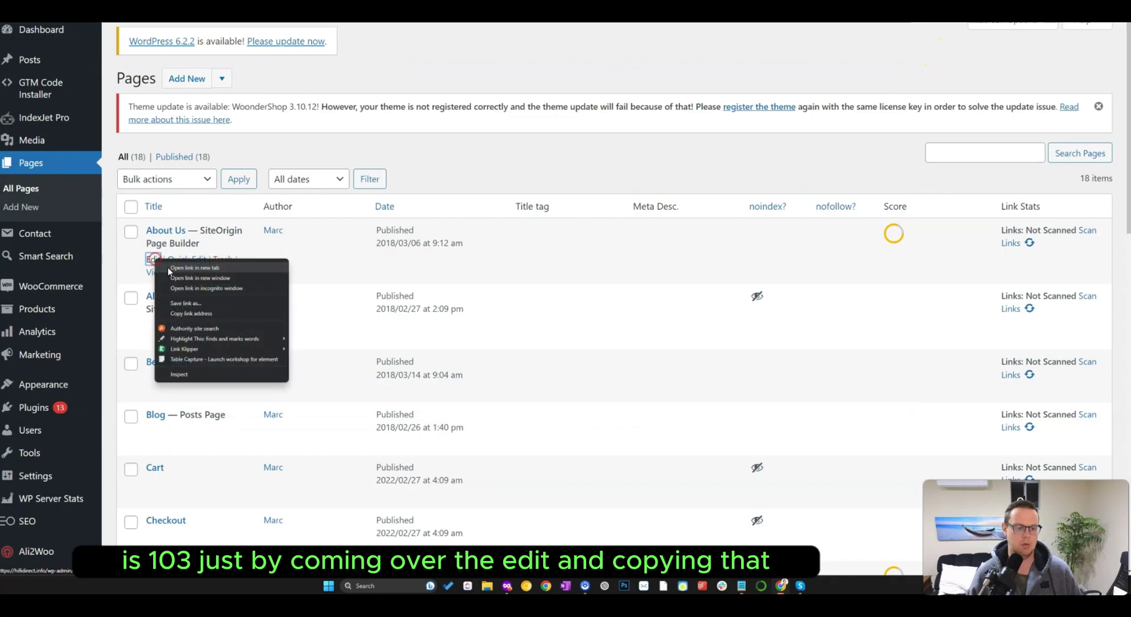
click(602, 169)
key(ctrl+Tab)
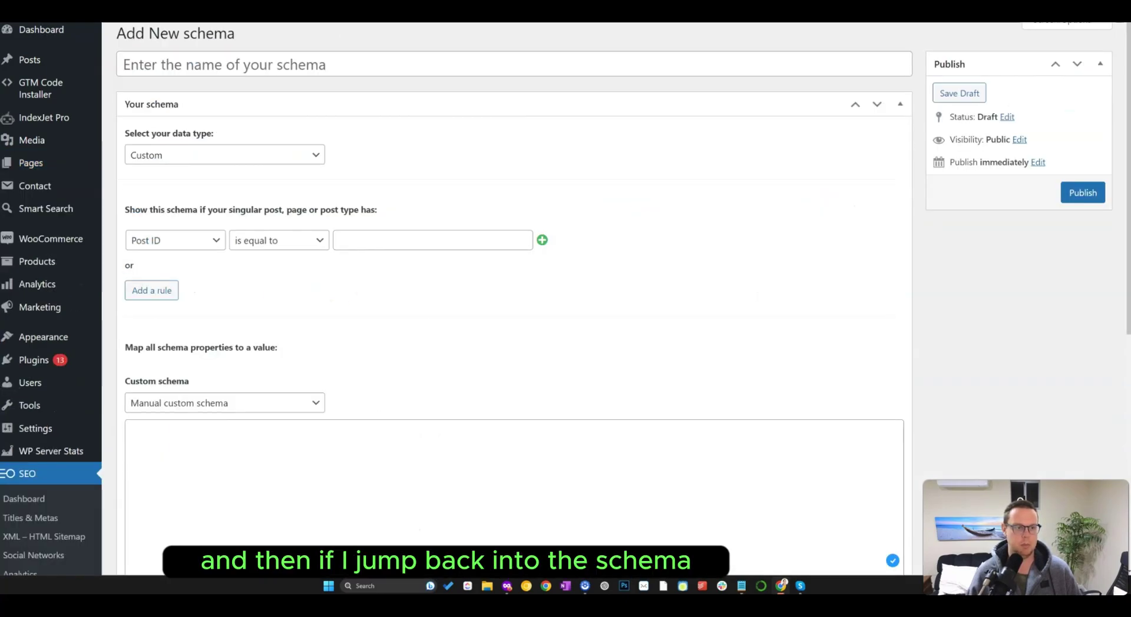
click(381, 234)
text(103)
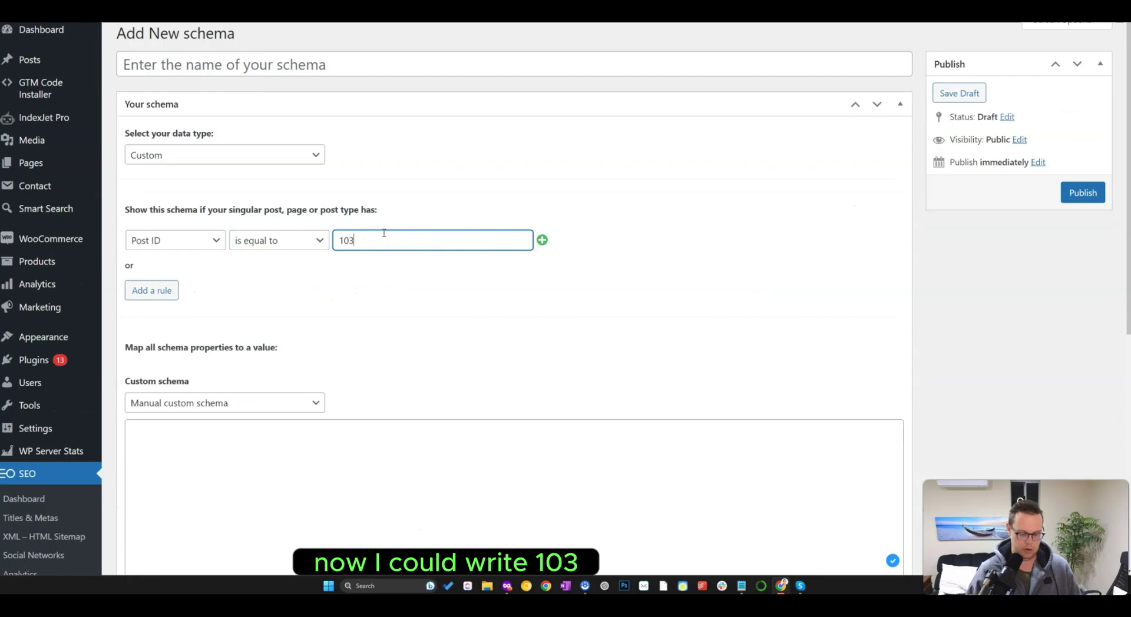
Step: Enter the placeholder text "MY CUSTOM SCHEMA" in the manual custom schema code area
scroll(235, 479, down, 1)
click(234, 479)
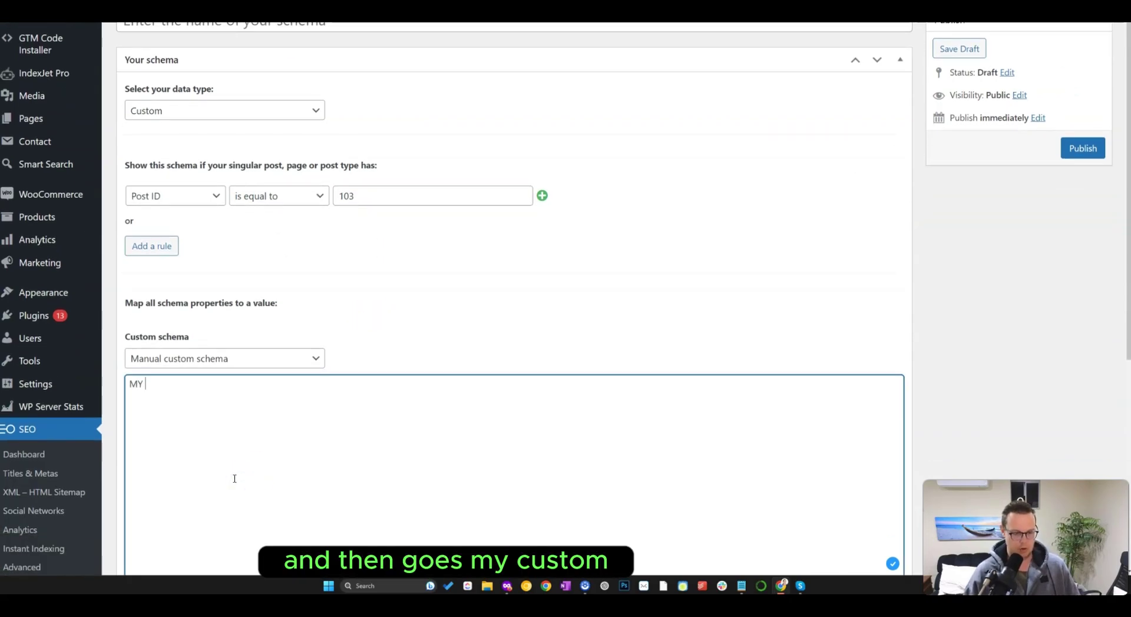
text(MY CUSTOM SHCE)
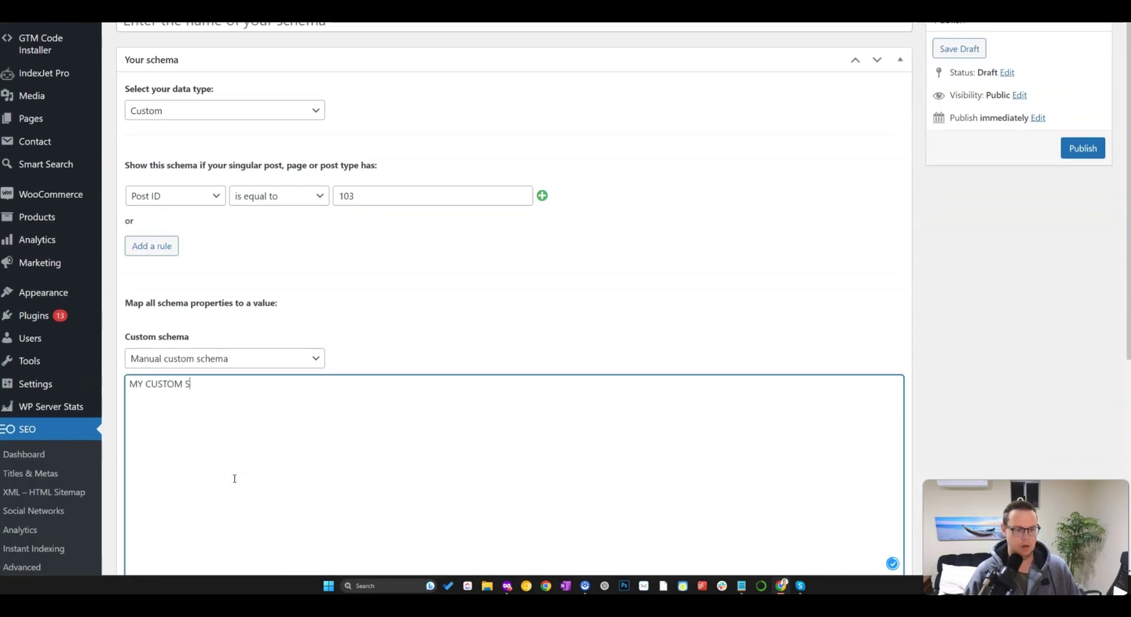
key(BackSpace)
key(BackSpace)
text(C)
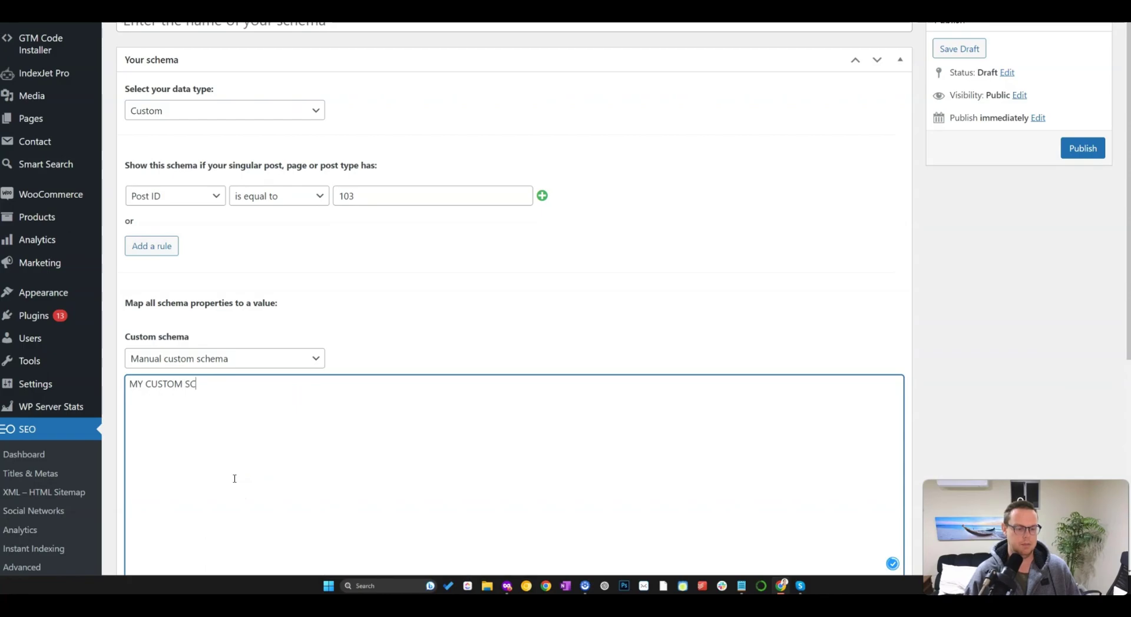
key(ctrl+a)
click(334, 428)
key(ctrl+minus)
key(ctrl+minus)
key(ctrl+minus)
key(ctrl+plus)
key(ctrl+plus)
key(ctrl+plus)
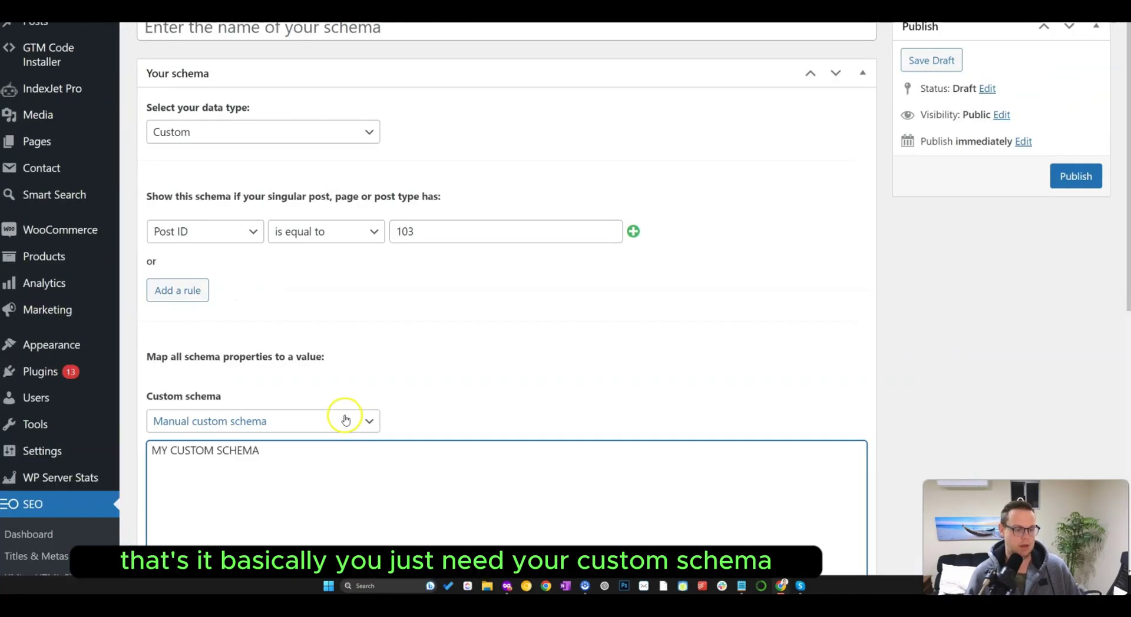
triple_click(275, 513)
click(328, 480)
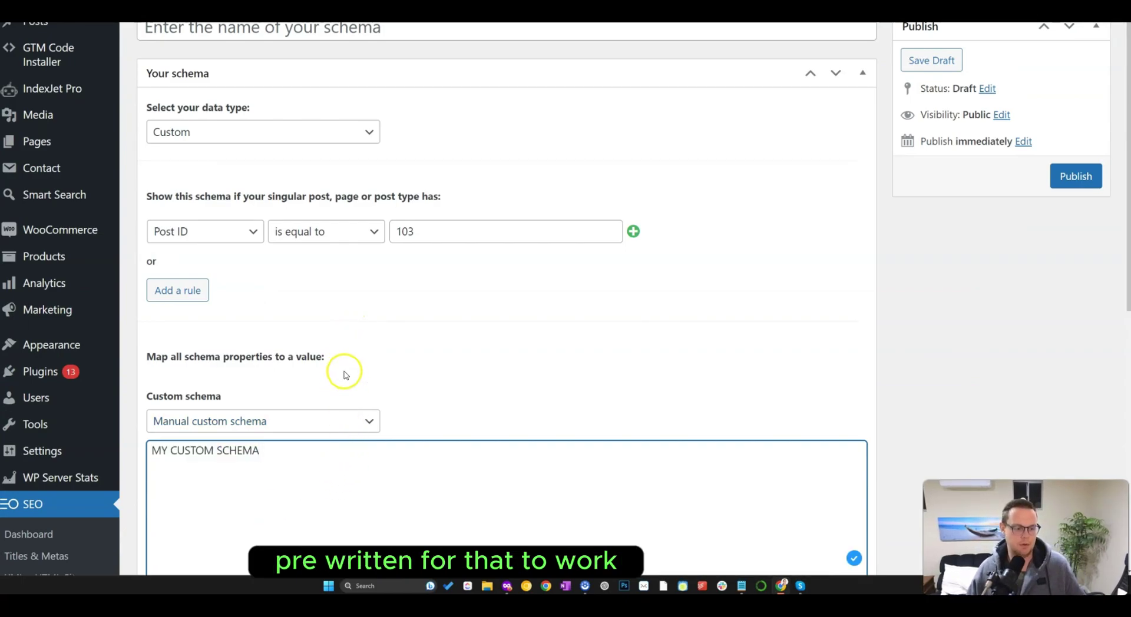
Step: Leave the schema form and return to the SEO plugin's PRO settings page
scroll(343, 373, down, 6)
click(50, 289)
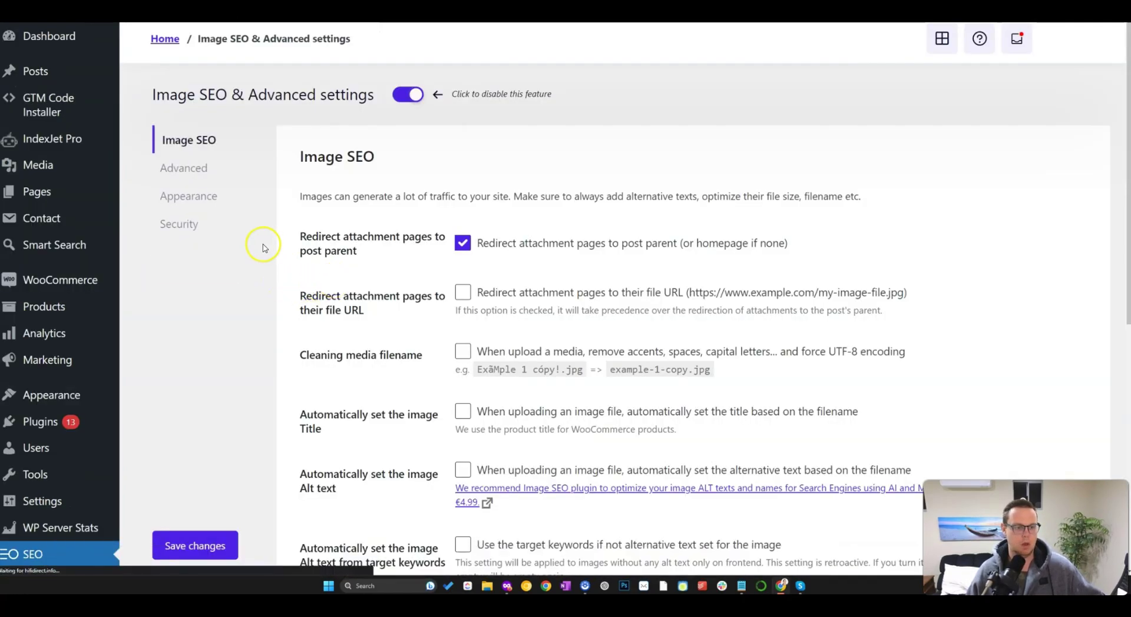
scroll(83, 373, down, 5)
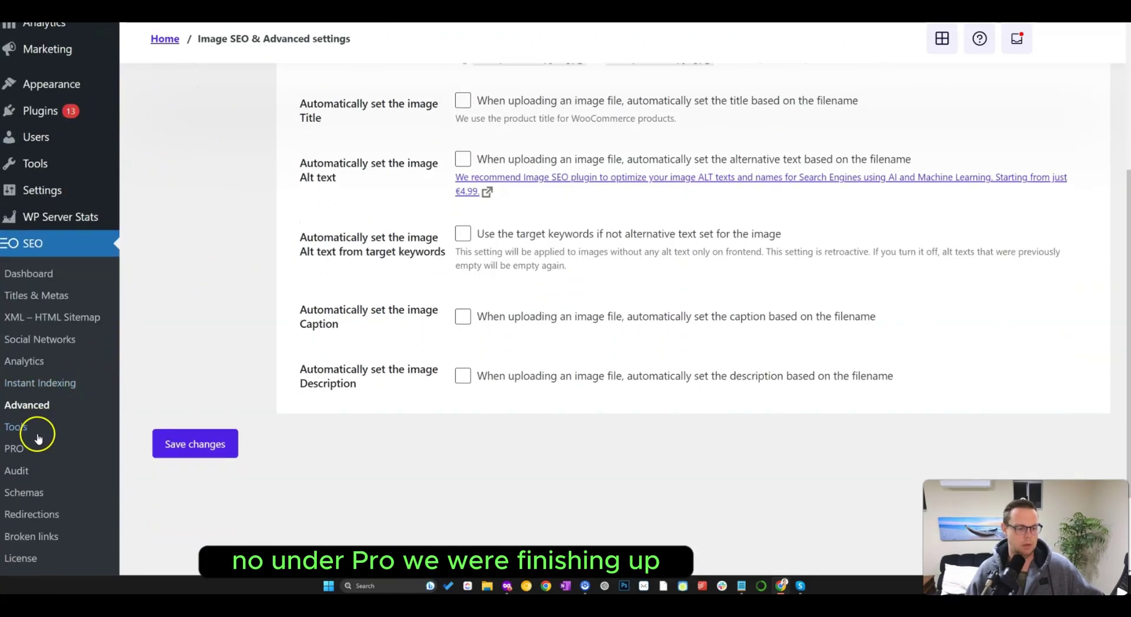
click(35, 448)
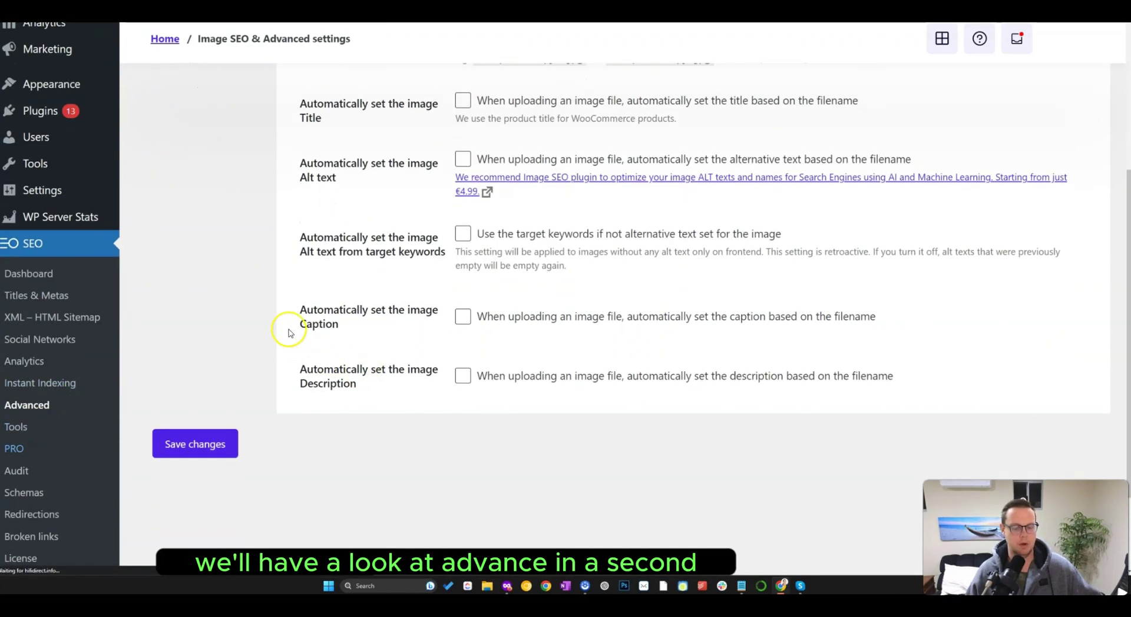
scroll(295, 321, down, 1)
key(ctrl+minus)
key(ctrl+minus)
scroll(333, 292, up, 1)
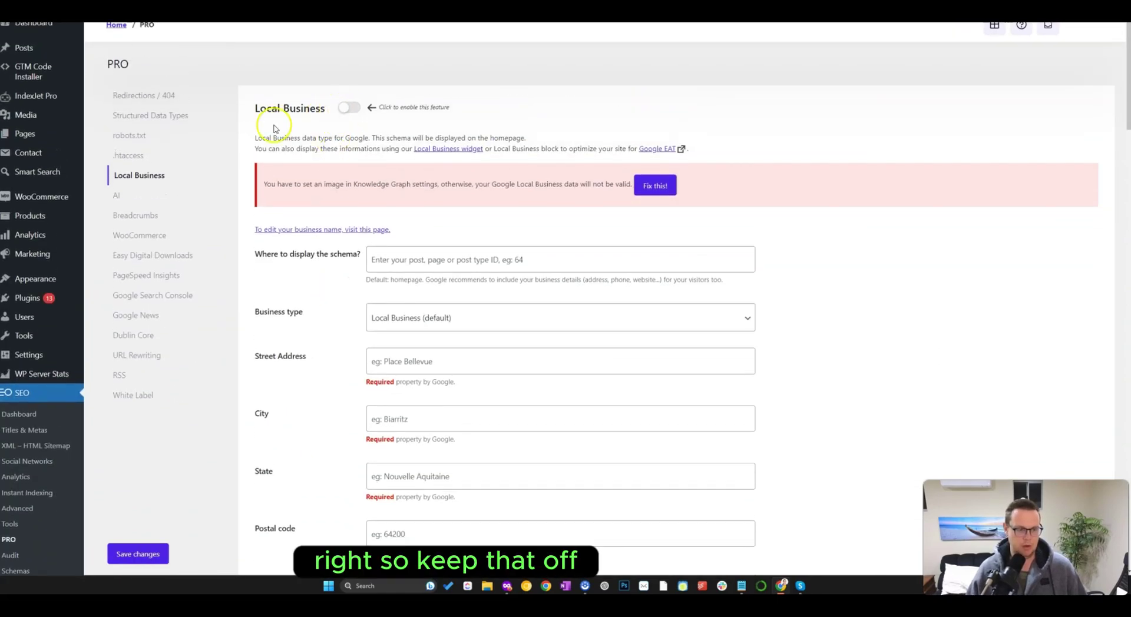
Step: Open the .htaccess section of the PRO settings and examine the file's contents from beginning to end
click(129, 155)
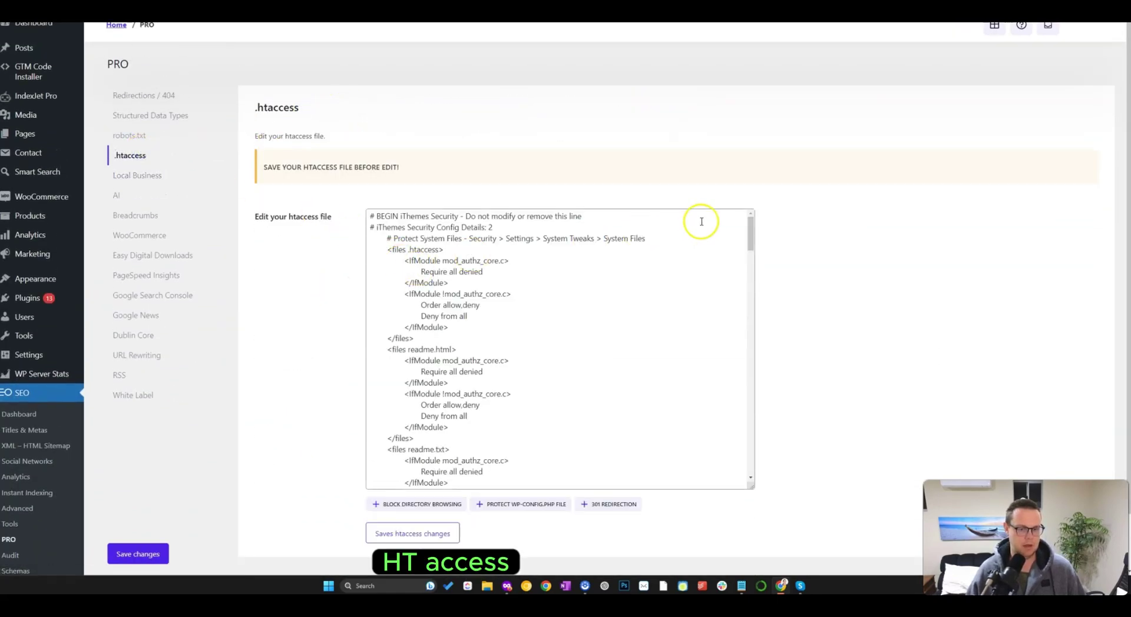
drag(747, 227, 796, 148)
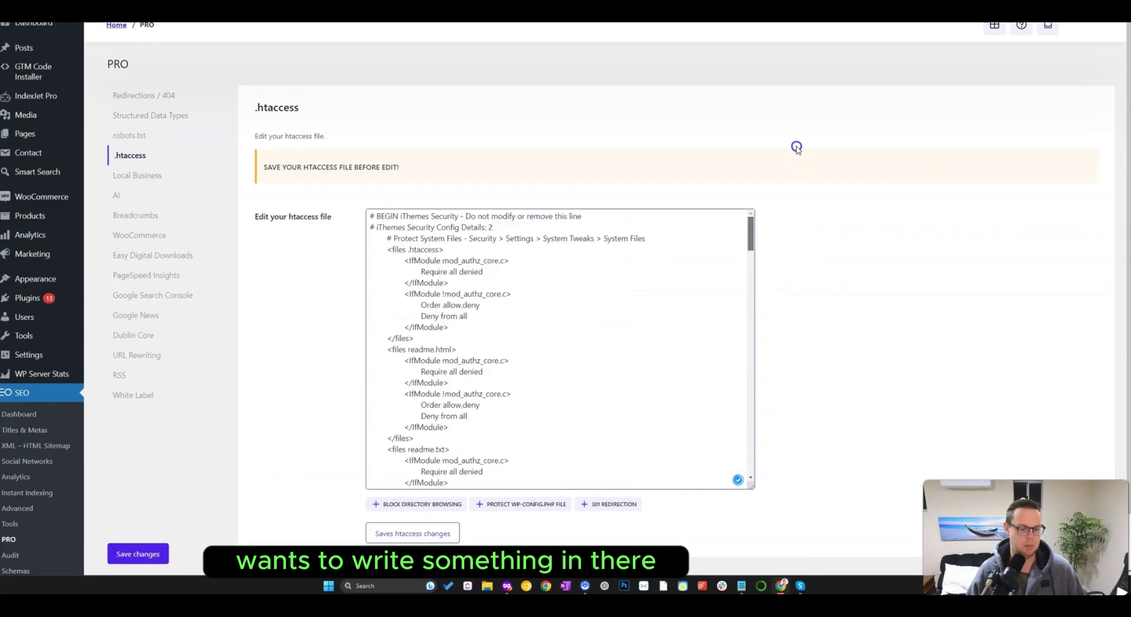
triple_click(422, 226)
click(304, 241)
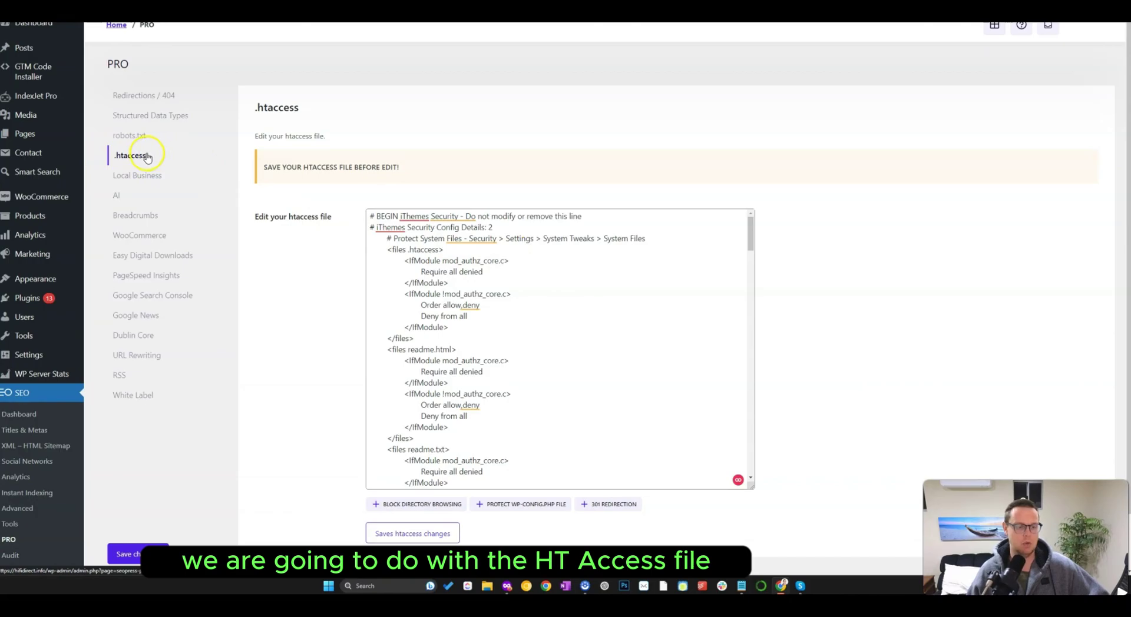
drag(751, 234, 764, 454)
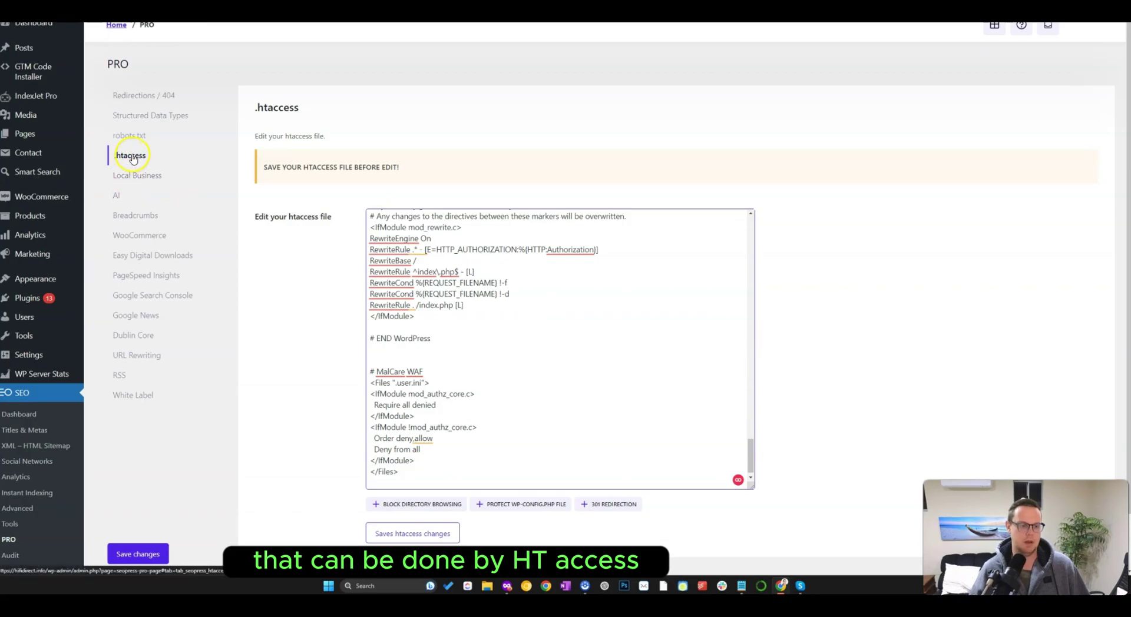
scroll(34, 353, down, 3)
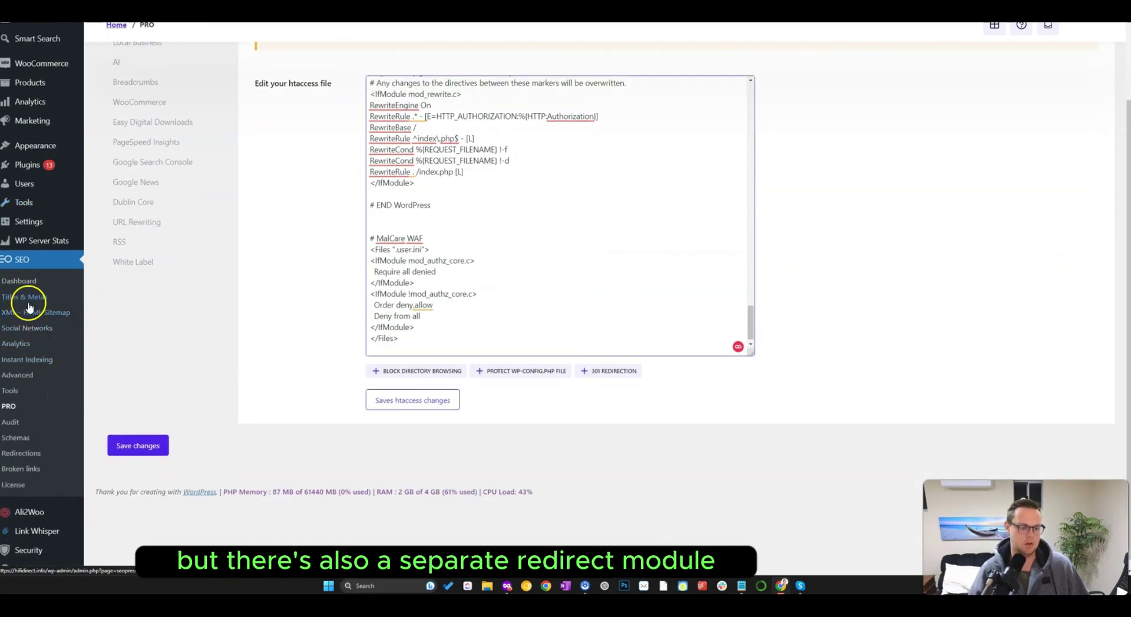
scroll(176, 377, up, 3)
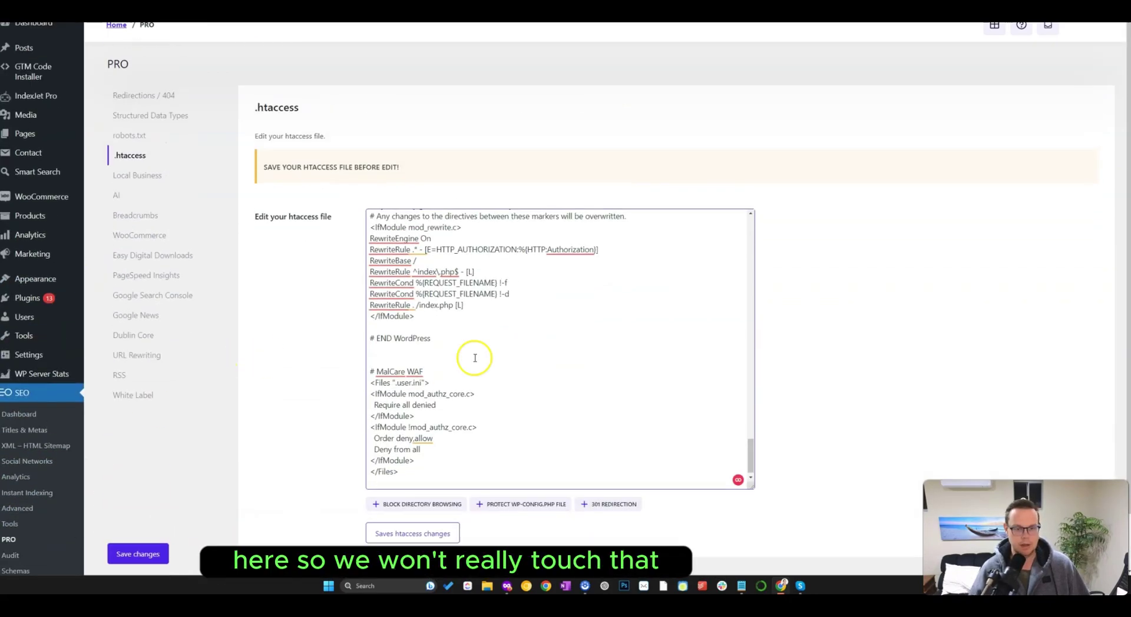
drag(752, 465, 766, 234)
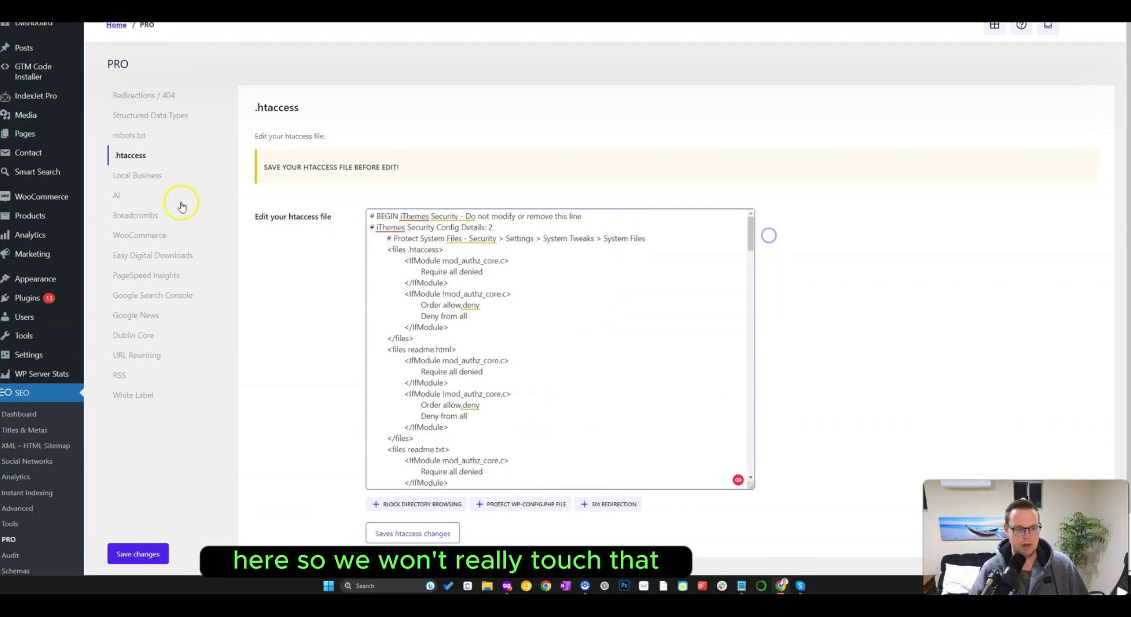
Step: Open the robots.txt section of the PRO settings and review the virtual file's allow, disallow and sitemap rules
click(142, 143)
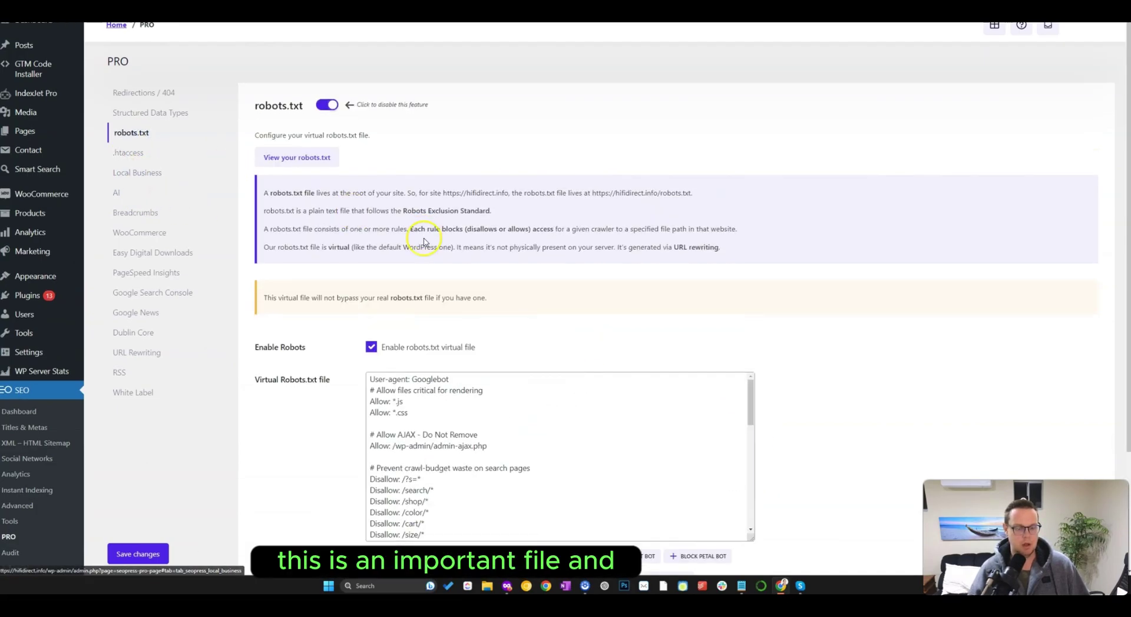
scroll(472, 253, down, 3)
drag(749, 265, 754, 374)
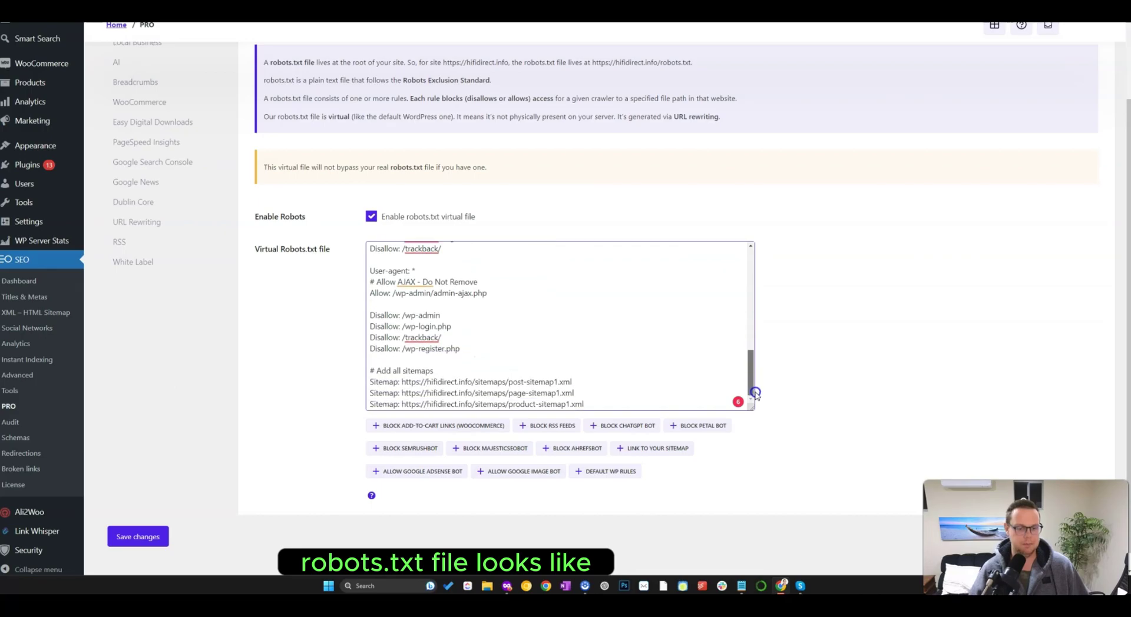
scroll(607, 396, up, 10)
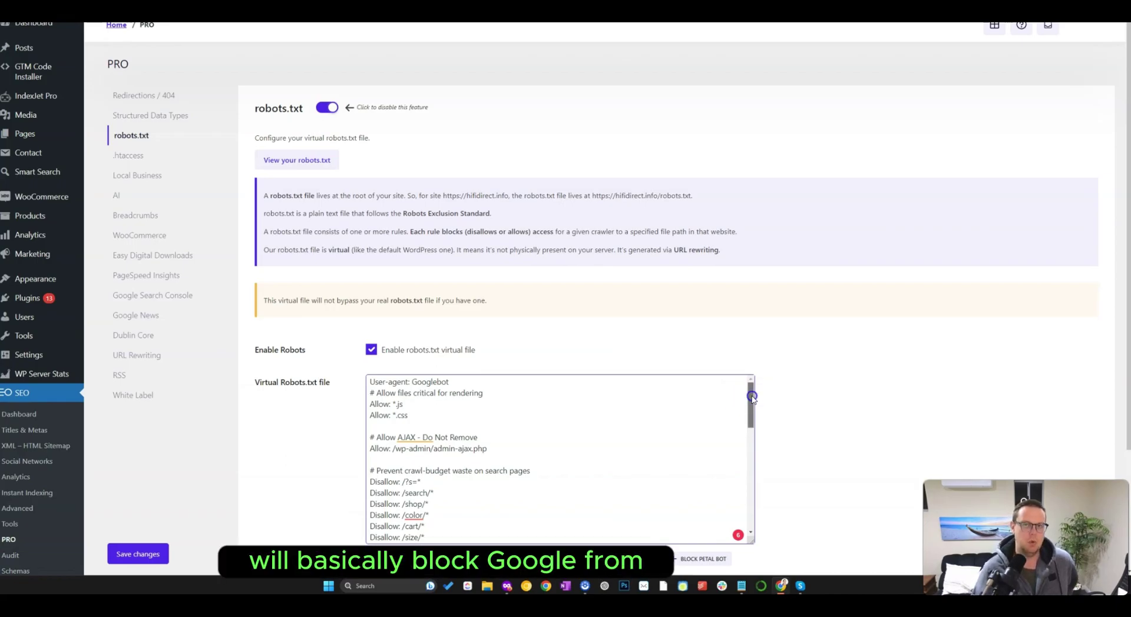
Step: Examine the Disallow rules in the virtual robots.txt file, focusing on the rule that blocks /tag/* pages
drag(751, 397, 754, 424)
drag(425, 449, 328, 457)
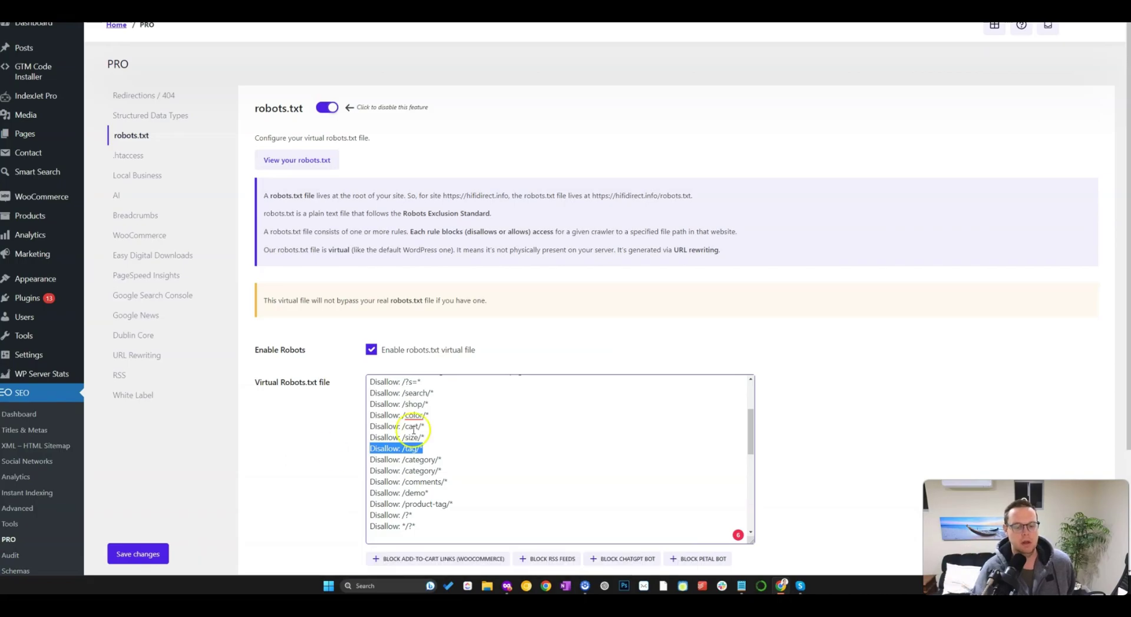
scroll(439, 430, up, 2)
scroll(438, 430, down, 2)
click(442, 450)
drag(442, 449, 354, 451)
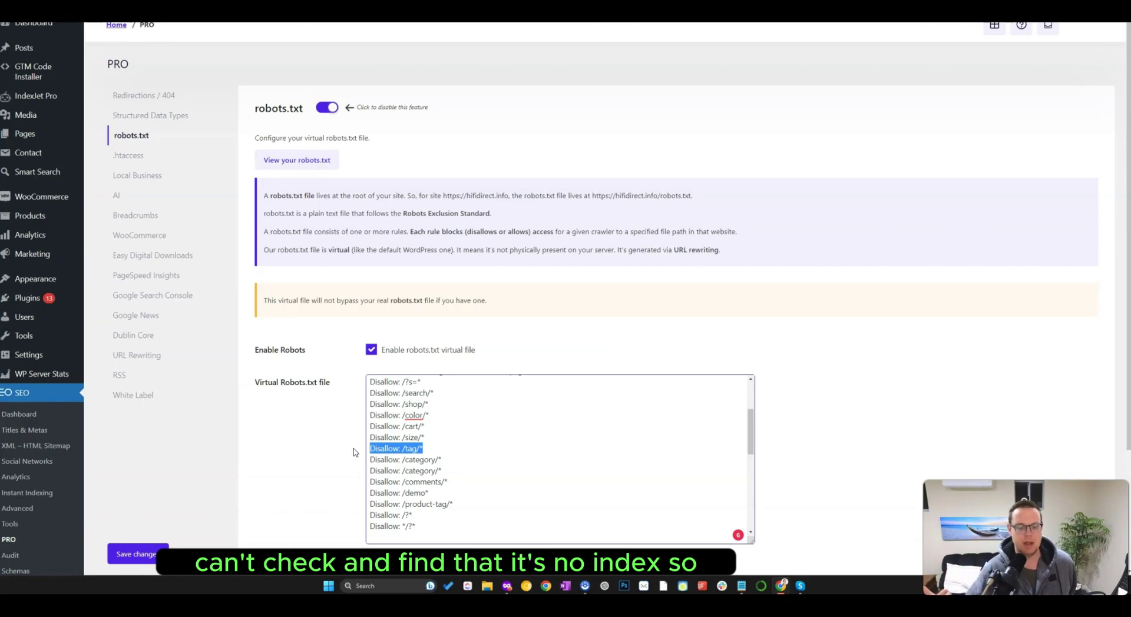
click(473, 490)
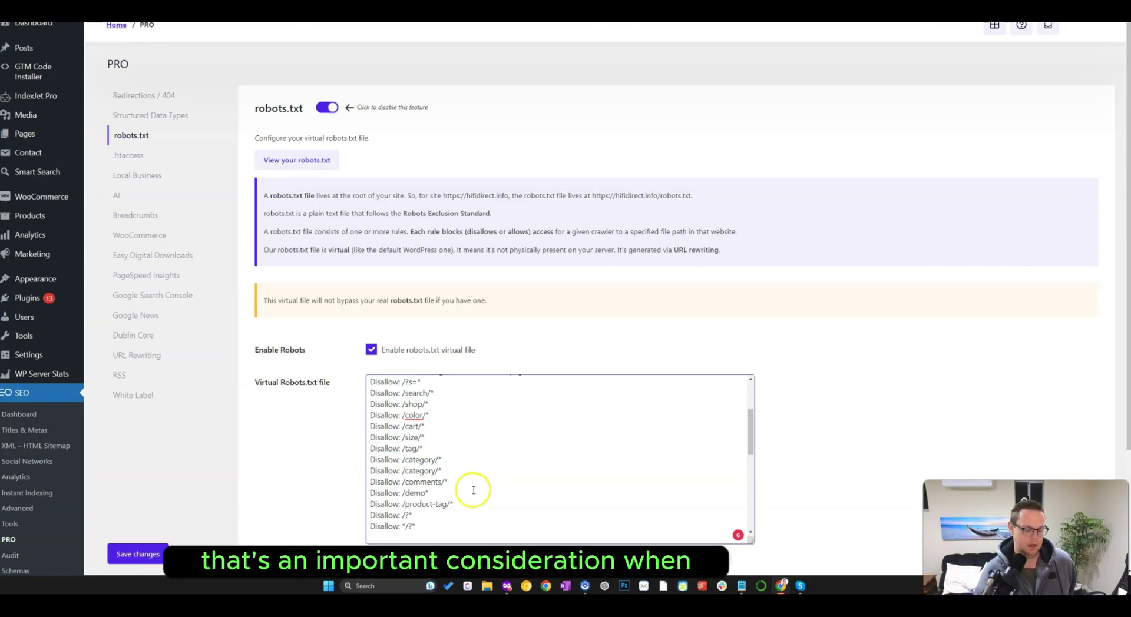
scroll(552, 452, up, 3)
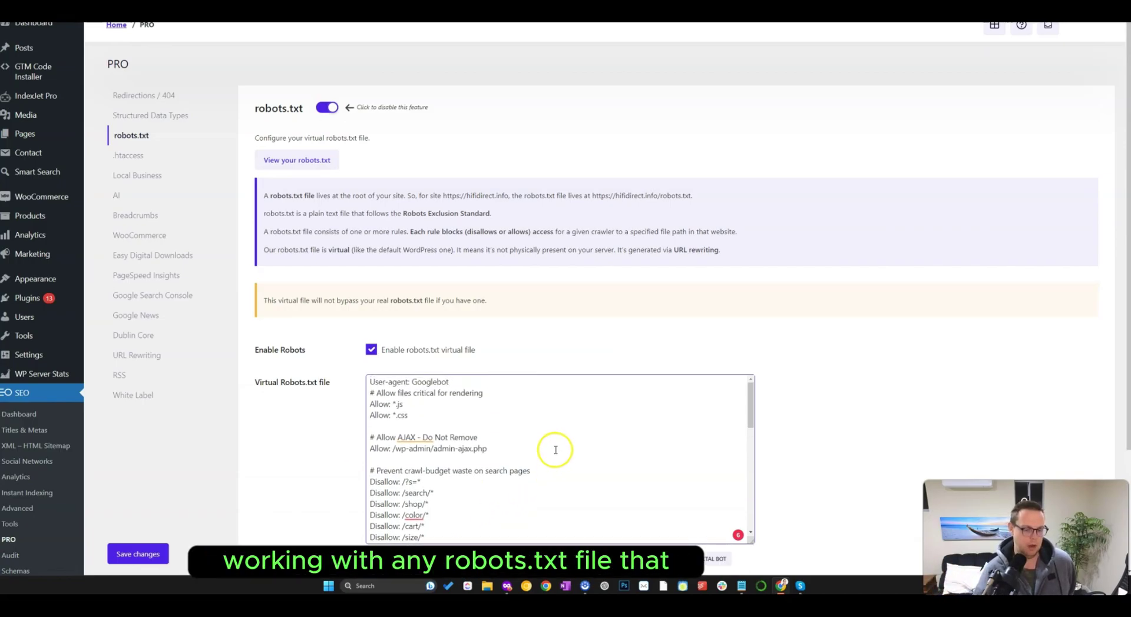
scroll(778, 403, down, 2)
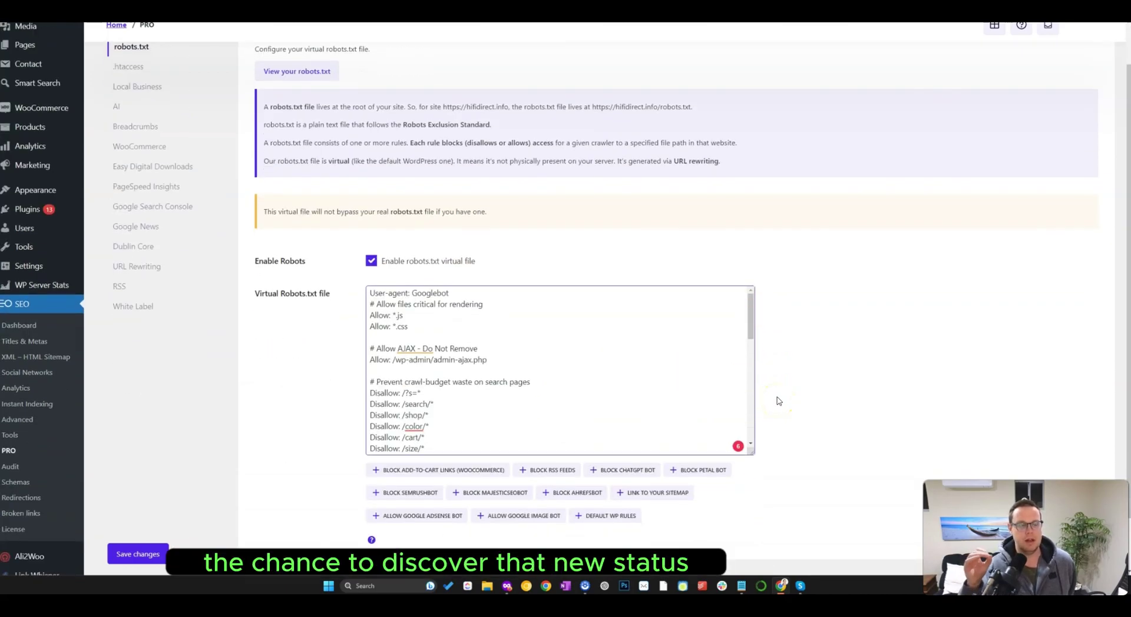
Step: Copy the "/tag/*" pattern from the robots.txt rules into a Notepad note and move its window into view
scroll(583, 388, down, 3)
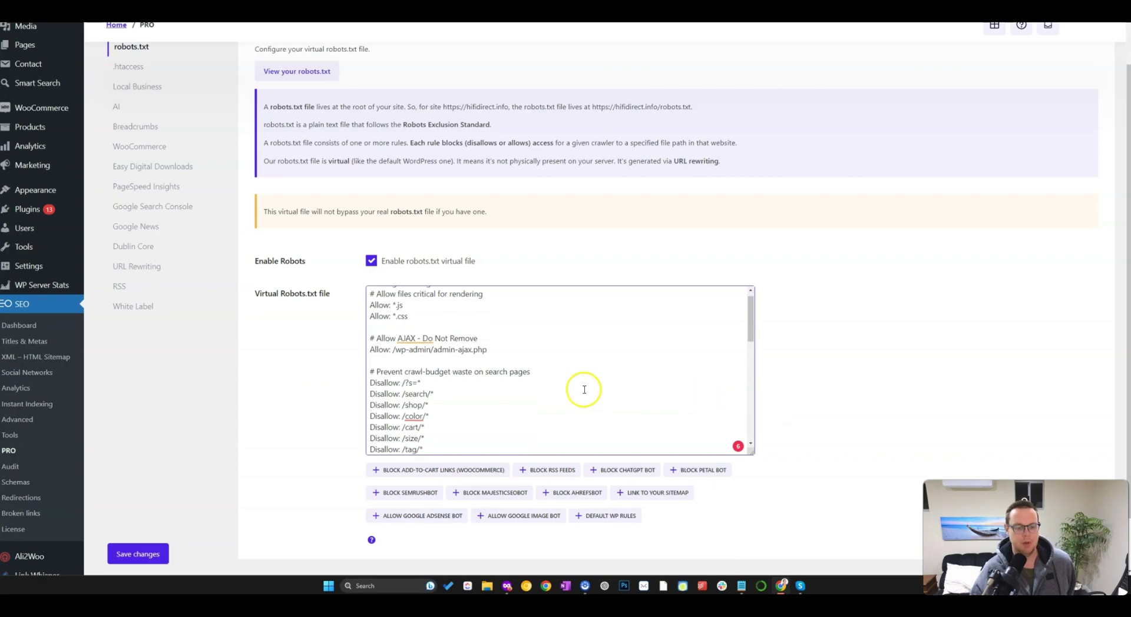
click(443, 384)
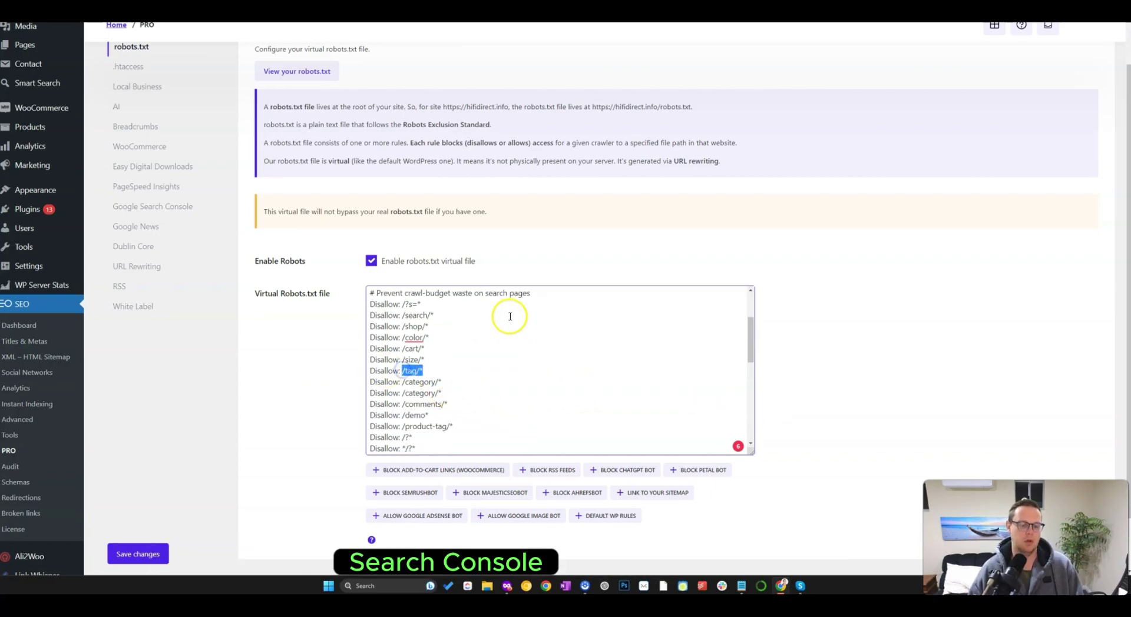
key(ctrl+c)
key(alt+Tab)
key(ctrl+v)
drag(347, 19, 525, 174)
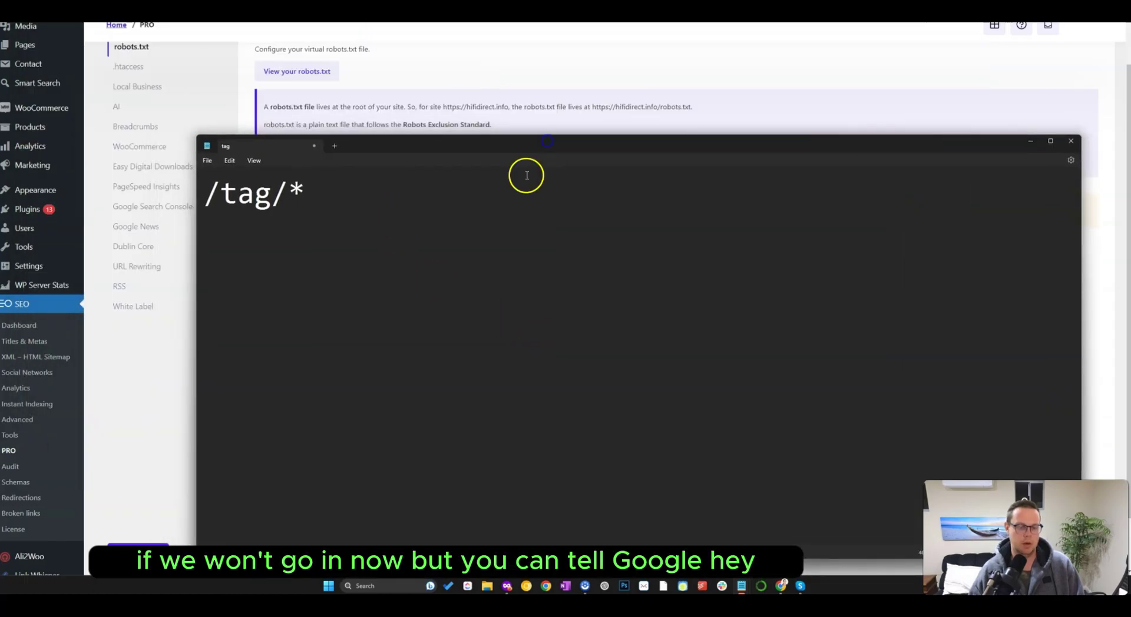
Step: Highlight the whole "/tag/*" pattern in the note, then its trailing asterisk
double_click(297, 191)
drag(199, 194, 203, 193)
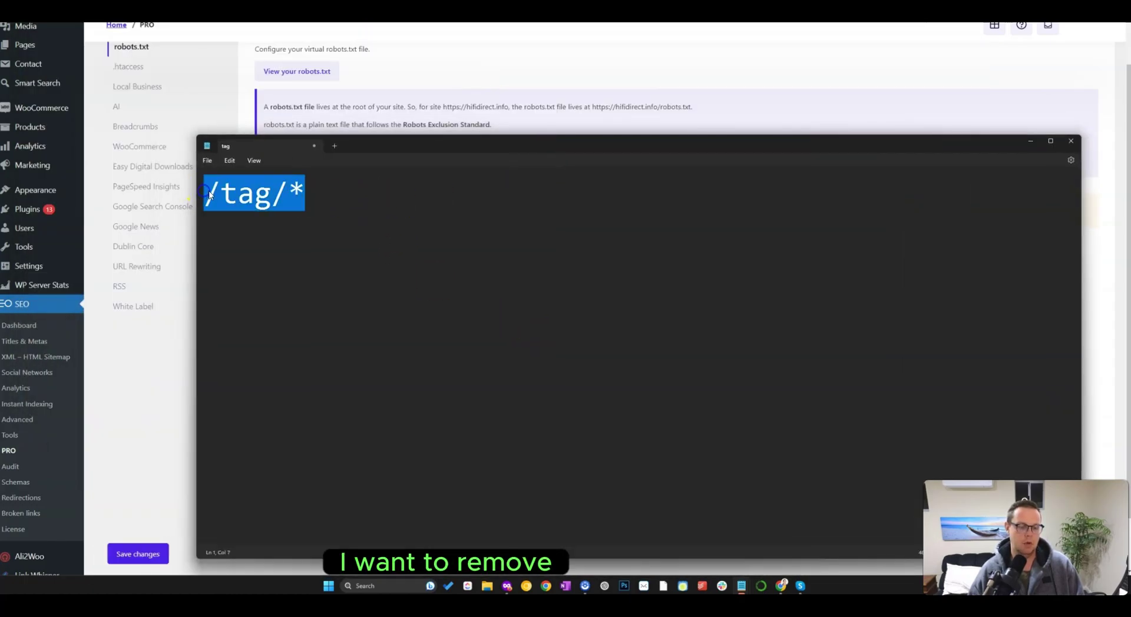
click(334, 189)
drag(333, 189, 203, 193)
click(318, 194)
double_click(327, 190)
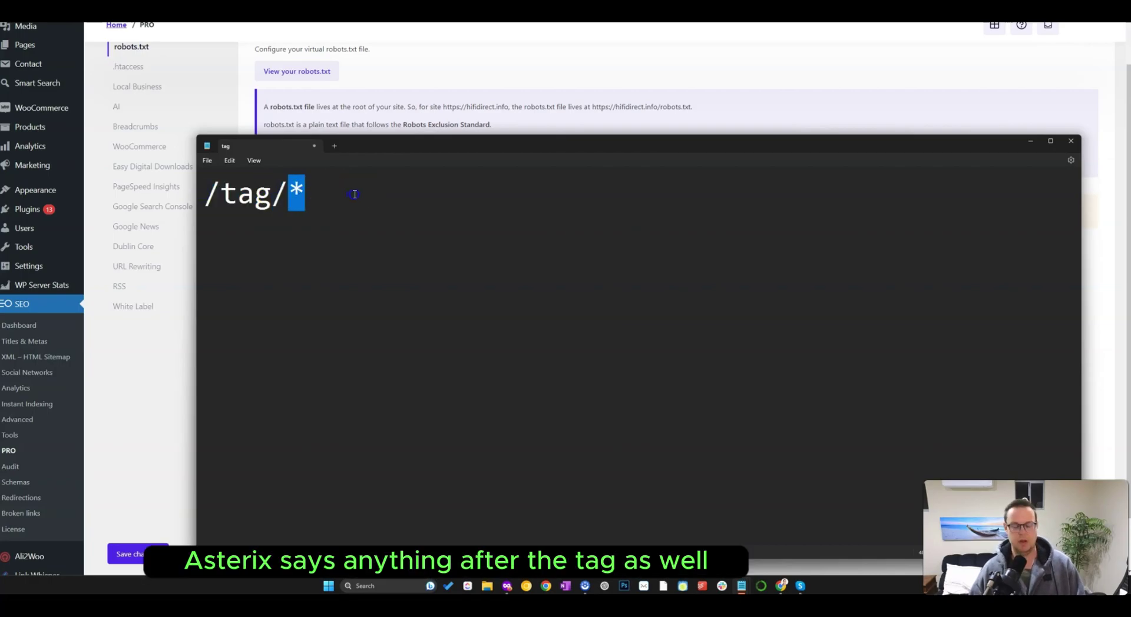
Step: Replace the asterisk after "/tag/" with the example "test", then restore the pattern to "/tag/*"
drag(401, 195, 293, 195)
text(?)
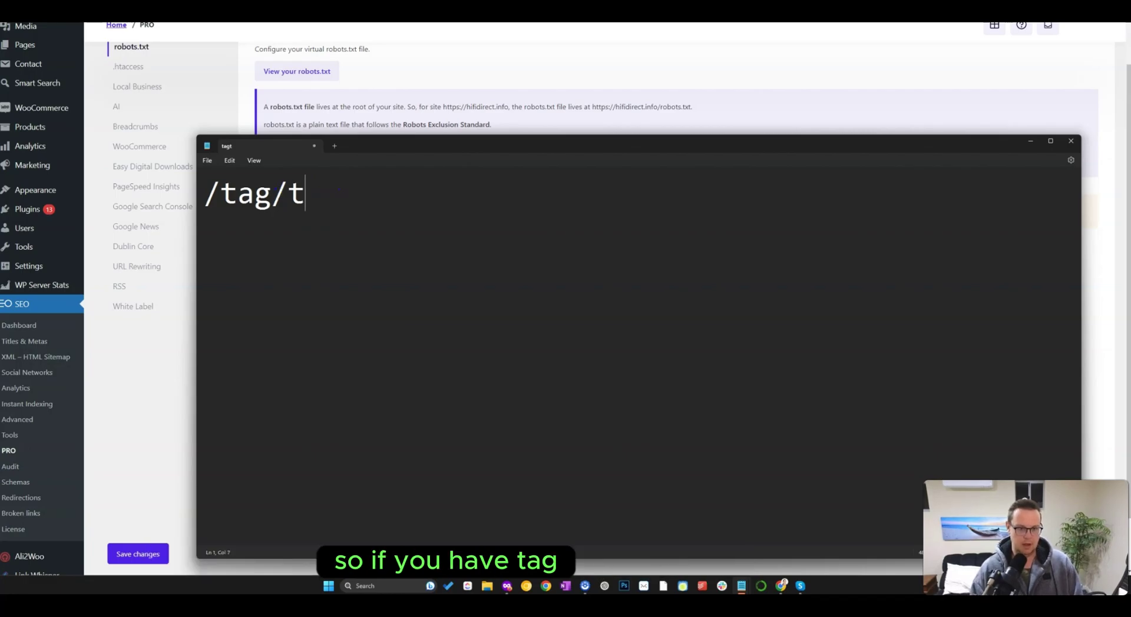
text(est)
drag(434, 202, 206, 194)
text(*)
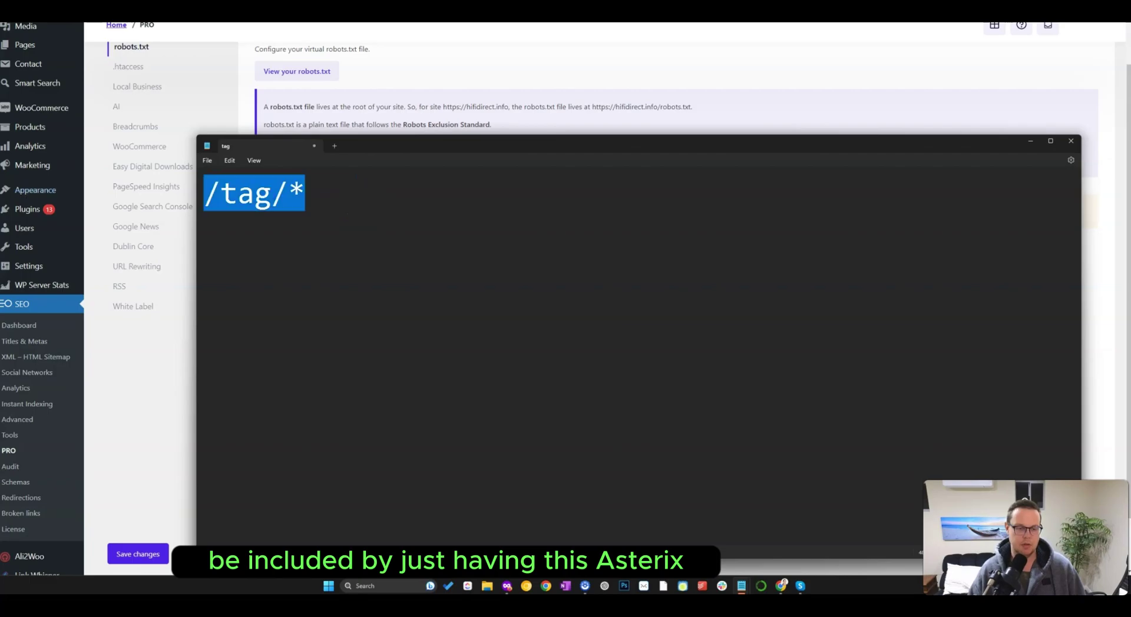
Step: Return to the SEO plugin's PRO settings in the browser and open the Structured Data Types section
click(104, 363)
click(460, 329)
scroll(408, 315, up, 3)
scroll(348, 253, up, 2)
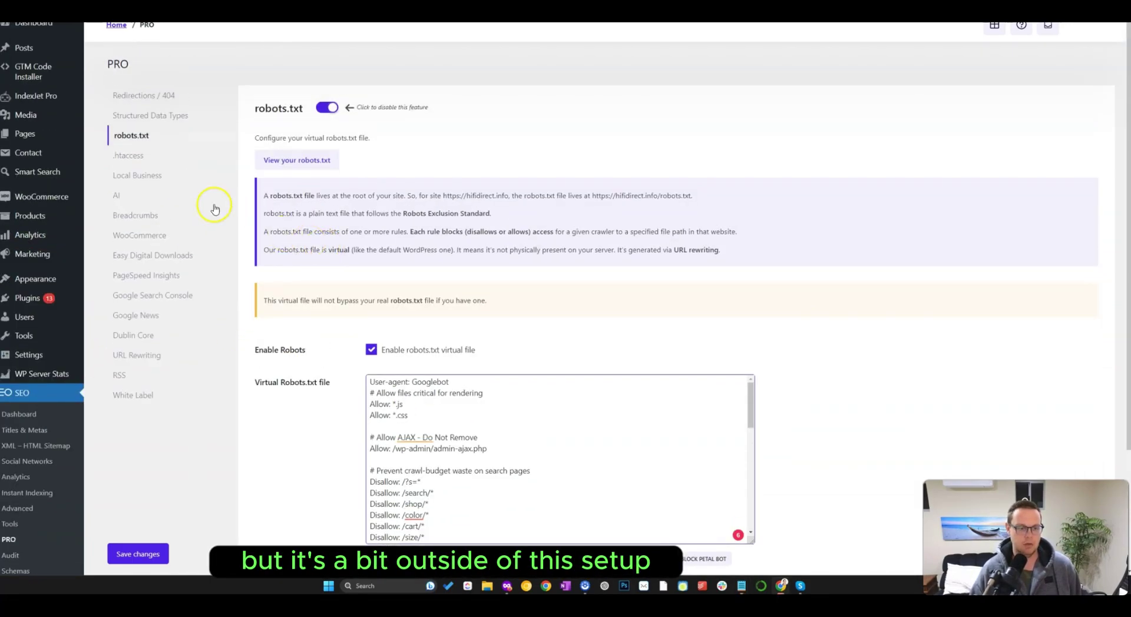
click(166, 121)
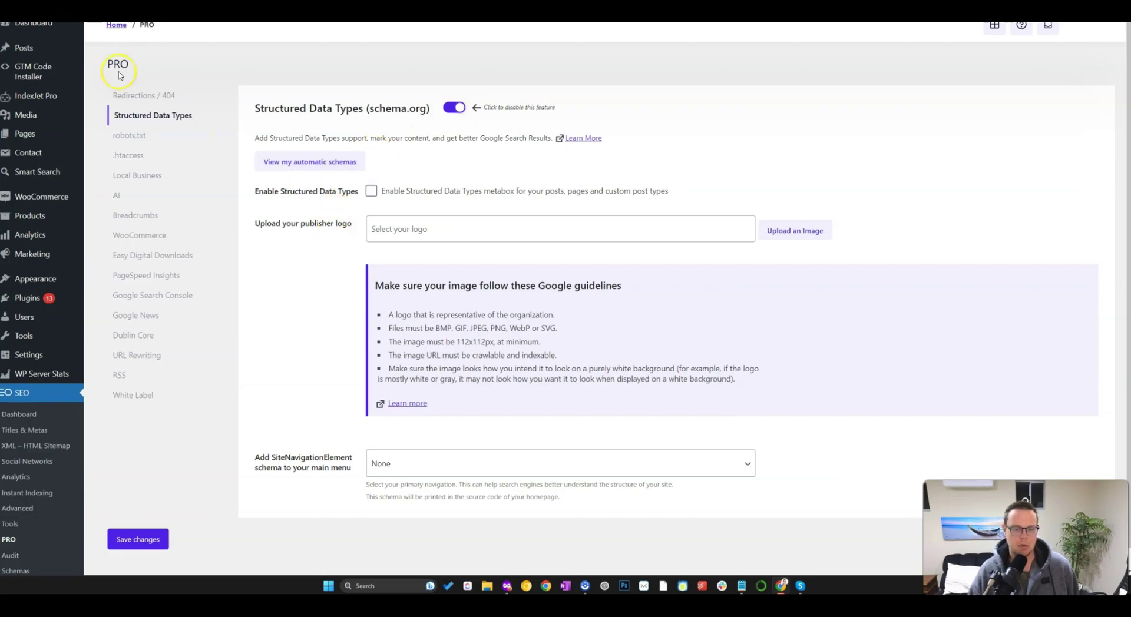
Step: Enable the Structured Data Types metabox for posts, pages and custom post types, save, and check that the feature is switched on
click(454, 107)
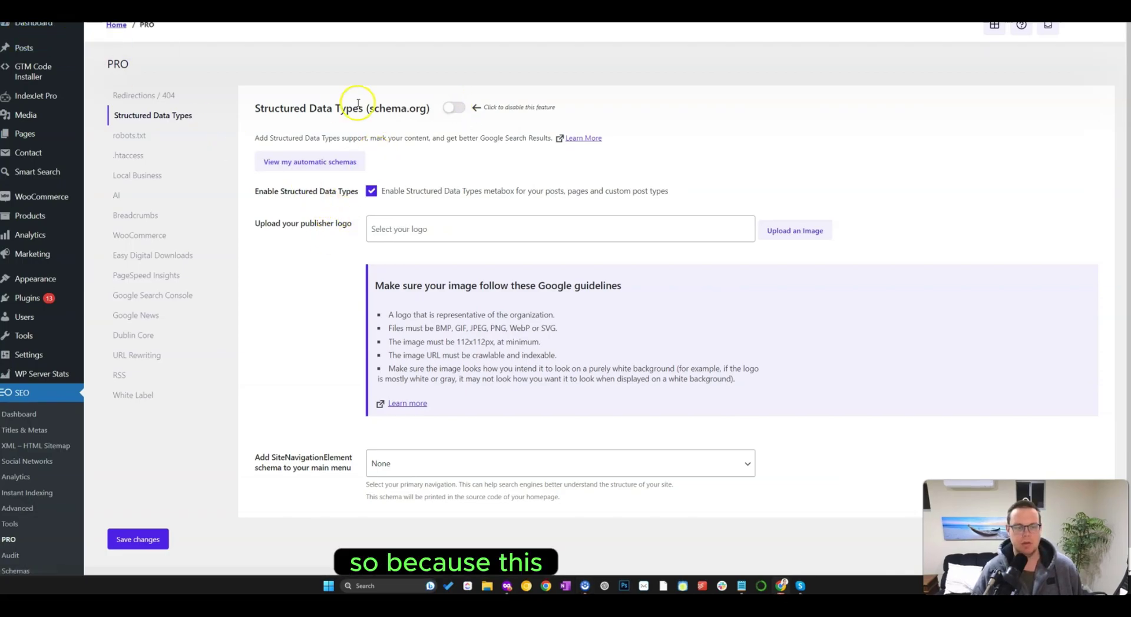
click(148, 539)
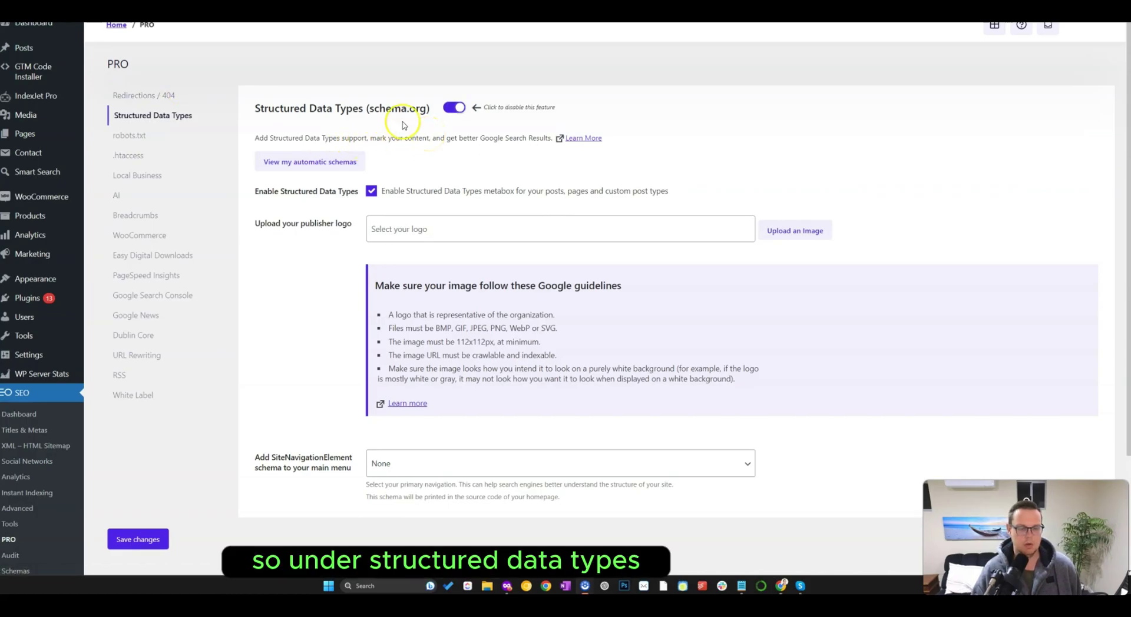
drag(261, 107, 421, 108)
click(427, 109)
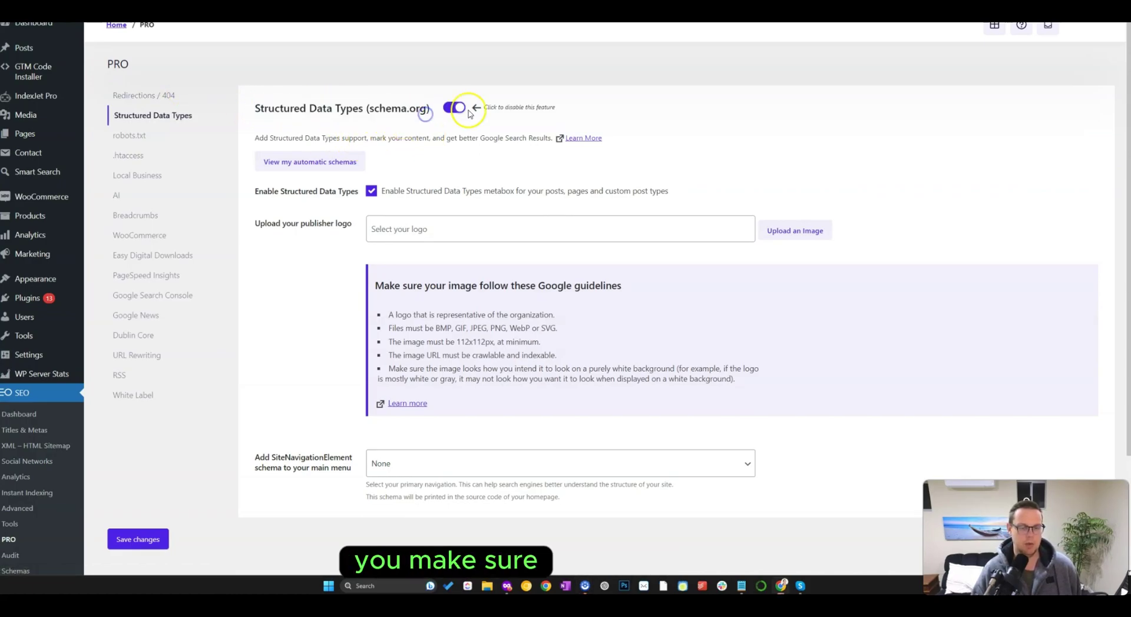
scroll(63, 391, down, 2)
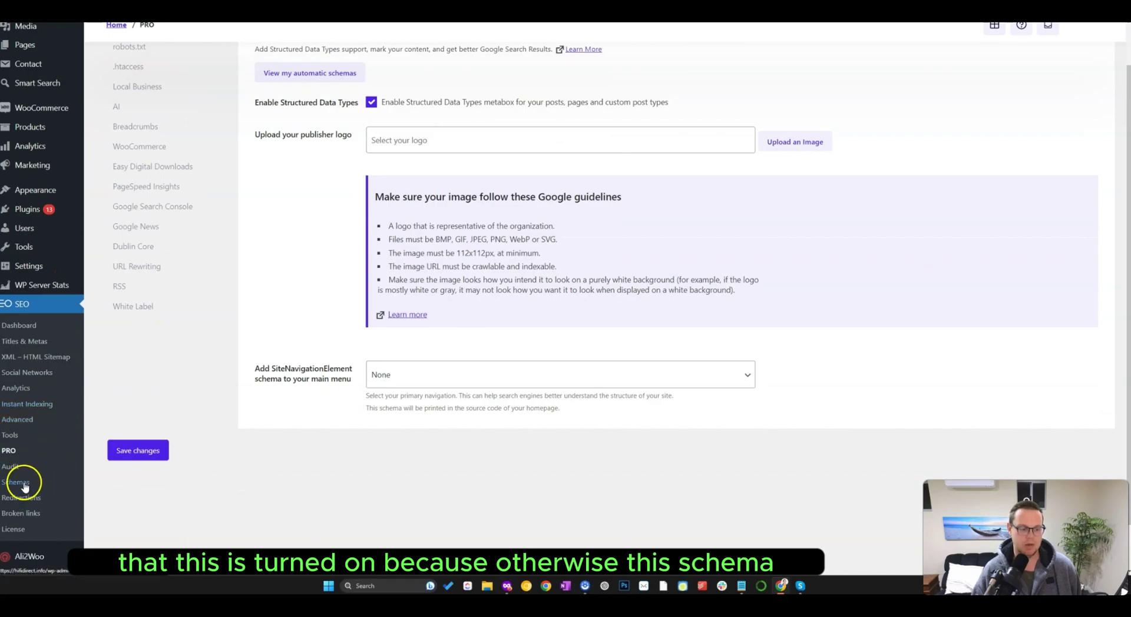
scroll(344, 299, up, 2)
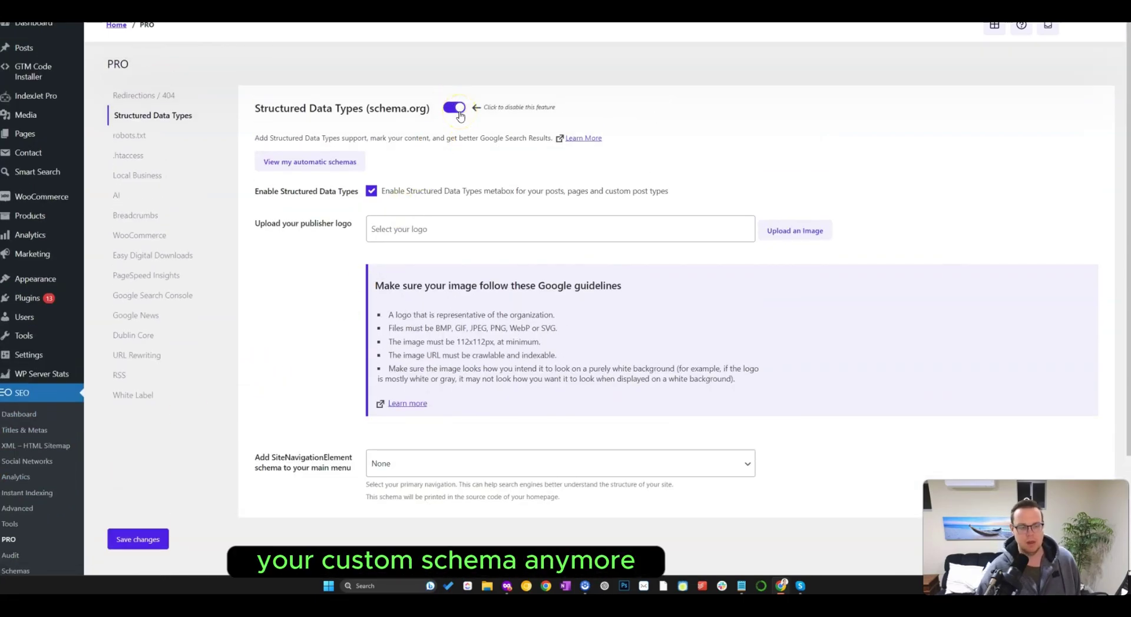
Step: Enable 404 monitoring in the Redirections / 404 section of the PRO settings and save the changes
click(174, 94)
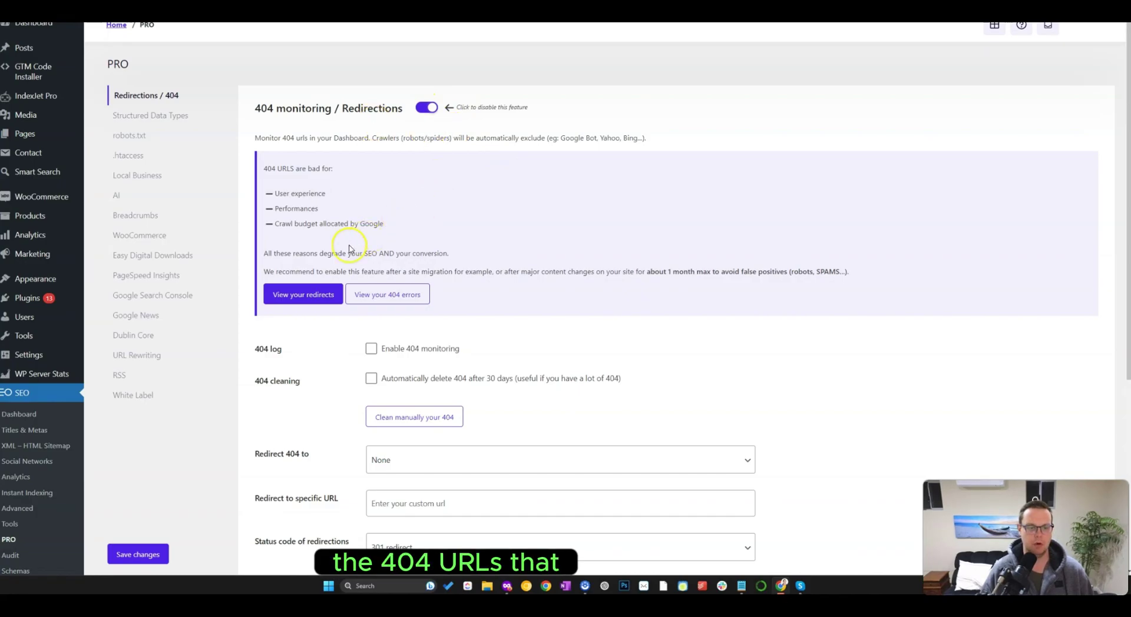
scroll(460, 294, down, 2)
click(413, 260)
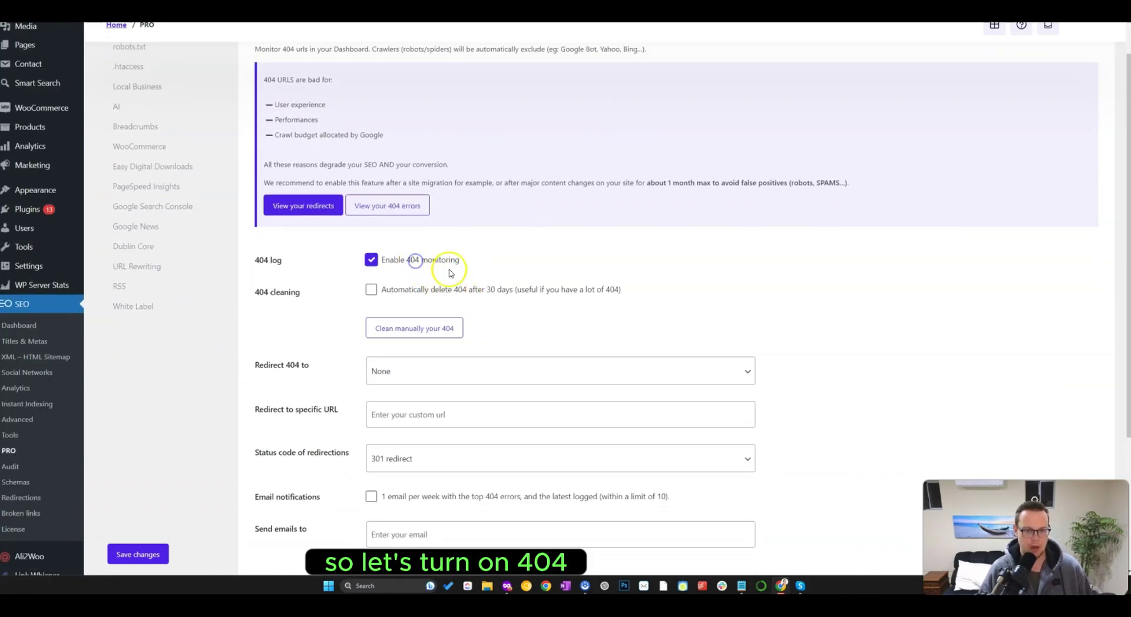
scroll(526, 287, up, 2)
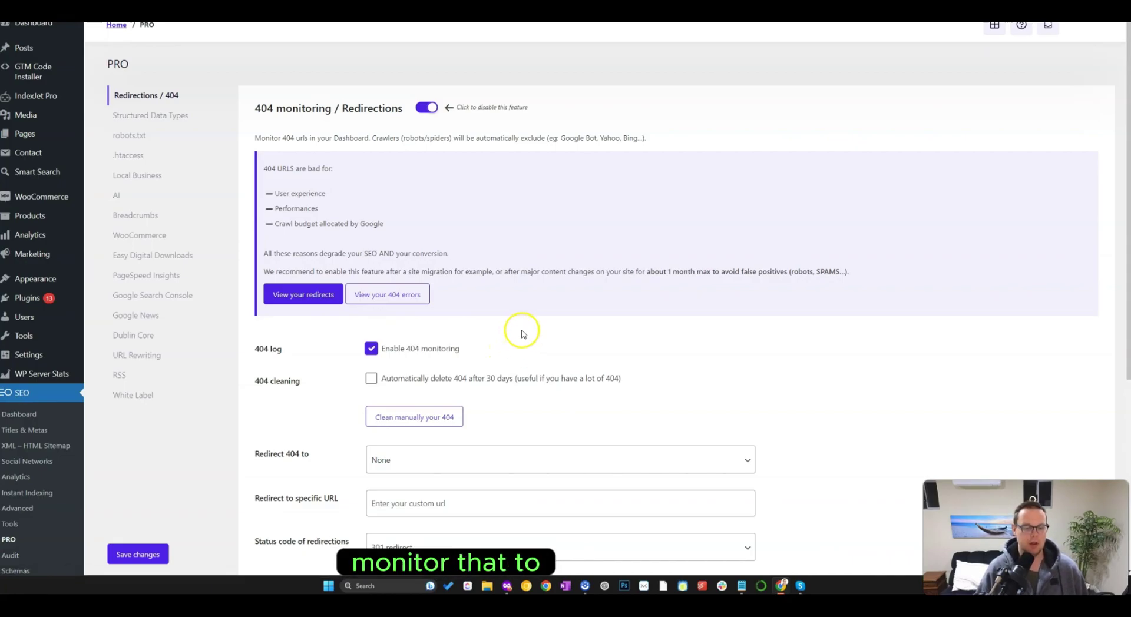
scroll(522, 336, down, 2)
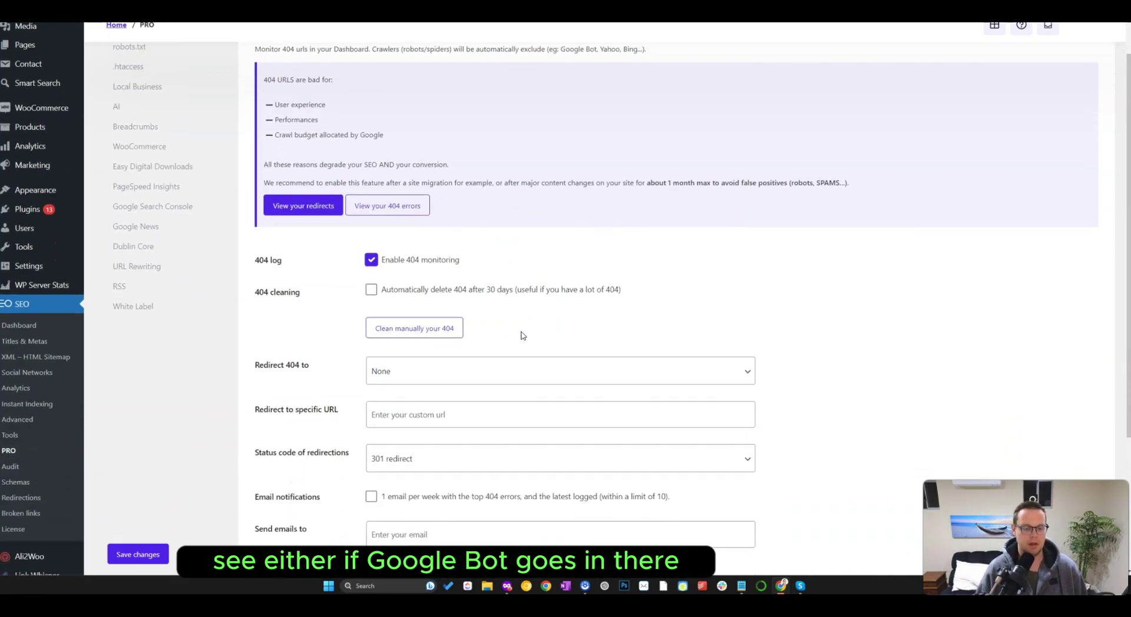
scroll(328, 341, down, 1)
scroll(334, 344, down, 1)
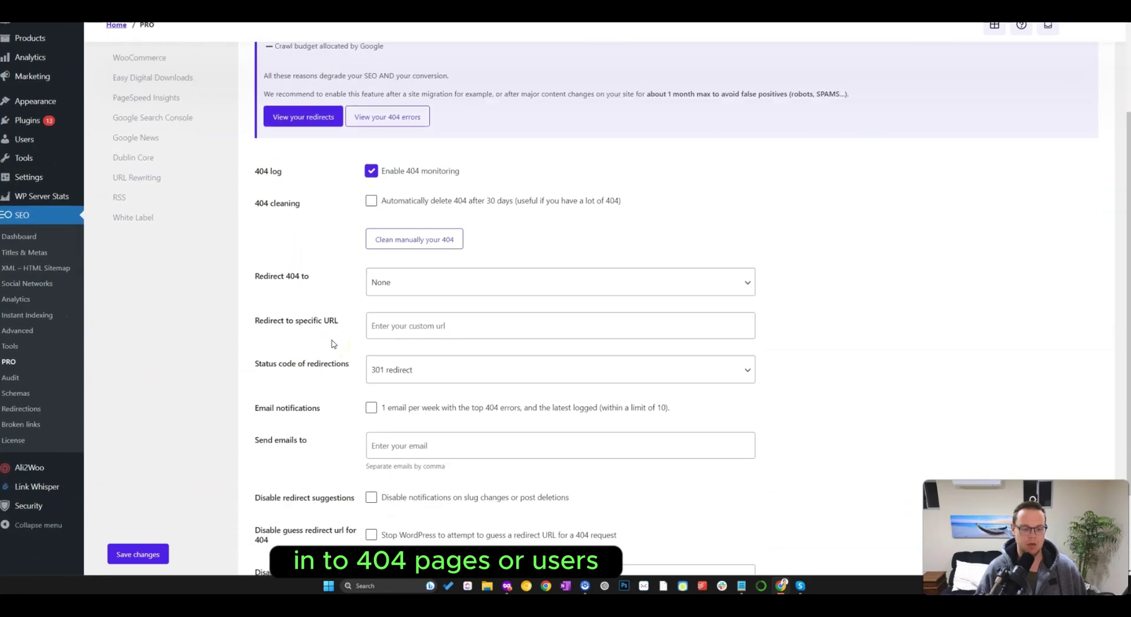
click(138, 554)
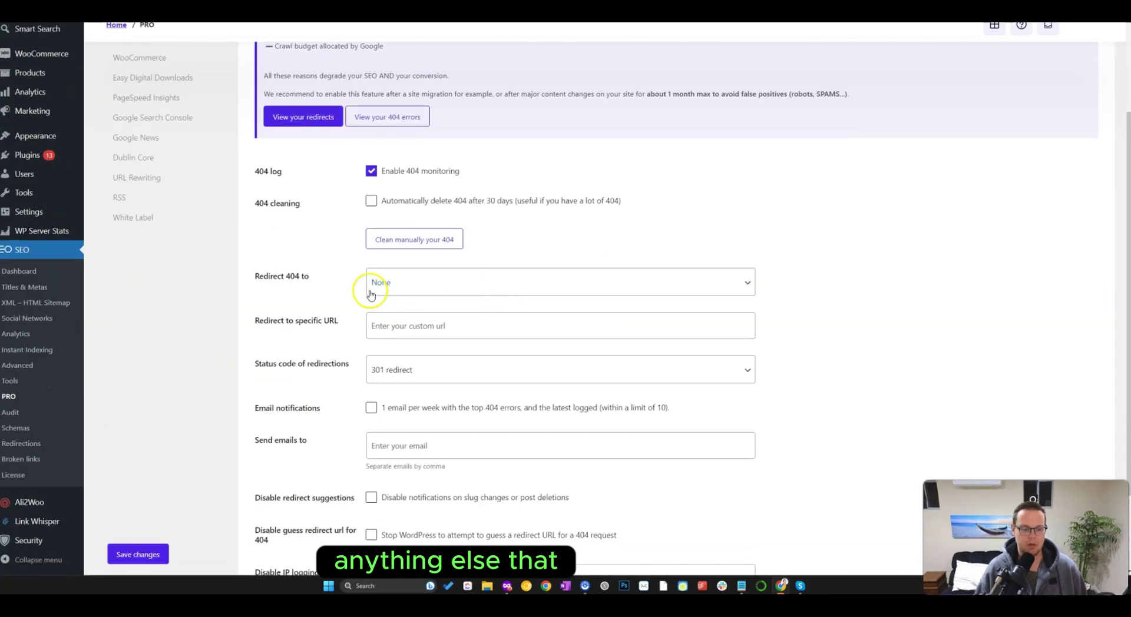
Step: Review the remaining 404 options, including redirect target, status code, email notifications and IP logging
scroll(341, 293, down, 3)
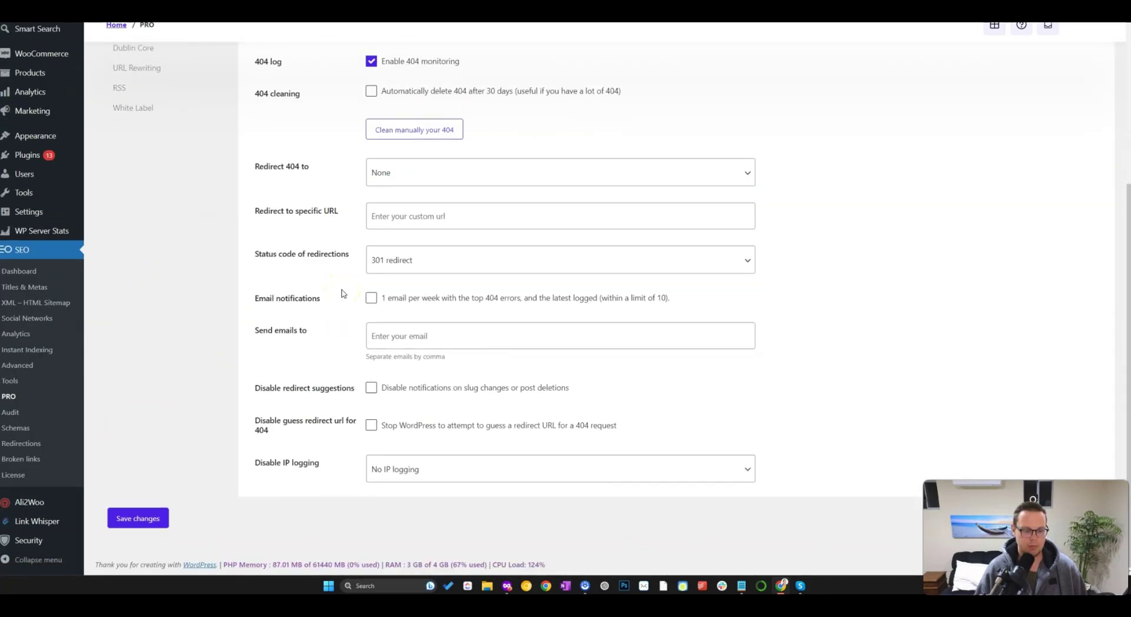
scroll(341, 293, up, 3)
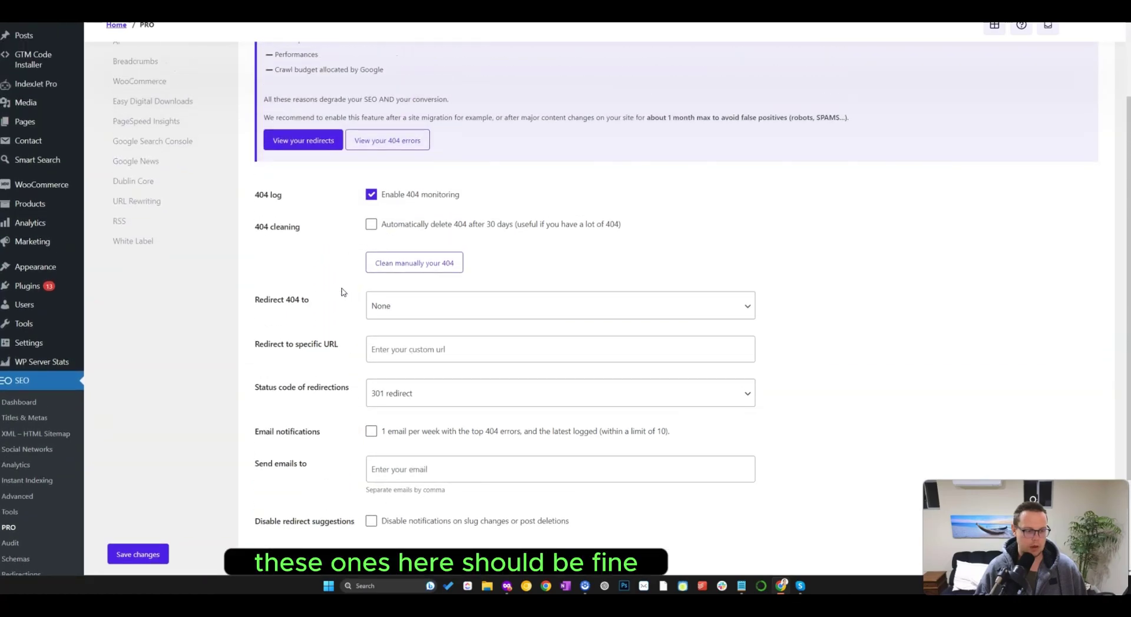
click(295, 326)
scroll(295, 326, down, 1)
scroll(296, 326, down, 1)
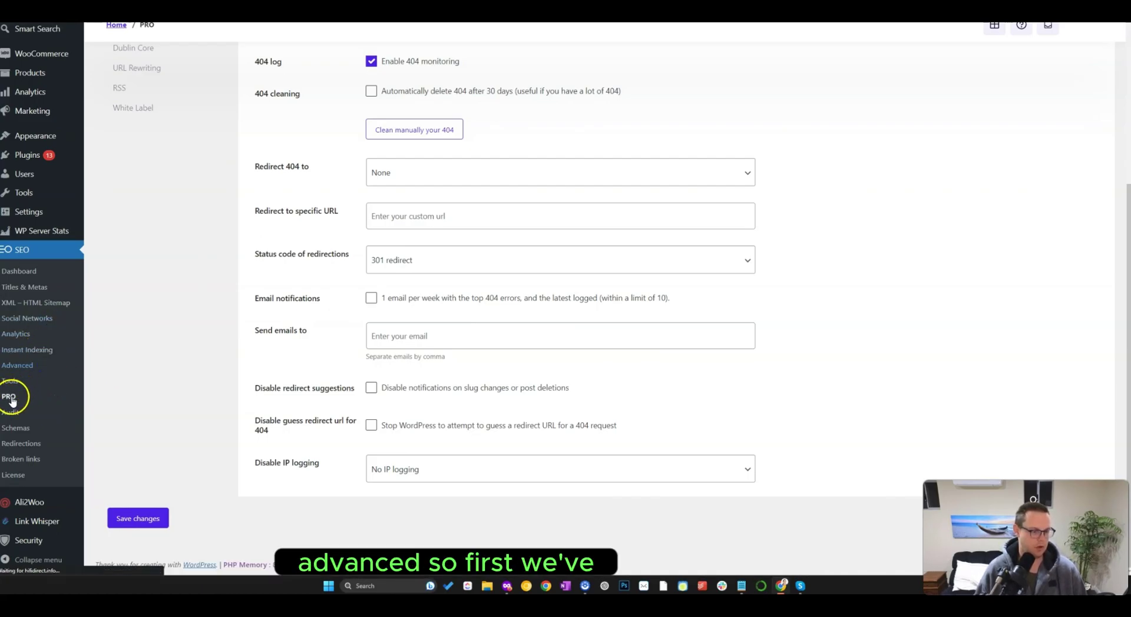
Step: Open the Image SEO & Advanced settings, enlarge the page, and examine the options redirecting attachment pages to post parent or file URL
scroll(50, 448, down, 1)
scroll(182, 285, up, 1)
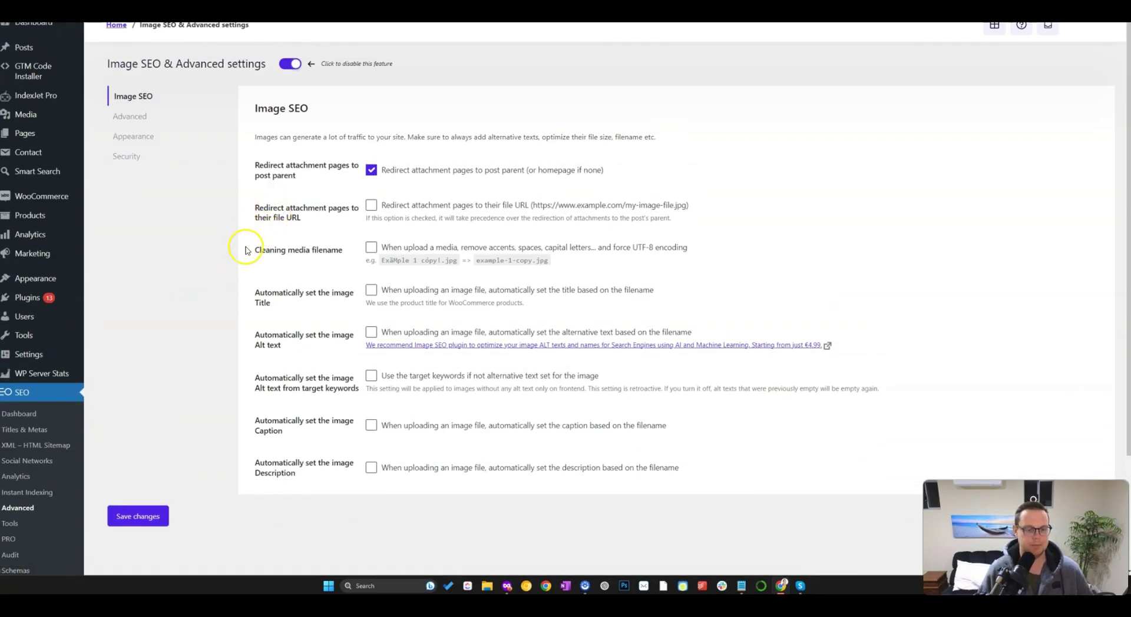
key(ctrl+plus)
key(ctrl+plus)
scroll(355, 278, down, 1)
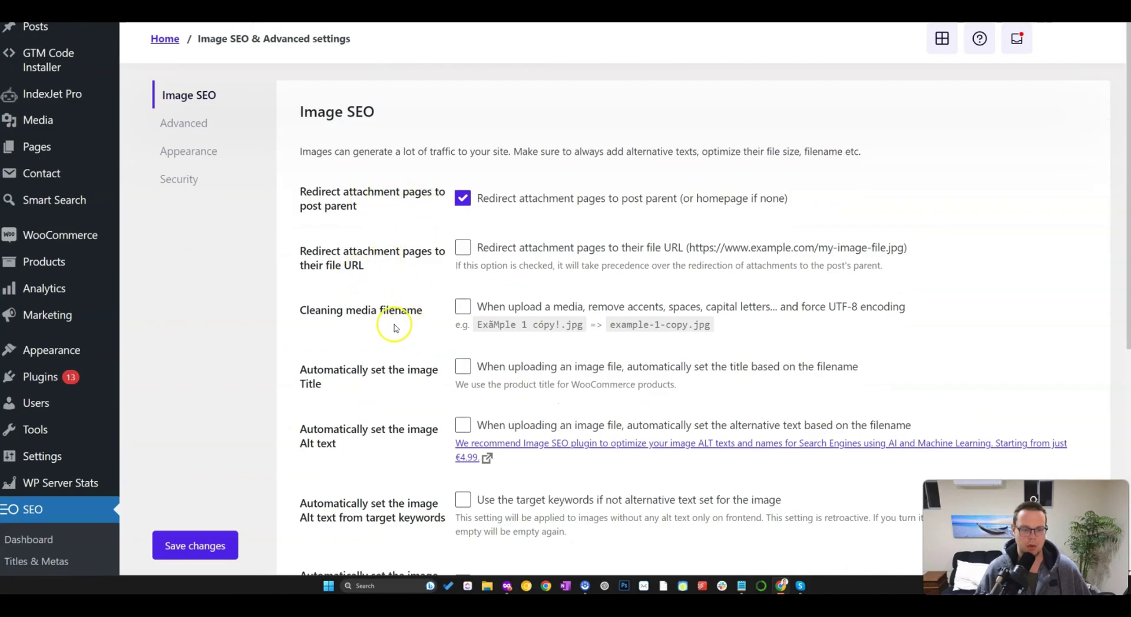
scroll(394, 328, down, 1)
drag(295, 146, 397, 165)
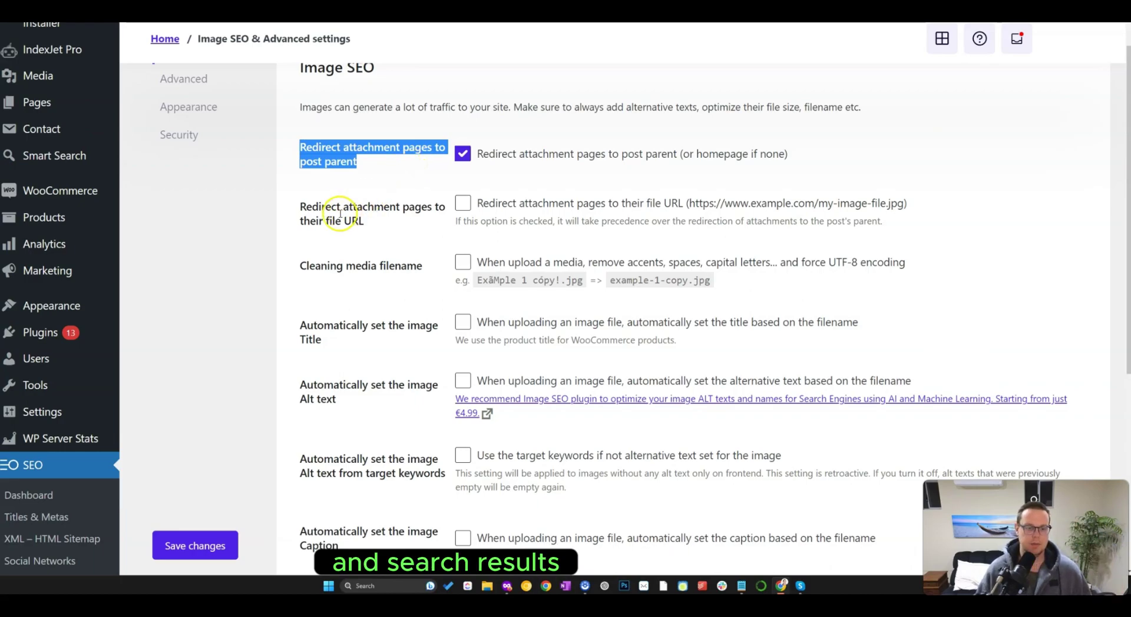
triple_click(360, 220)
click(362, 220)
scroll(363, 221, down, 3)
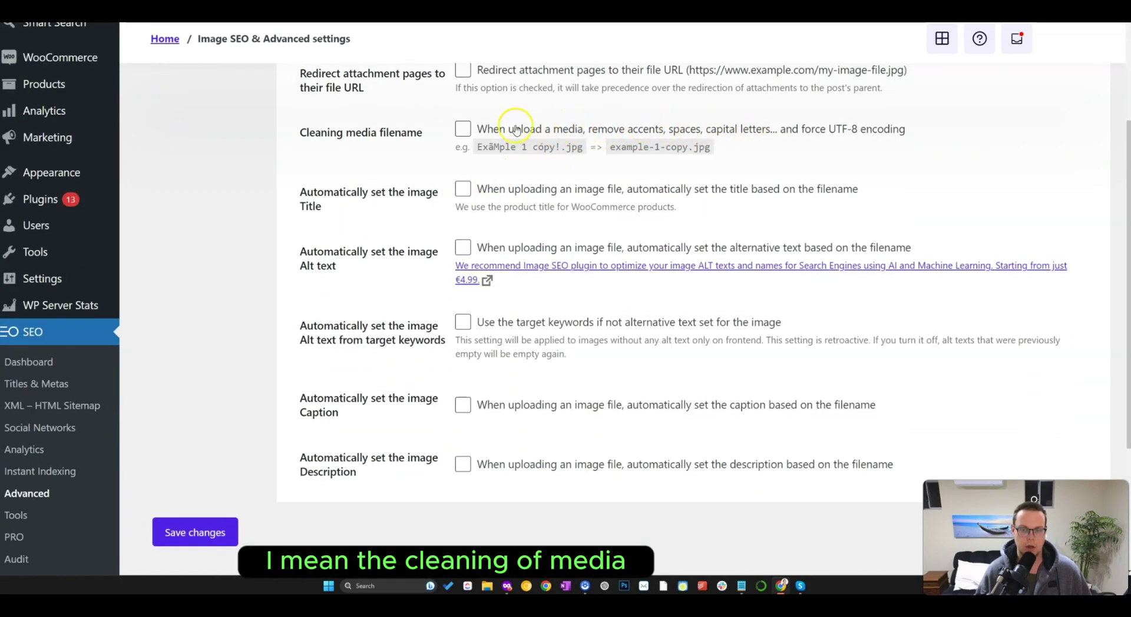
Step: Examine the Cleaning media filename option and its example filename conversion with the page enlarged further
drag(373, 130, 423, 131)
drag(713, 149, 479, 145)
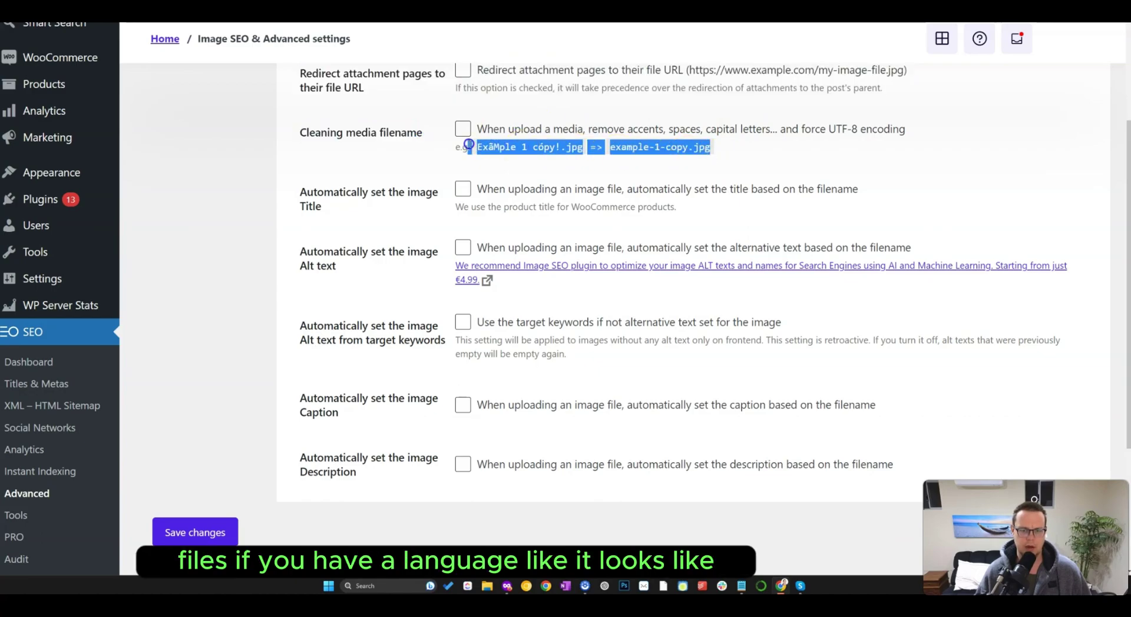
click(462, 144)
key(ctrl+plus)
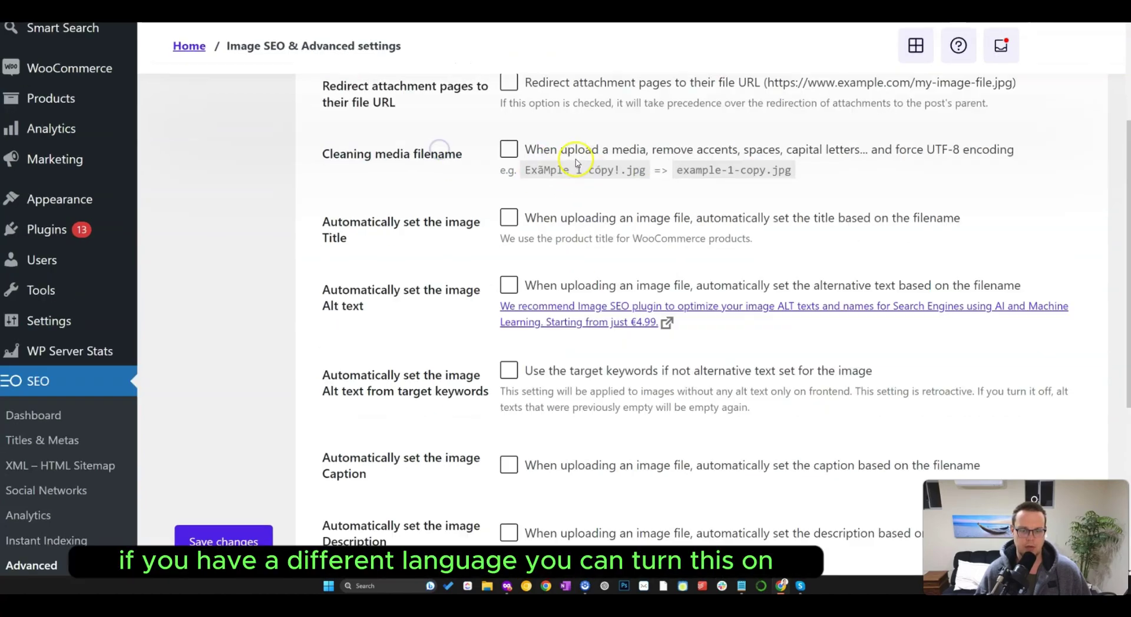
drag(789, 172, 533, 149)
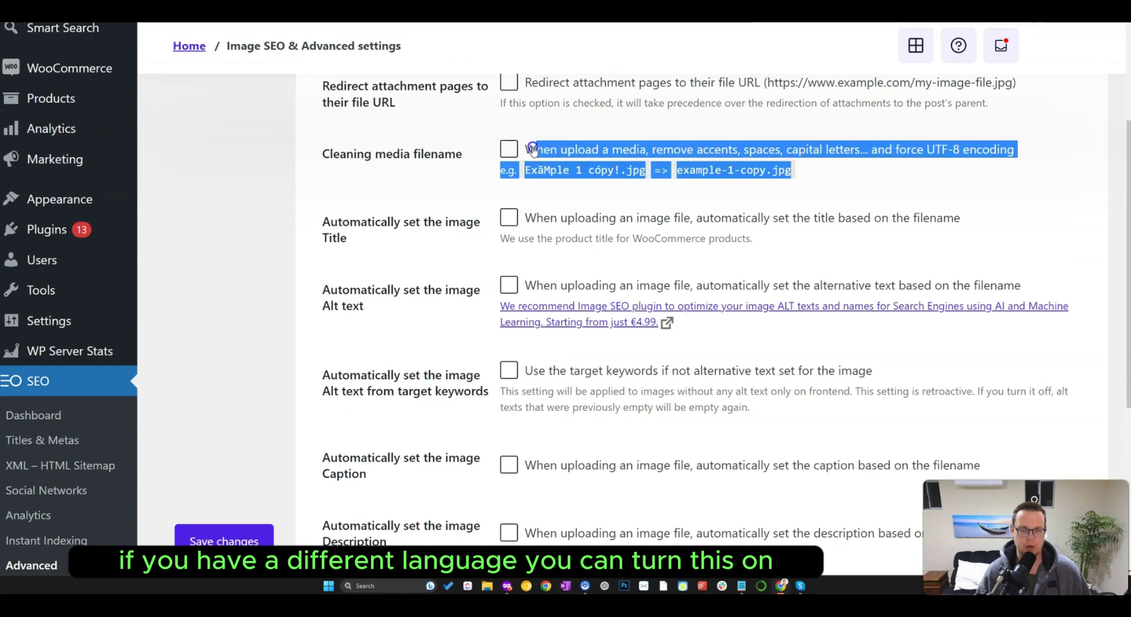
Step: Enable automatically setting the image caption and the image description based on the filename
click(436, 154)
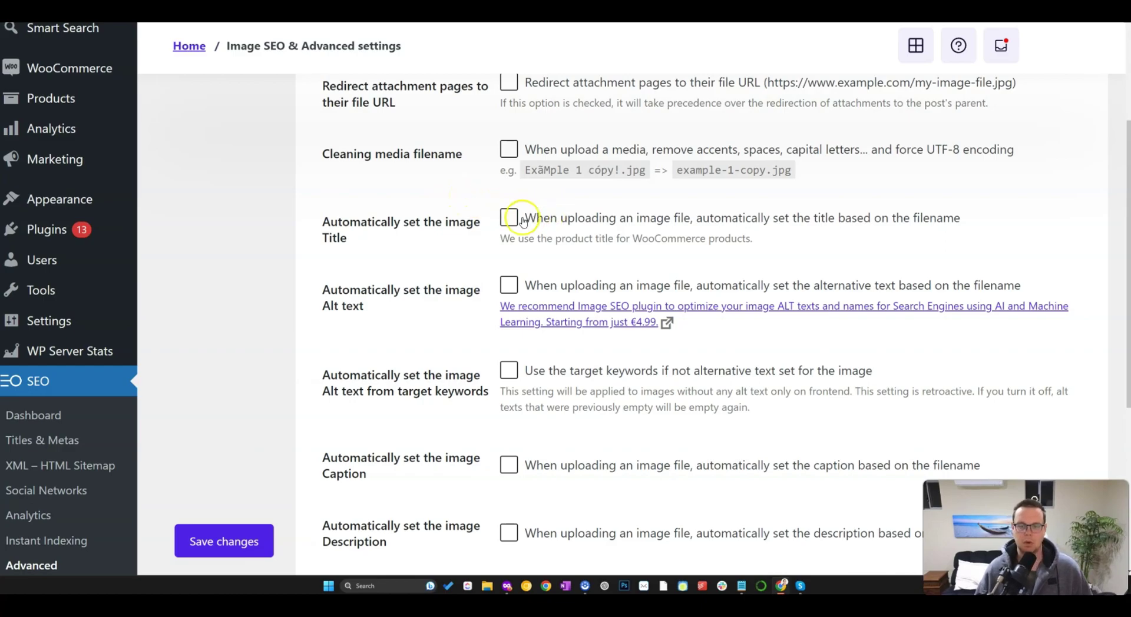
scroll(516, 378, down, 2)
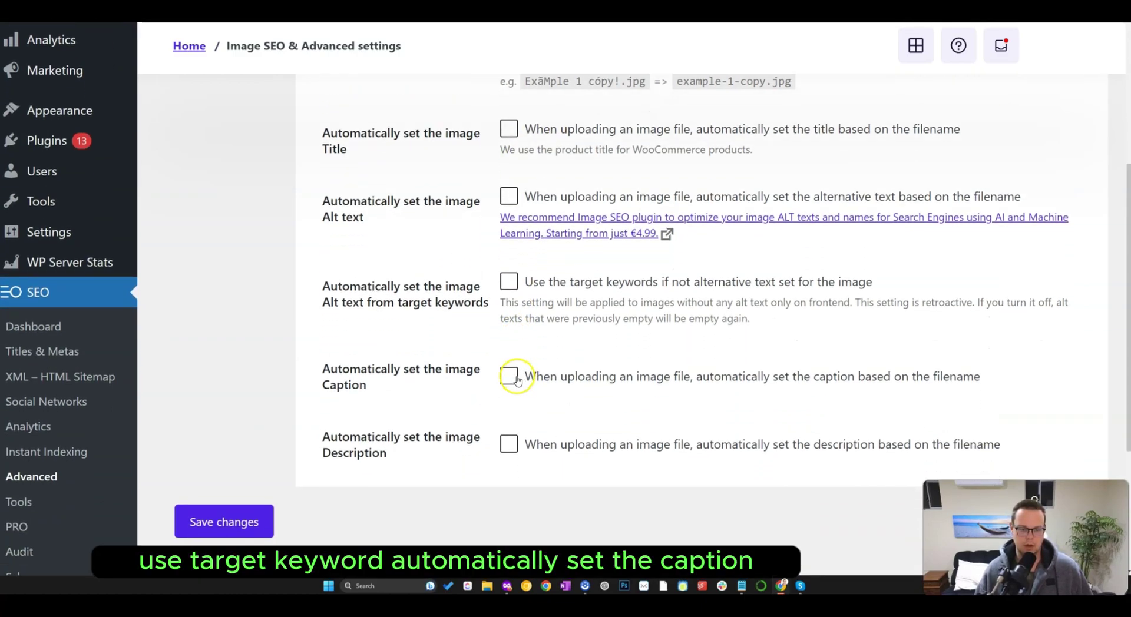
click(510, 379)
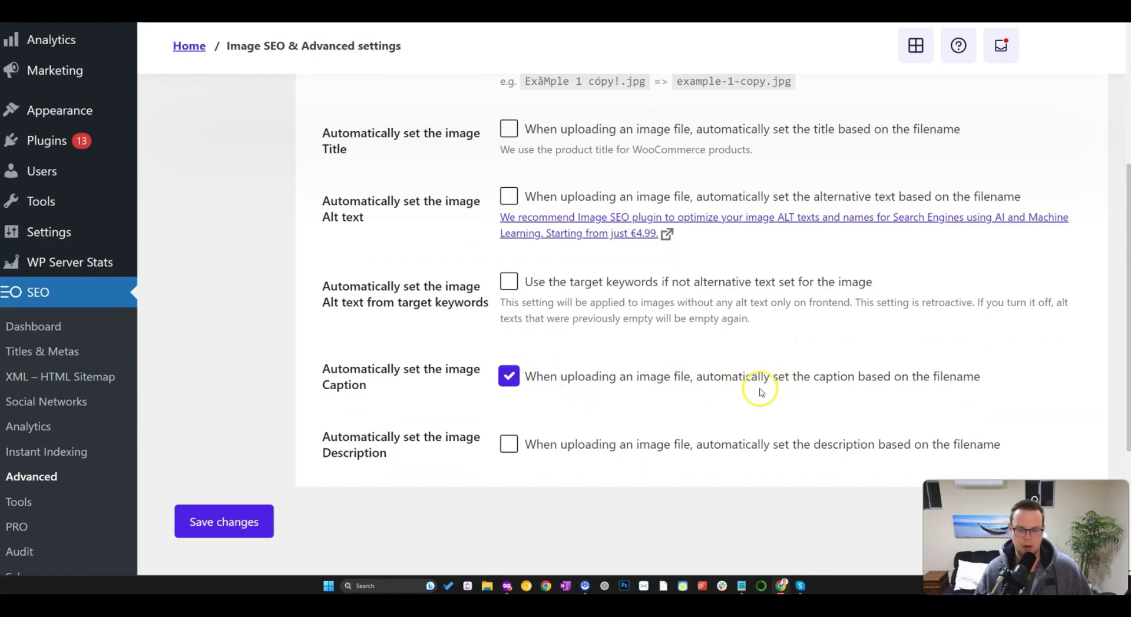
click(545, 447)
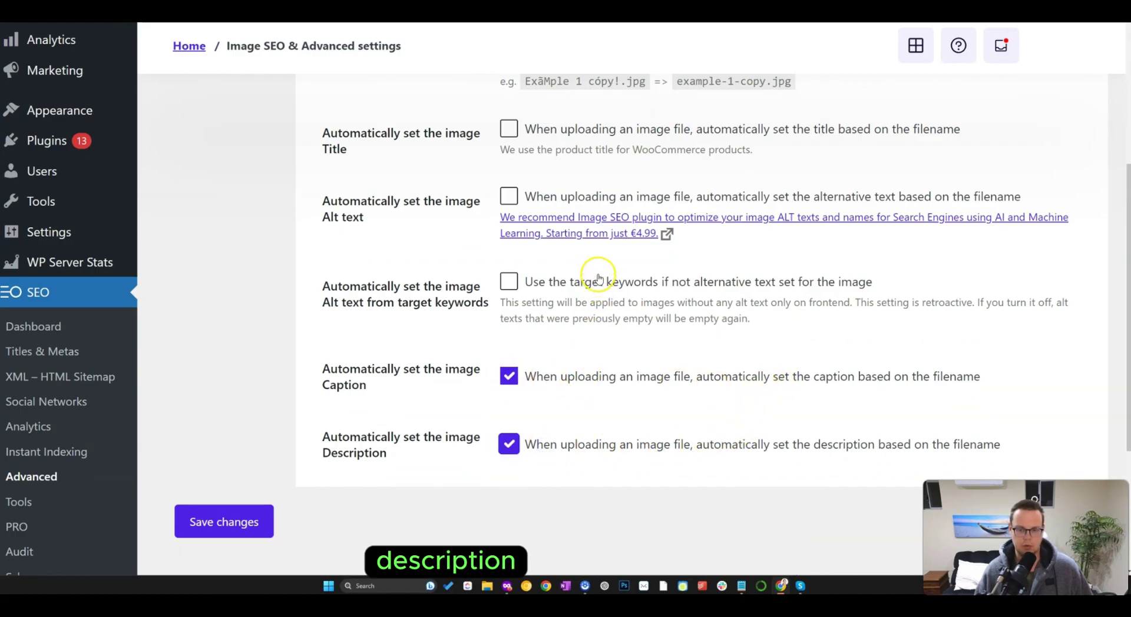
Step: Enable automatic image alt text from the filename and from target keywords, and save the changes
triple_click(341, 300)
click(344, 296)
triple_click(371, 298)
click(440, 306)
click(513, 292)
scroll(511, 290, up, 1)
click(505, 291)
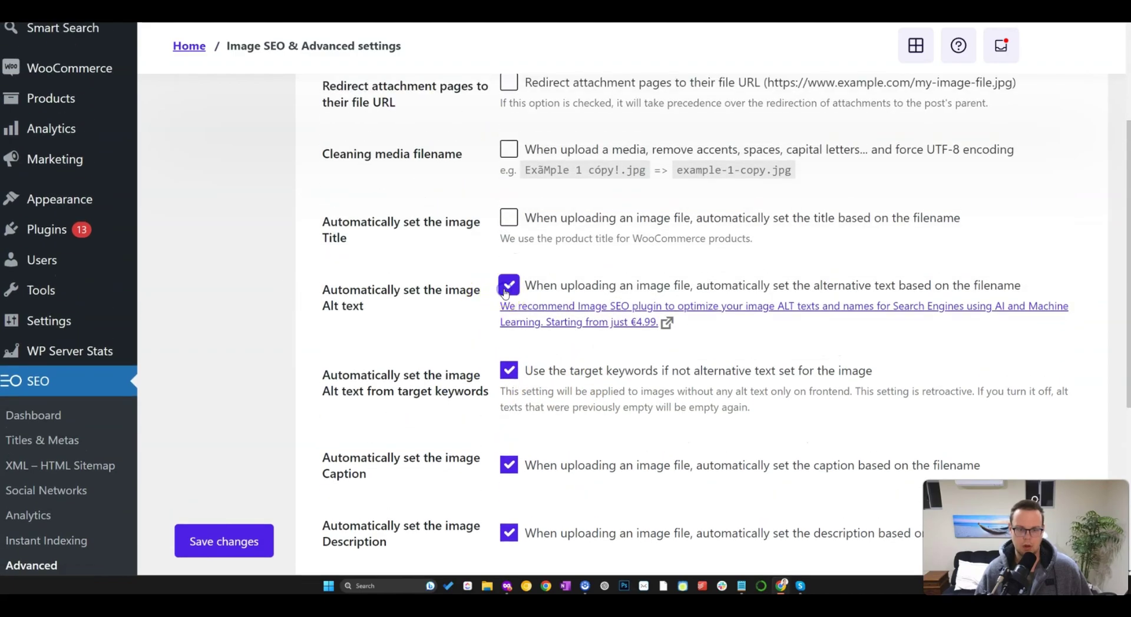
drag(525, 285, 1047, 286)
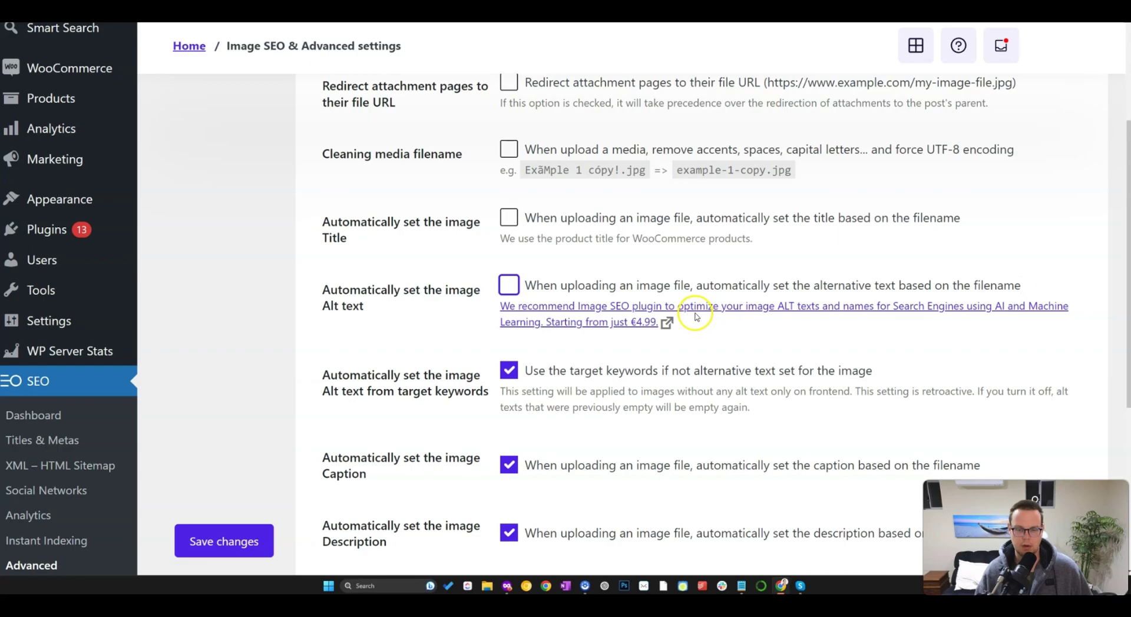
click(713, 286)
click(624, 312)
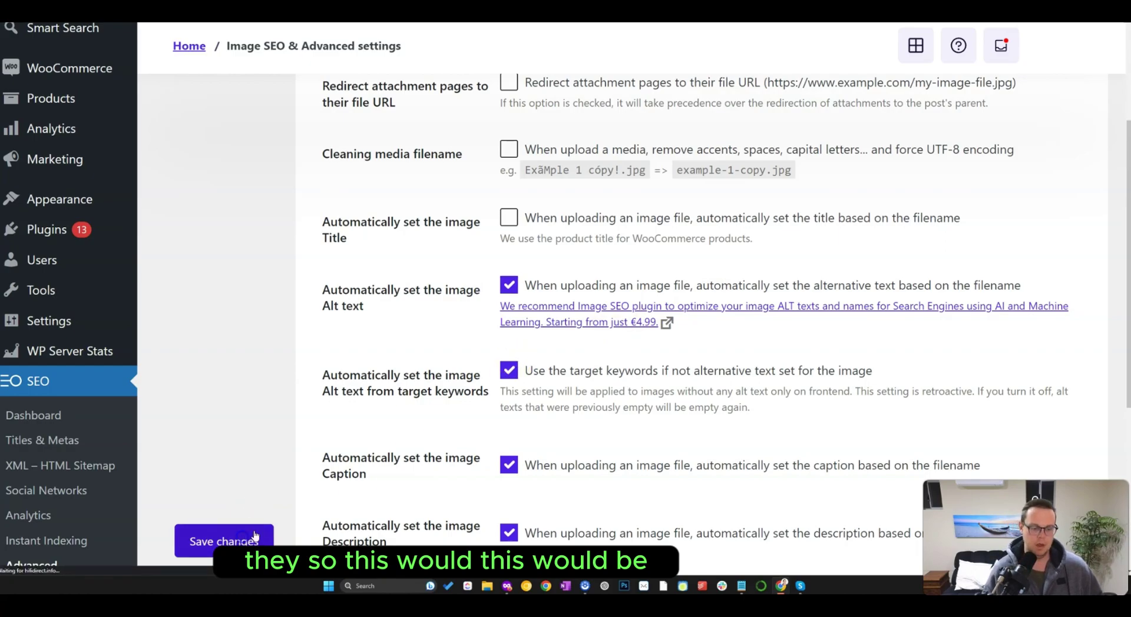
Step: Enable automatically setting the image title based on the filename for uploaded images
scroll(364, 366, up, 1)
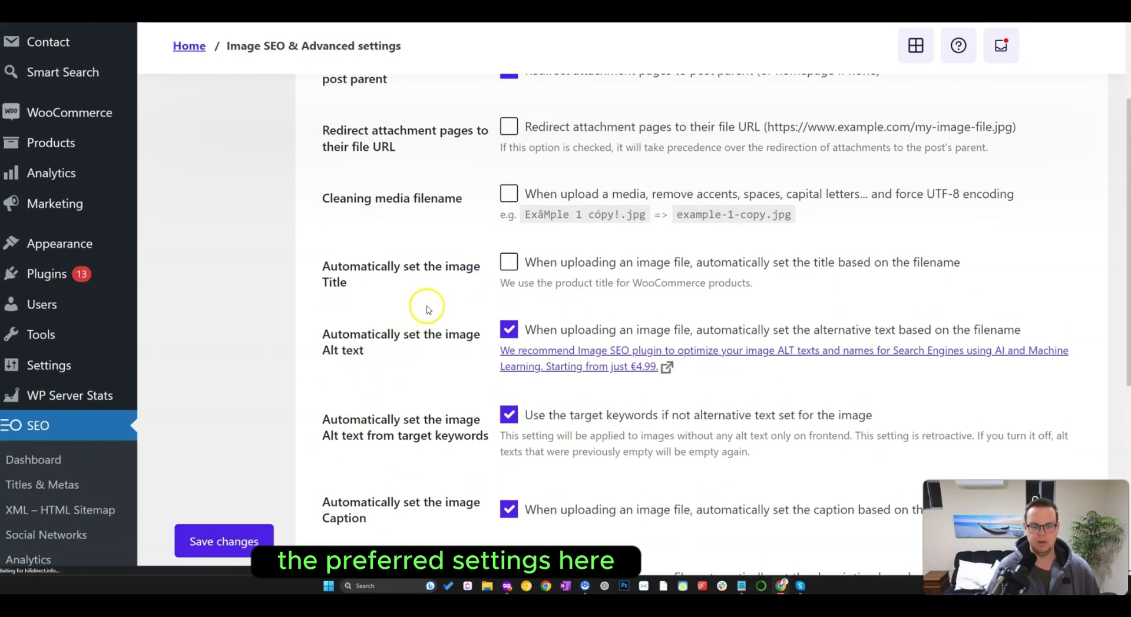
scroll(512, 260, up, 4)
scroll(513, 334, down, 3)
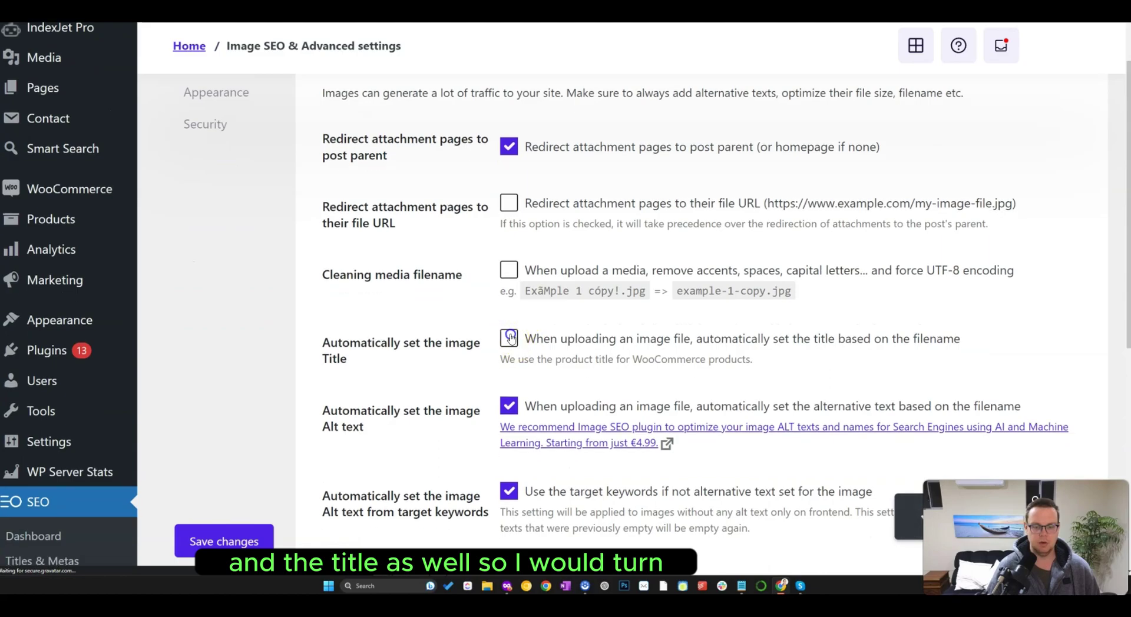
click(510, 337)
scroll(379, 373, down, 4)
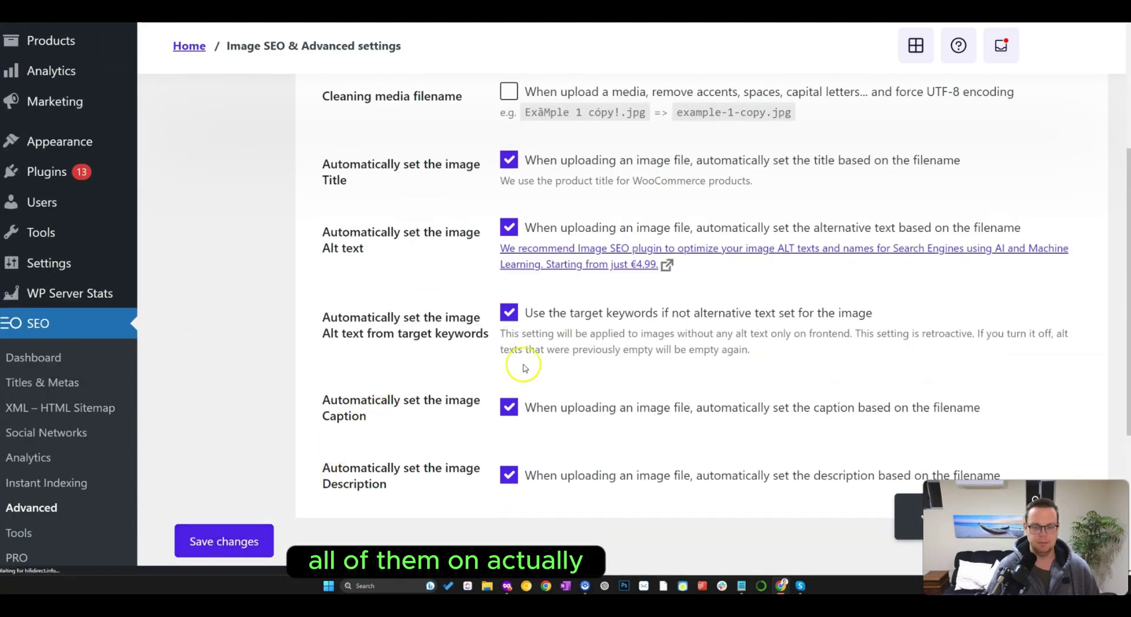
Step: Turn off automatically setting the image caption based on the filename
scroll(489, 419, up, 5)
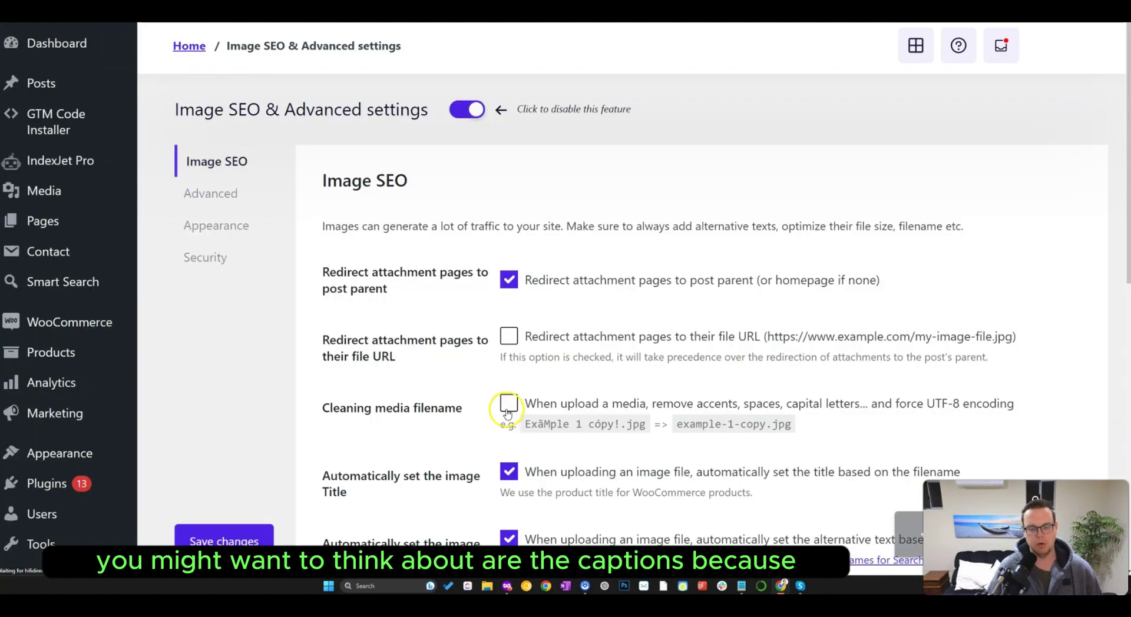
scroll(507, 415, down, 3)
scroll(510, 432, down, 2)
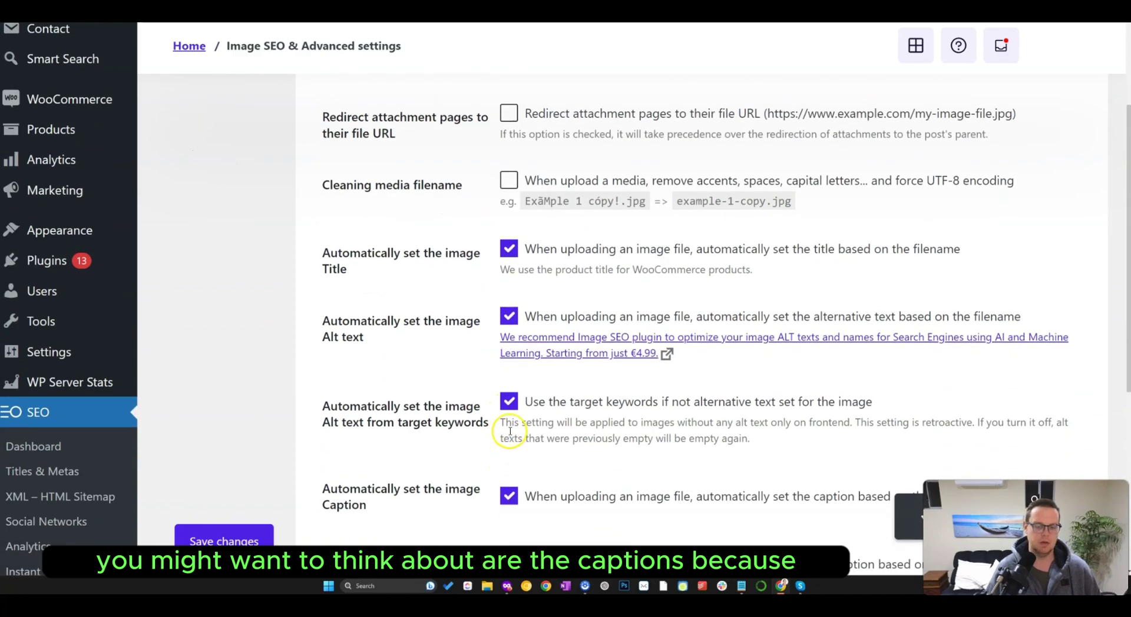
scroll(510, 432, down, 2)
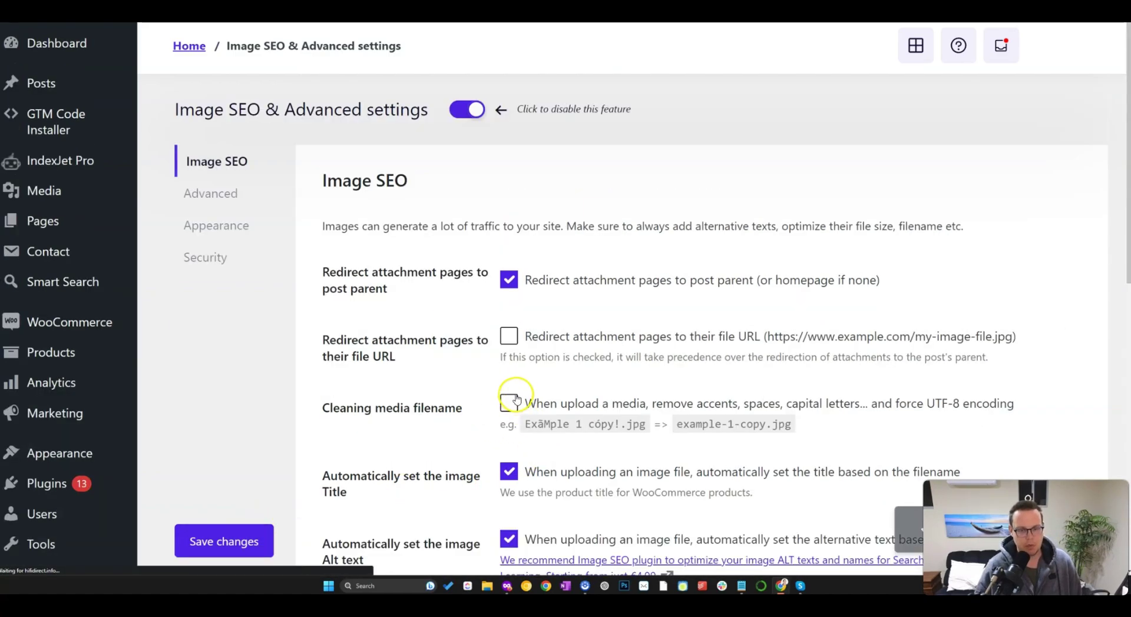
Step: Examine the automatic image title option together with the neighbouring alt text option
scroll(417, 315, down, 5)
drag(328, 294, 379, 320)
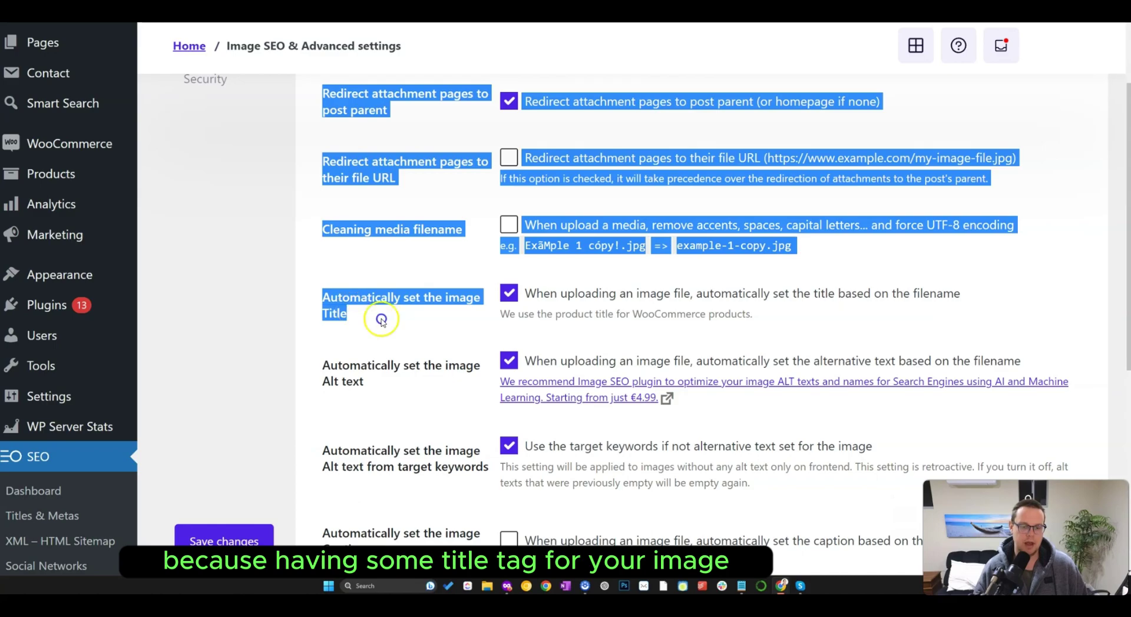
drag(323, 360, 330, 94)
click(361, 345)
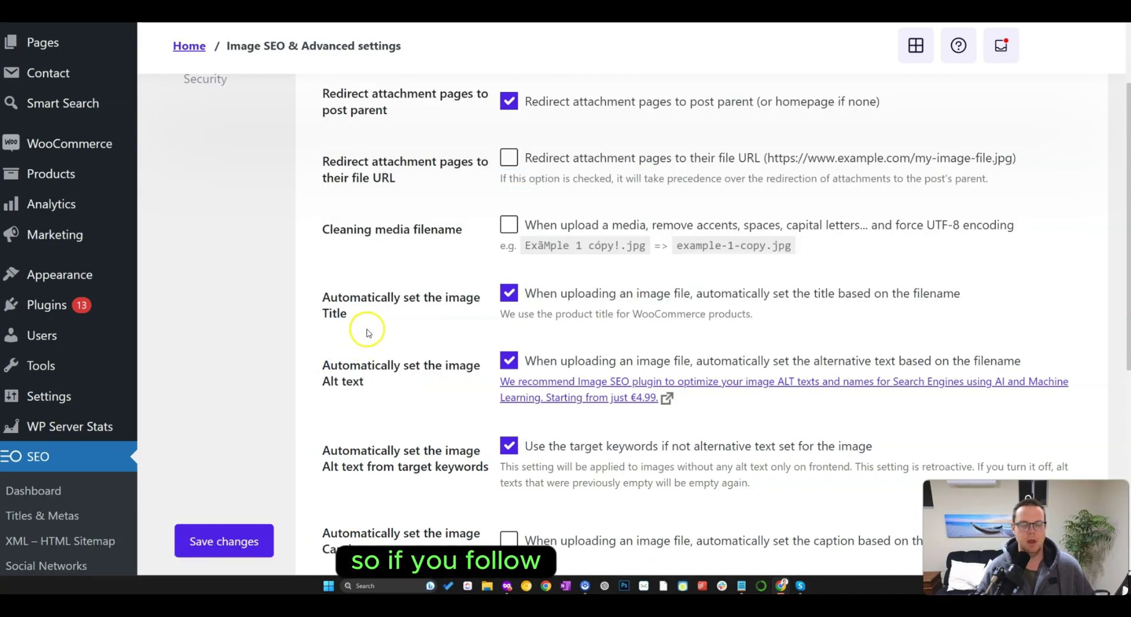
Step: Switch to the text editor and write the example image filename breast-implants-sydney.jpg
key(alt+Tab)
drag(394, 31, 601, 147)
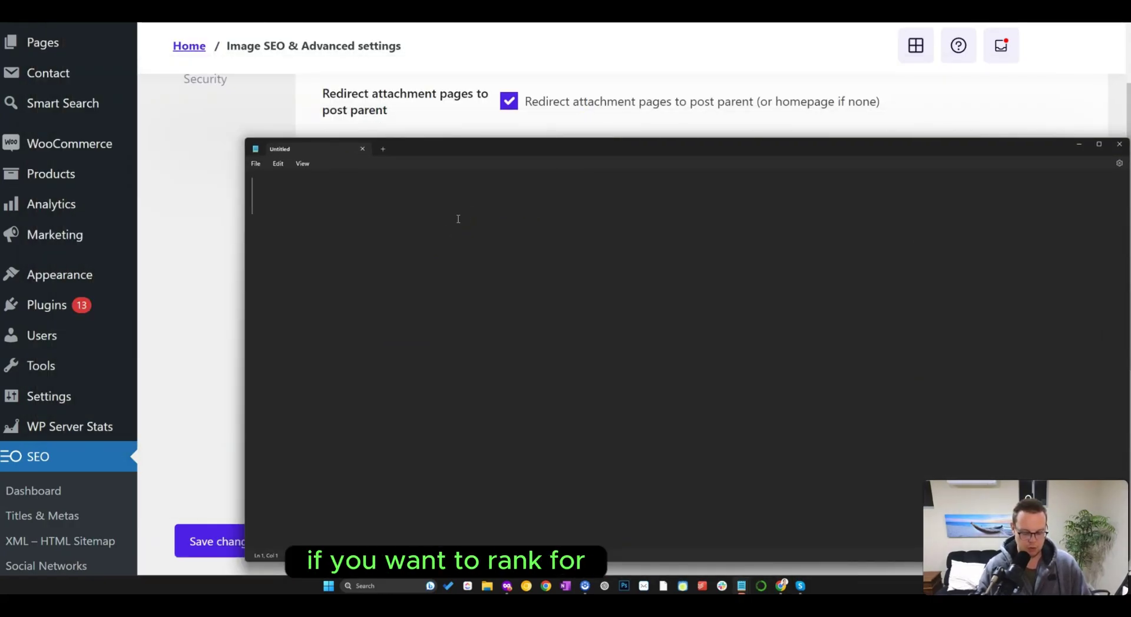
text(breast)
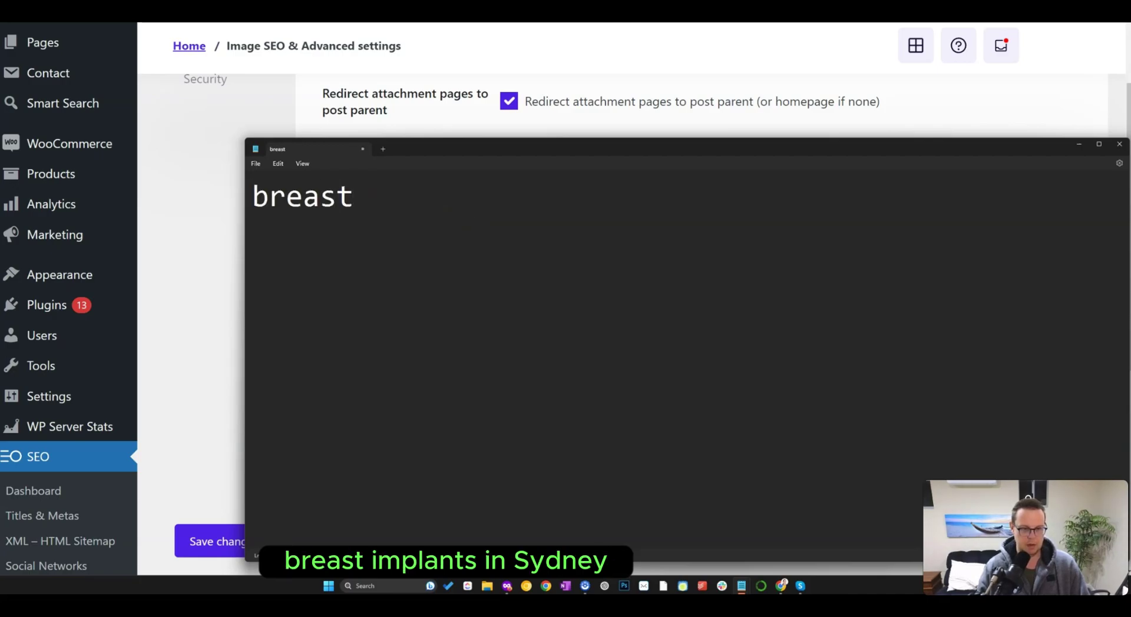
text(-imp)
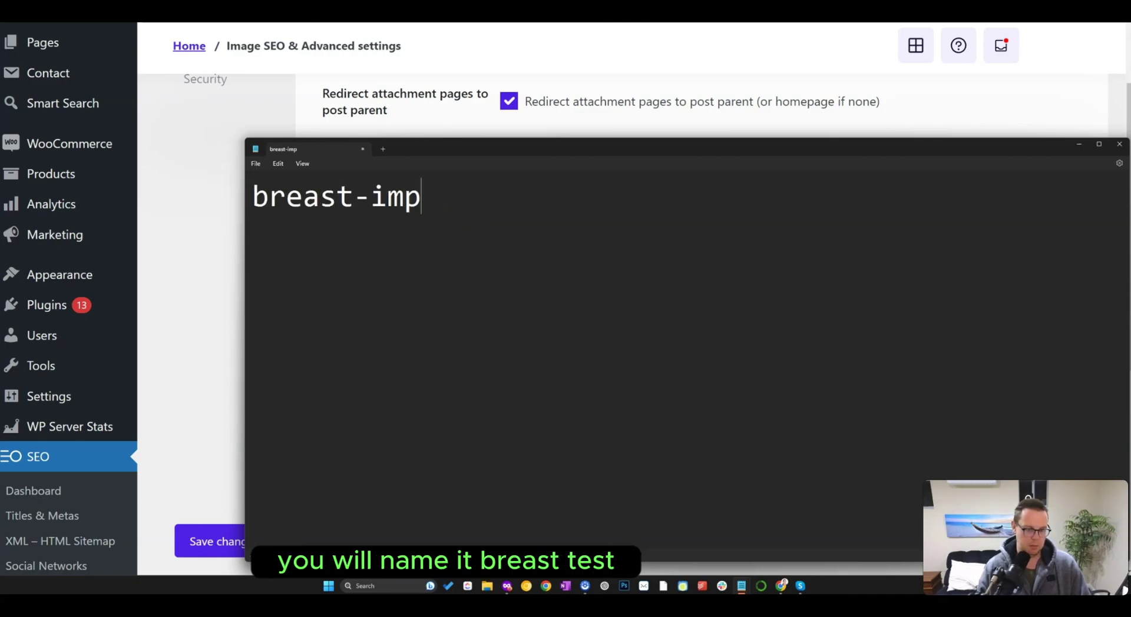
text(lants-s)
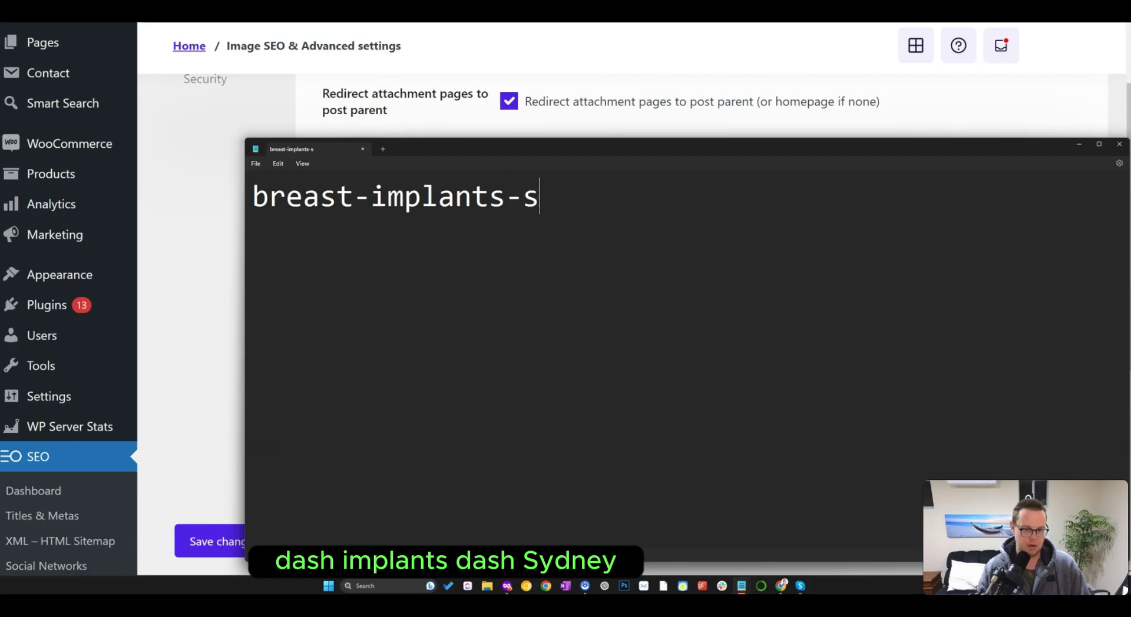
text(ydney.)
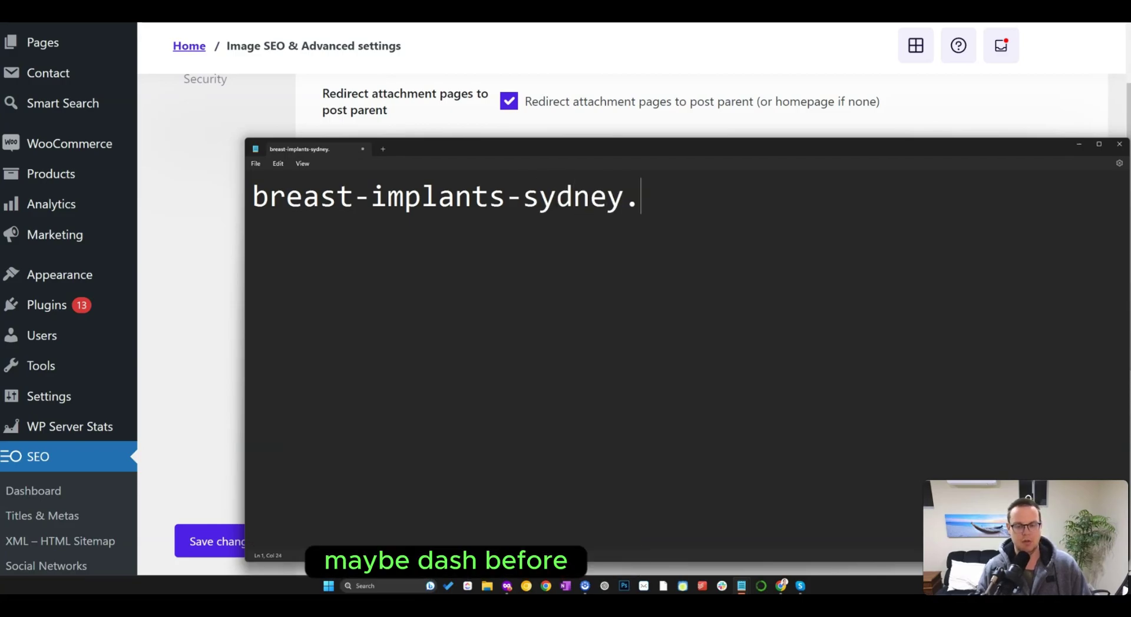
text(jpg)
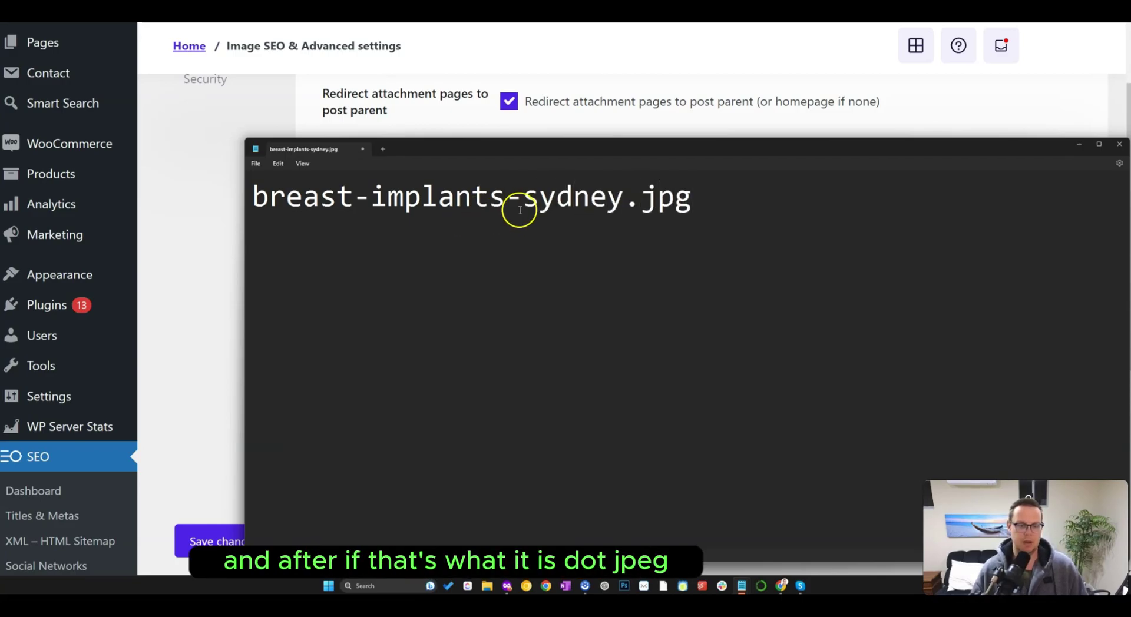
Step: Place the note beside the Image SEO options and highlight the filename without its extension to compare it with them
drag(692, 201, 321, 204)
drag(435, 147, 740, 248)
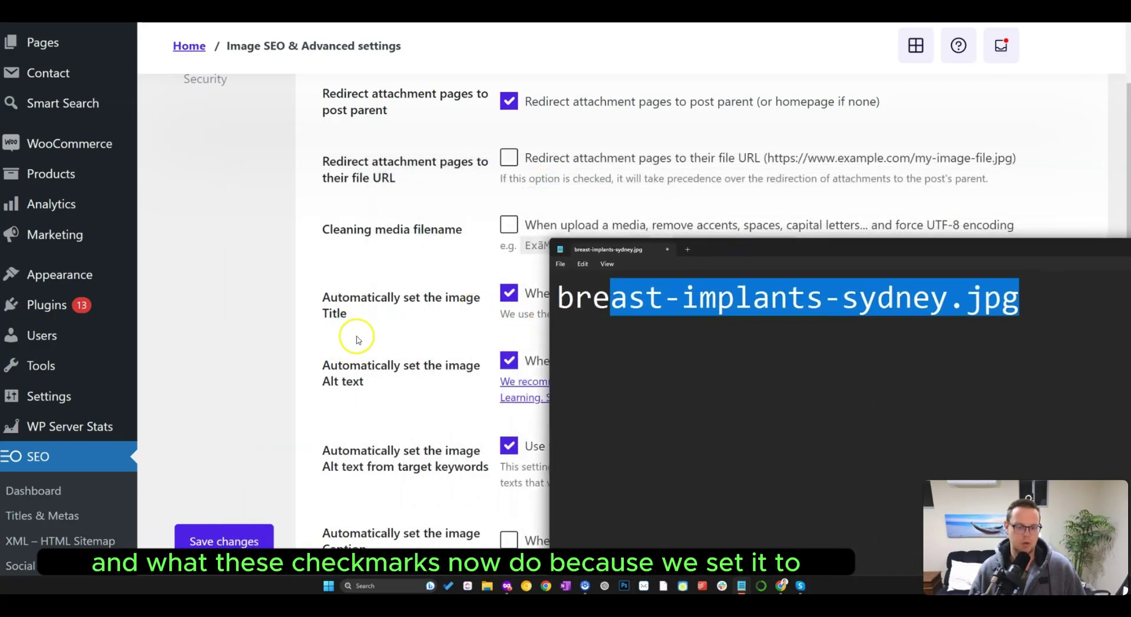
click(665, 331)
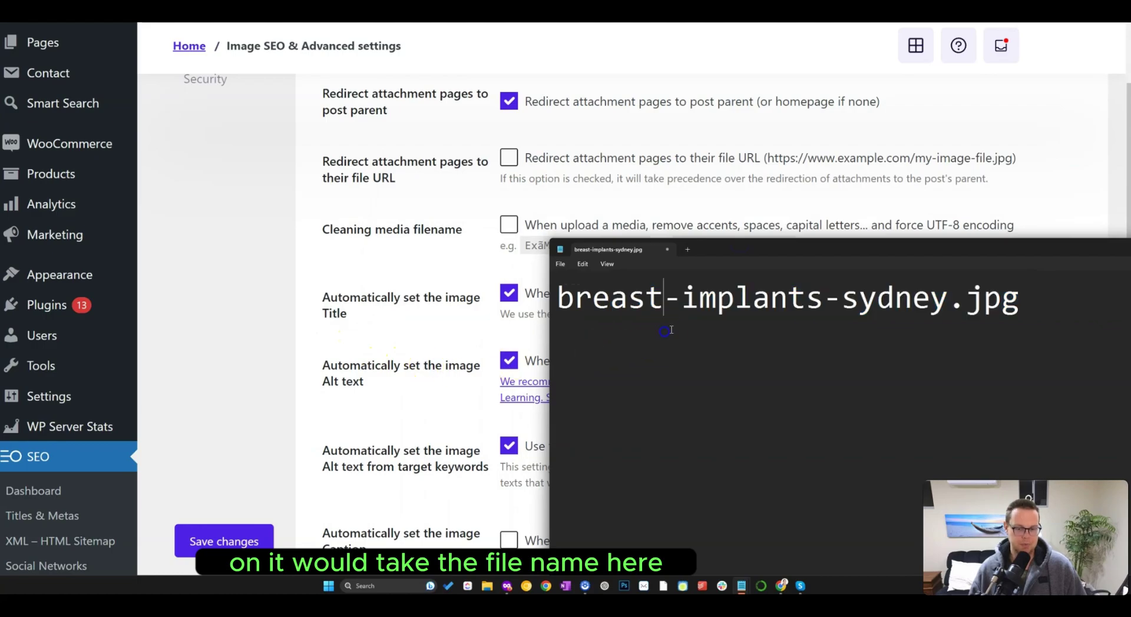
drag(948, 297, 529, 283)
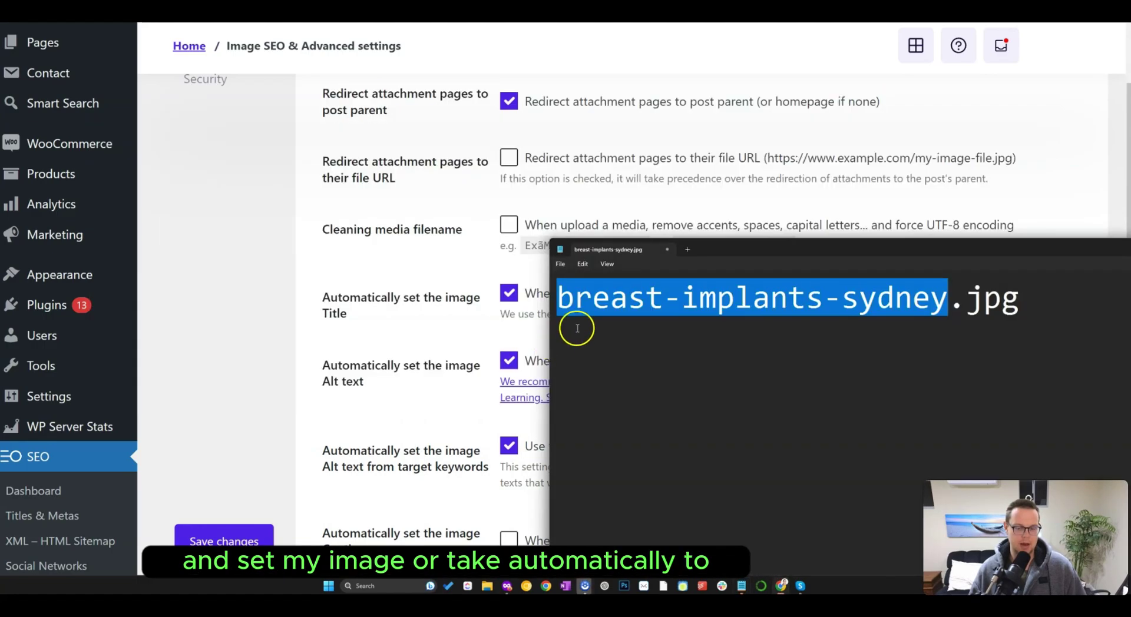
click(619, 321)
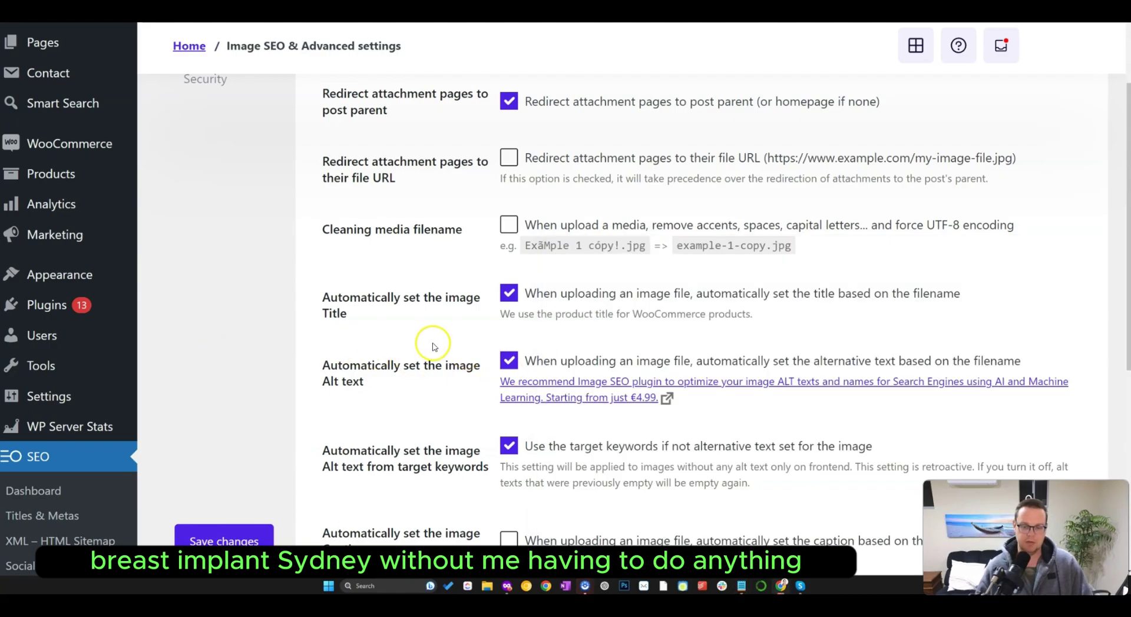
Step: Bring the example filename note back over the settings, highlight the filename, and return to review the Image SEO options
key(ctrl+minus)
key(alt+Tab)
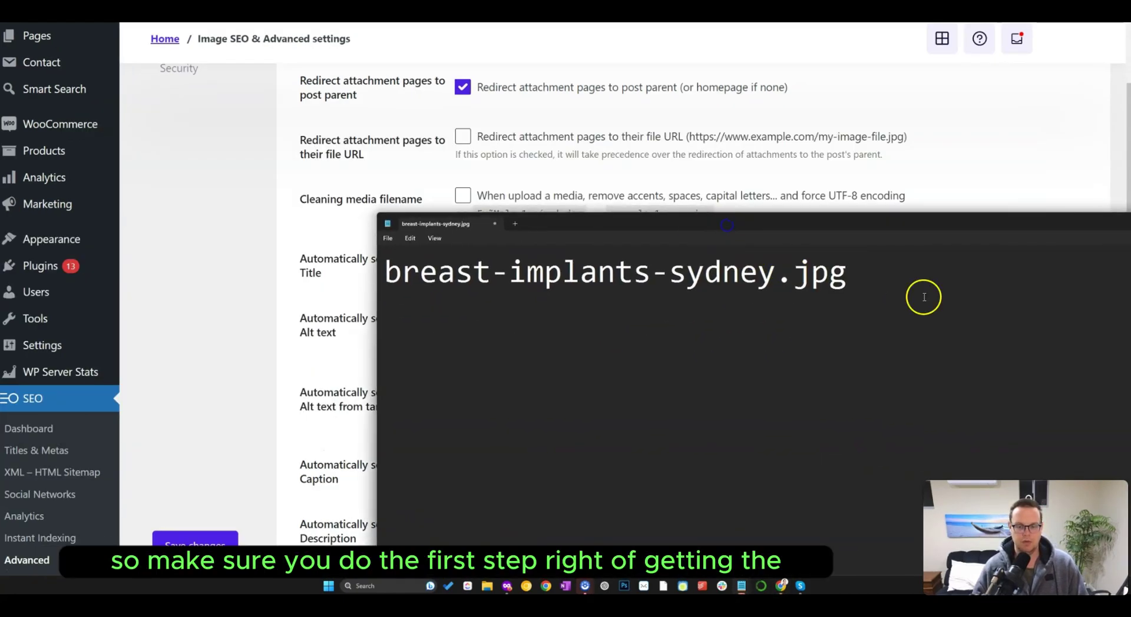
drag(921, 295, 417, 294)
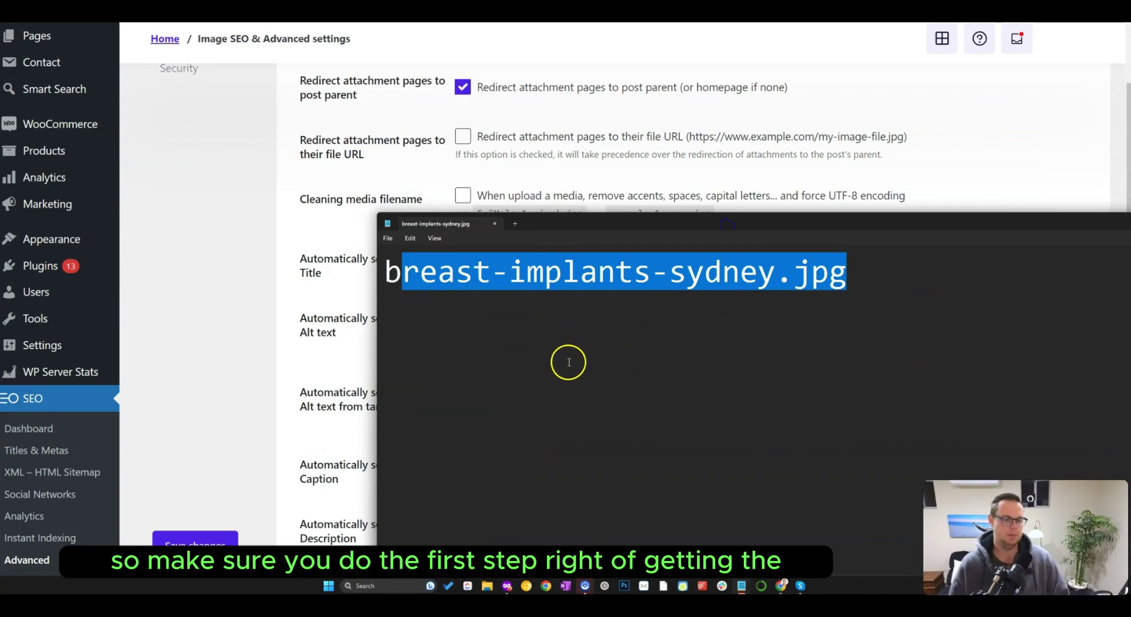
click(214, 342)
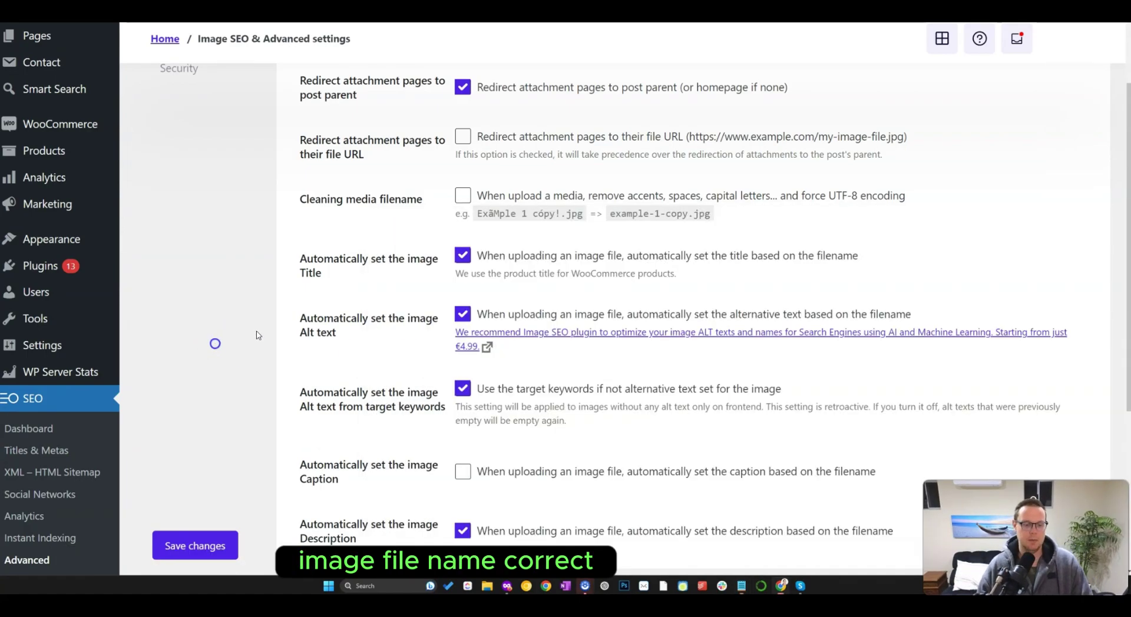
scroll(215, 341, down, 3)
scroll(366, 303, down, 3)
scroll(245, 394, up, 6)
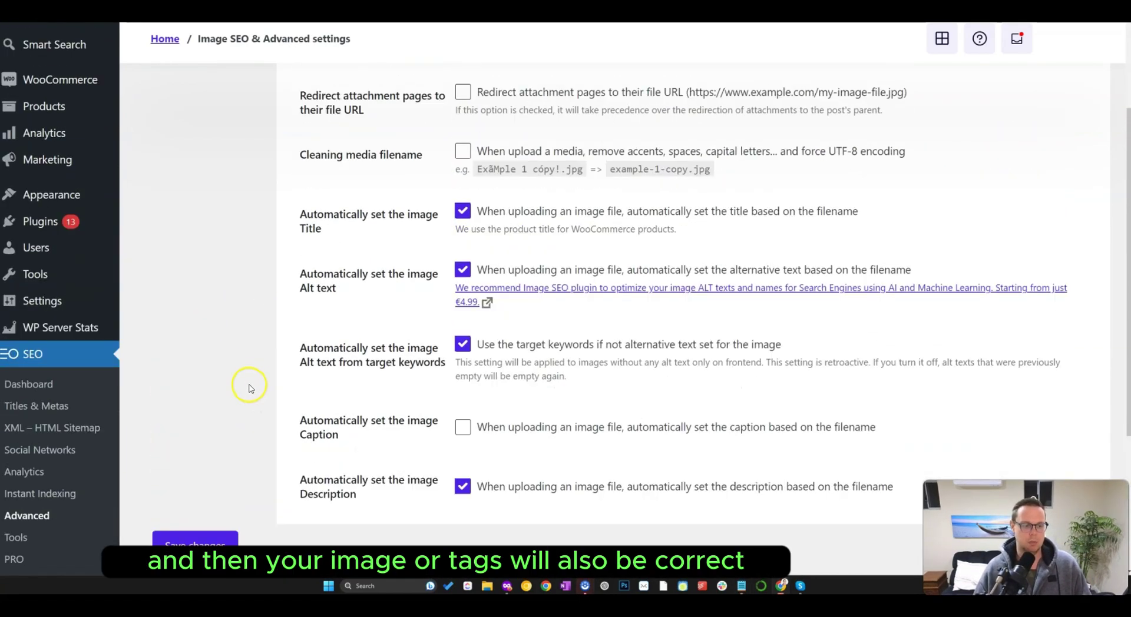
Step: Open the Advanced section and examine the taxonomy editor option and the options removing /category/ and /product-category/ from URLs
click(182, 176)
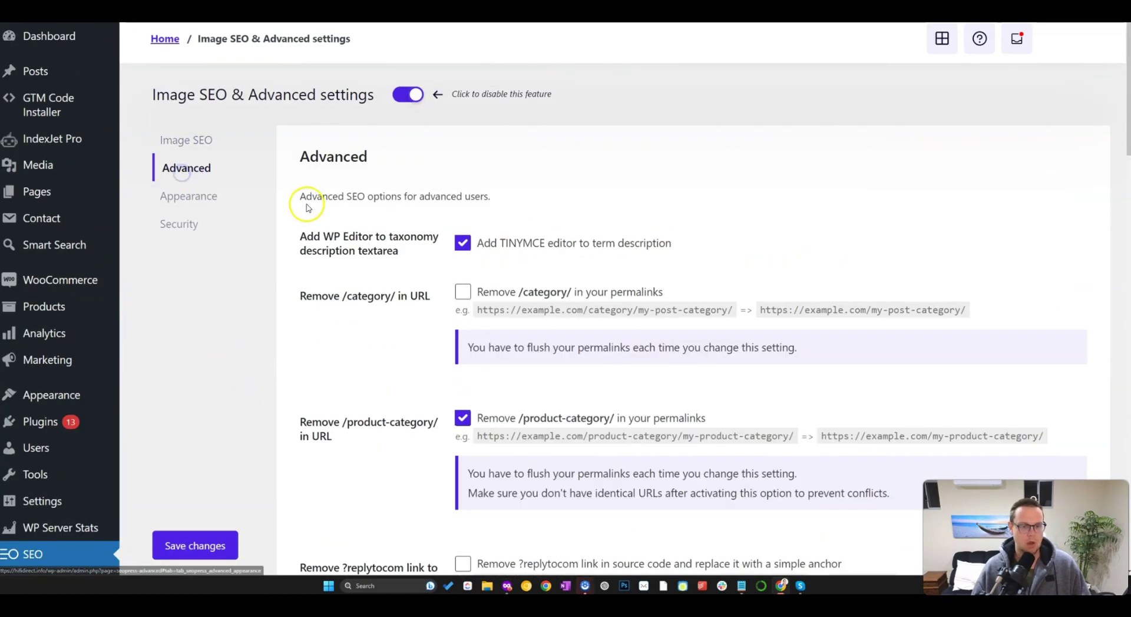
scroll(385, 278, down, 1)
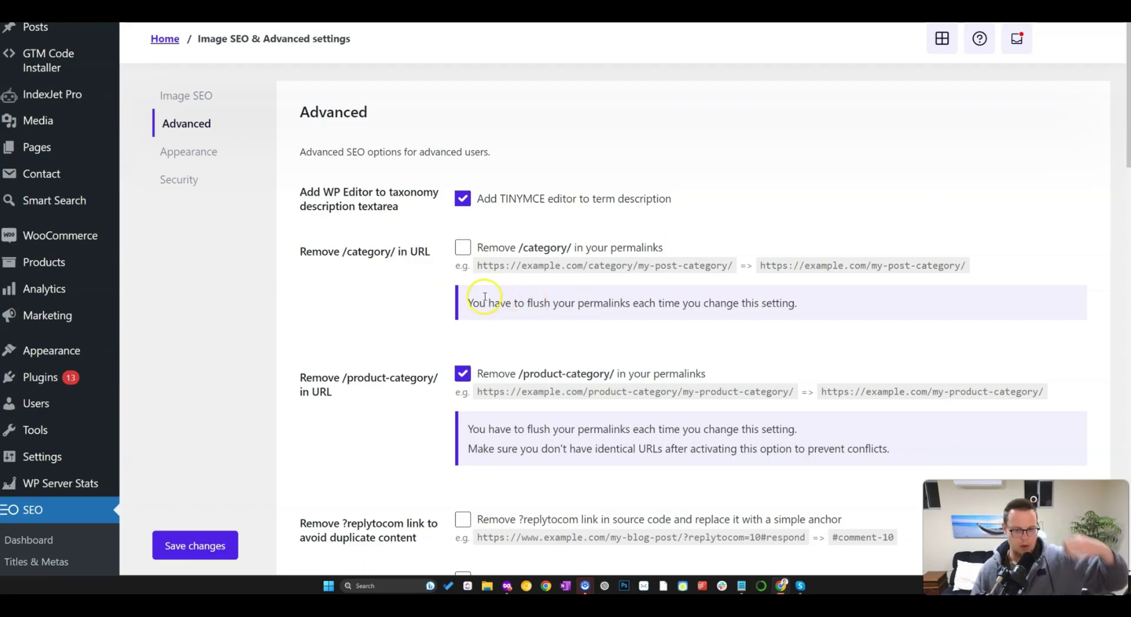
scroll(507, 297, down, 2)
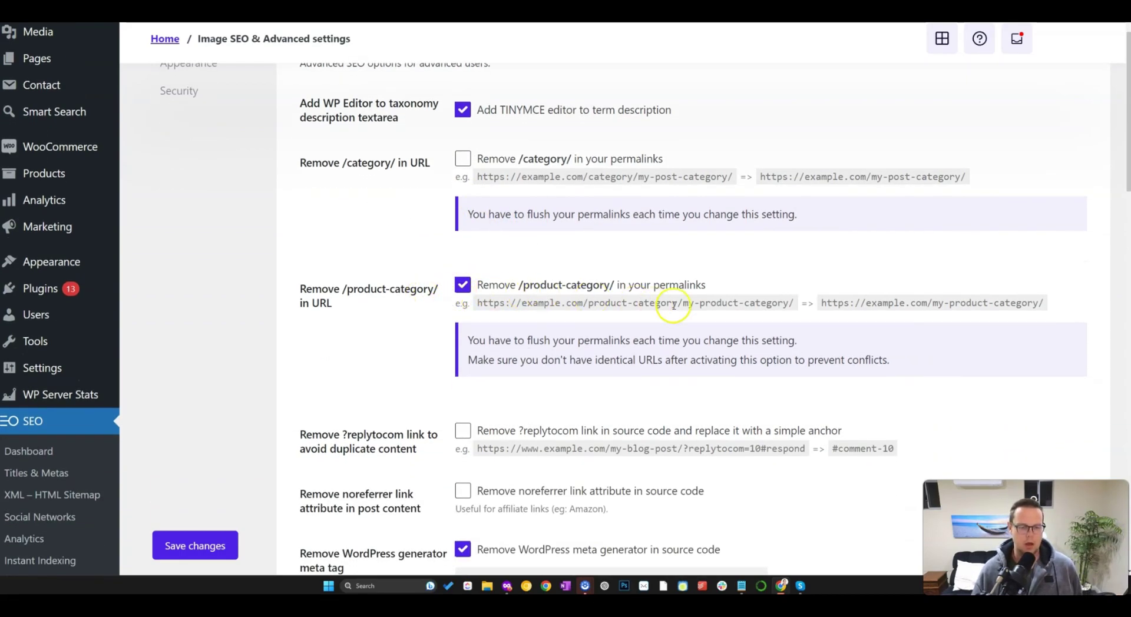
triple_click(850, 306)
click(876, 306)
triple_click(688, 306)
click(706, 308)
scroll(518, 294, down, 3)
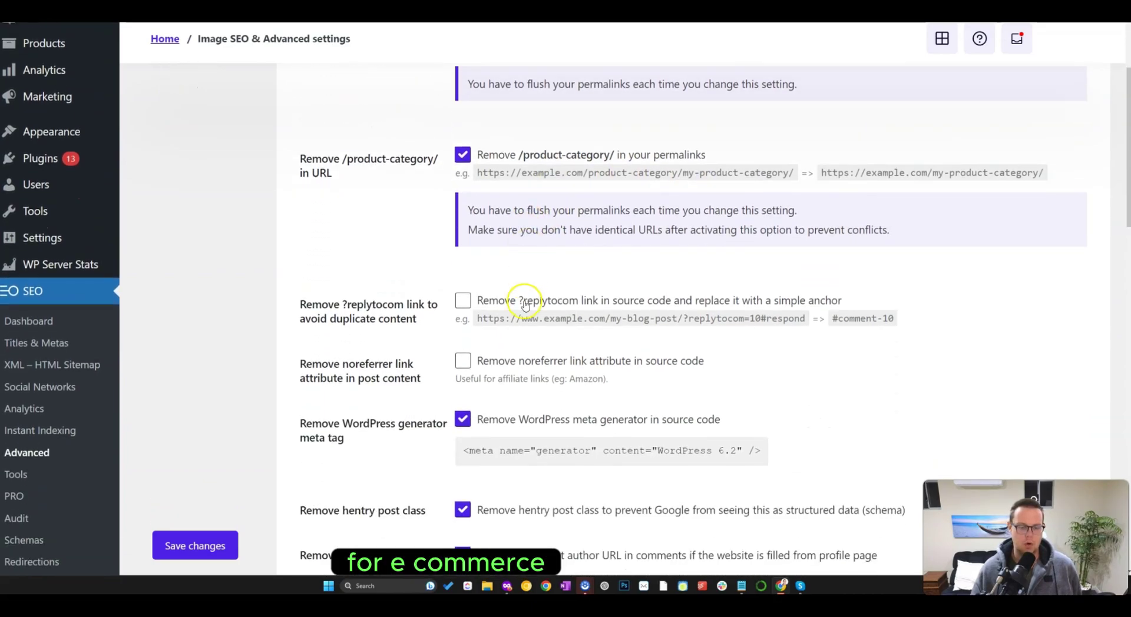
scroll(483, 276, up, 4)
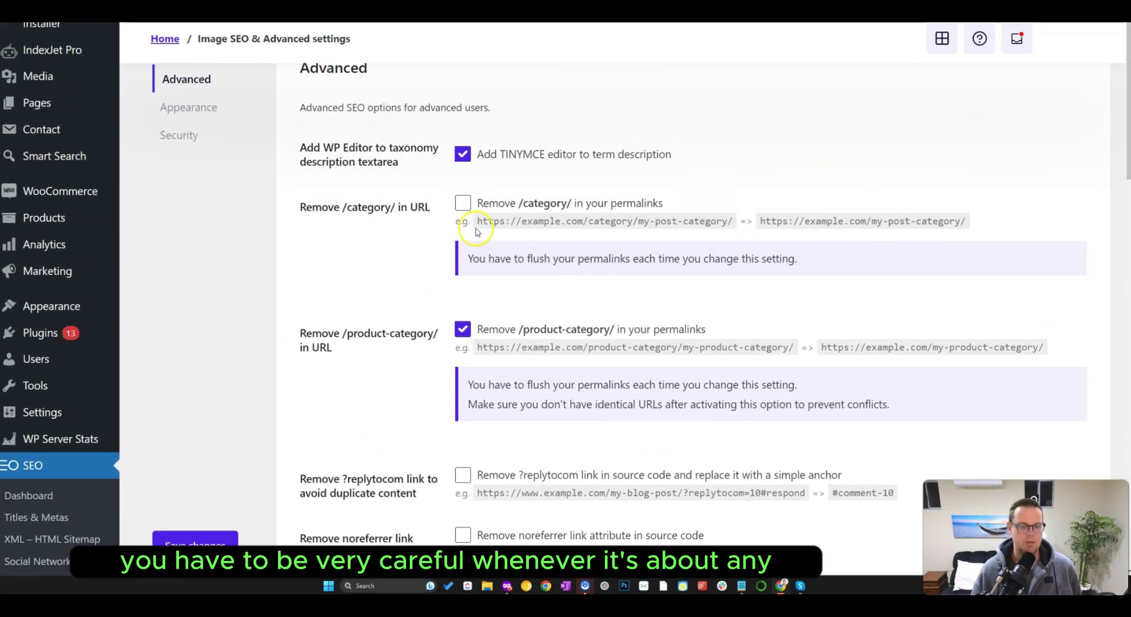
drag(331, 160, 304, 166)
click(304, 164)
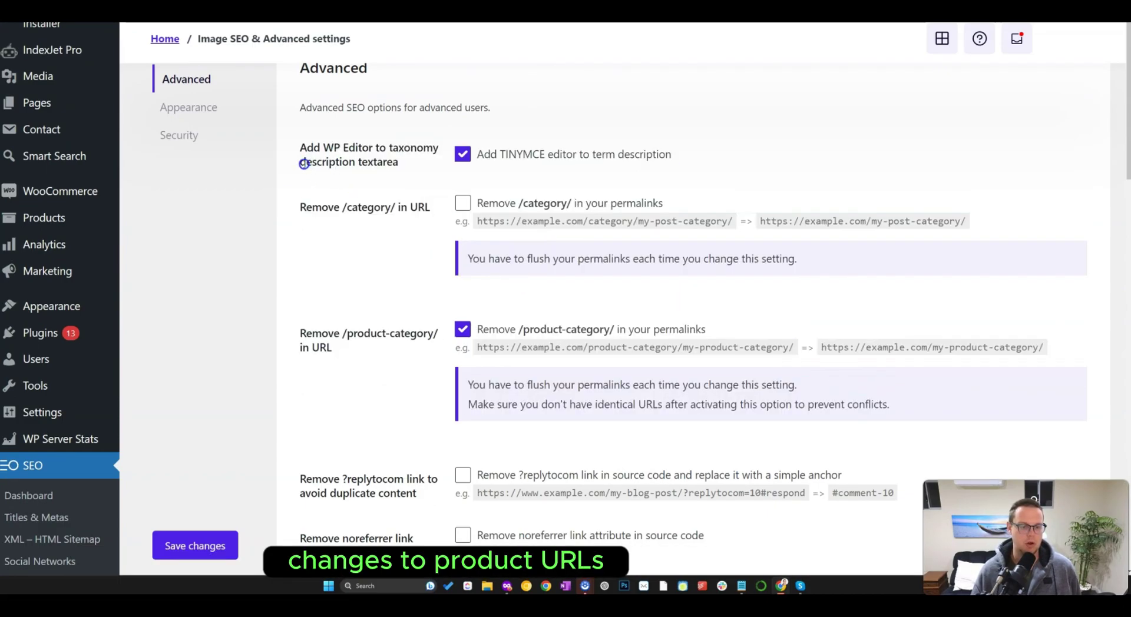
Step: Copy /product-category/ from its URL removal option into the text note and extend it to the example path /product-category/nike-shoe
scroll(324, 219, down, 3)
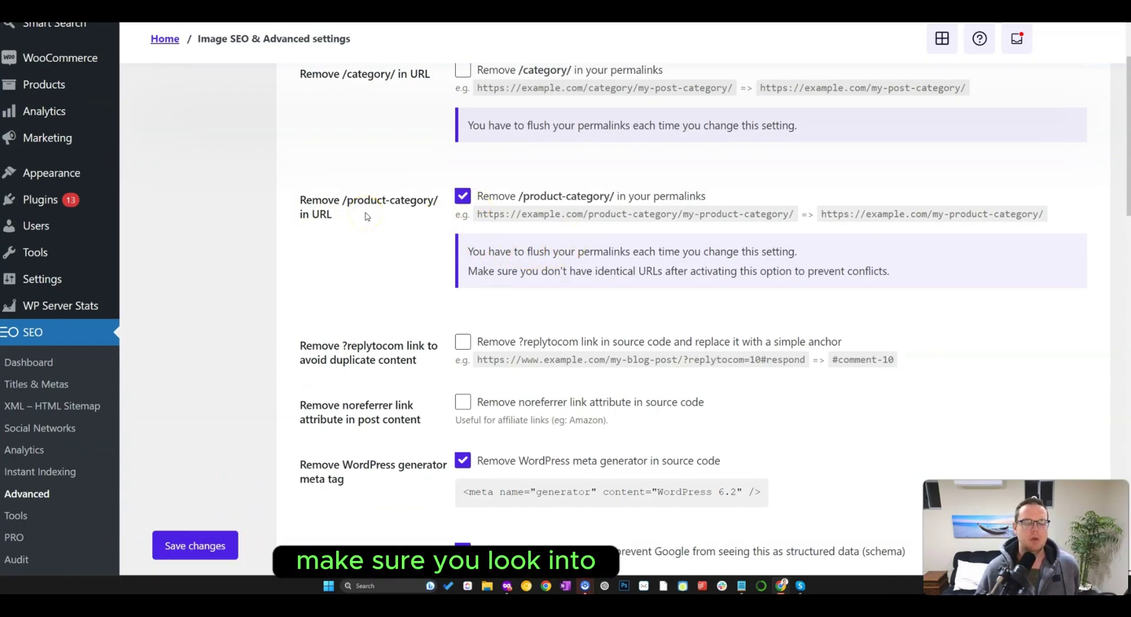
scroll(365, 216, up, 3)
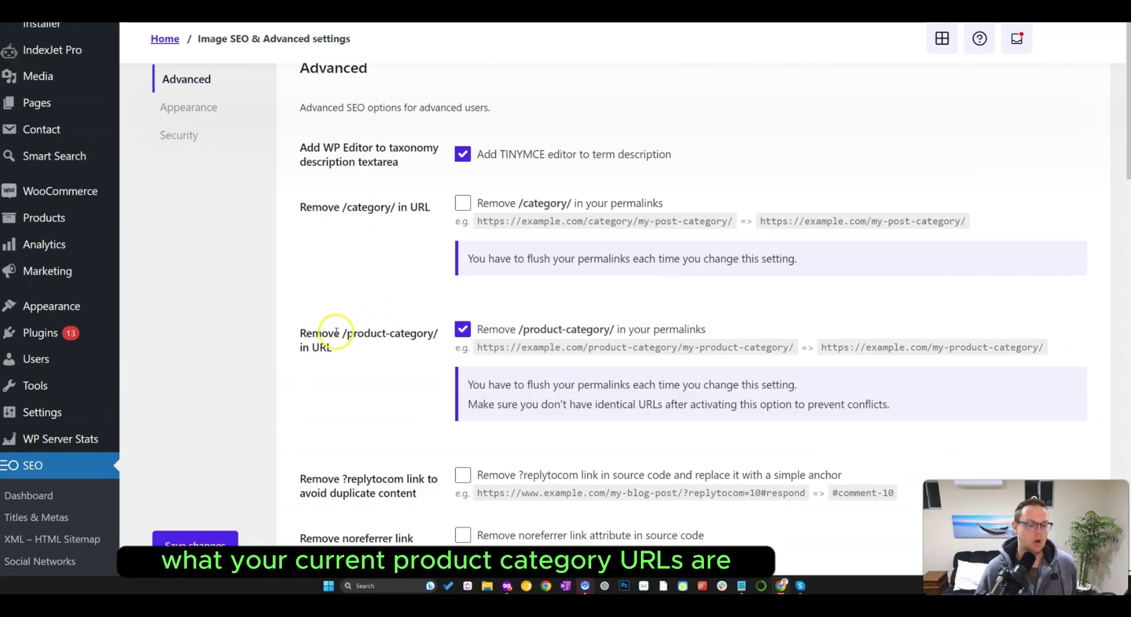
drag(333, 334, 447, 342)
click(391, 318)
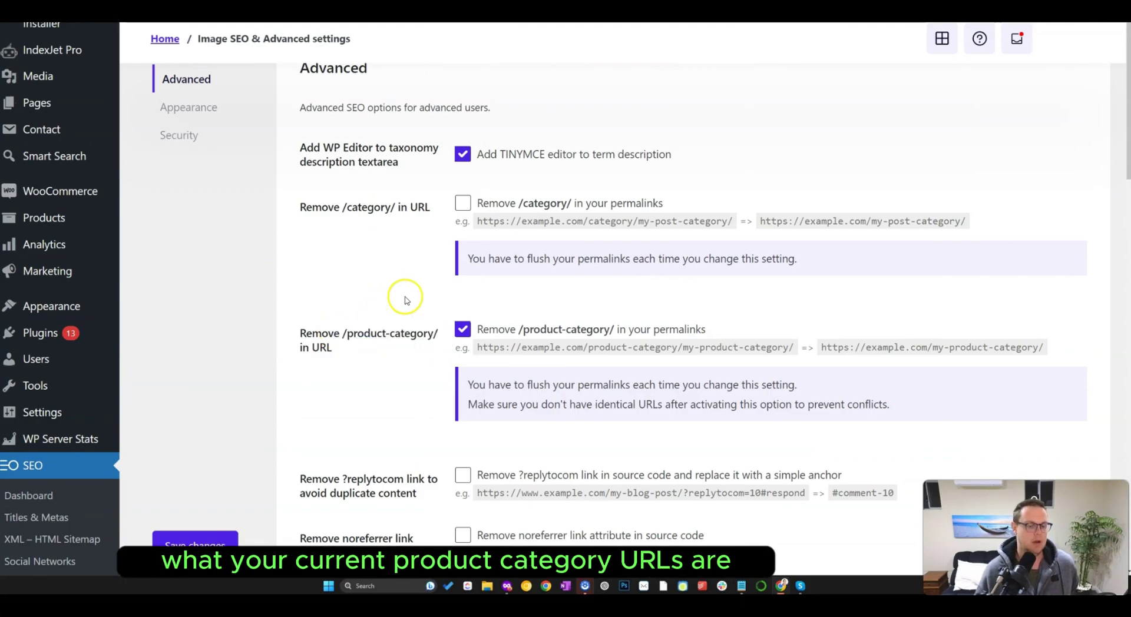
drag(342, 333, 440, 328)
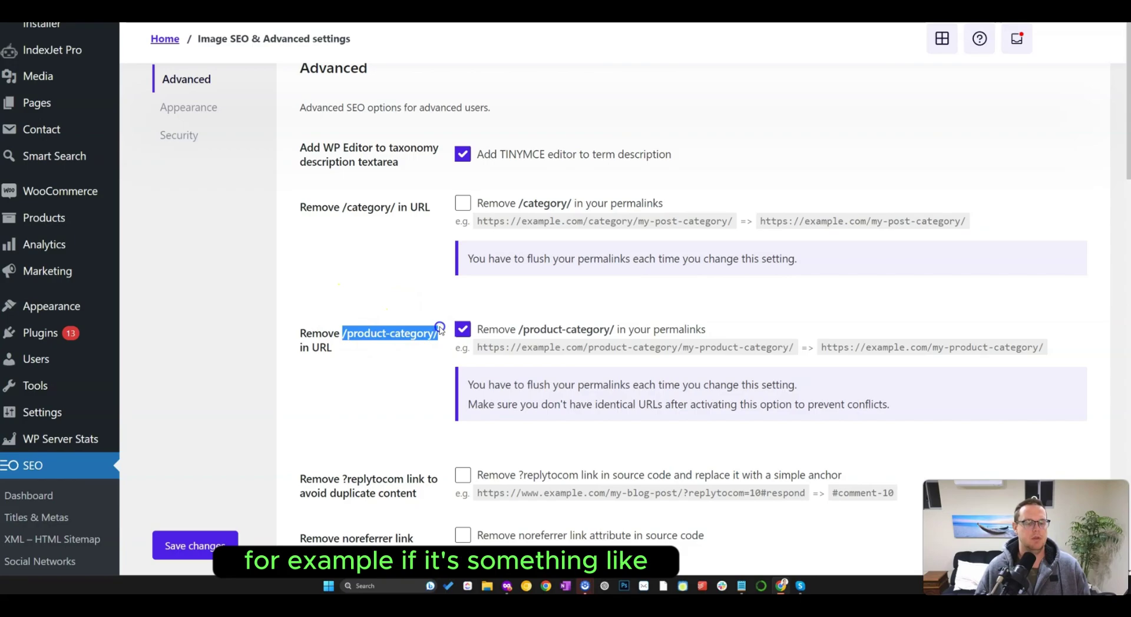
key(ctrl+c)
key(alt+Tab)
key(ctrl+v)
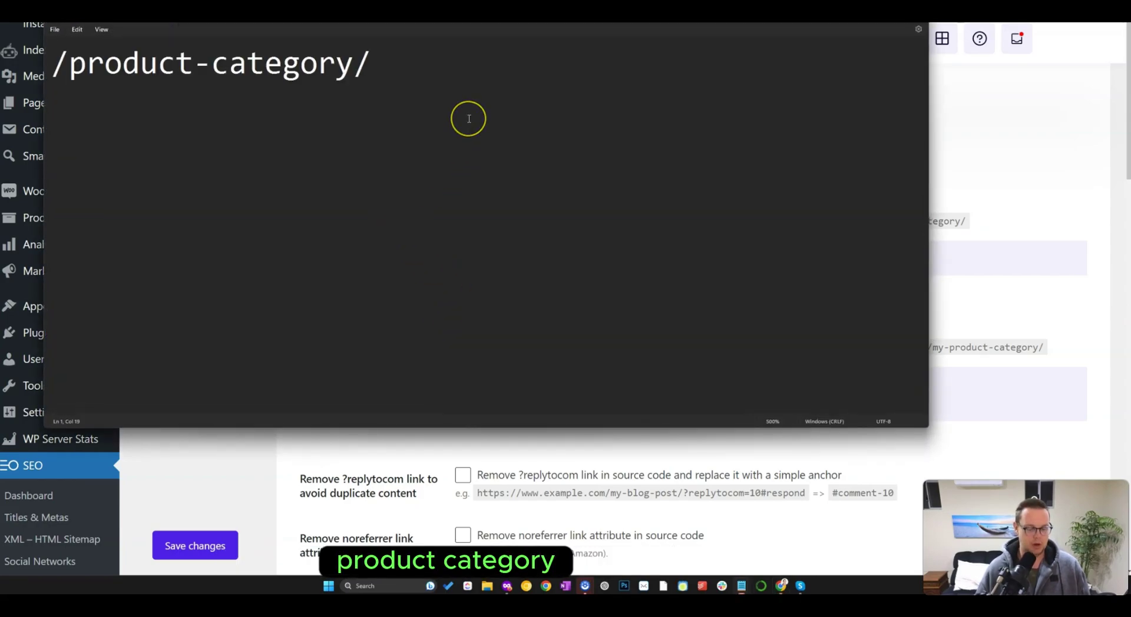
text(n)
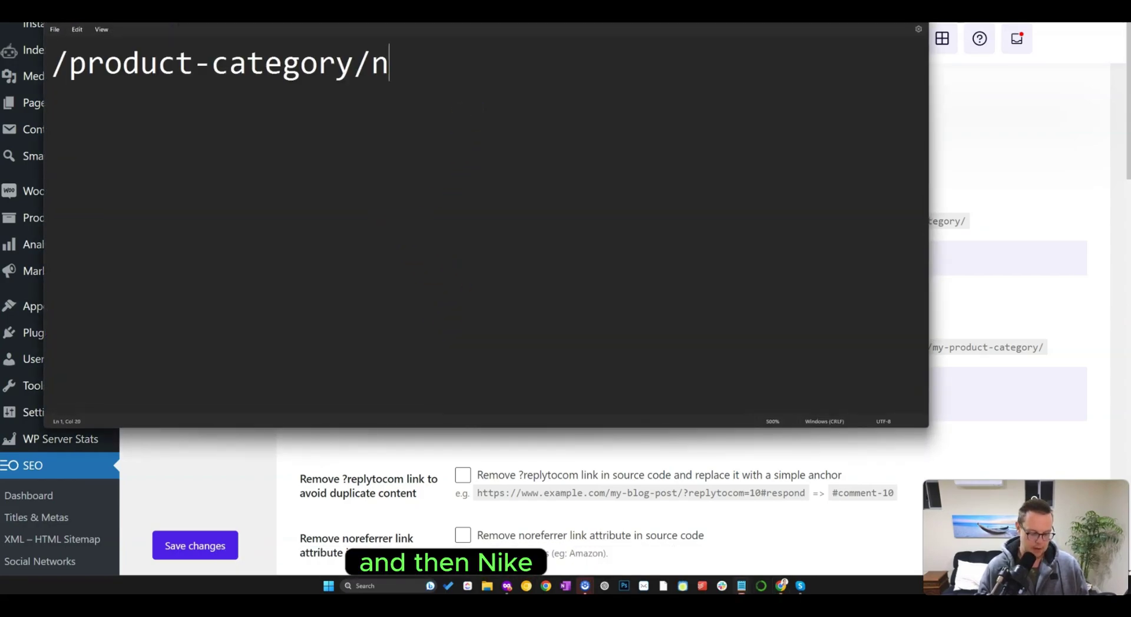
text(ike-shoe)
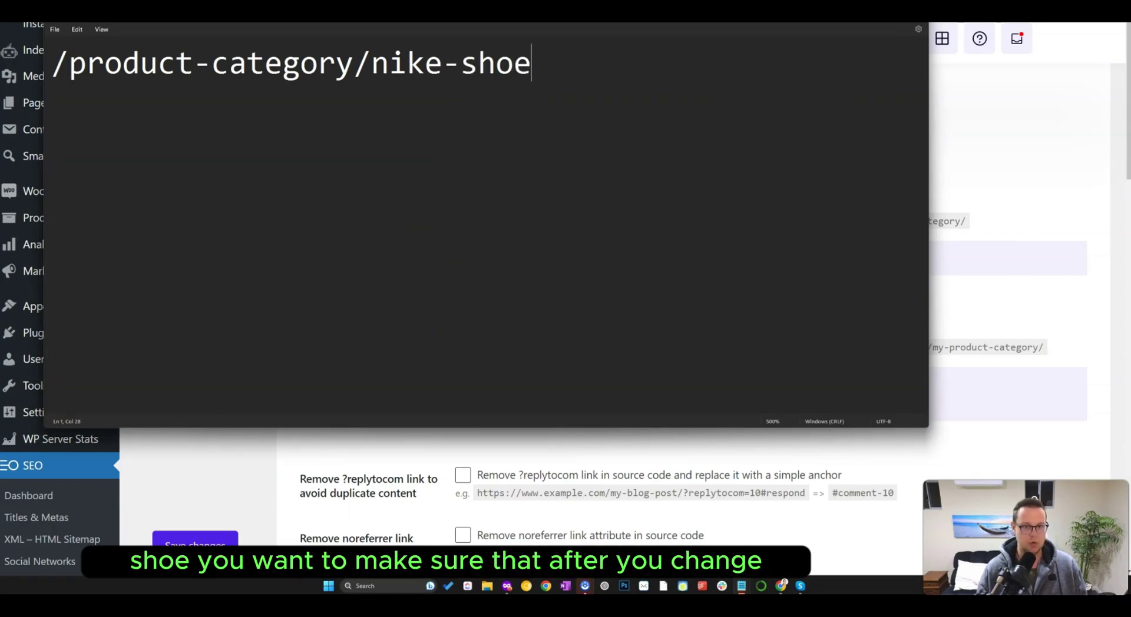
Step: Compare the Advanced URL options with the example path in the note, highlighting the whole path and its nike-shoe part
click(977, 175)
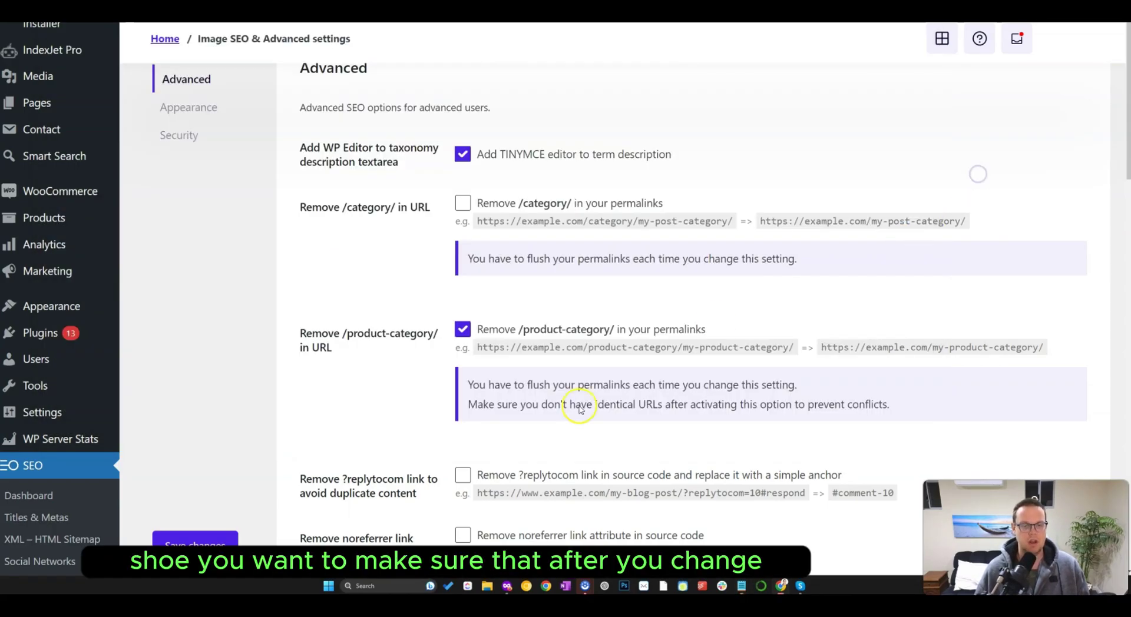
key(alt+Tab)
drag(530, 65, 52, 66)
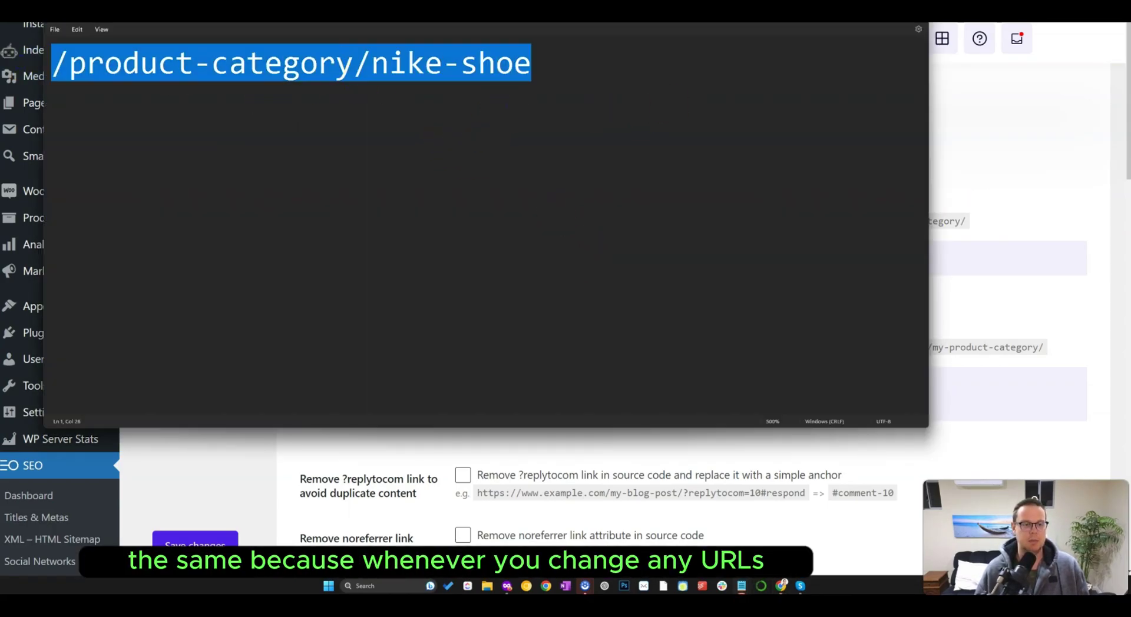
click(569, 73)
drag(596, 72, 364, 73)
click(370, 73)
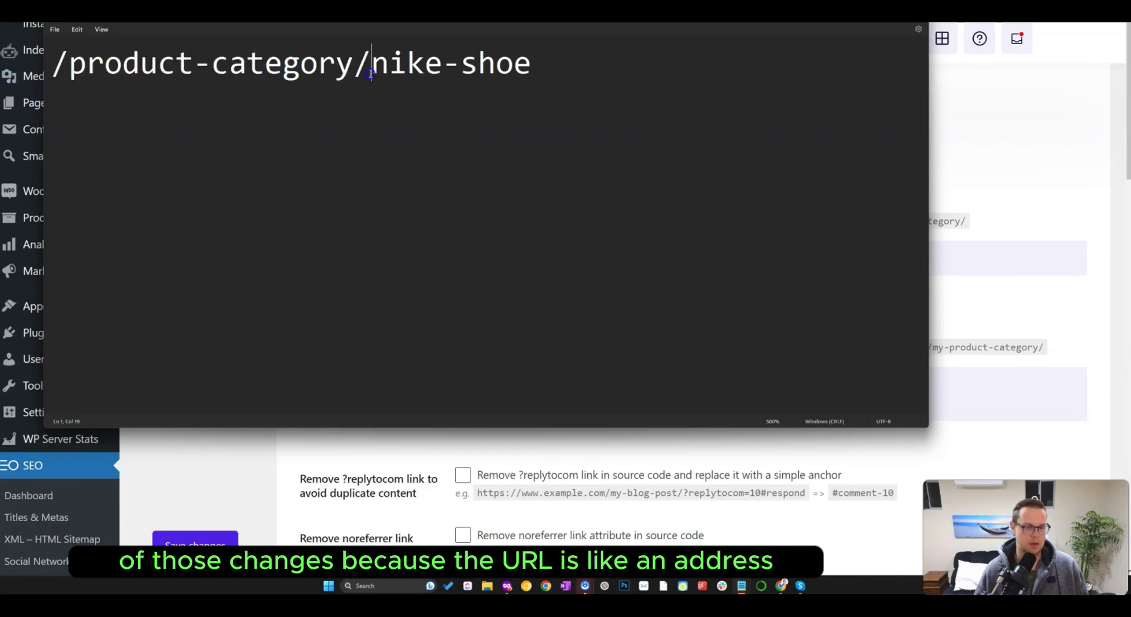
drag(570, 66, 28, 59)
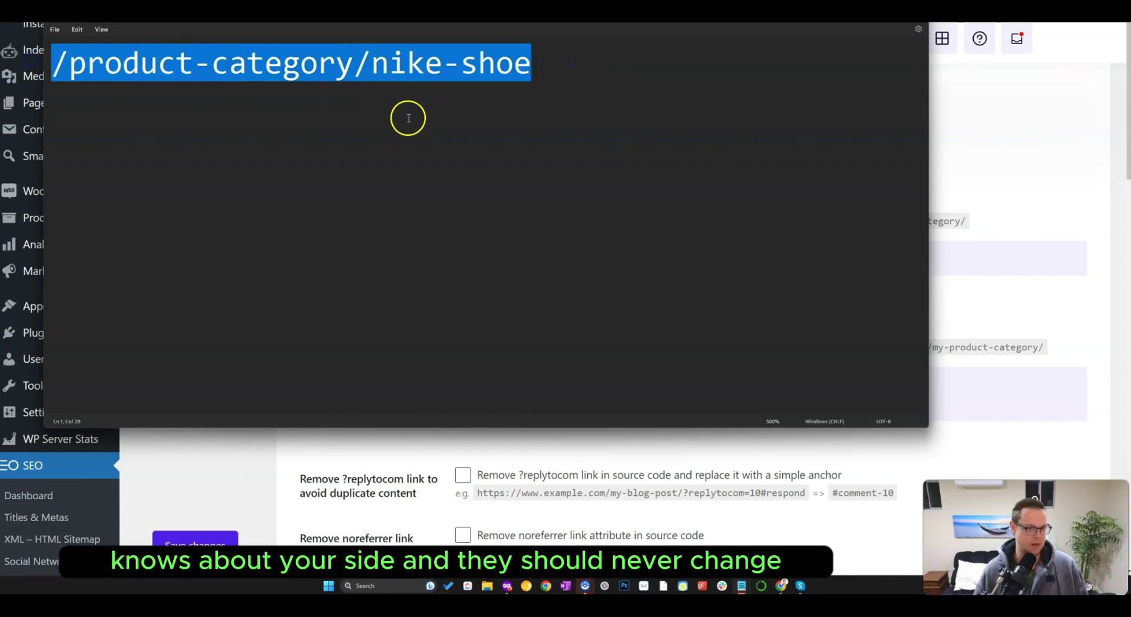
click(469, 108)
click(979, 192)
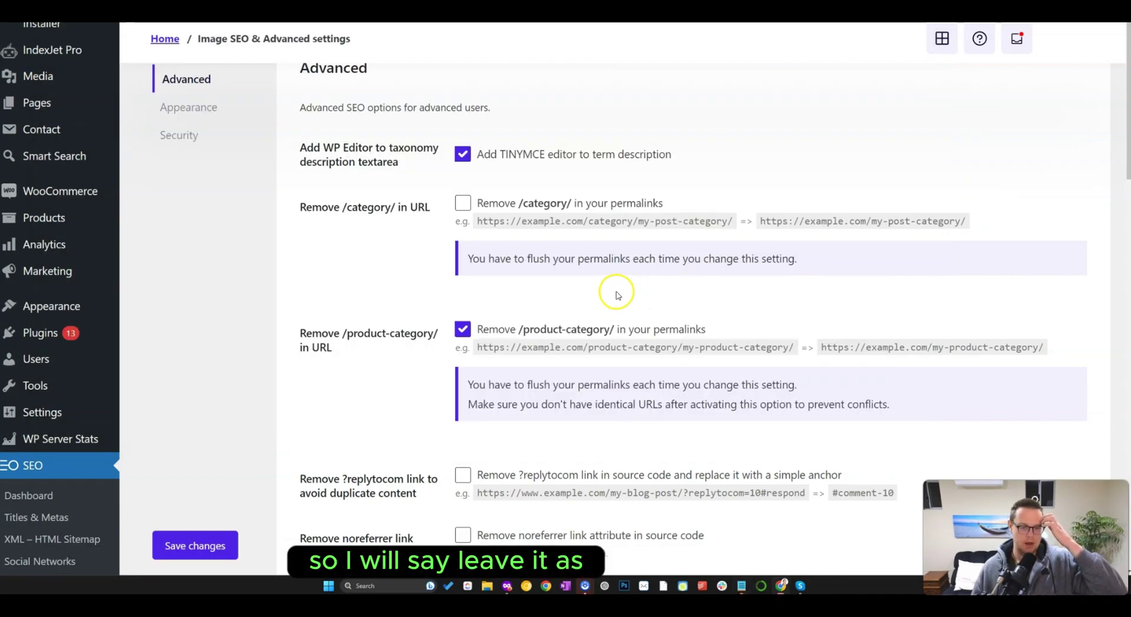
Step: Review the /product-category/ removal option, bring back the note to highlight the example path once more, and return to the settings
scroll(578, 293, down, 1)
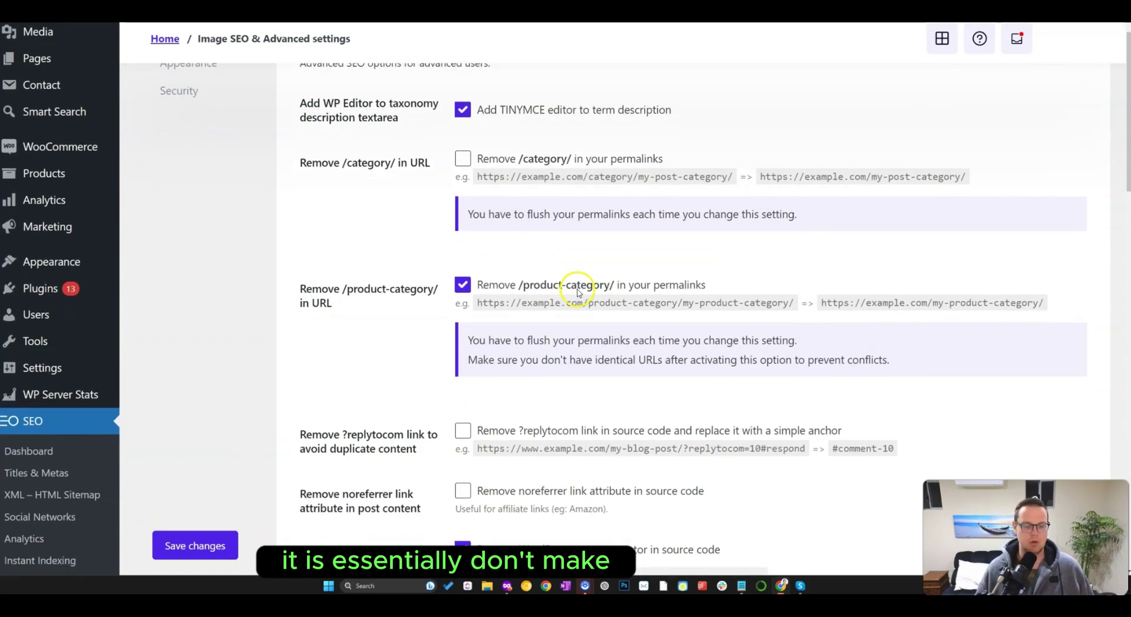
scroll(564, 286, down, 1)
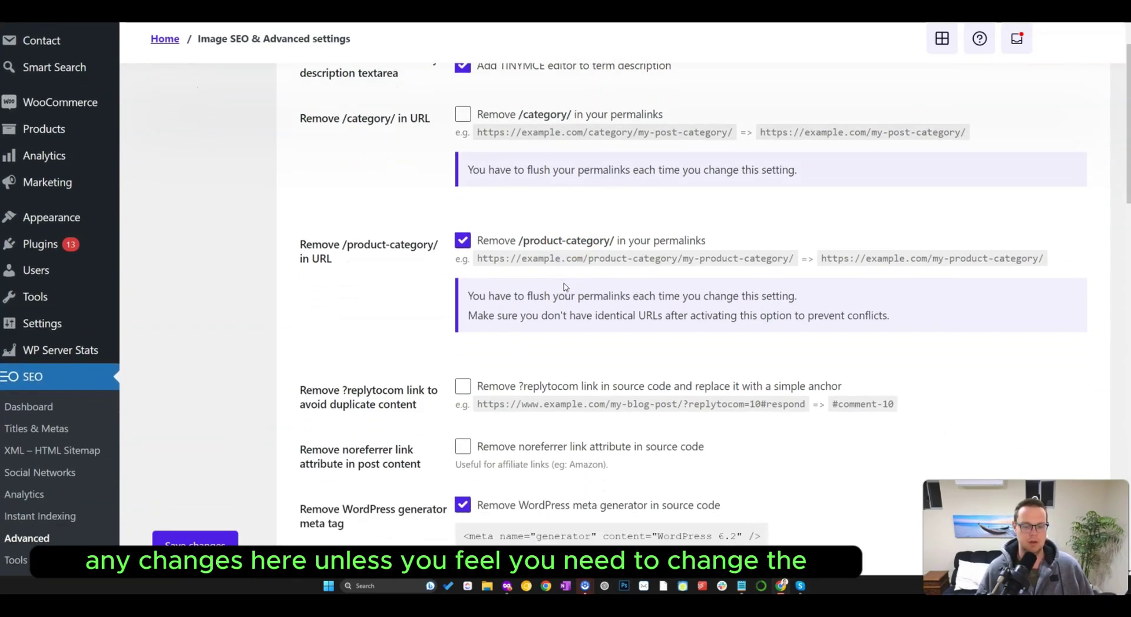
key(alt+Tab)
drag(659, 195, 59, 119)
click(677, 182)
click(1027, 224)
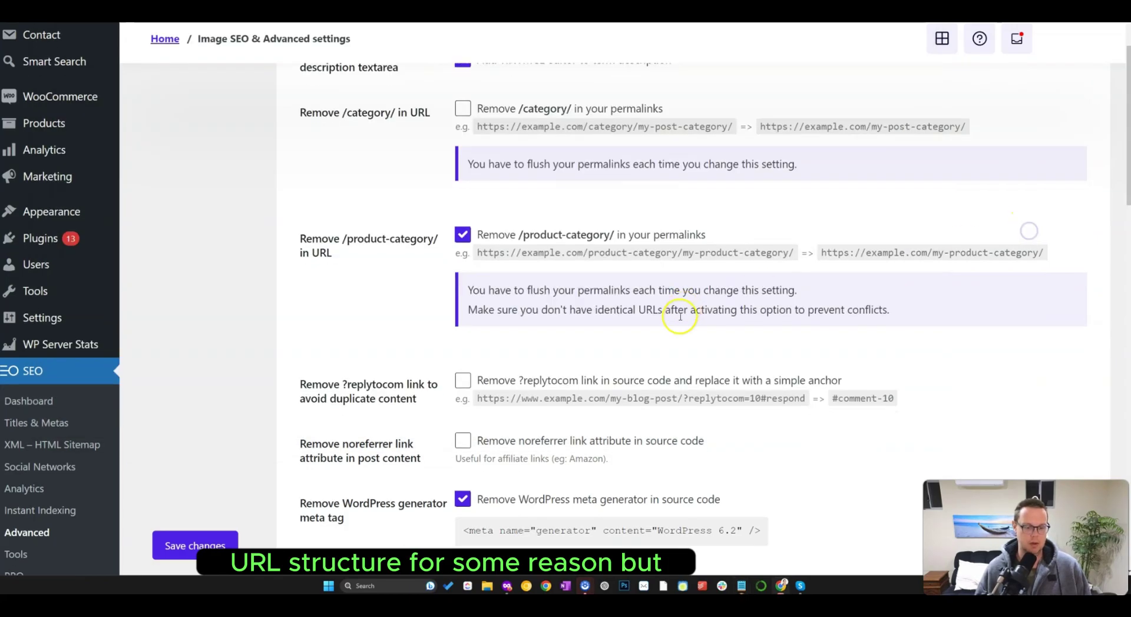
Step: Look through the Advanced options from the taxonomy editor down to the ?replytocom and noreferrer link removal settings
scroll(589, 330, down, 3)
scroll(551, 356, down, 2)
scroll(545, 353, down, 1)
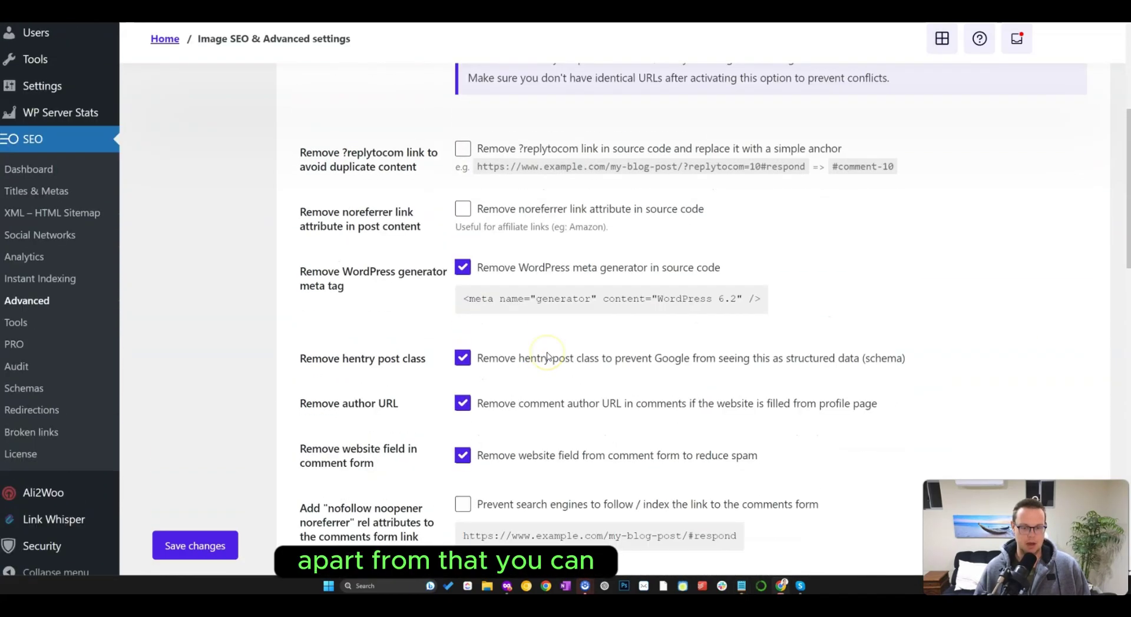
scroll(548, 356, up, 7)
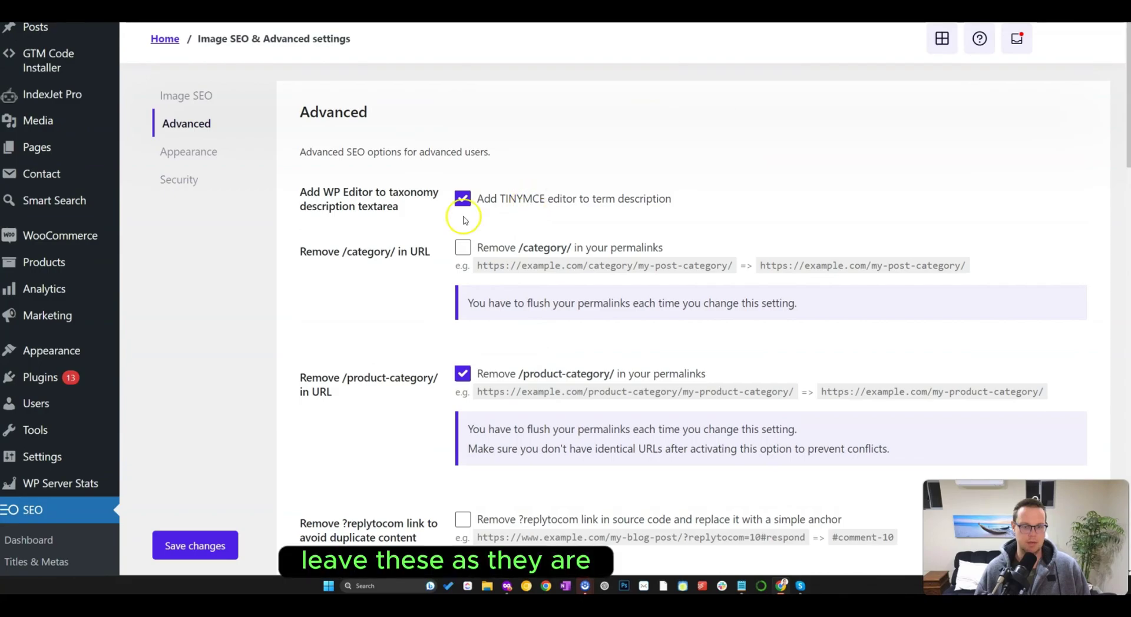
scroll(422, 268, down, 1)
scroll(422, 268, down, 4)
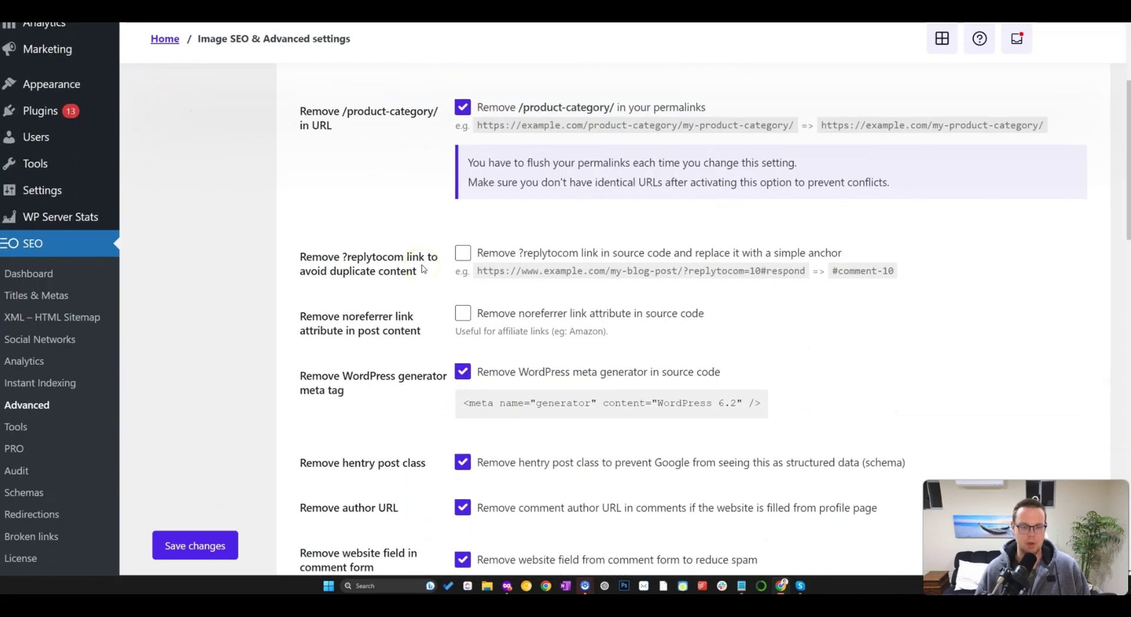
scroll(422, 268, down, 3)
click(446, 199)
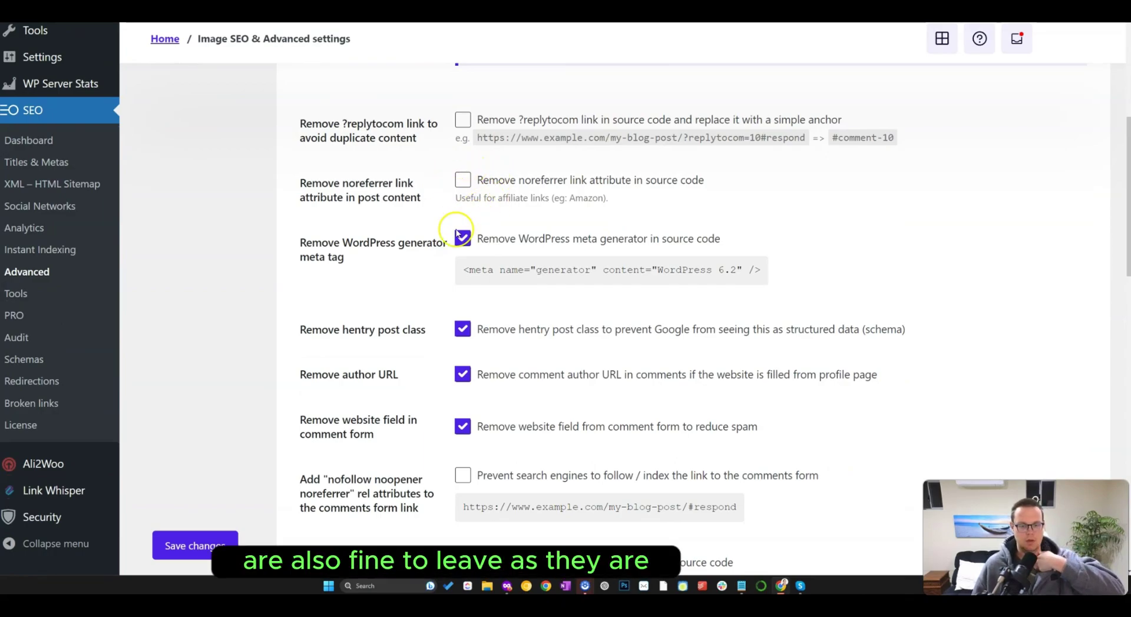
Step: Examine the WordPress generator meta tag option, highlighting its label, the sample tag and the version number inside it
drag(301, 244, 350, 259)
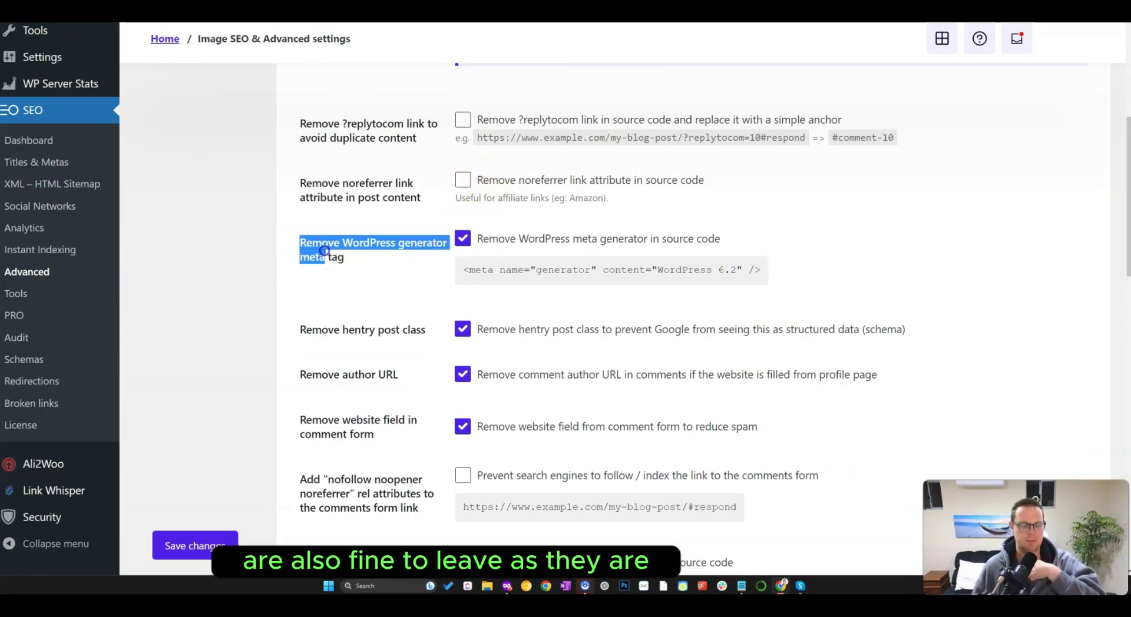
click(357, 264)
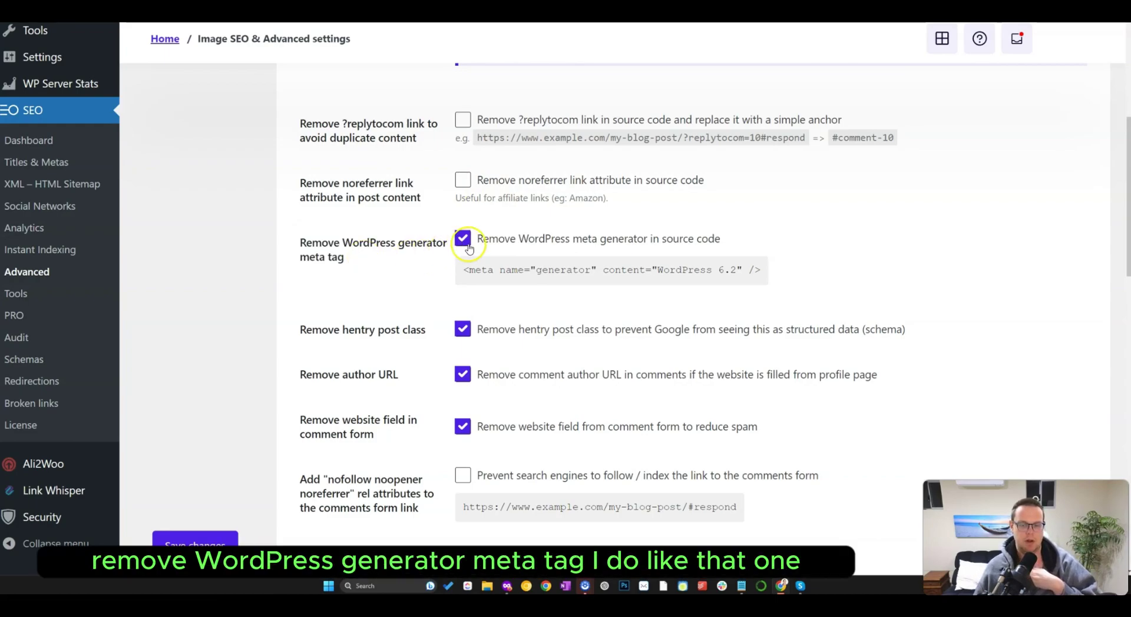
triple_click(554, 266)
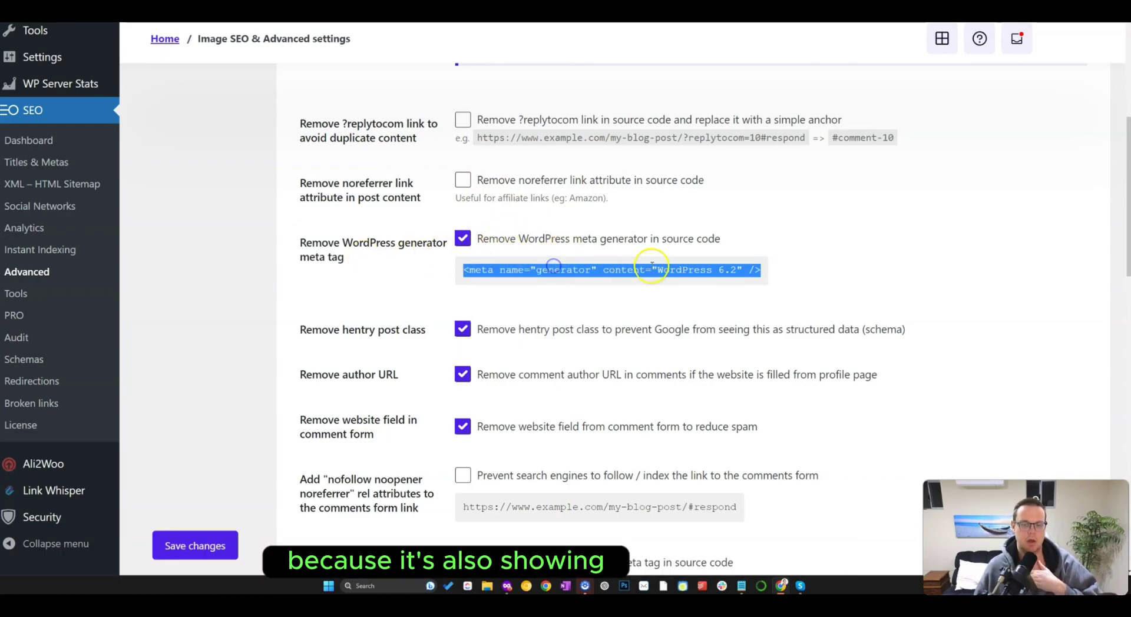
click(697, 271)
drag(651, 270, 765, 270)
double_click(726, 271)
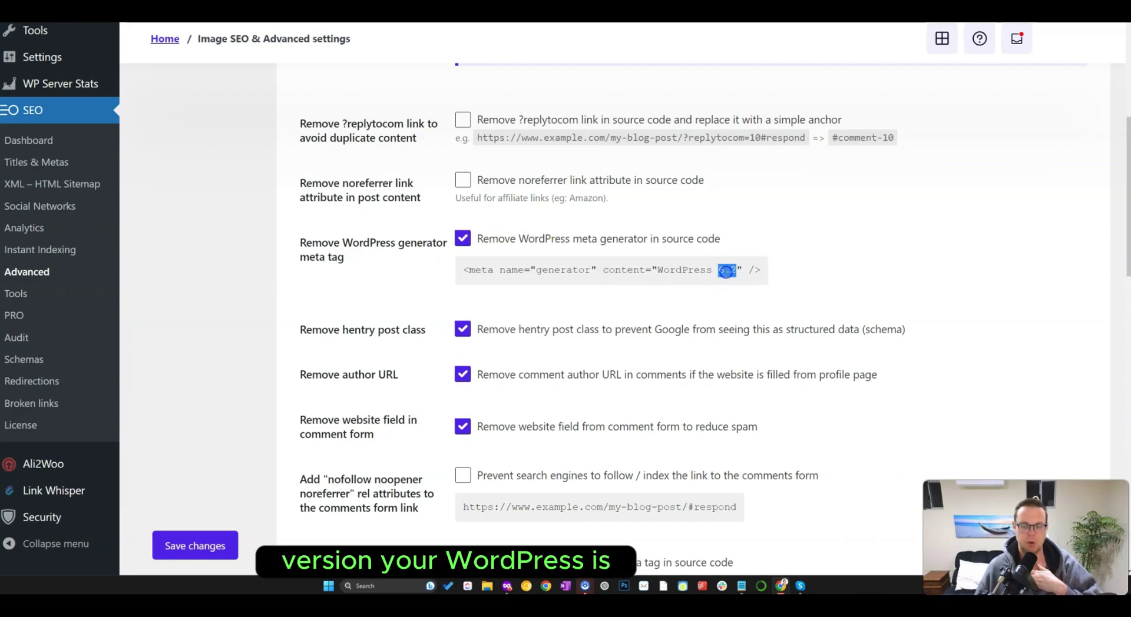
triple_click(726, 271)
Step: Review the hentry class, author URL and comment website field options, continuing to the shortlink and Windows Live Writer meta tags
scroll(560, 298, down, 2)
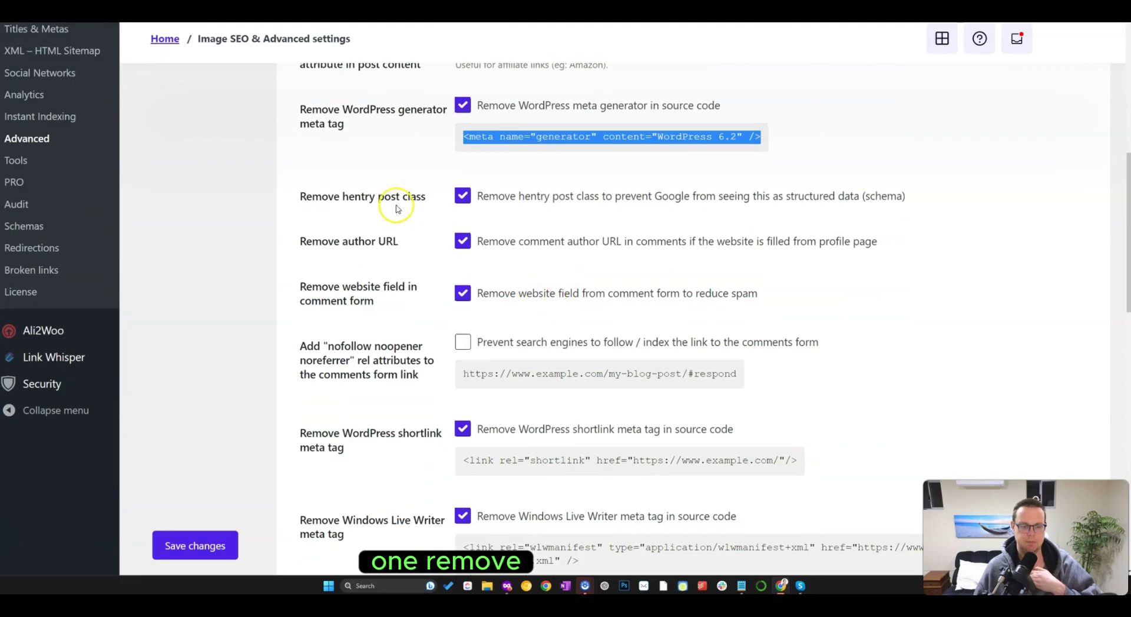
drag(306, 248, 426, 245)
click(428, 244)
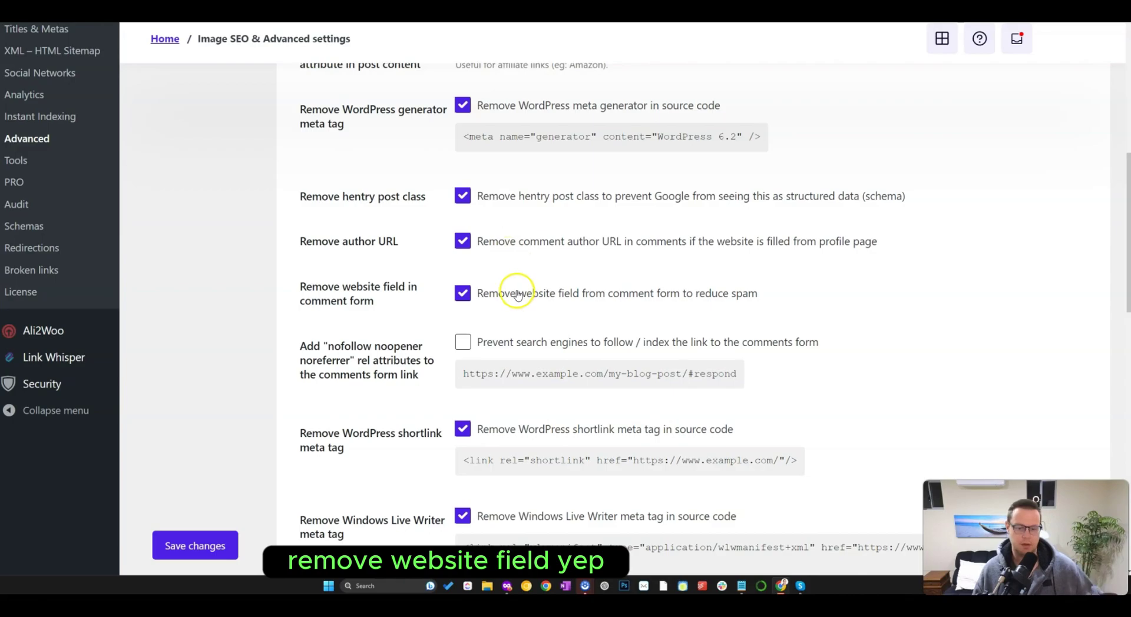
scroll(495, 336, down, 2)
scroll(515, 321, down, 1)
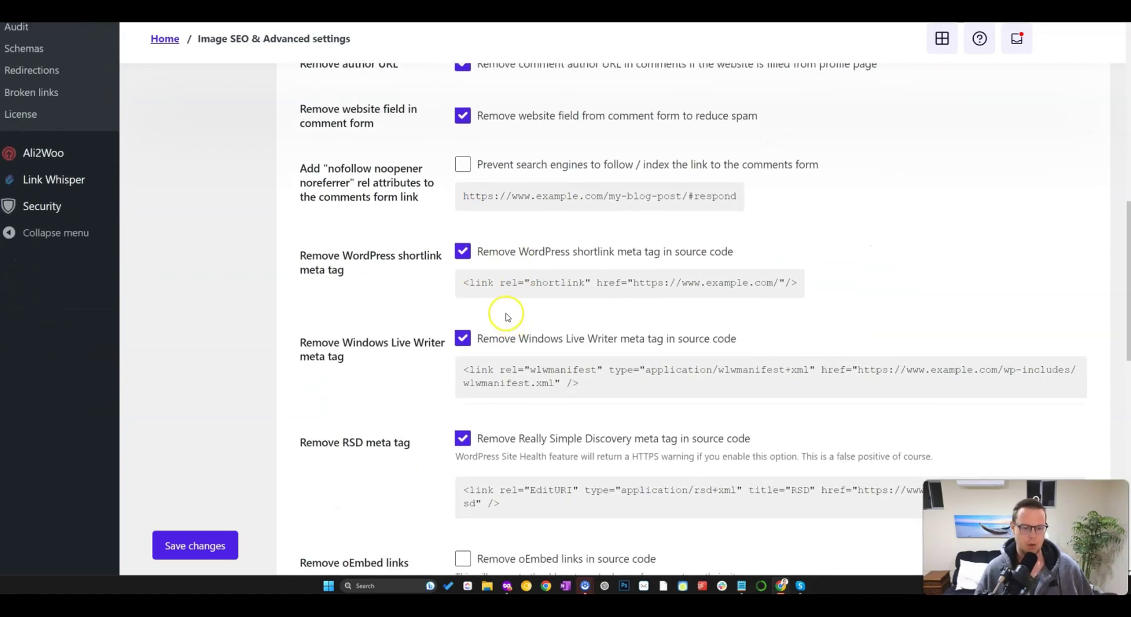
scroll(589, 283, down, 2)
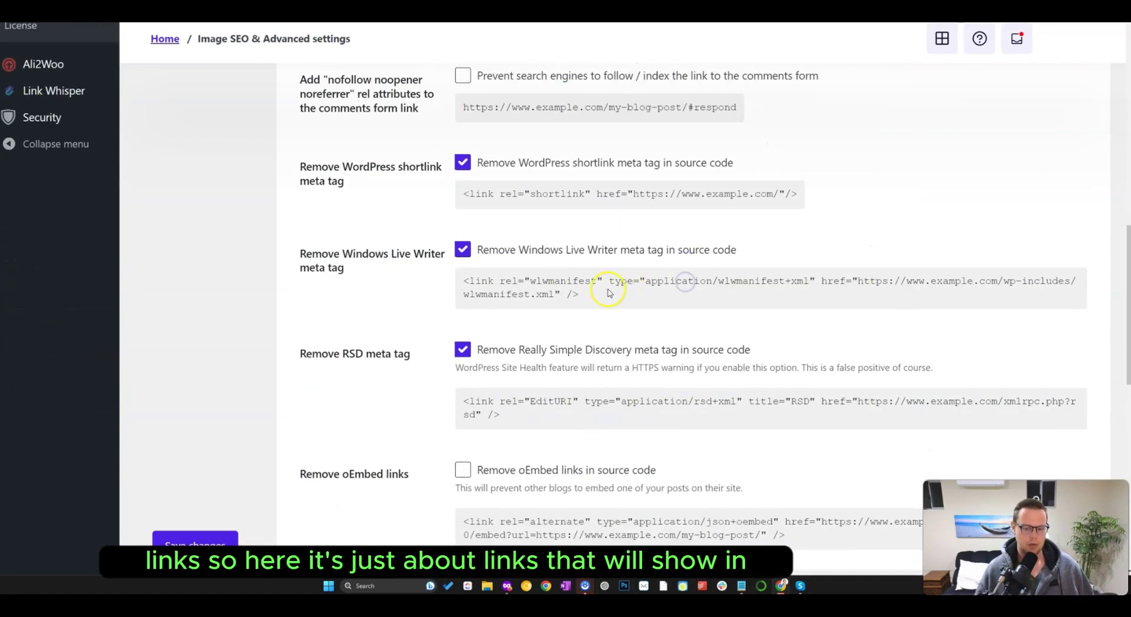
Step: Highlight the Windows Live Writer sample tag, inspect the links in the store's page source, and return to the Advanced settings
triple_click(683, 282)
click(462, 278)
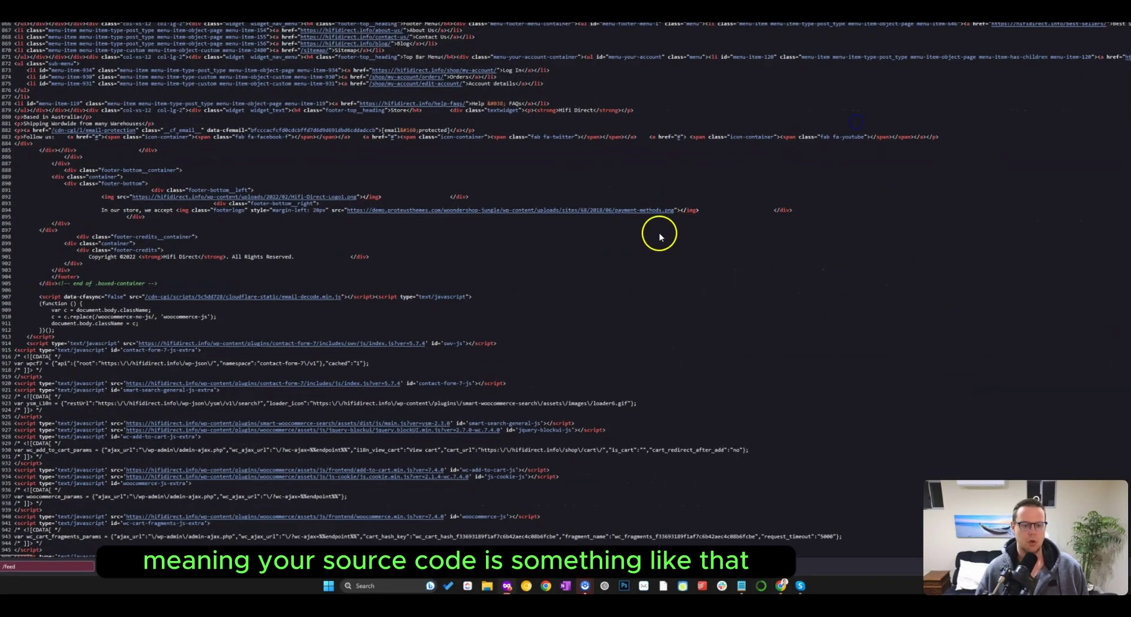
scroll(660, 235, up, 3)
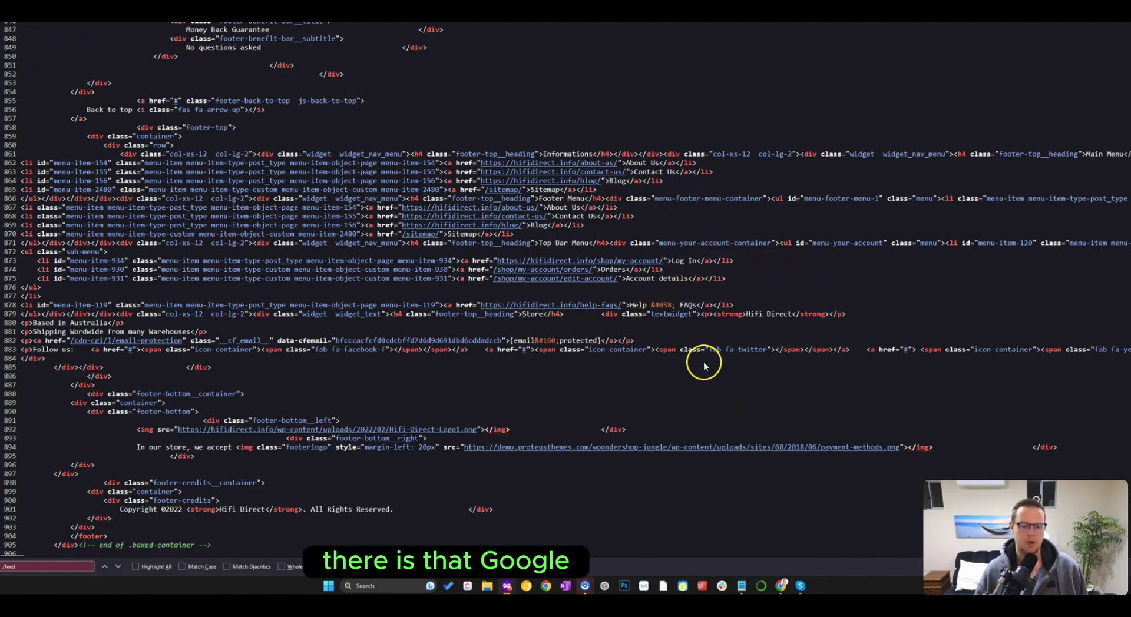
key(ctrl+w)
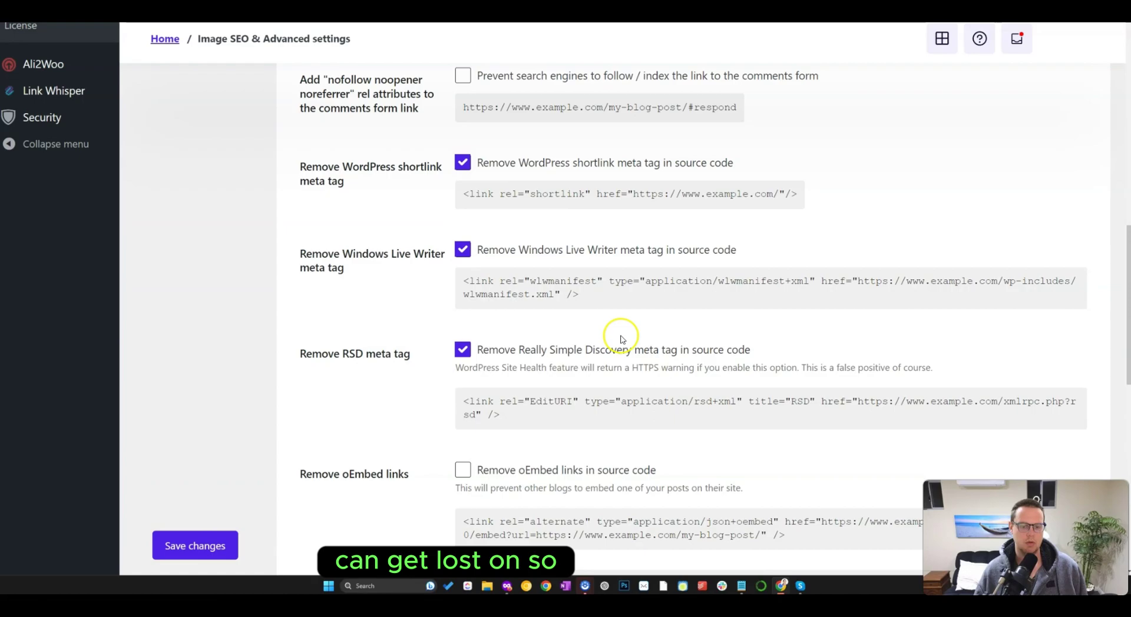
Step: Highlight the wlwmanifest sample tag for closer reading and review the RSD, oEmbed and X-Pingback removal options
triple_click(681, 282)
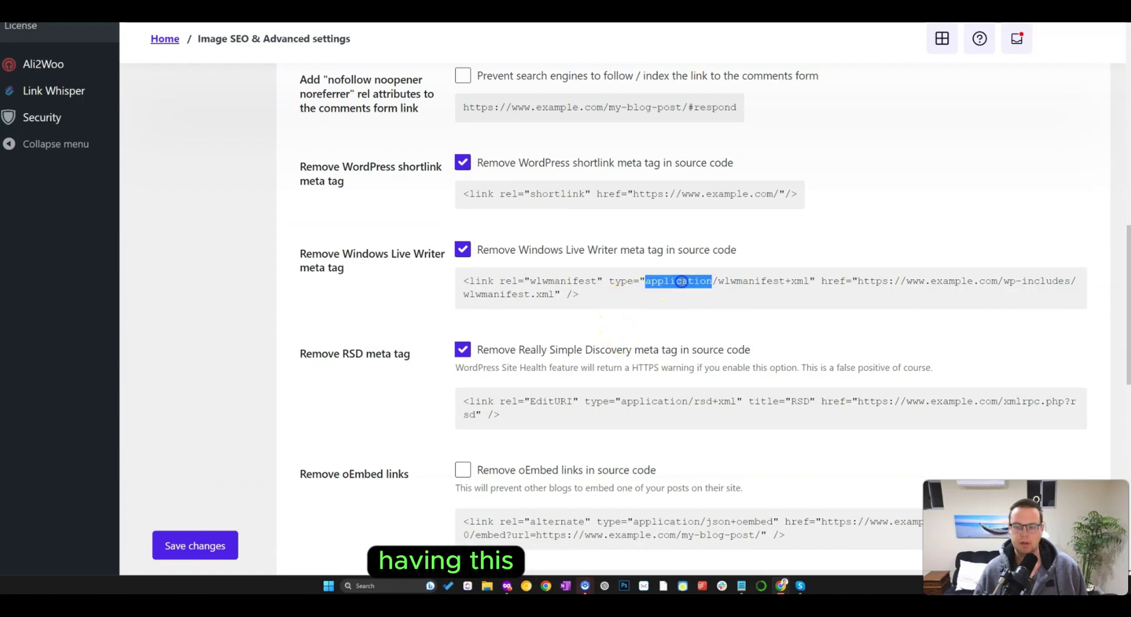
triple_click(568, 294)
triple_click(465, 281)
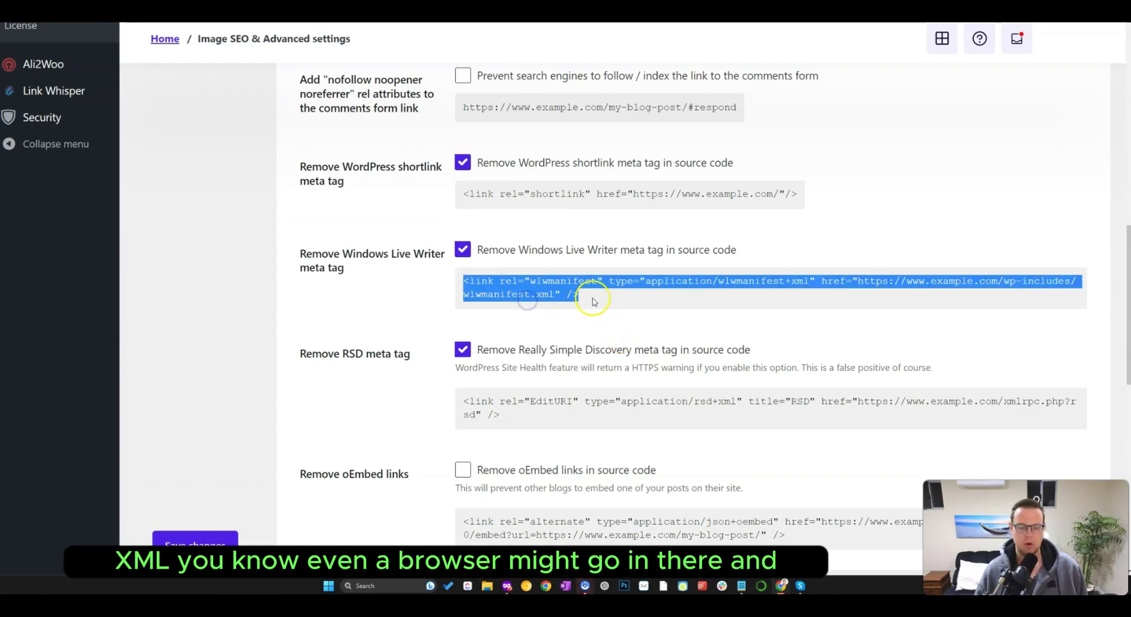
click(628, 301)
triple_click(478, 291)
click(463, 285)
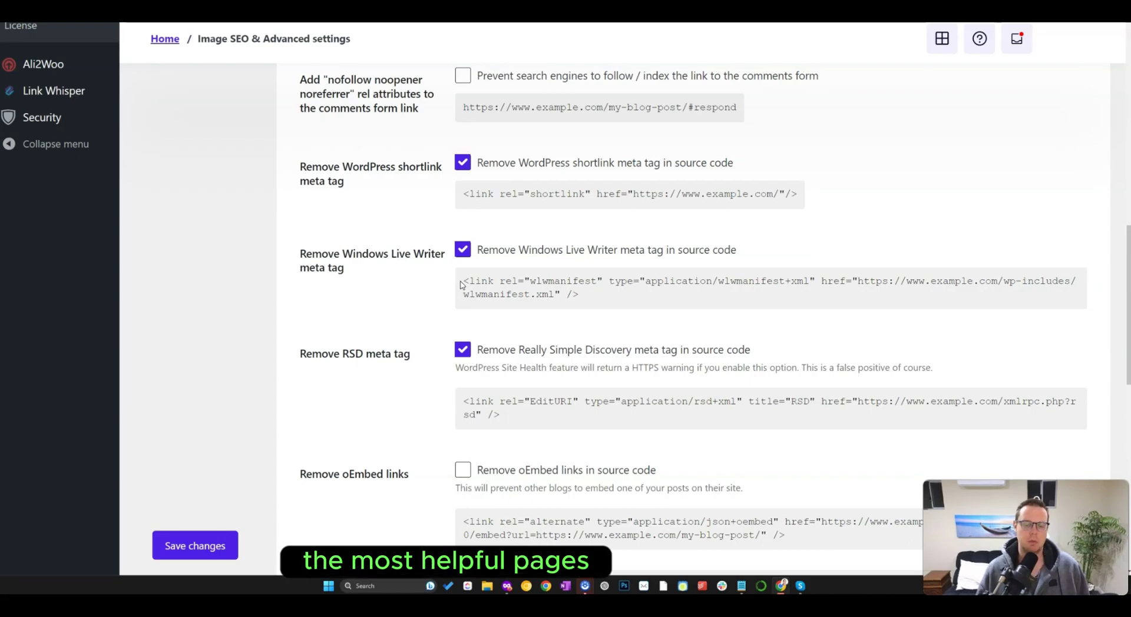
scroll(460, 285, down, 2)
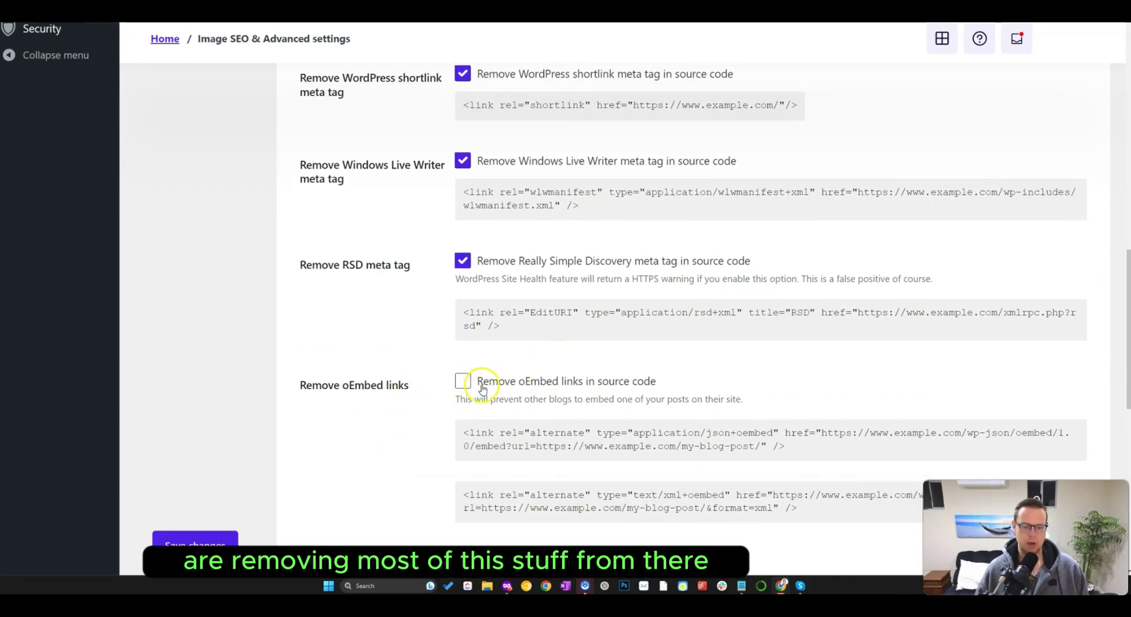
scroll(471, 381, down, 2)
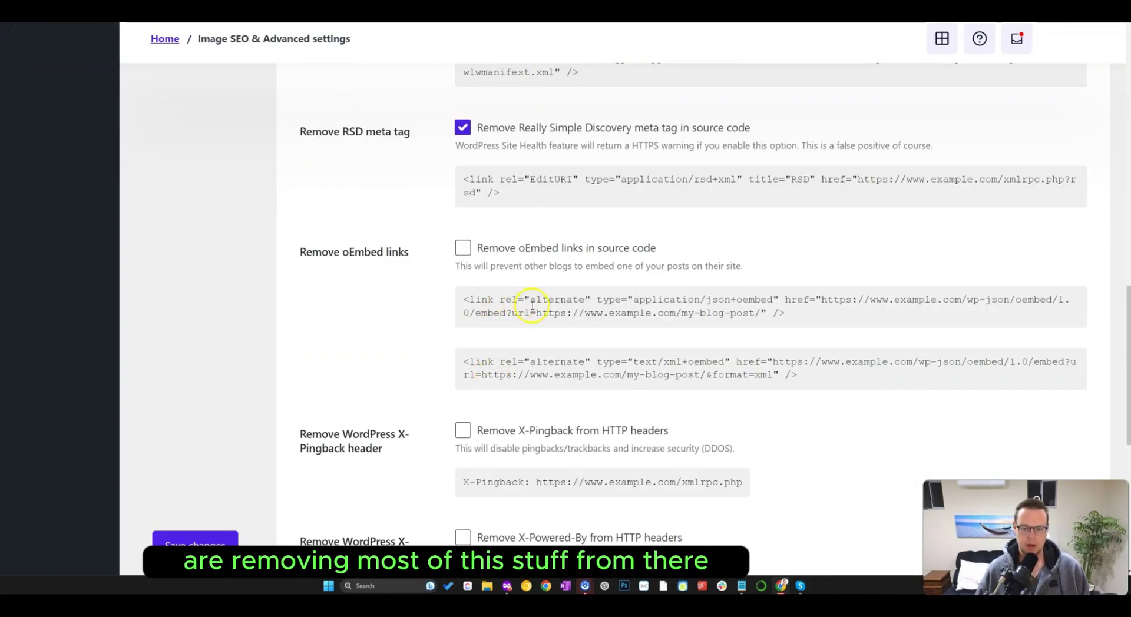
Step: Highlight the description under the oEmbed links removal option for closer reading and clear the highlight
drag(305, 252, 456, 271)
click(815, 267)
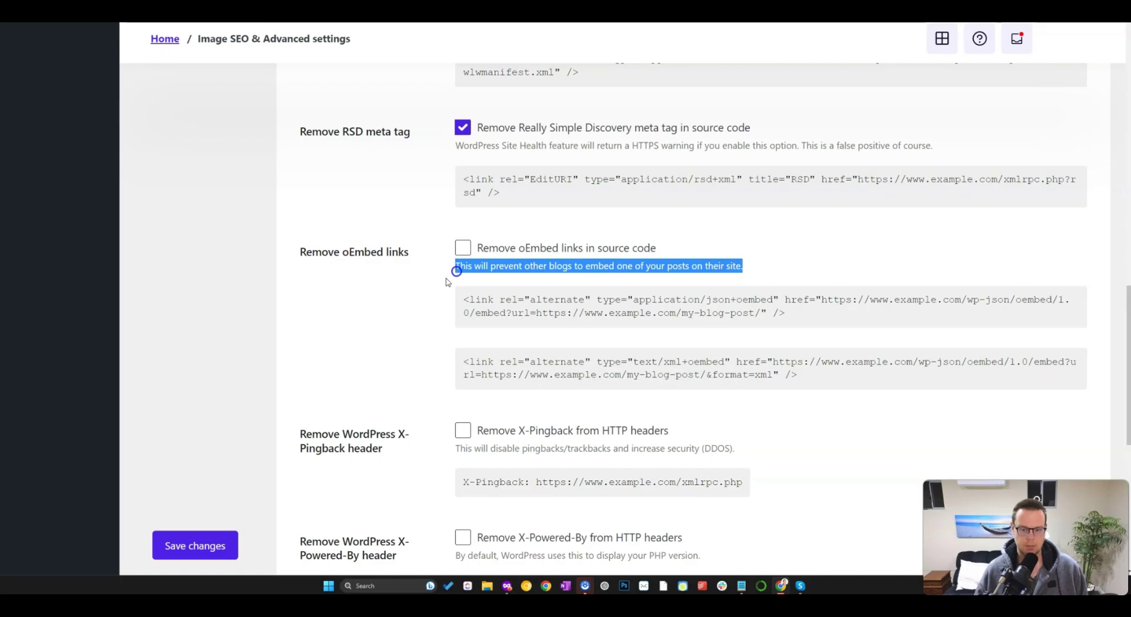
click(421, 293)
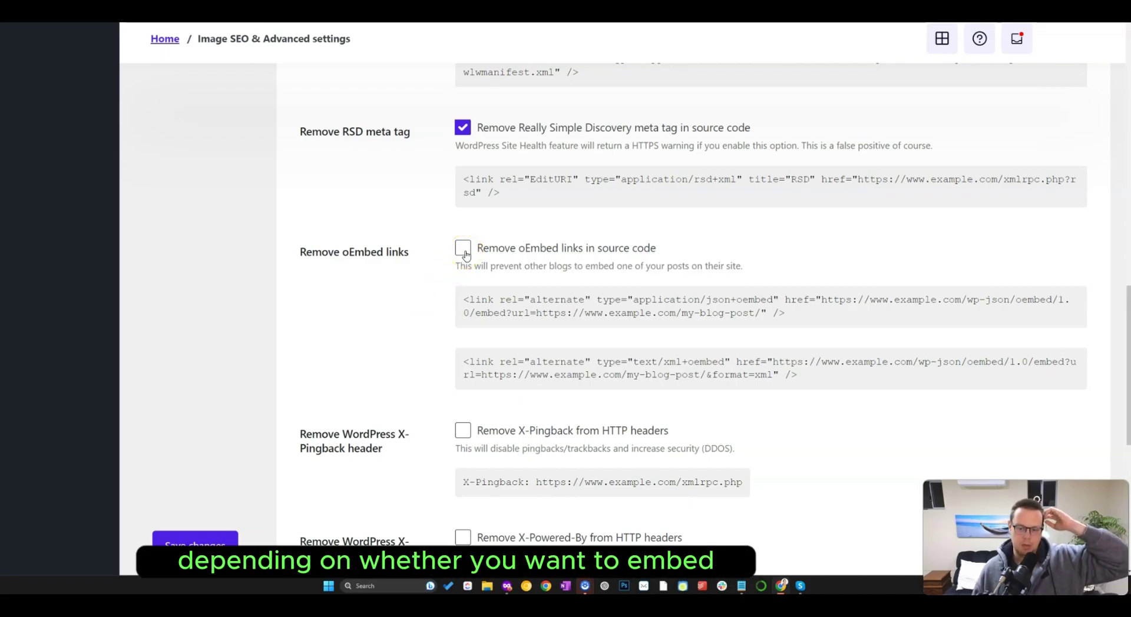
Step: Try enabling the removal of oEmbed links in the source code, and switch the option off again
drag(710, 247, 358, 252)
click(482, 288)
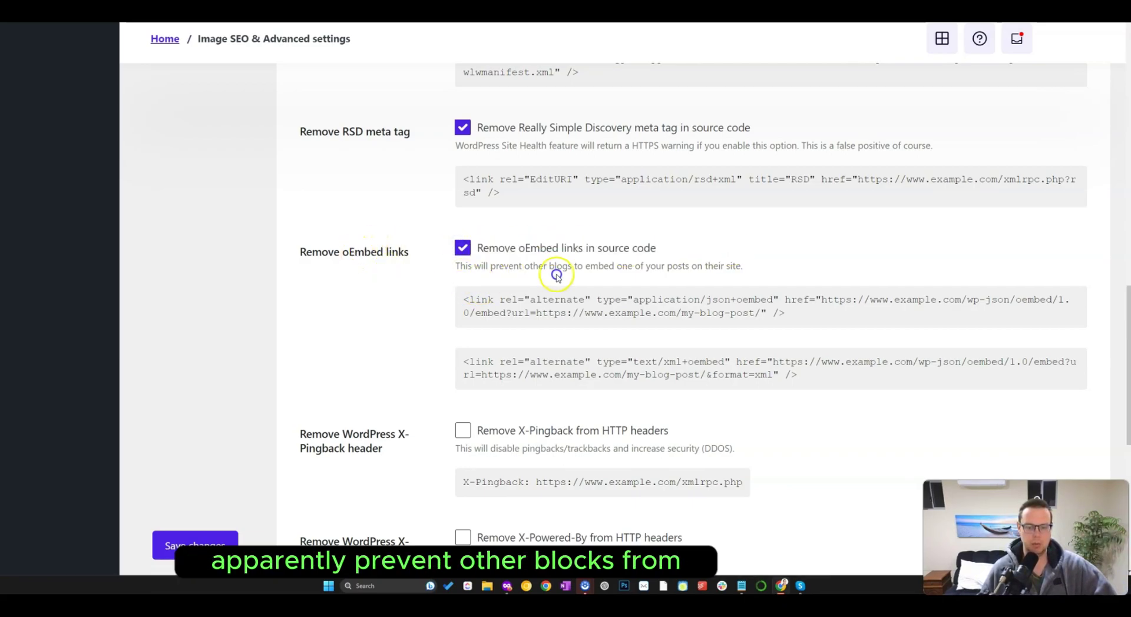
click(348, 357)
scroll(378, 361, down, 1)
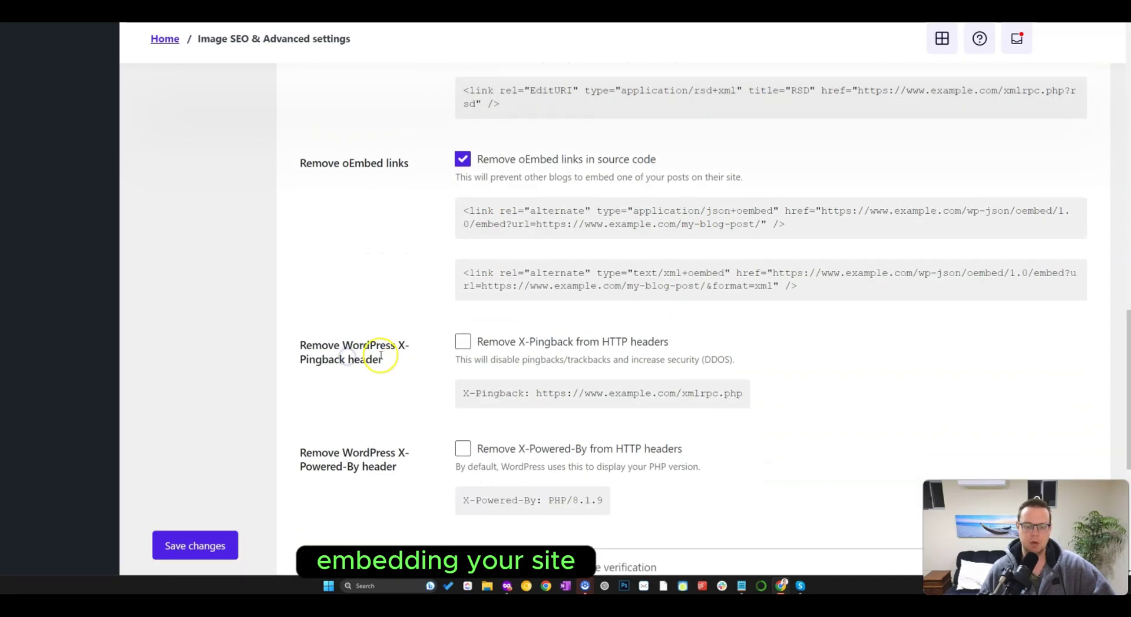
click(463, 159)
Step: Enable the removal of X-Powered-By from the HTTP headers and highlight the option's description about the PHP version
scroll(429, 268, down, 1)
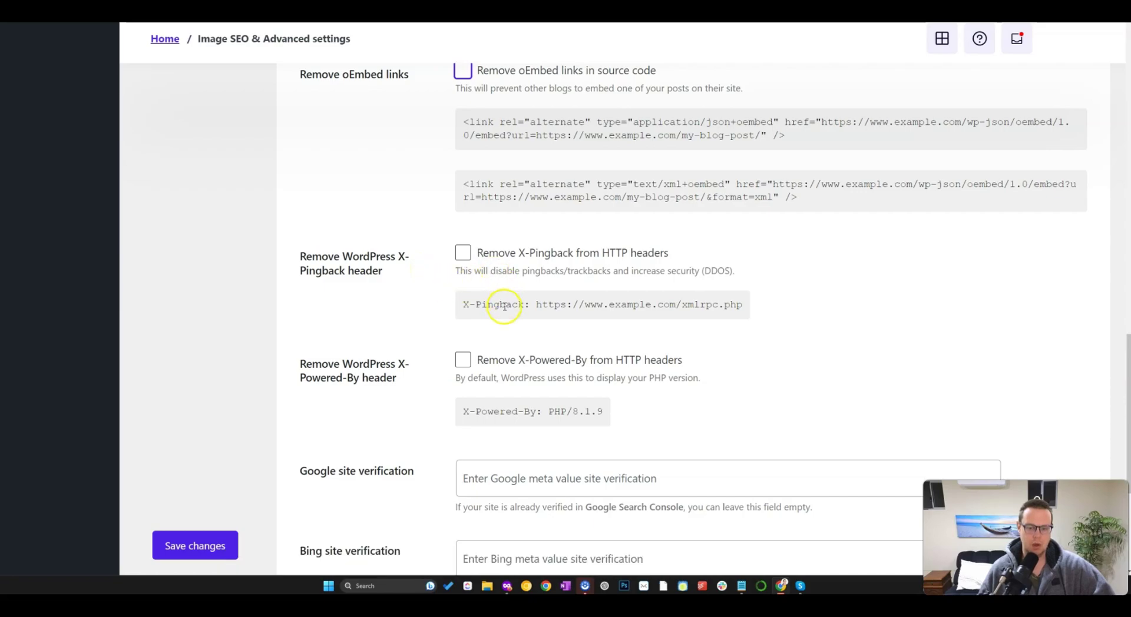
scroll(437, 345, down, 1)
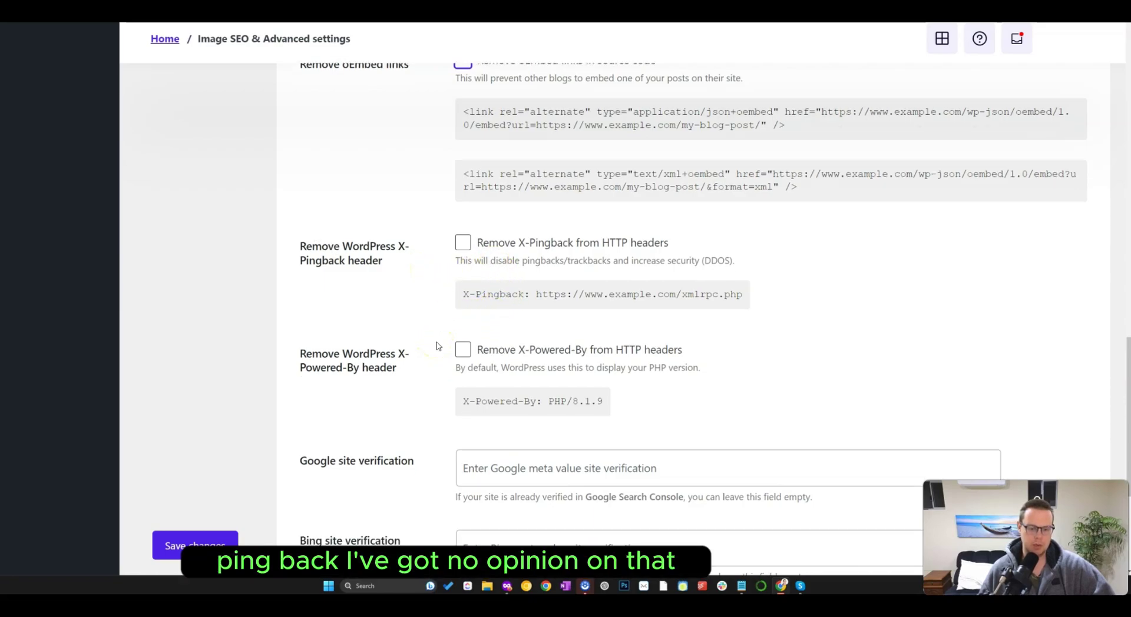
click(463, 315)
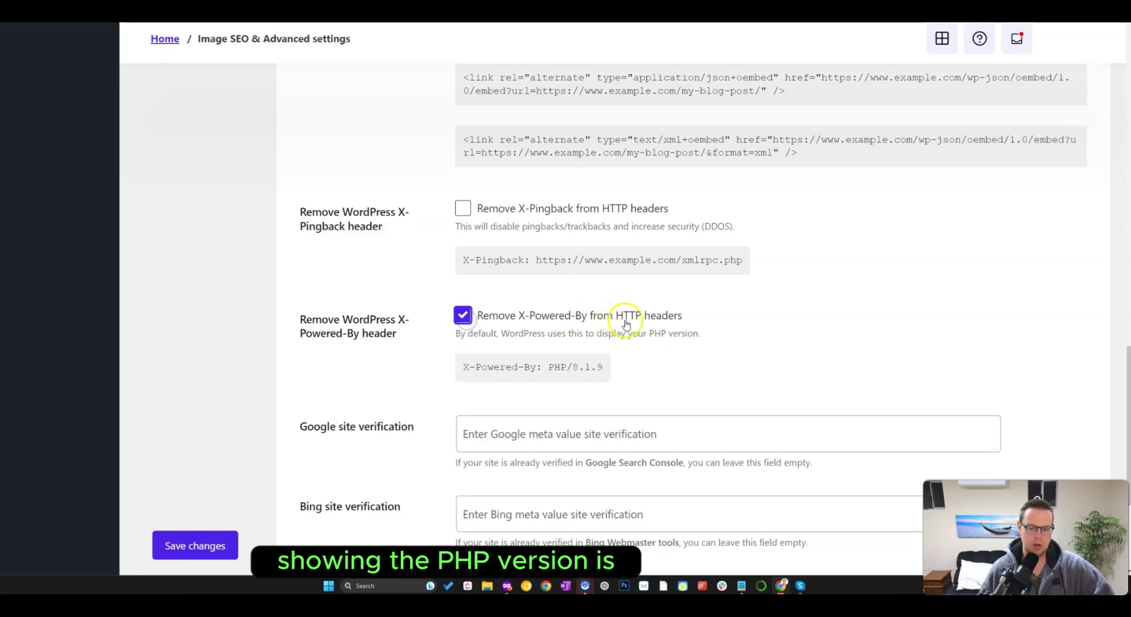
drag(567, 333, 457, 336)
click(457, 336)
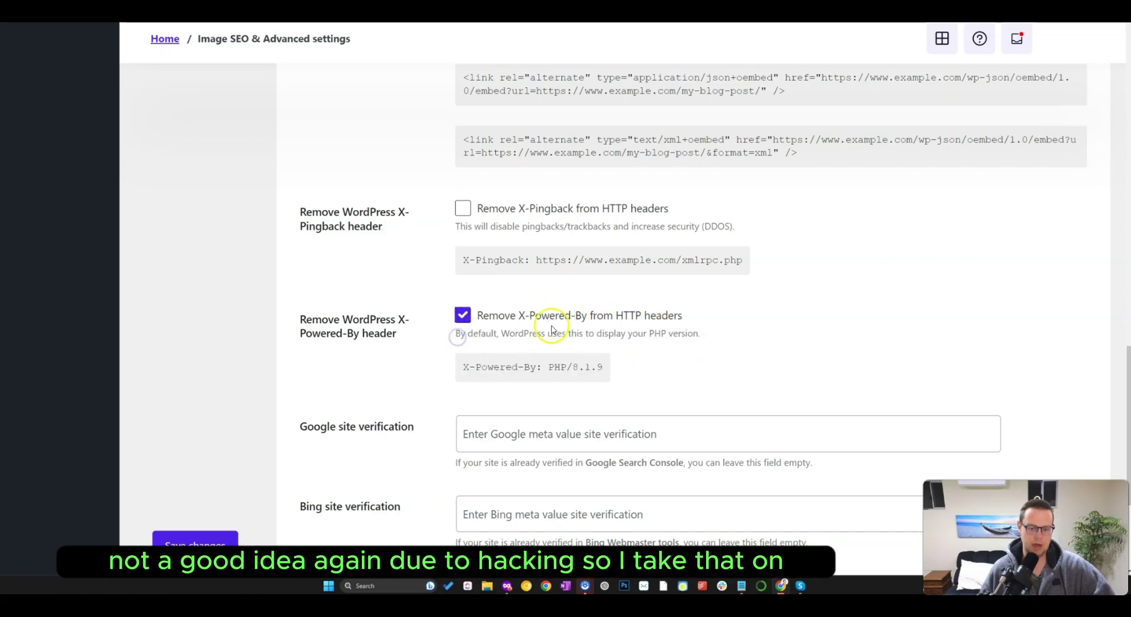
Step: Enable removal of the X-Pingback header from HTTP headers and save the advanced SEO settings
scroll(542, 324, down, 1)
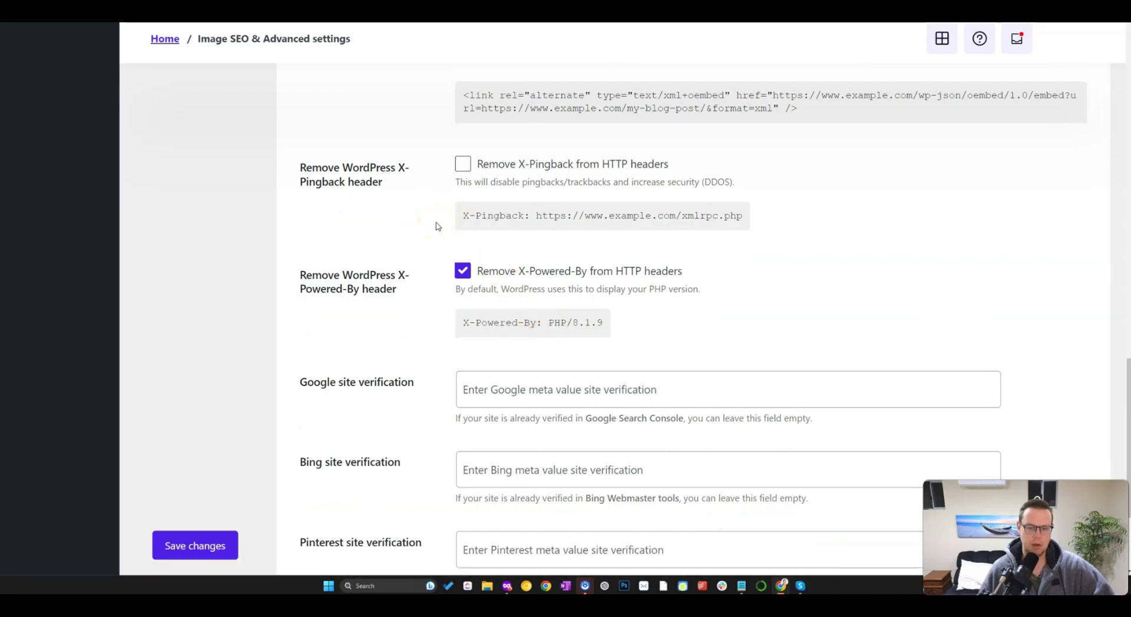
click(467, 168)
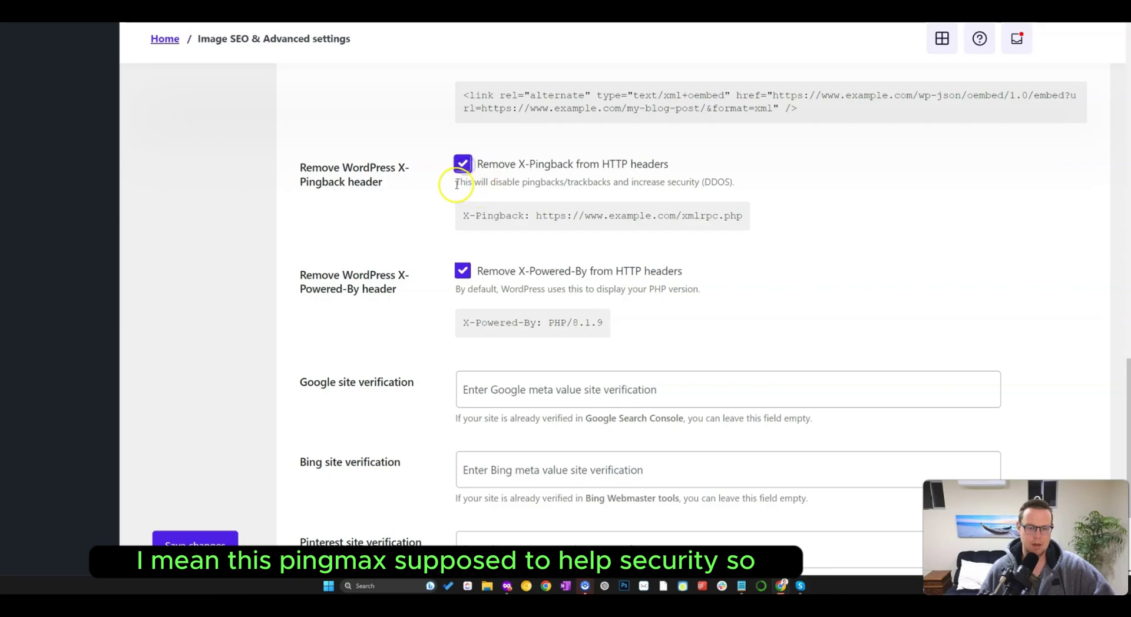
drag(454, 182, 751, 180)
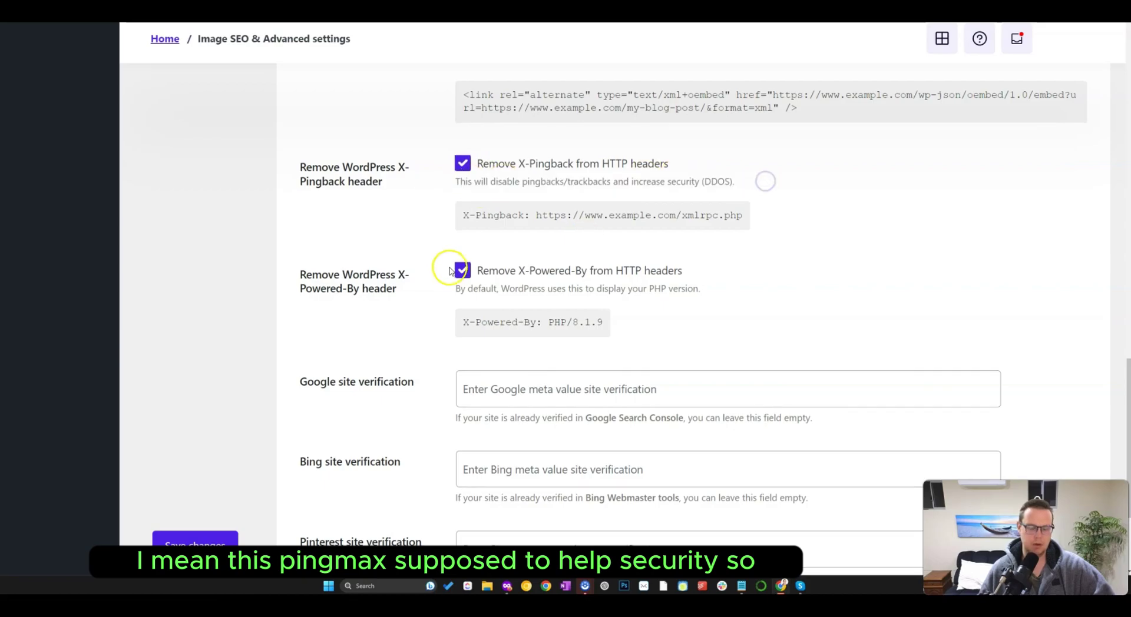
scroll(450, 270, down, 3)
click(214, 504)
Step: Open the product categories list and view the Amplifiers category page on the storefront
scroll(341, 430, up, 20)
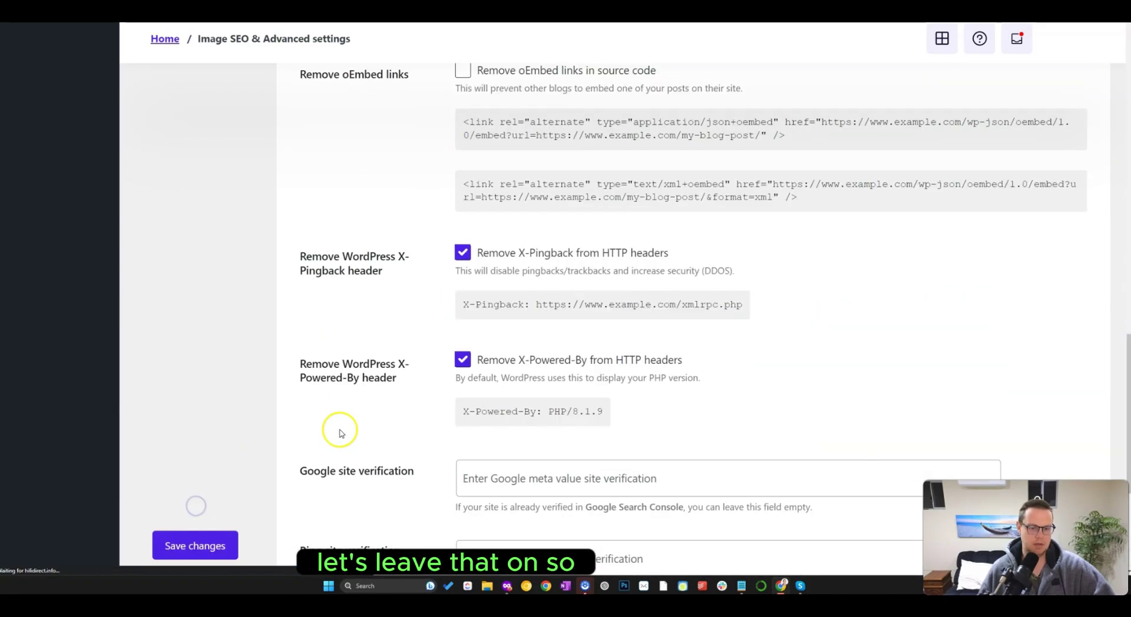
scroll(341, 430, up, 8)
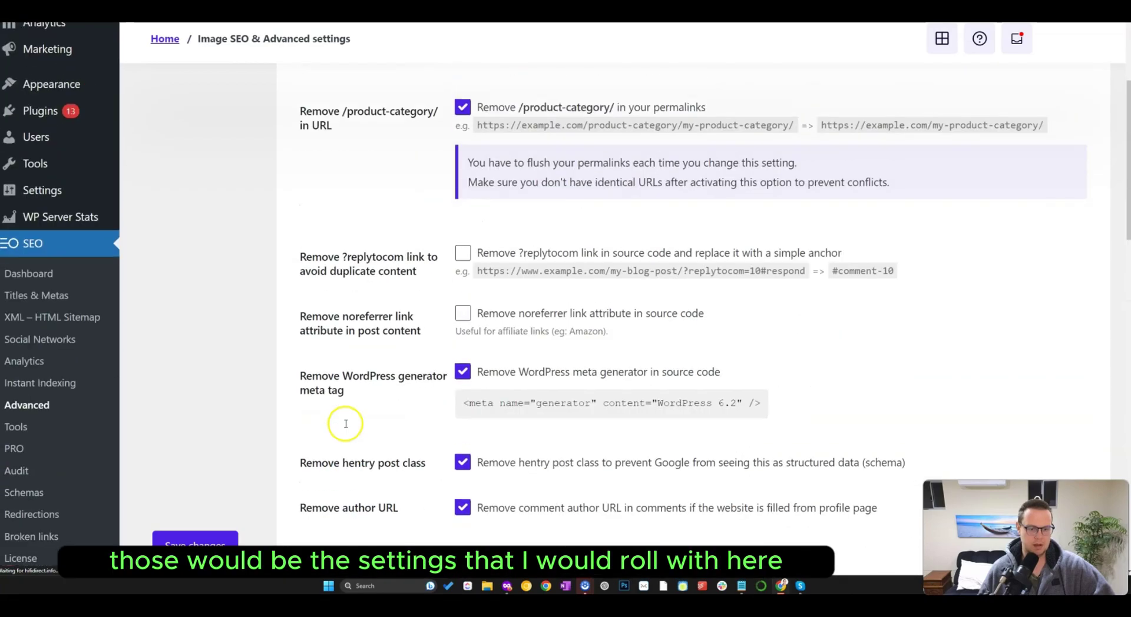
key(ctrl+minus)
key(ctrl+minus)
key(ctrl+minus)
scroll(392, 309, down, 2)
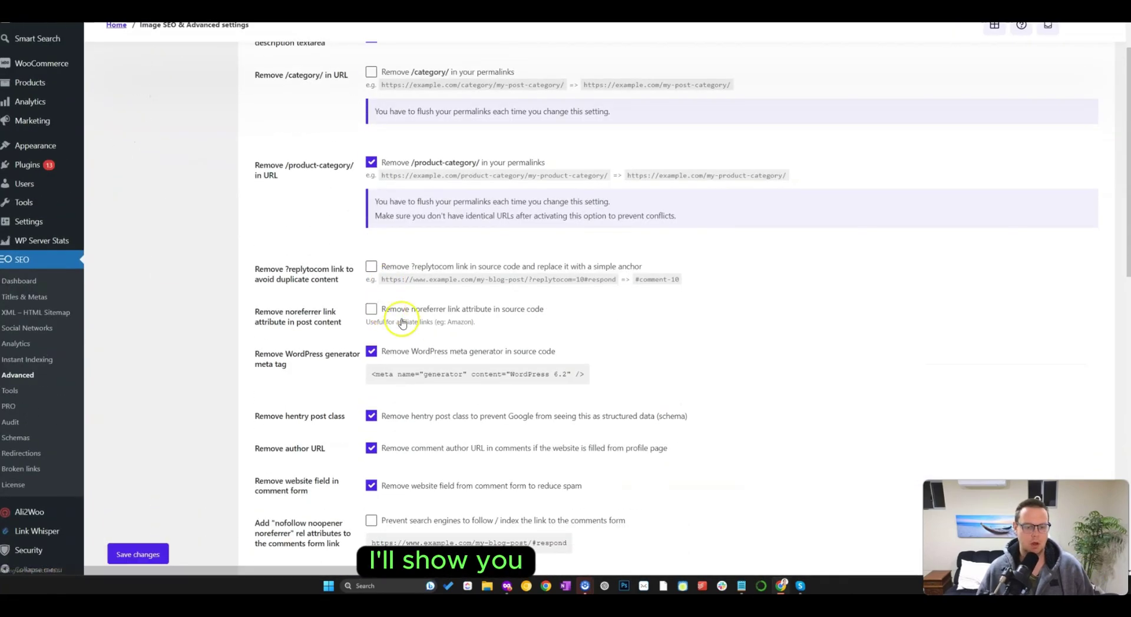
scroll(606, 330, up, 1)
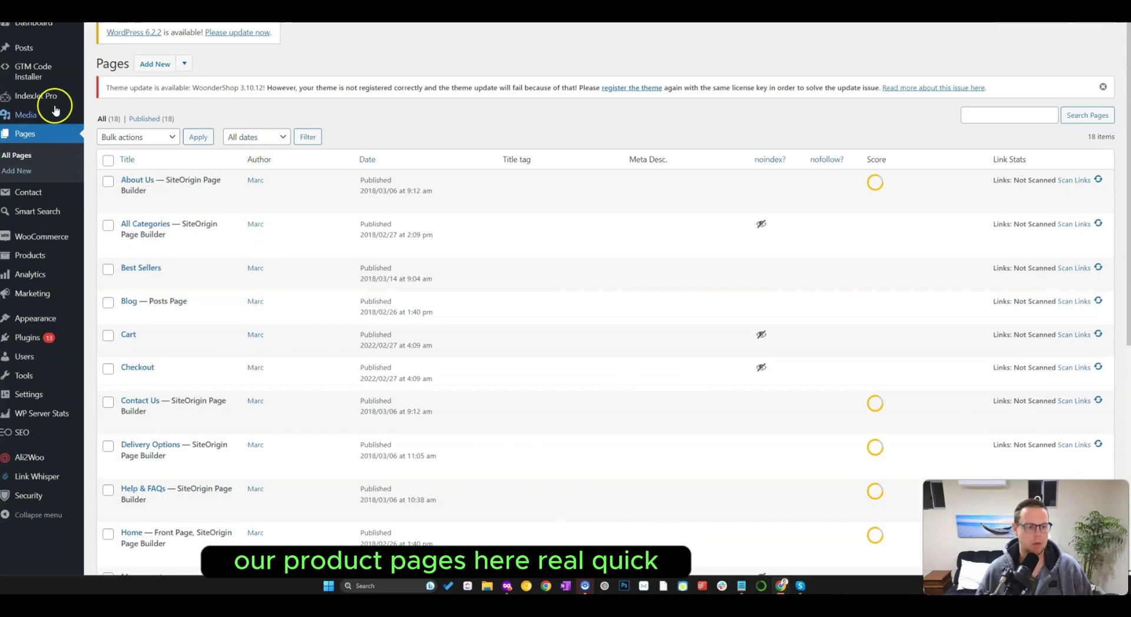
mouse_move(56, 258)
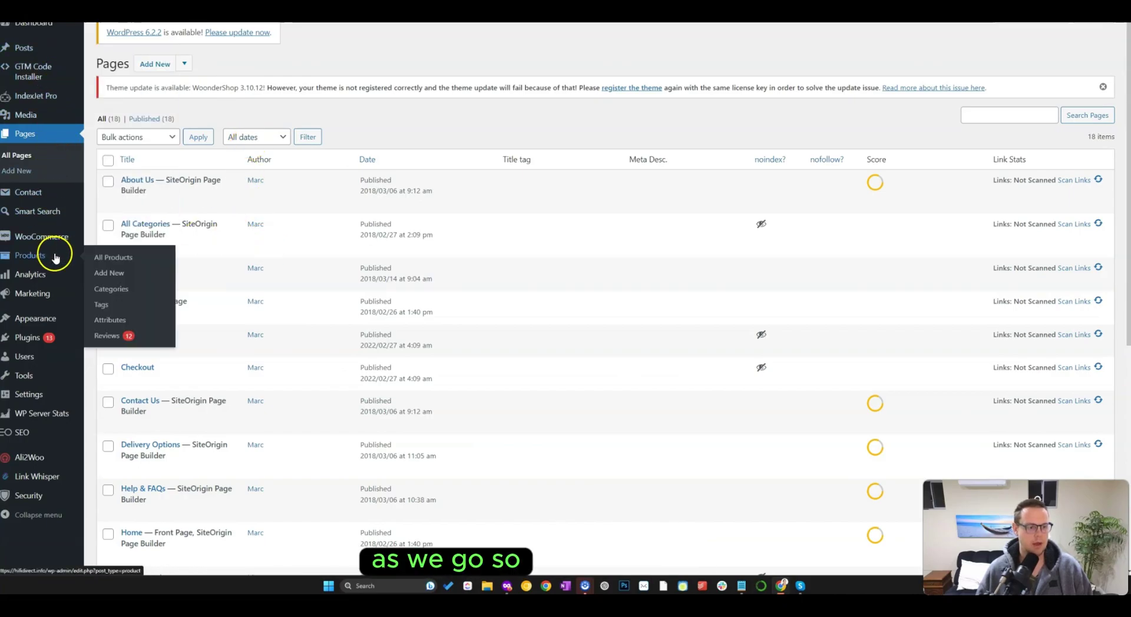
click(121, 288)
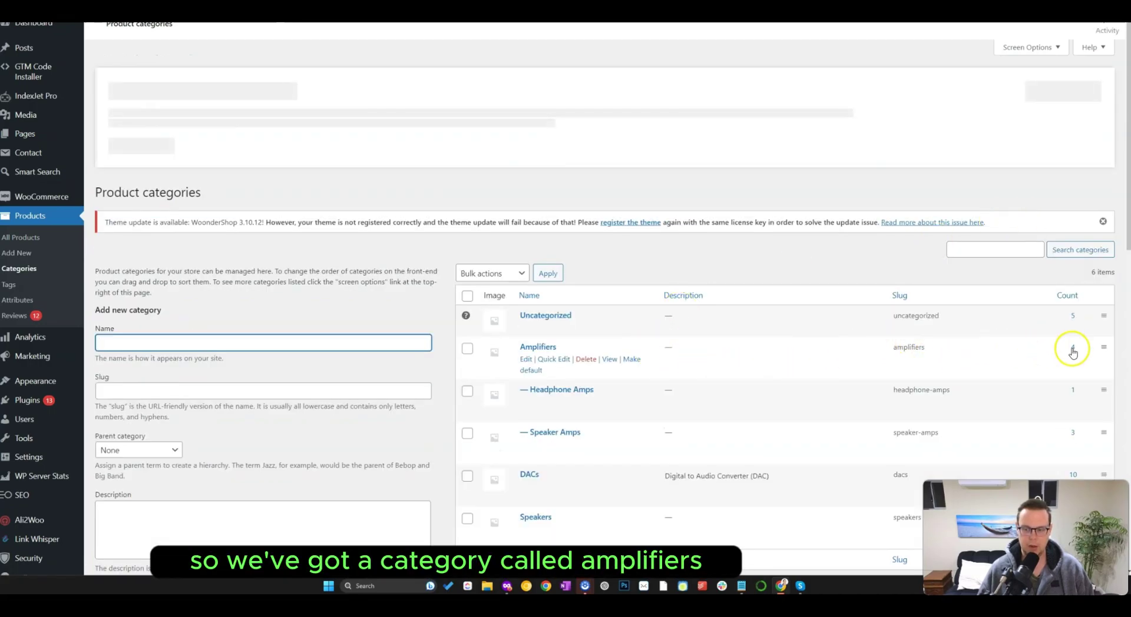
click(610, 354)
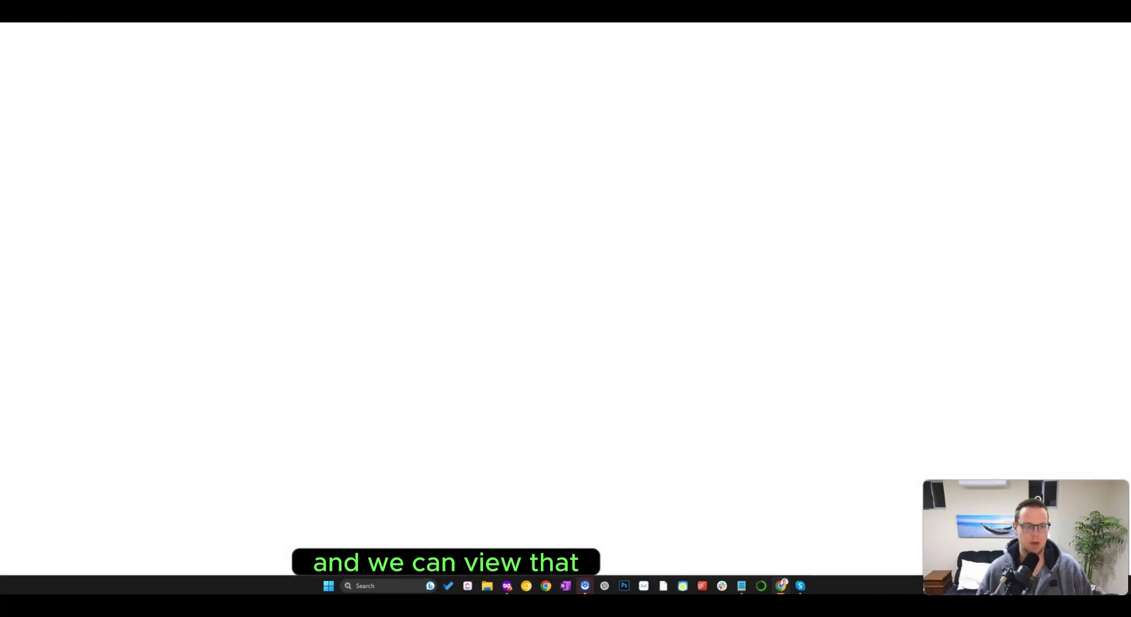
key(alt+Tab)
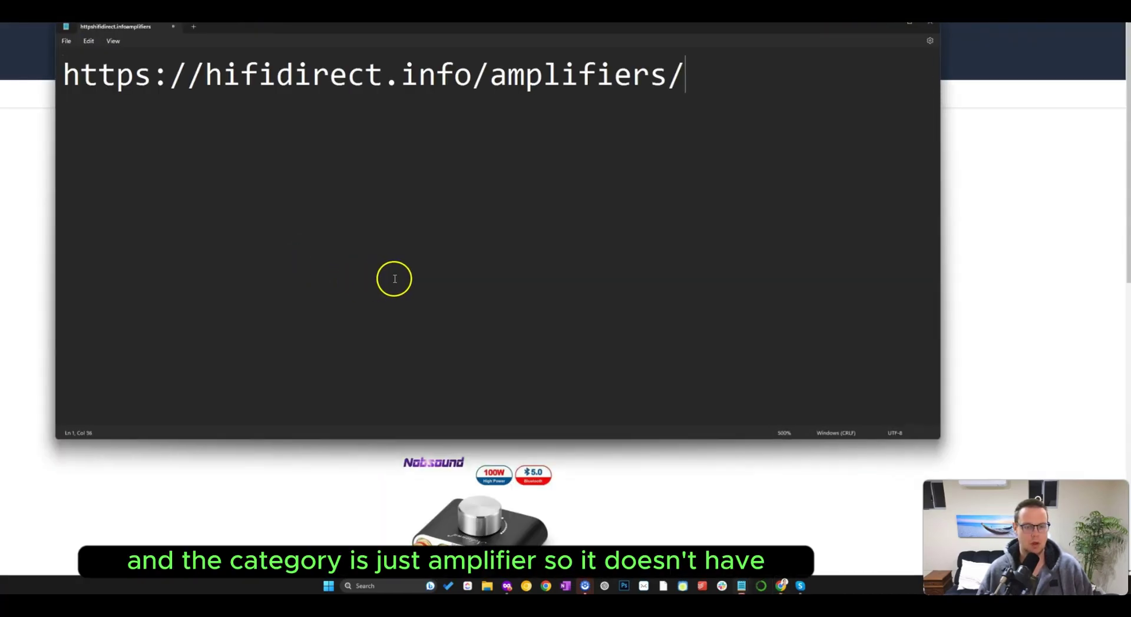
scroll(495, 260, down, 2)
drag(625, 29, 686, 149)
drag(777, 209, 63, 195)
click(394, 255)
Step: Return to the advanced SEO settings, disable removing /product-category/ from permalinks, and save the changes
click(211, 35)
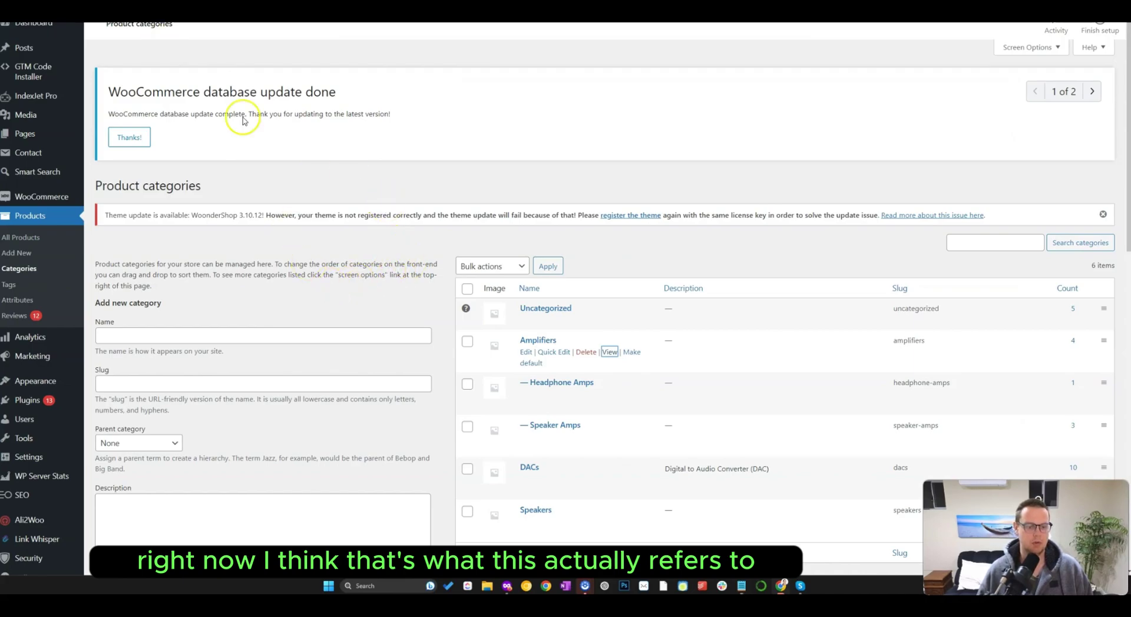
scroll(71, 298, down, 2)
key(ctrl+Tab)
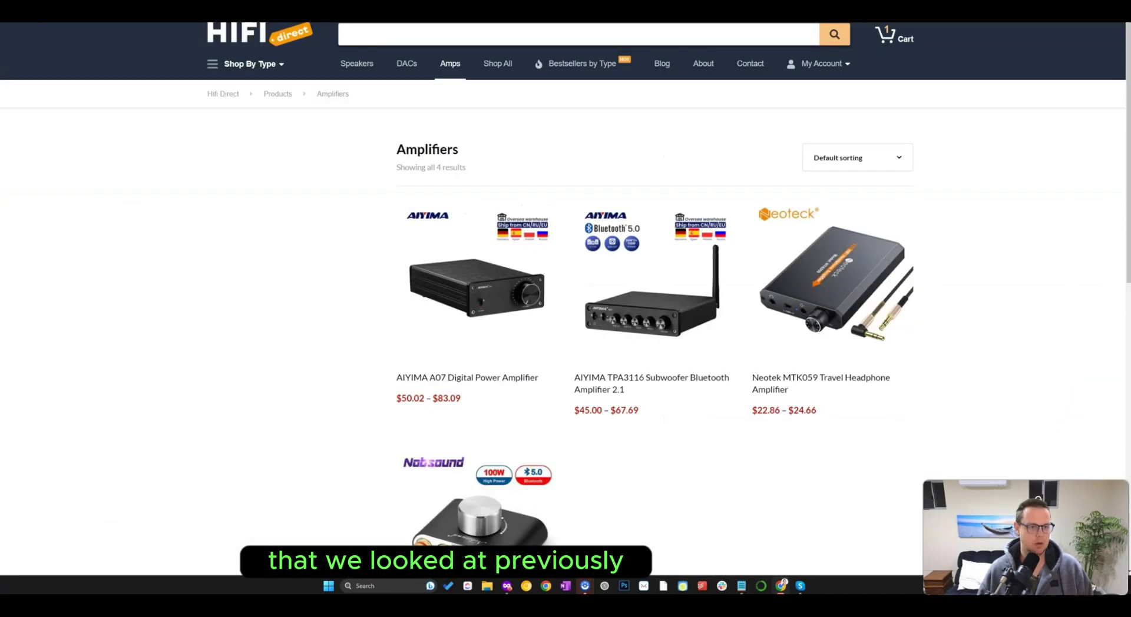
key(ctrl+Tab)
scroll(213, 158, up, 1)
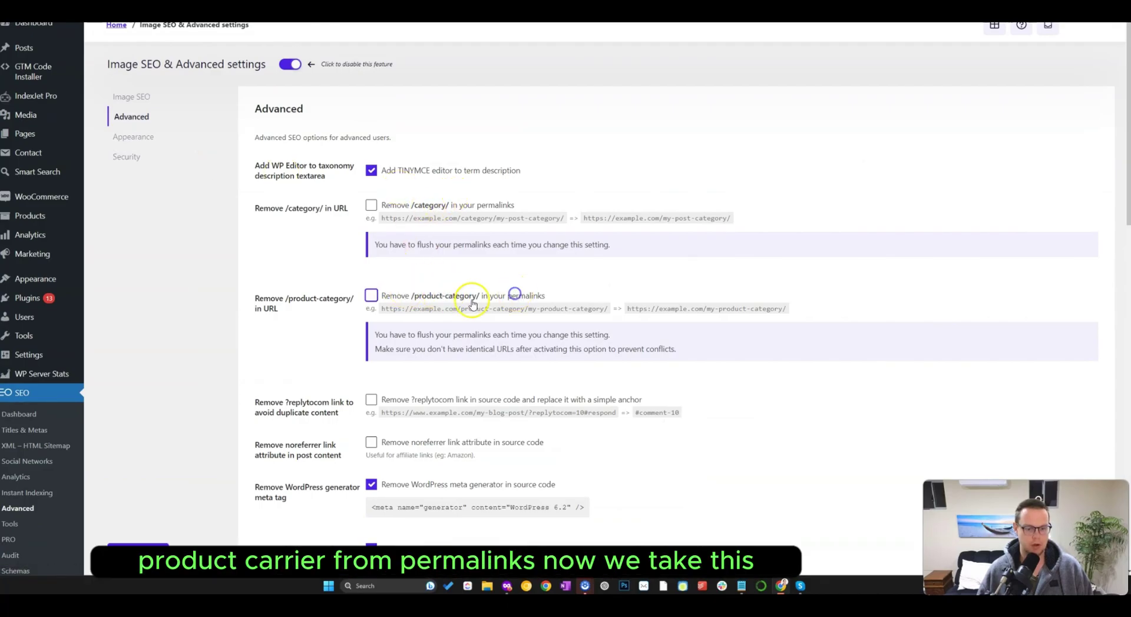
click(155, 544)
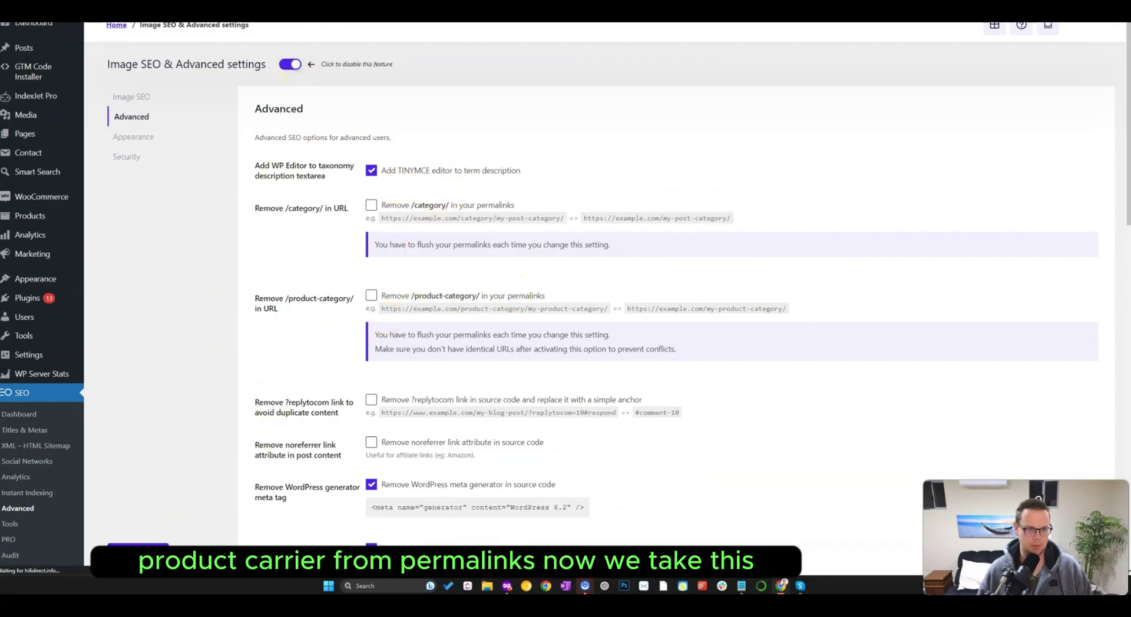
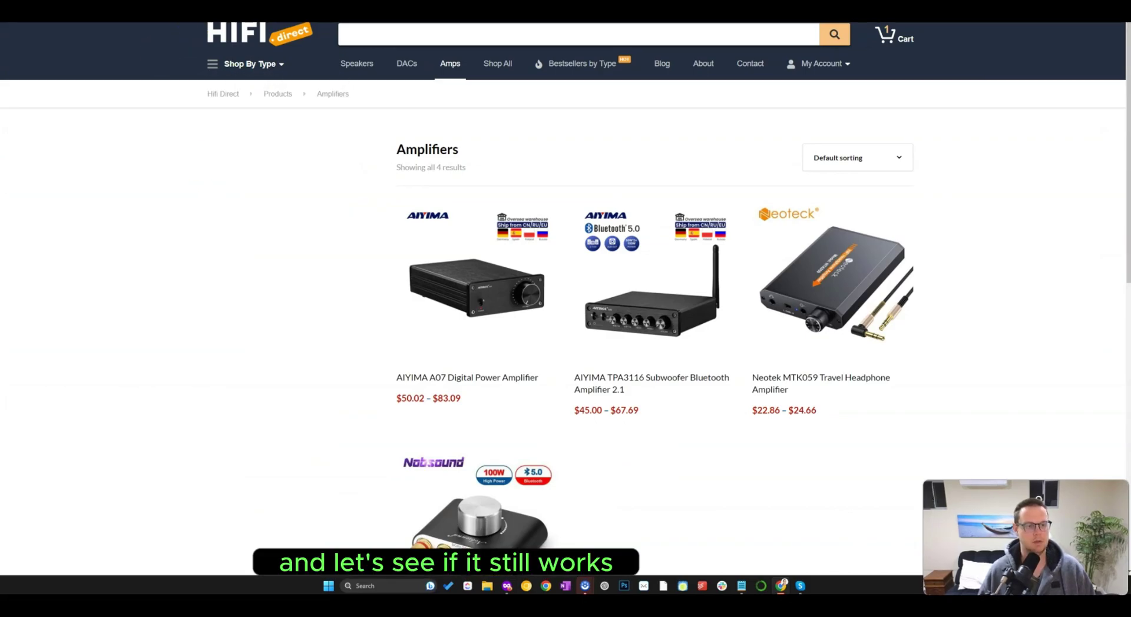
Step: Test on the storefront whether the Amplifiers category address still works with the saved permalink setting
click(285, 96)
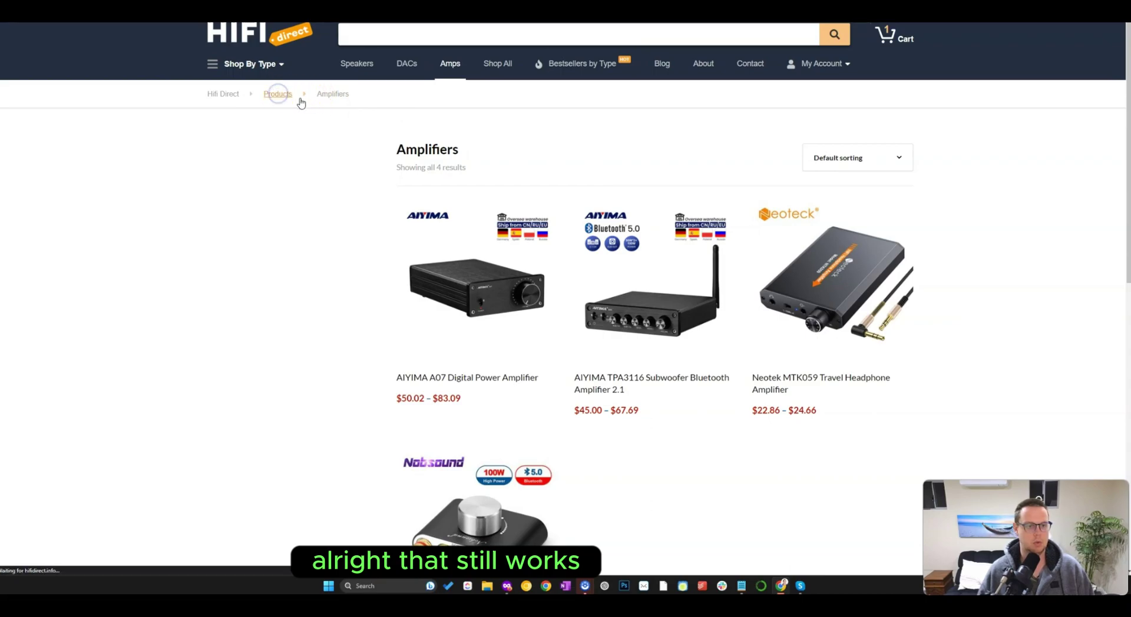
click(61, 30)
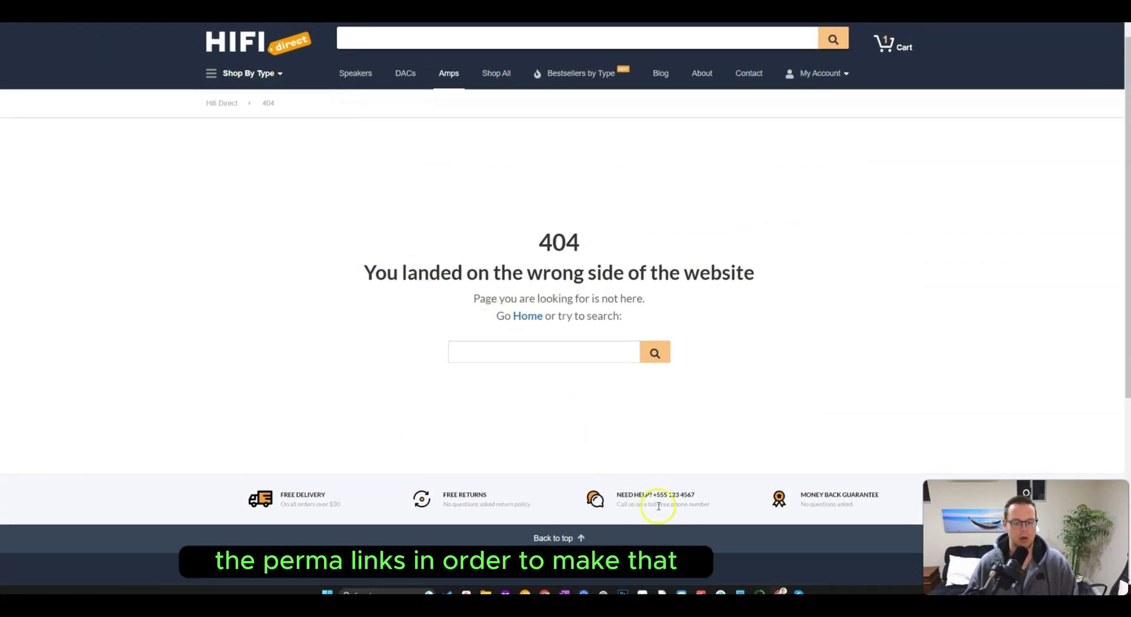
mouse_move(741, 591)
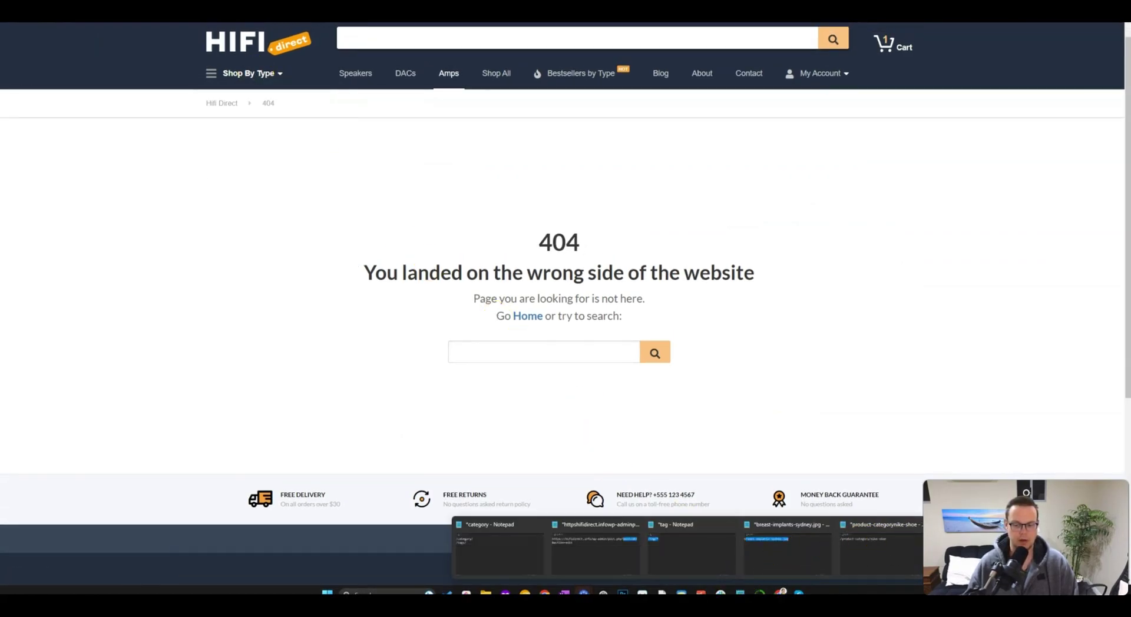
click(855, 545)
key(Return)
text(https://hifidirect.info/amplifiers/)
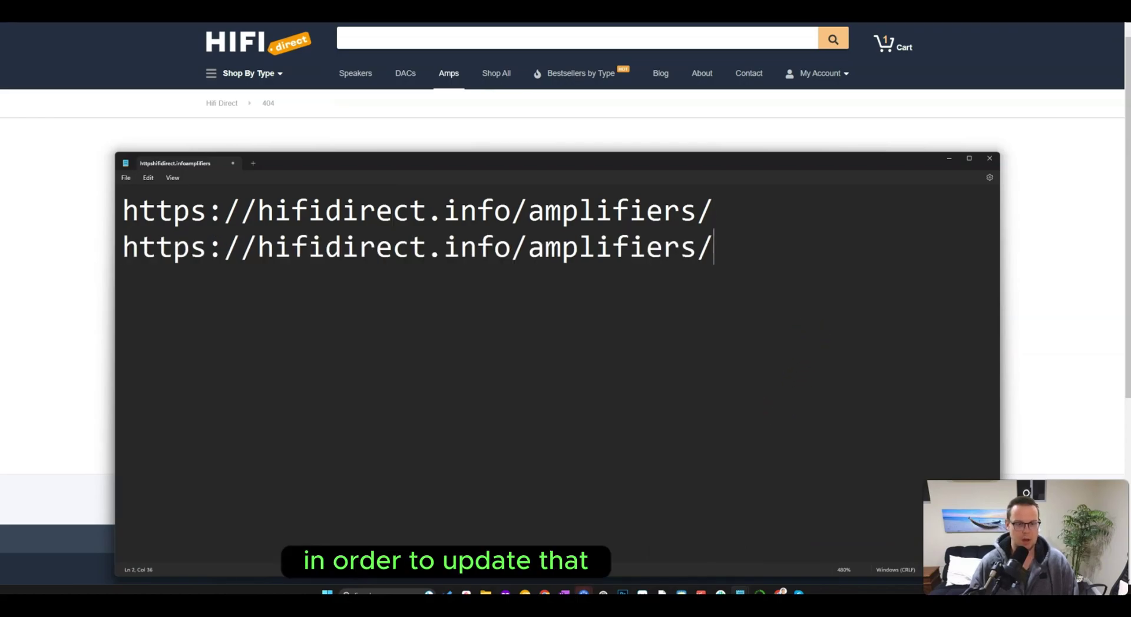
click(529, 250)
text(product-c)
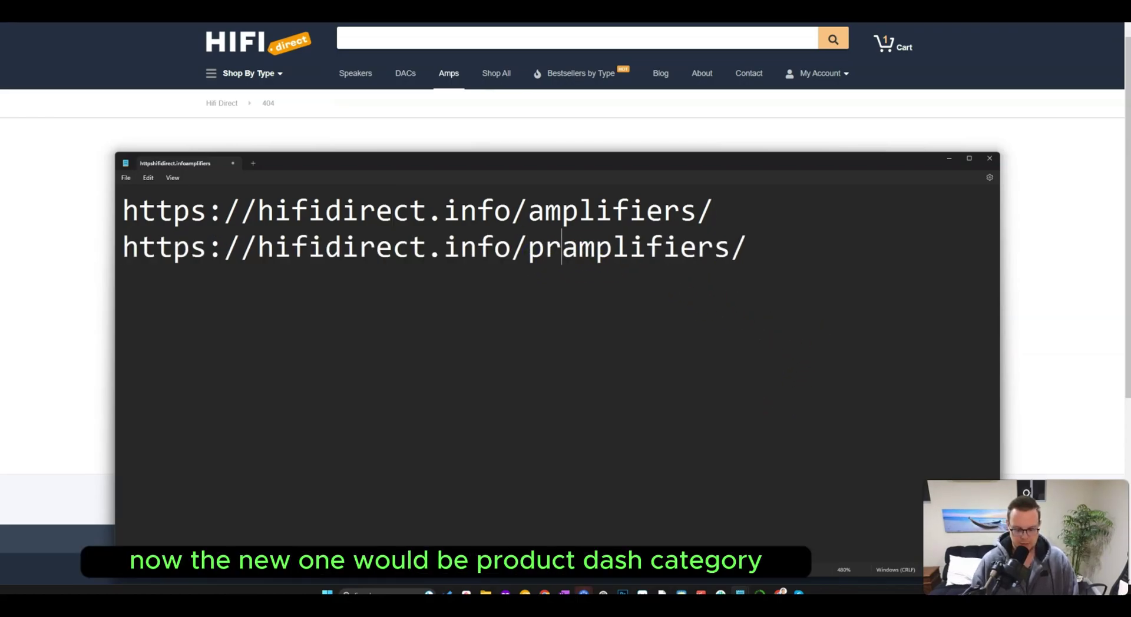
text(ategory/)
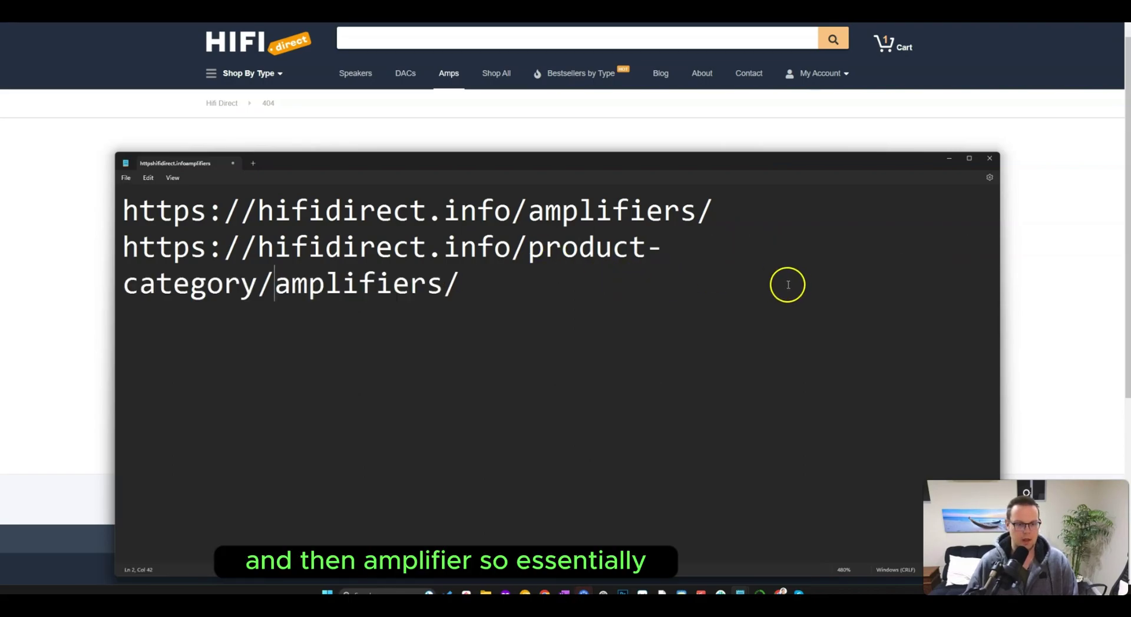
Step: Reduce the text zoom in Notepad and highlight the product-category segment and the whole second address for comparison
drag(788, 285, 113, 244)
scroll(546, 317, down, 12)
click(736, 270)
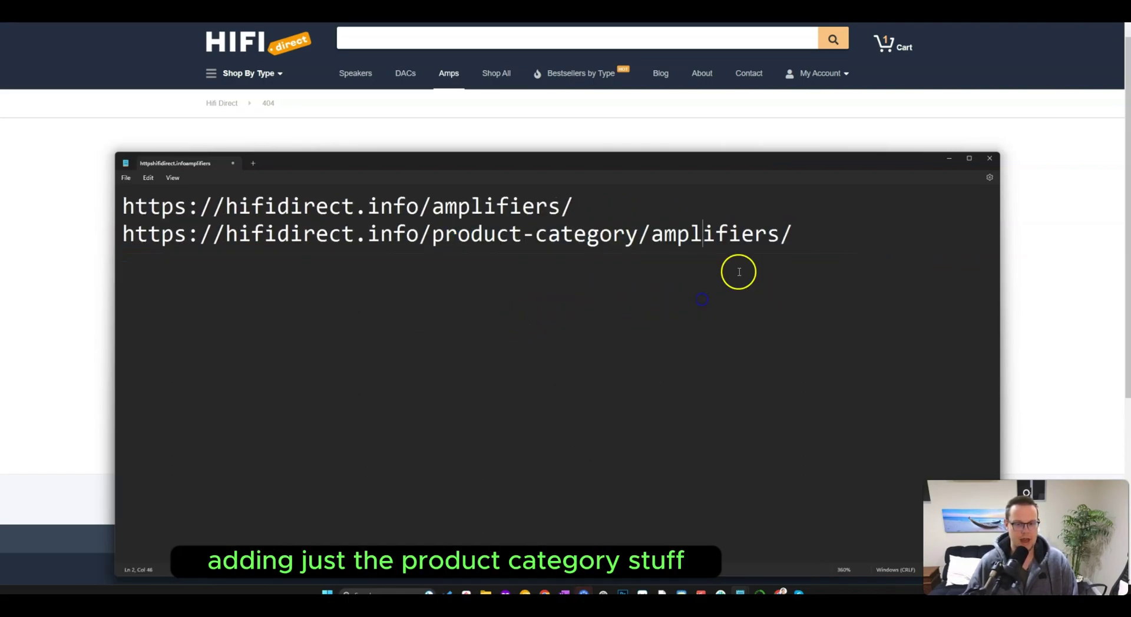
drag(652, 234, 423, 235)
drag(792, 236, 122, 235)
click(615, 287)
Step: Replace product-category with category in the second address
drag(637, 236, 419, 239)
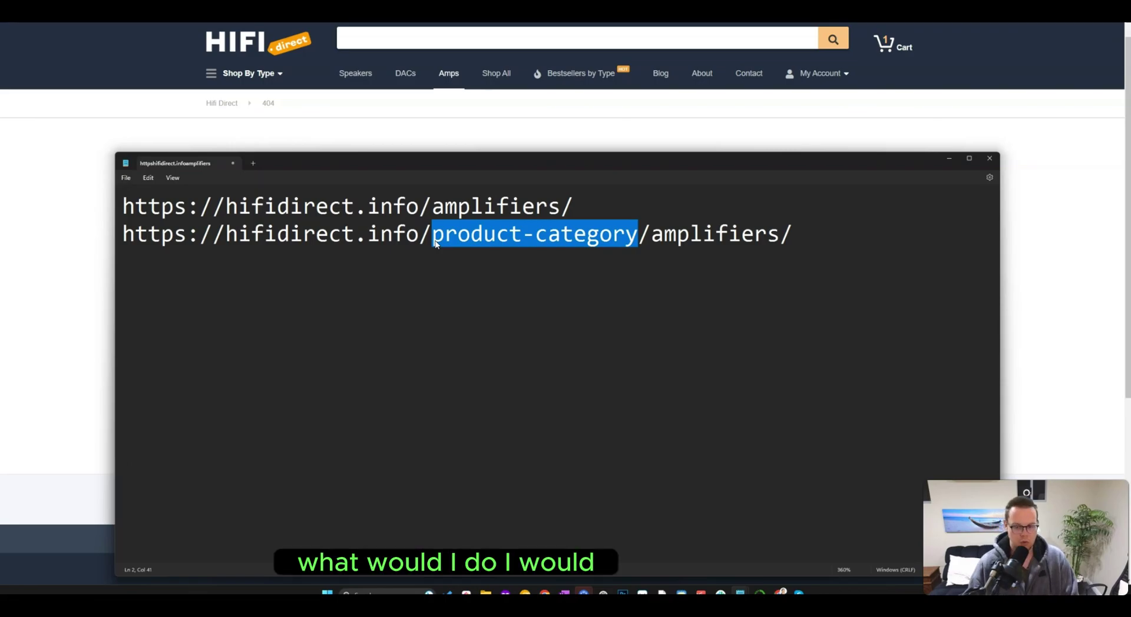
text(cat)
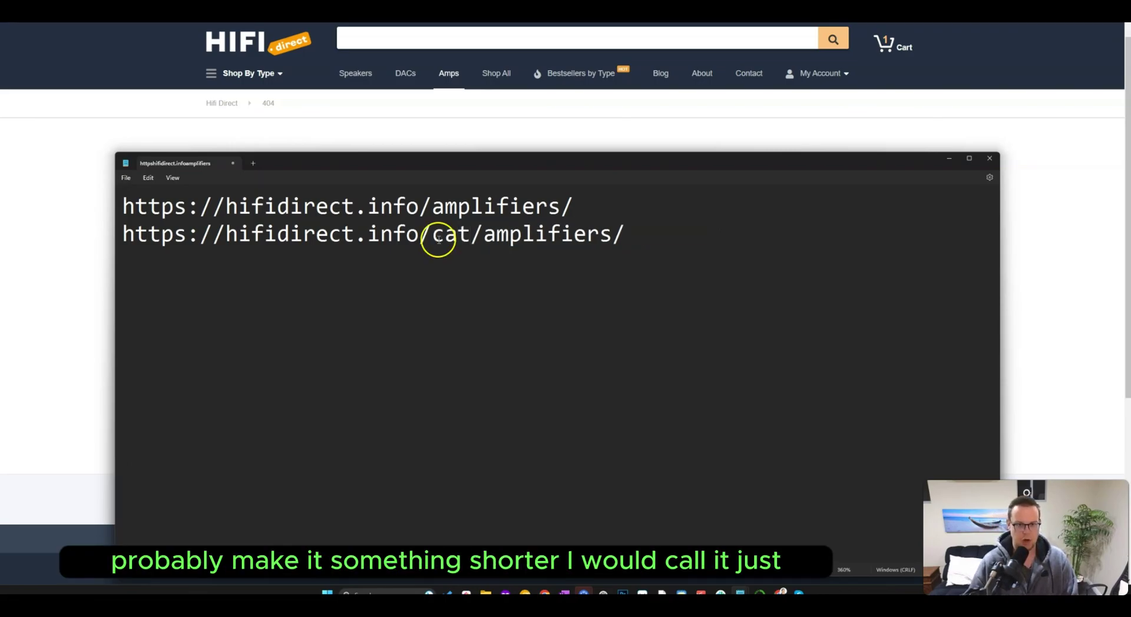
text(egory)
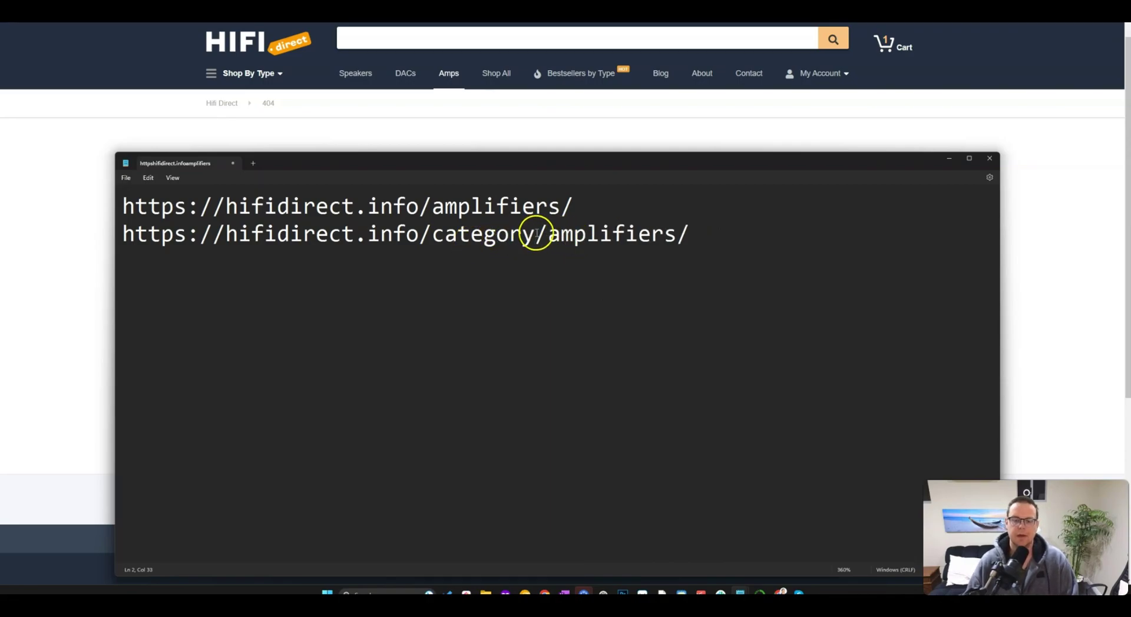
Step: Shorten the category segment of the second address to the single letter c
drag(533, 234, 452, 238)
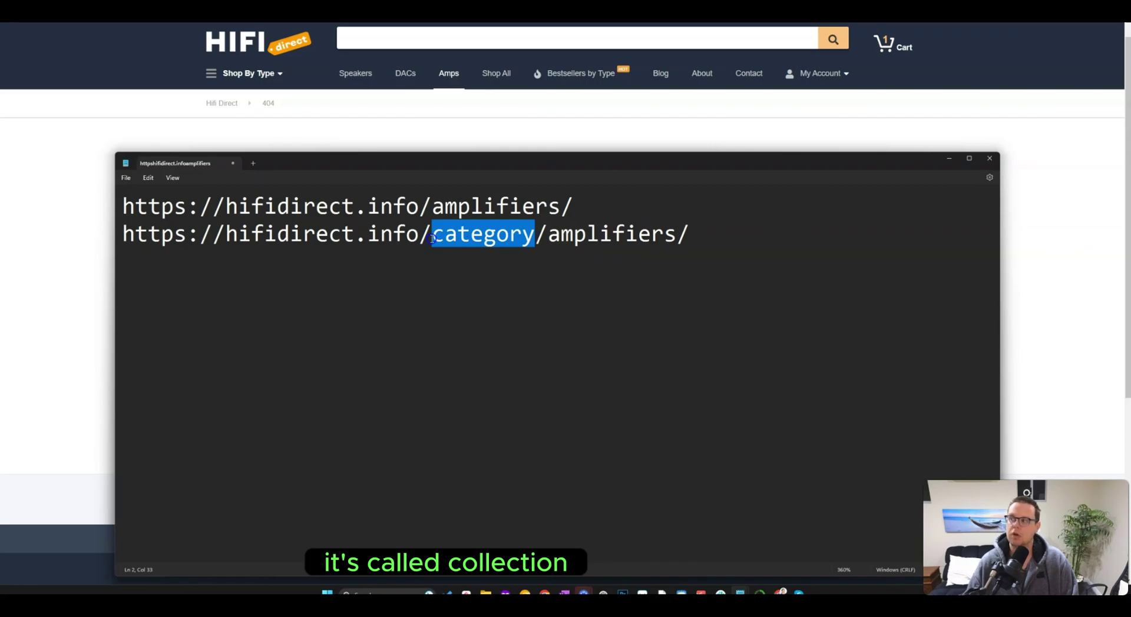
drag(446, 239, 430, 243)
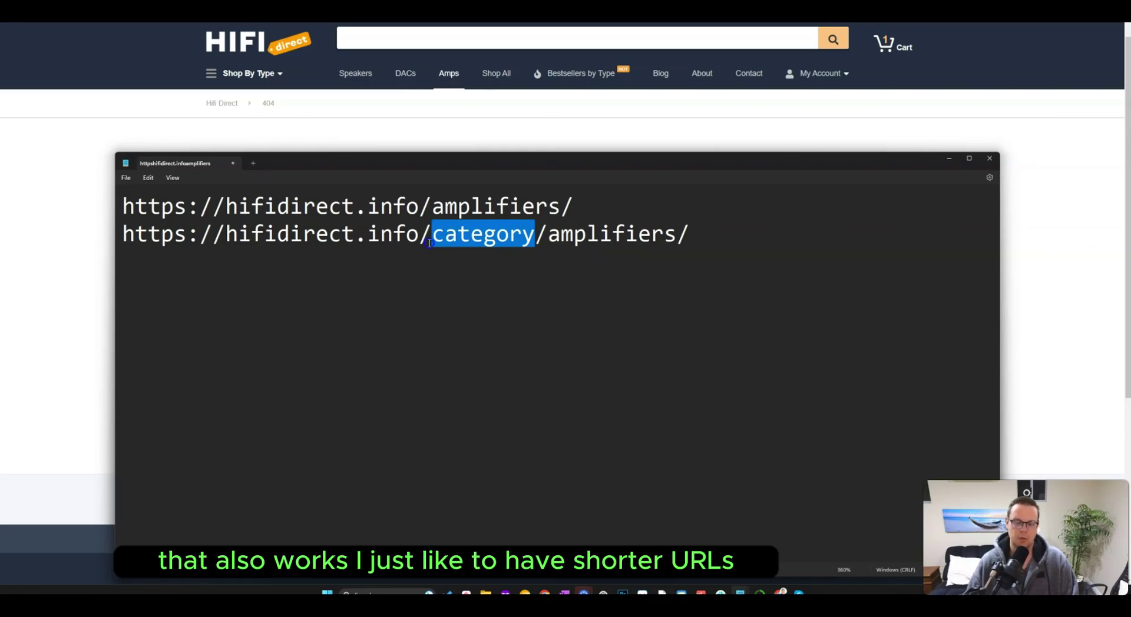
text(ca)
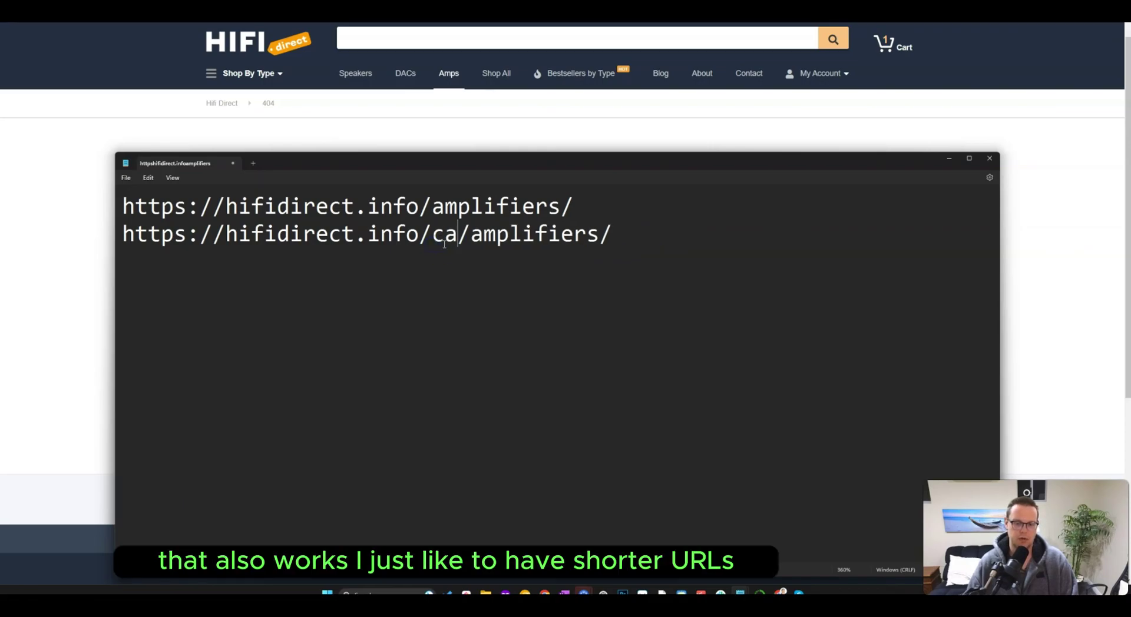
click(450, 238)
double_click(457, 239)
click(457, 238)
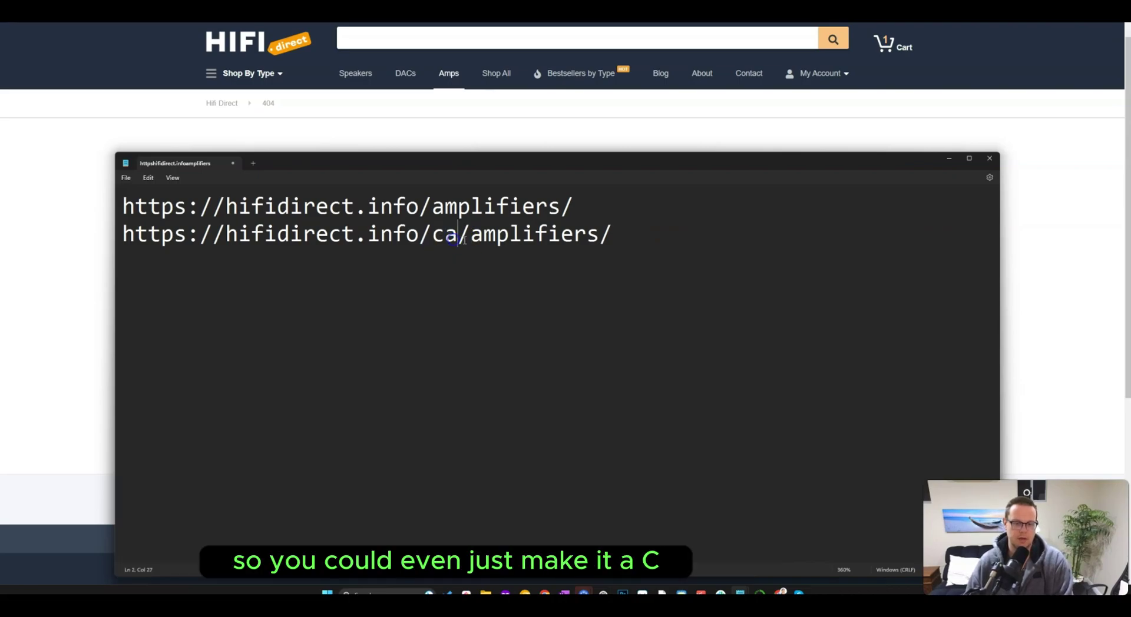
key(BackSpace)
Step: Highlight the c/amplifiers path, then expand the c segment of the second address to category
drag(599, 239, 464, 240)
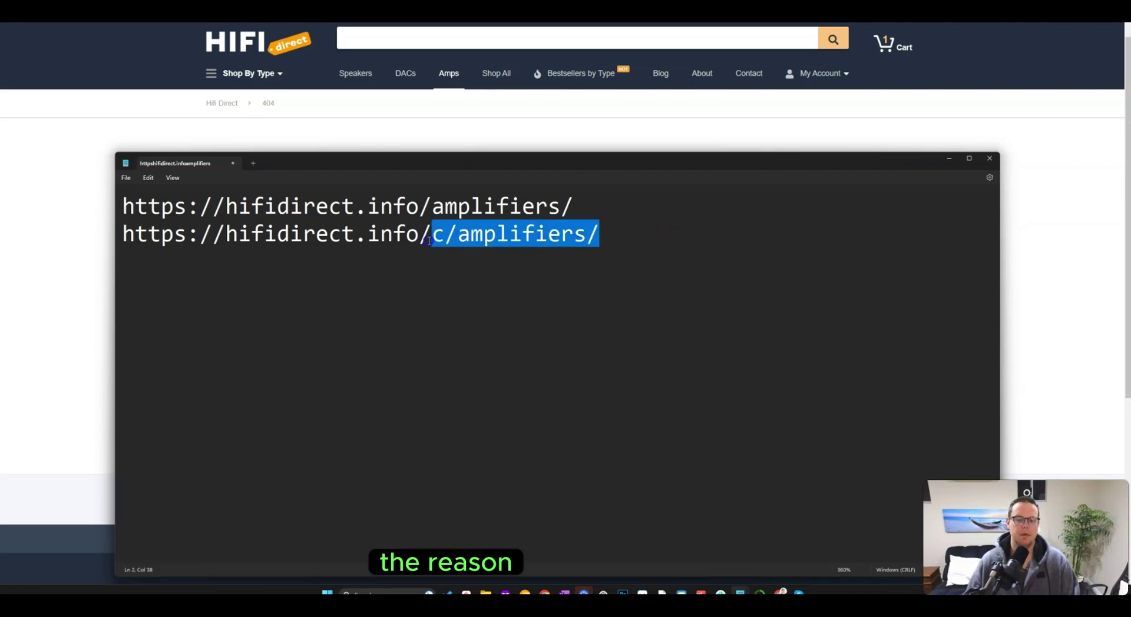
click(440, 240)
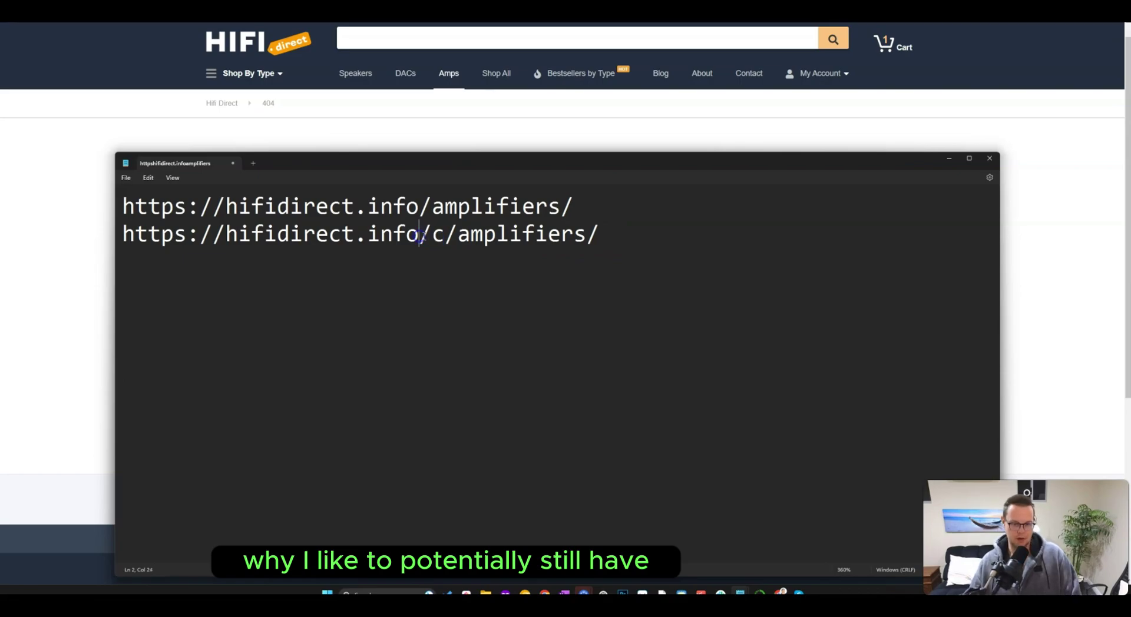
drag(422, 236, 461, 236)
click(439, 235)
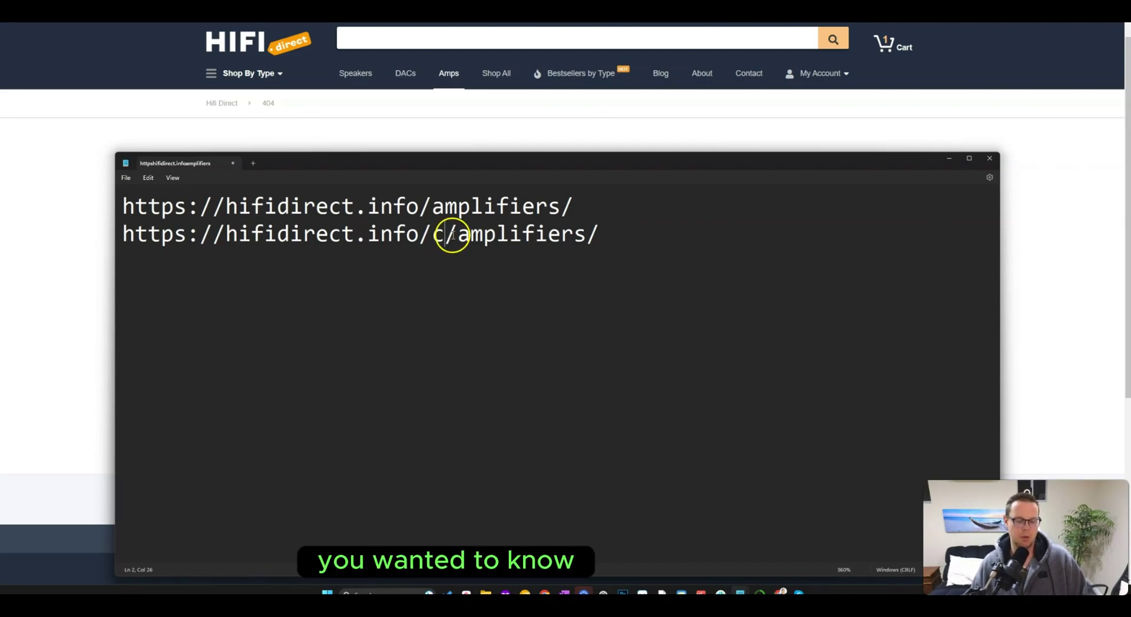
text(atge)
key(BackSpace)
key(BackSpace)
text(egory)
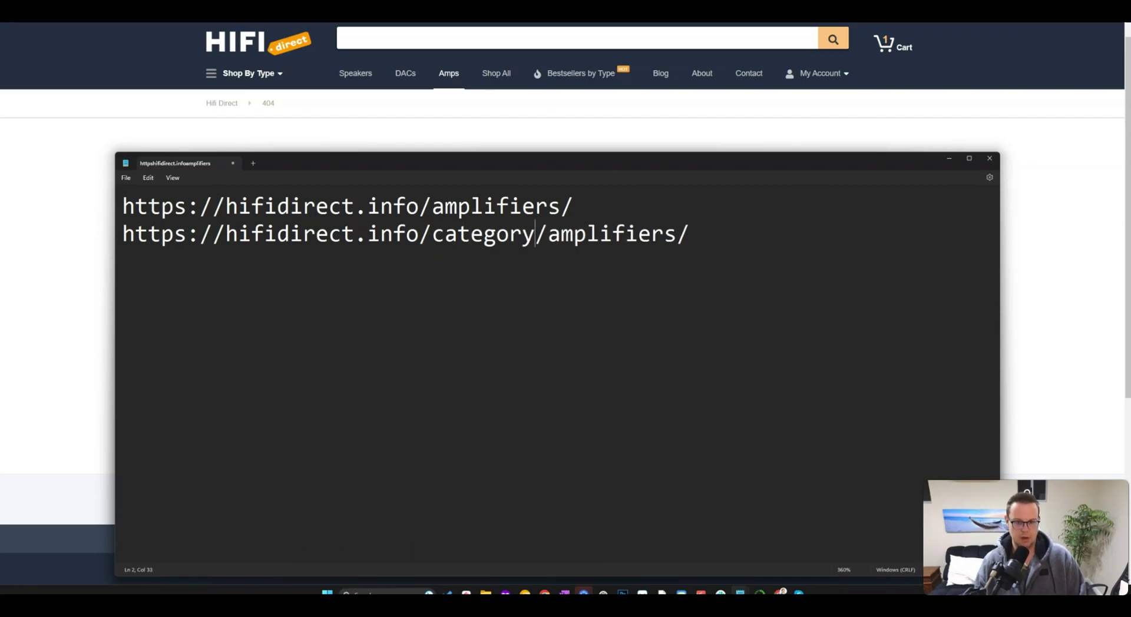
drag(543, 234, 424, 240)
click(542, 234)
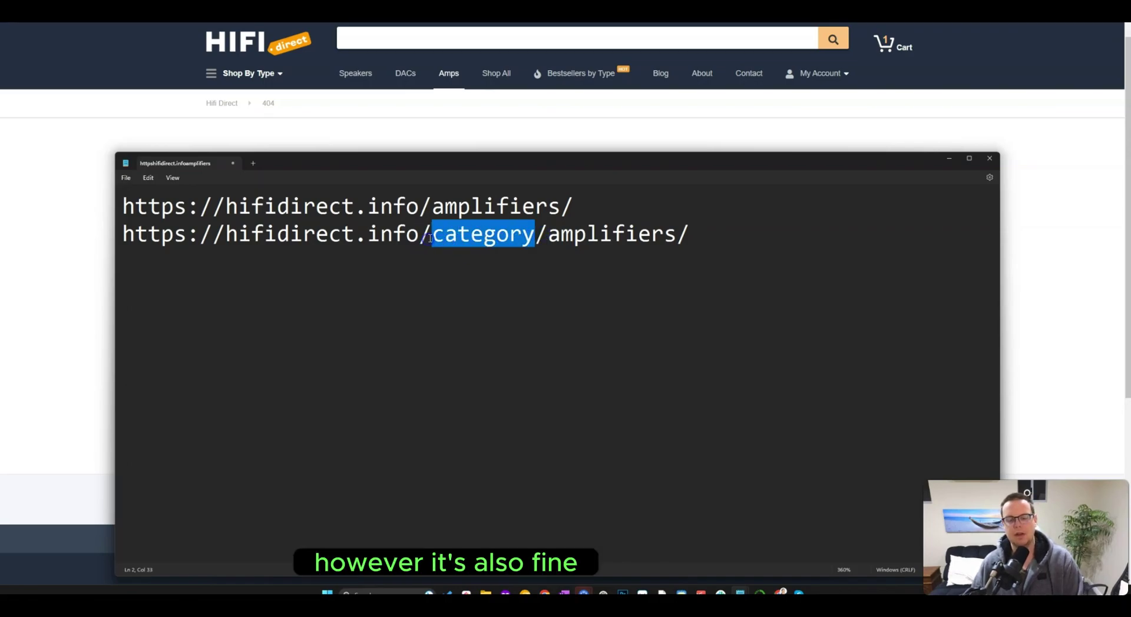
Step: Remove the category segment from the second address and highlight the shortened address for comparison with the first
key(BackSpace)
drag(573, 235, 9, 248)
click(634, 244)
triple_click(546, 232)
click(597, 202)
click(600, 241)
drag(572, 234, 108, 222)
click(42, 172)
Step: Undo the edits to the second address until its product-category segment is restored
key(alt+Tab)
key(ctrl+z)
key(ctrl+z)
key(ctrl+z)
key(ctrl+z)
key(ctrl+z)
key(ctrl+z)
key(ctrl+z)
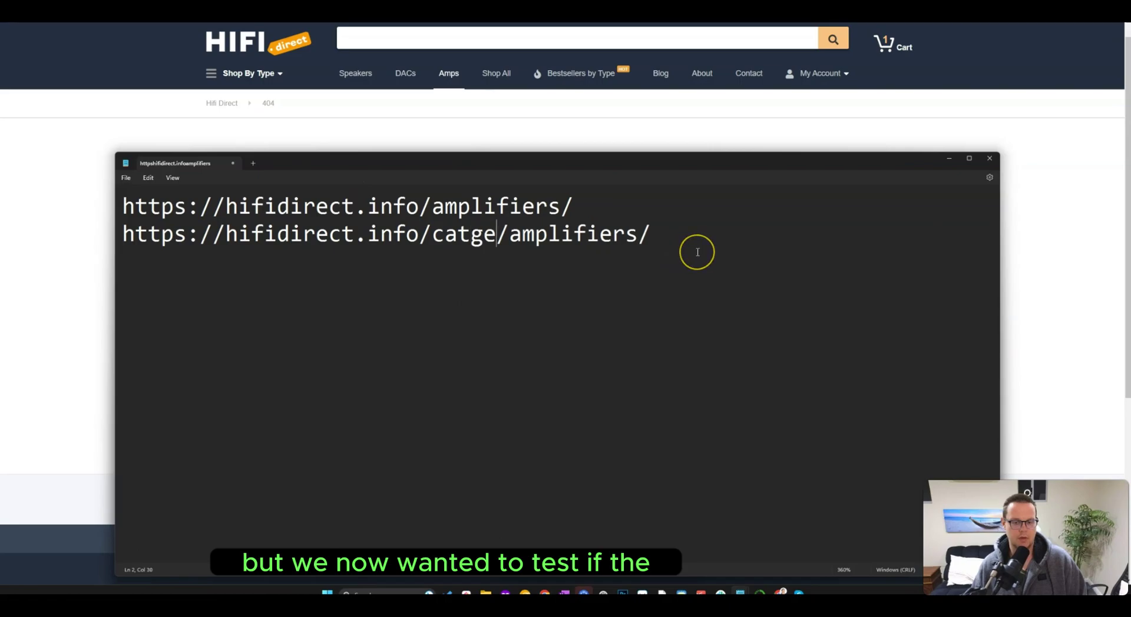
click(813, 237)
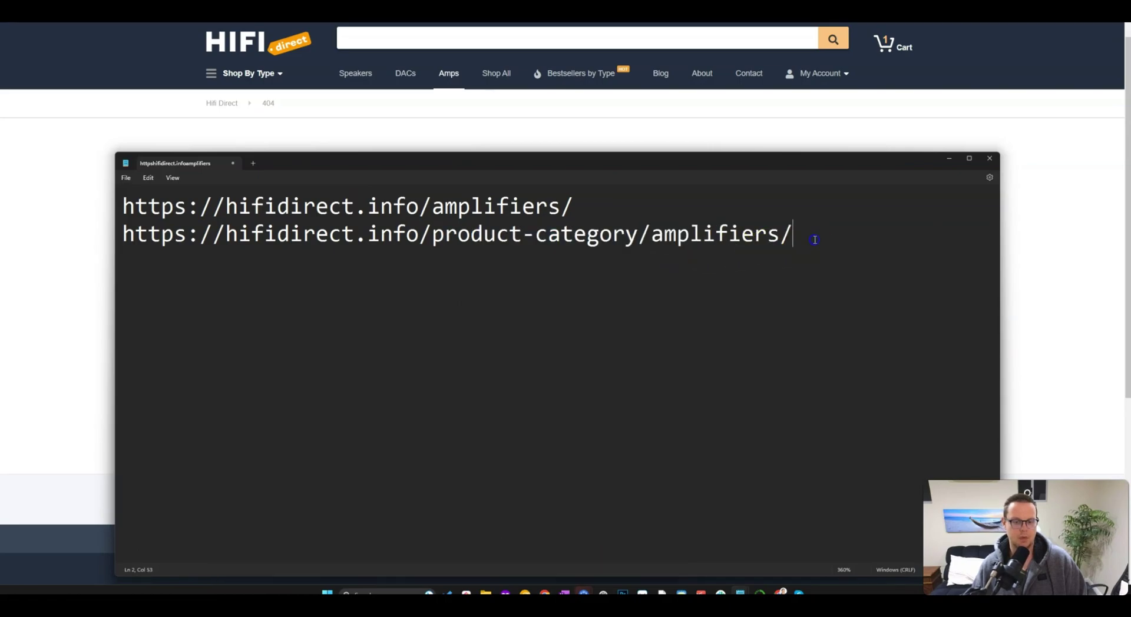
triple_click(324, 235)
click(33, 267)
key(ctrl+t)
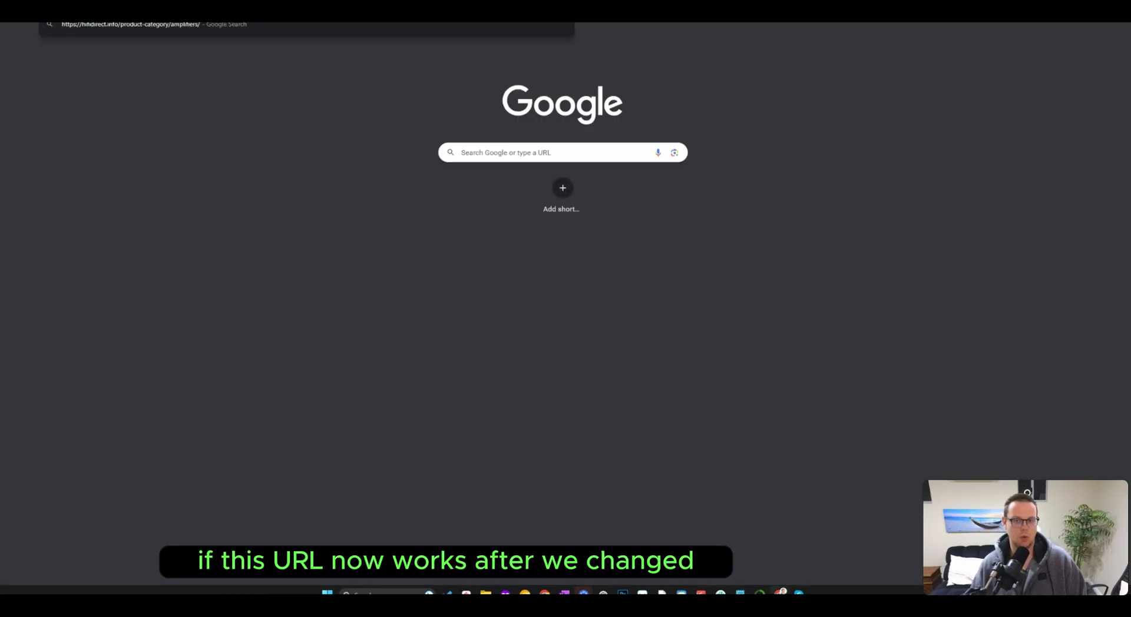
key(ctrl+v)
key(Return)
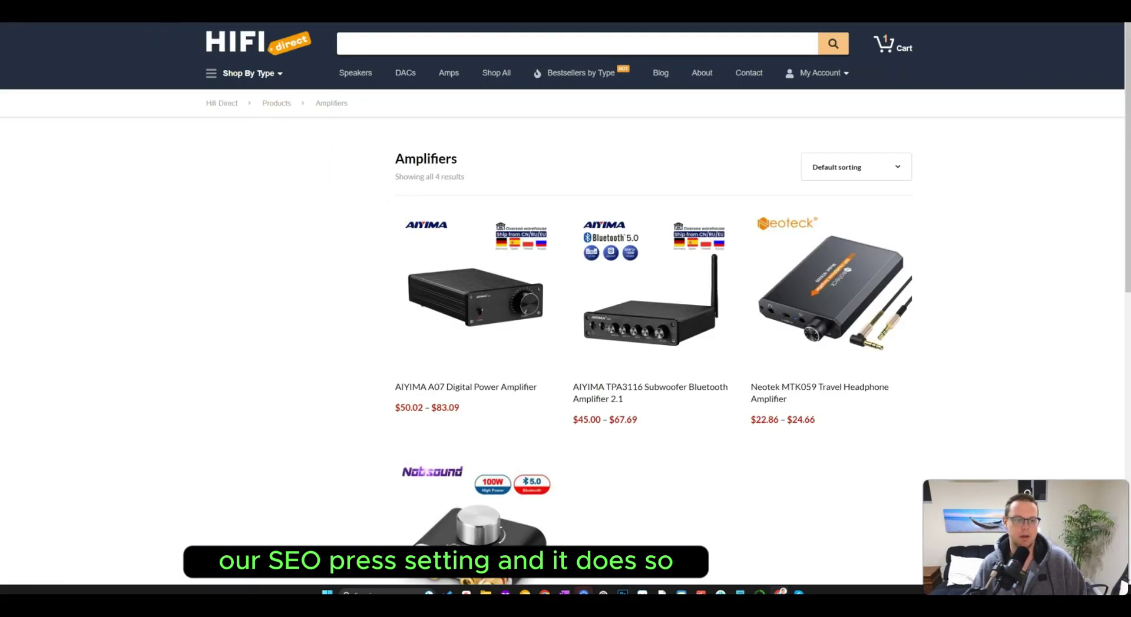
Step: Return to the SEOPress Advanced settings and enable removing /product-category/ from the permalinks
key(alt+Tab)
click(303, 222)
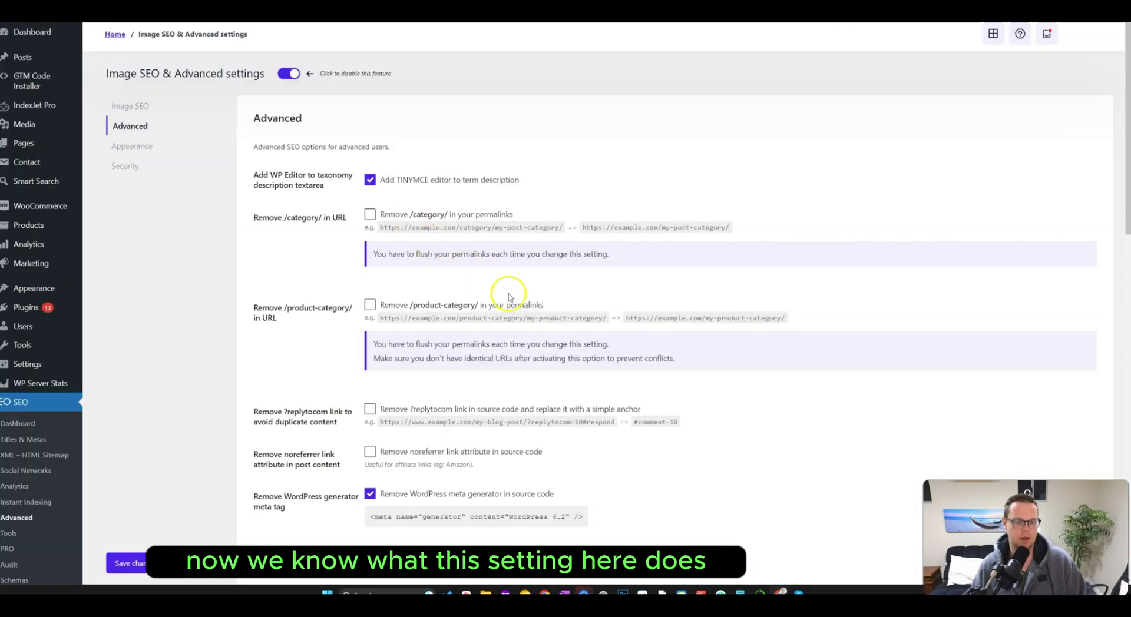
click(461, 307)
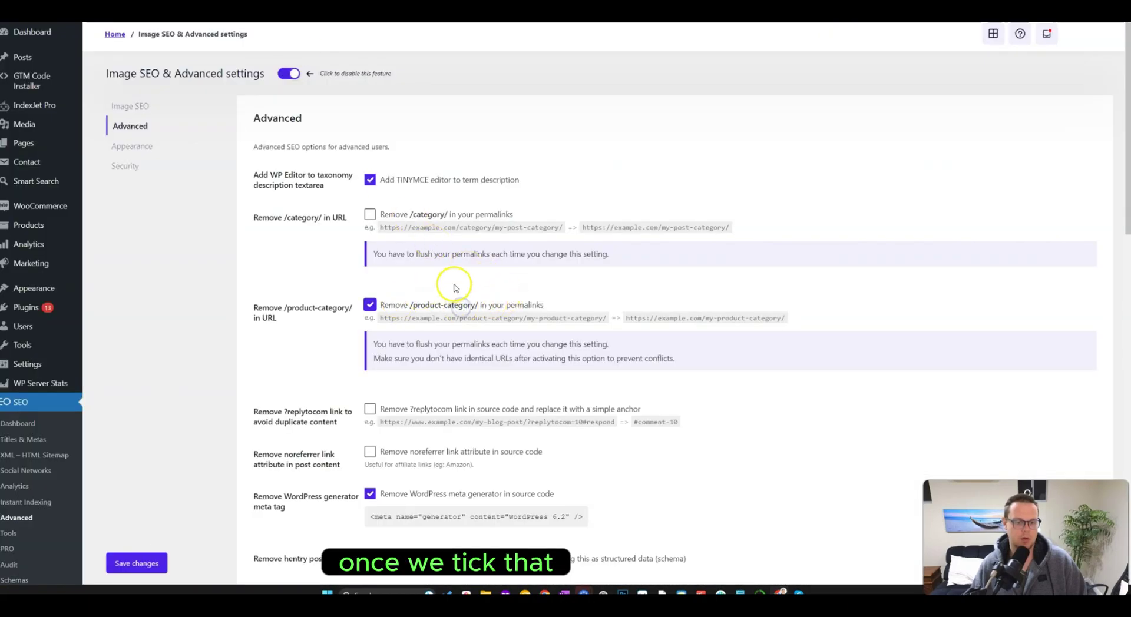
Step: Insert a blank line between the two addresses in Notepad, then highlight each address and the /product-category/ segment
key(alt+Tab)
click(675, 275)
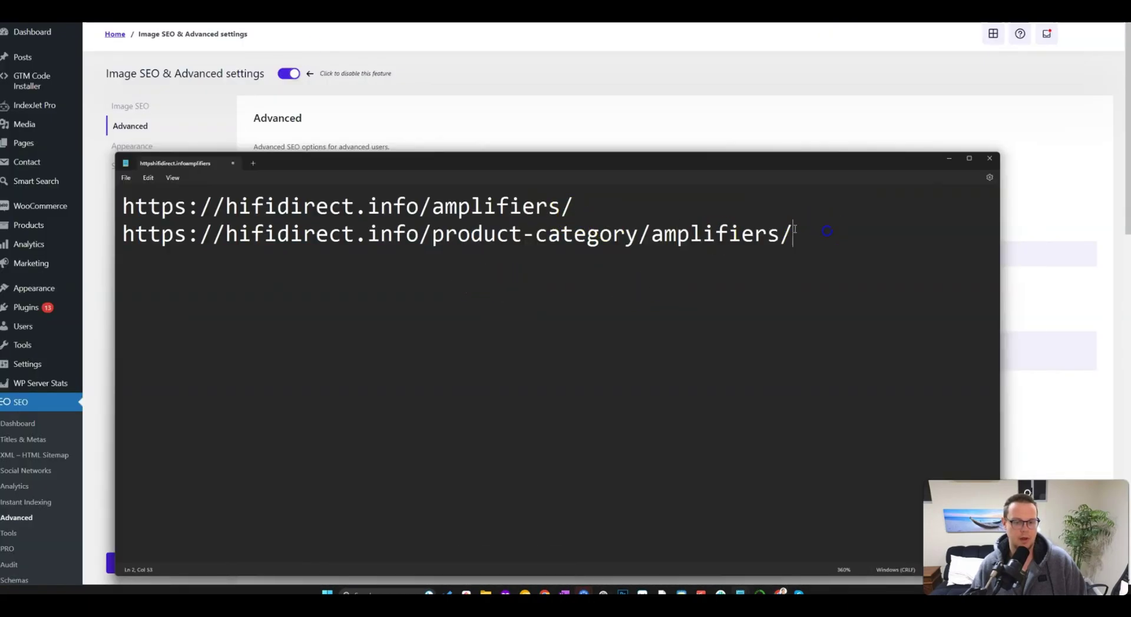
click(583, 206)
key(Return)
drag(583, 206, 123, 207)
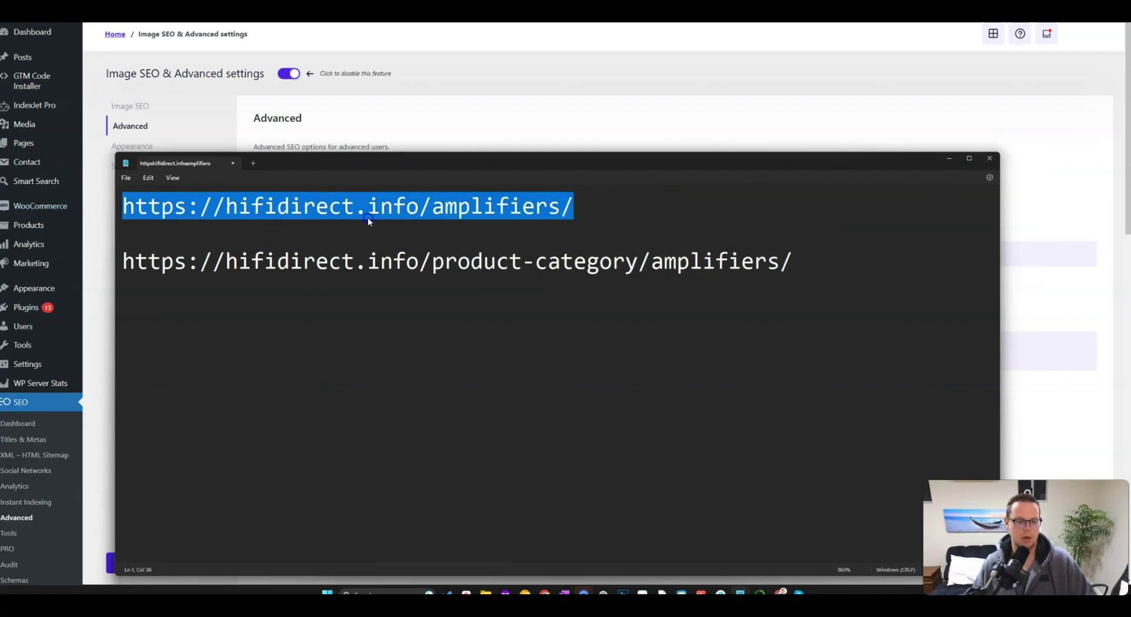
drag(795, 260, 128, 264)
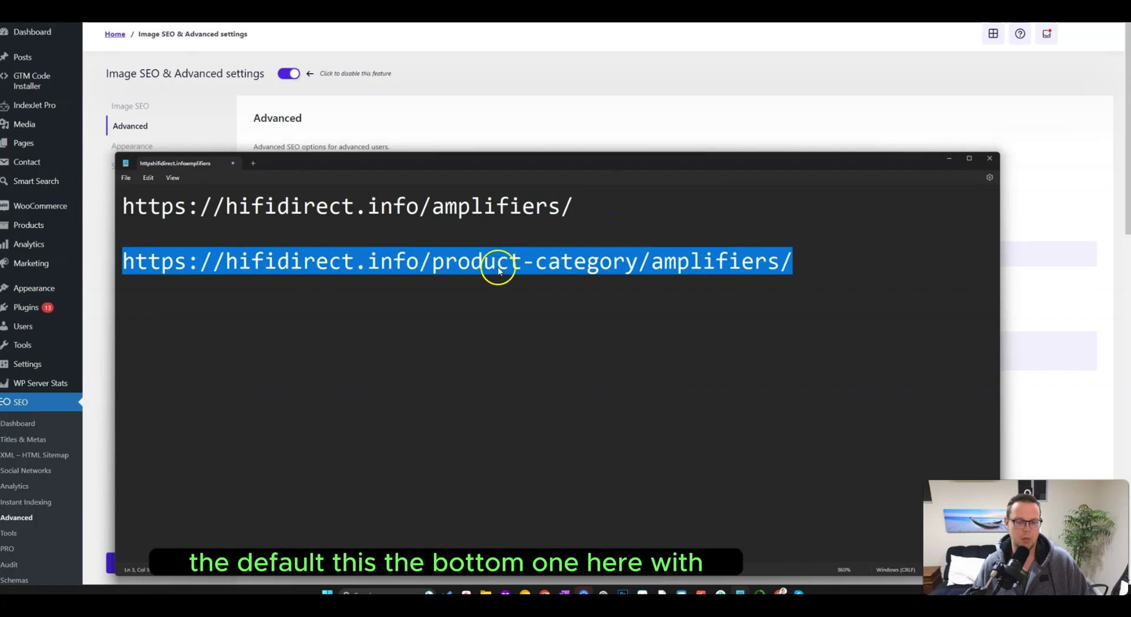
drag(419, 262, 652, 263)
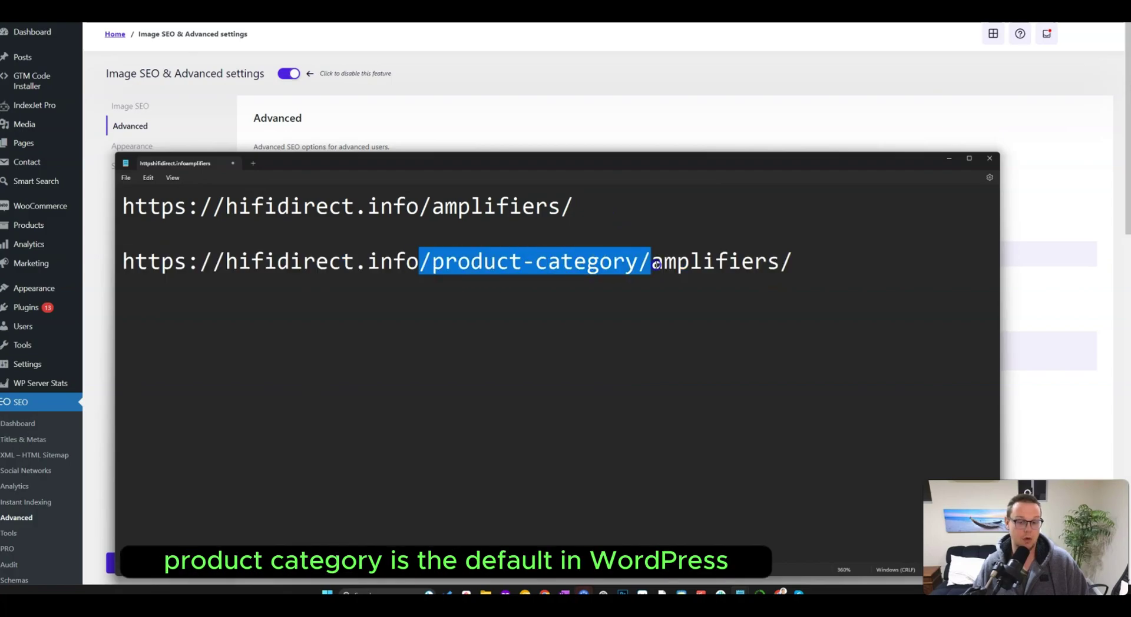
Step: Check the product-category setting in the browser, then highlight /product-category in the second Notepad address and /amplifiers/ in the first
click(656, 118)
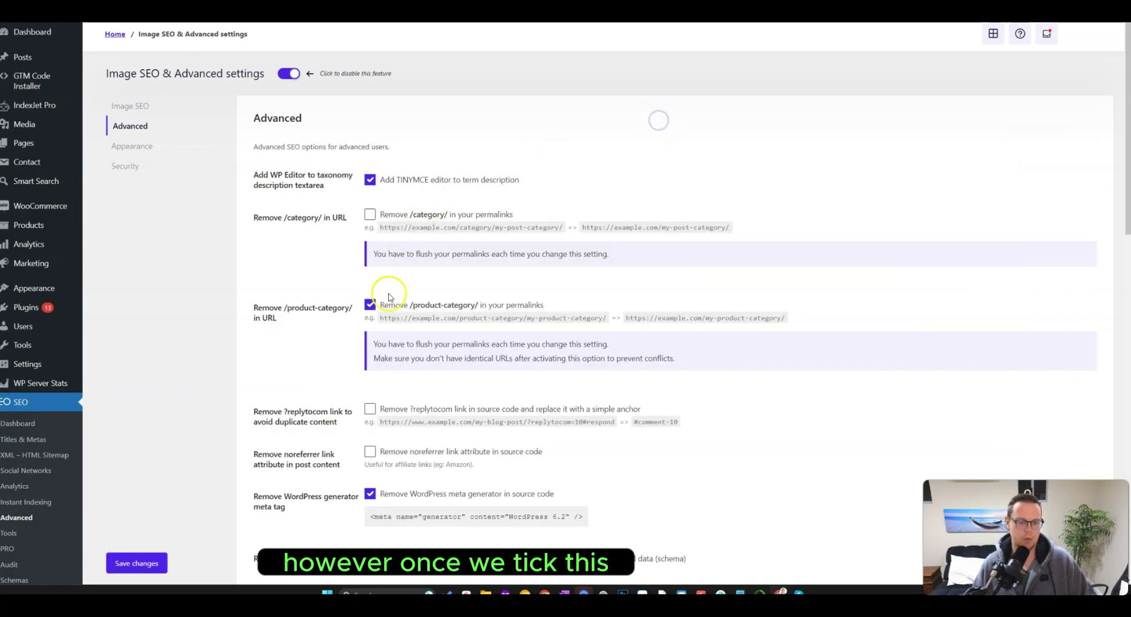
key(alt+Tab)
click(542, 269)
drag(419, 262, 631, 266)
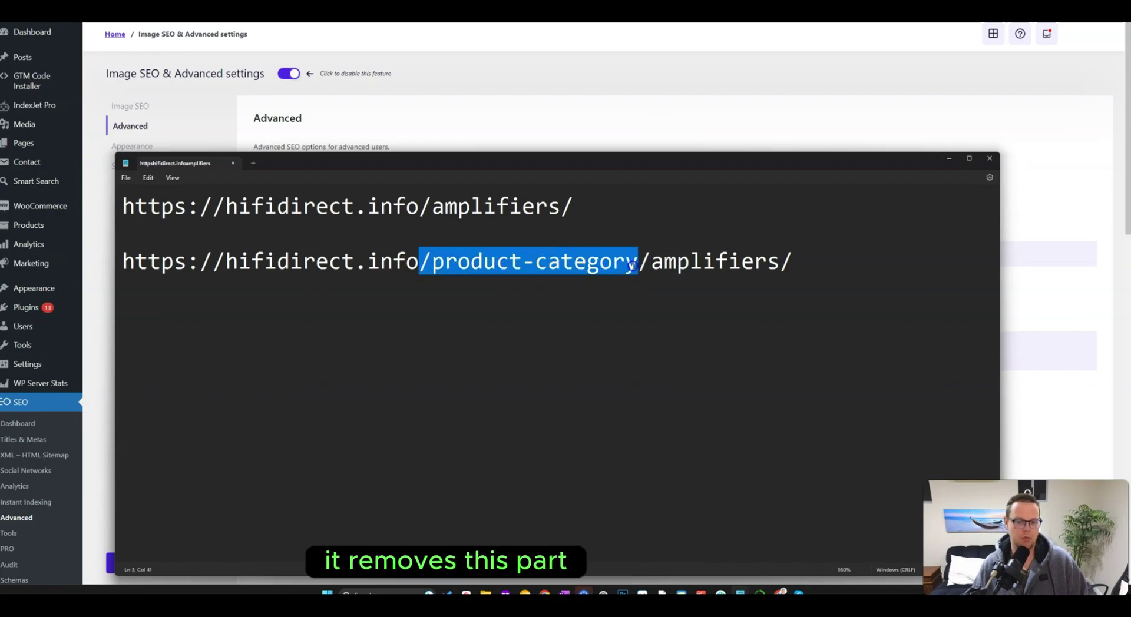
drag(575, 206, 612, 202)
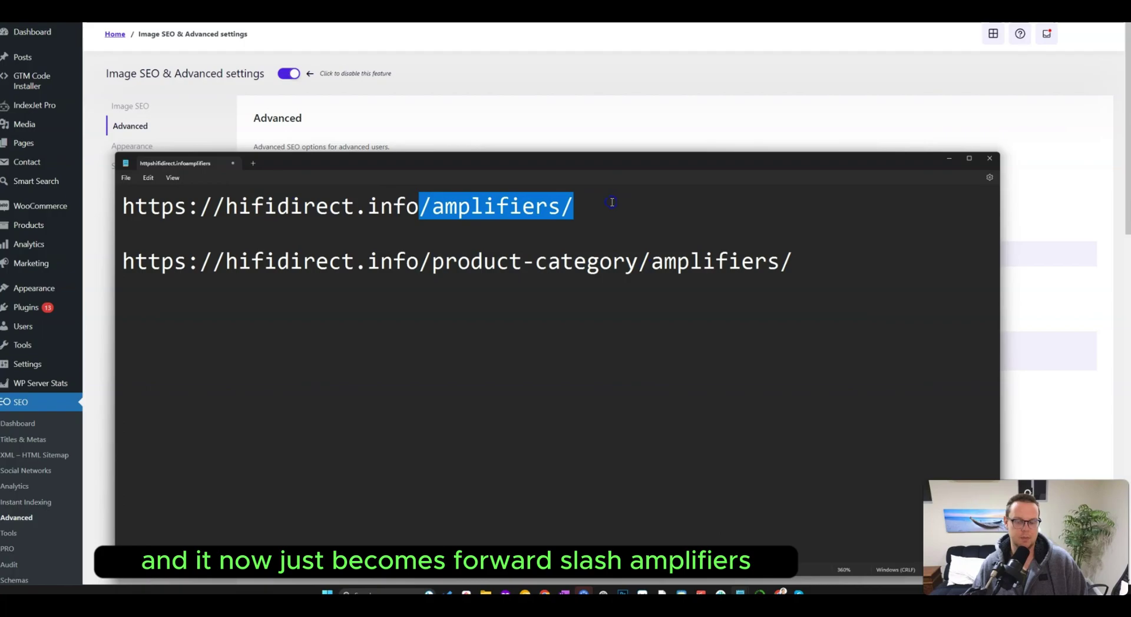
click(612, 202)
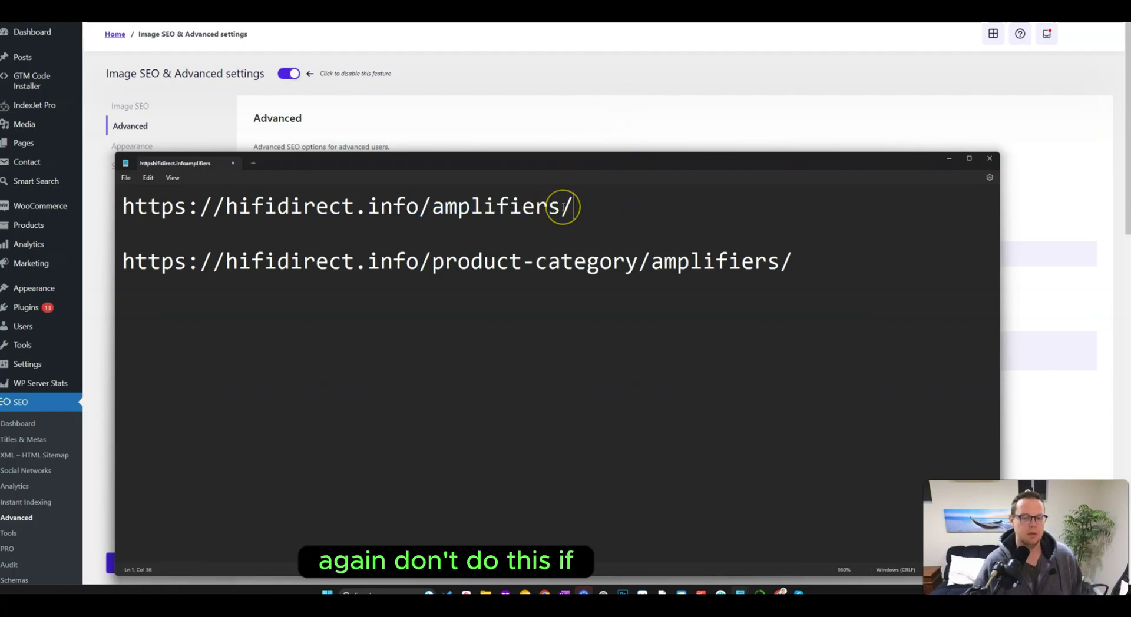
Step: Compare the two category paths by highlighting /amplifiers/ in the first address and /product-category/amplifiers/ in the second
triple_click(618, 218)
click(632, 214)
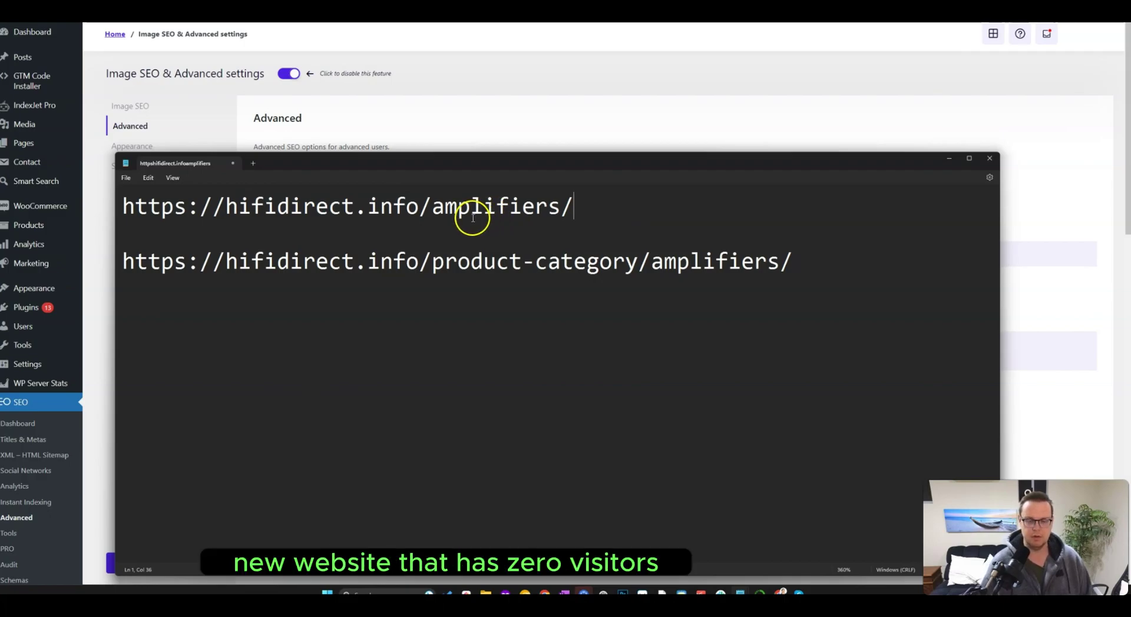
drag(418, 208, 610, 218)
click(610, 219)
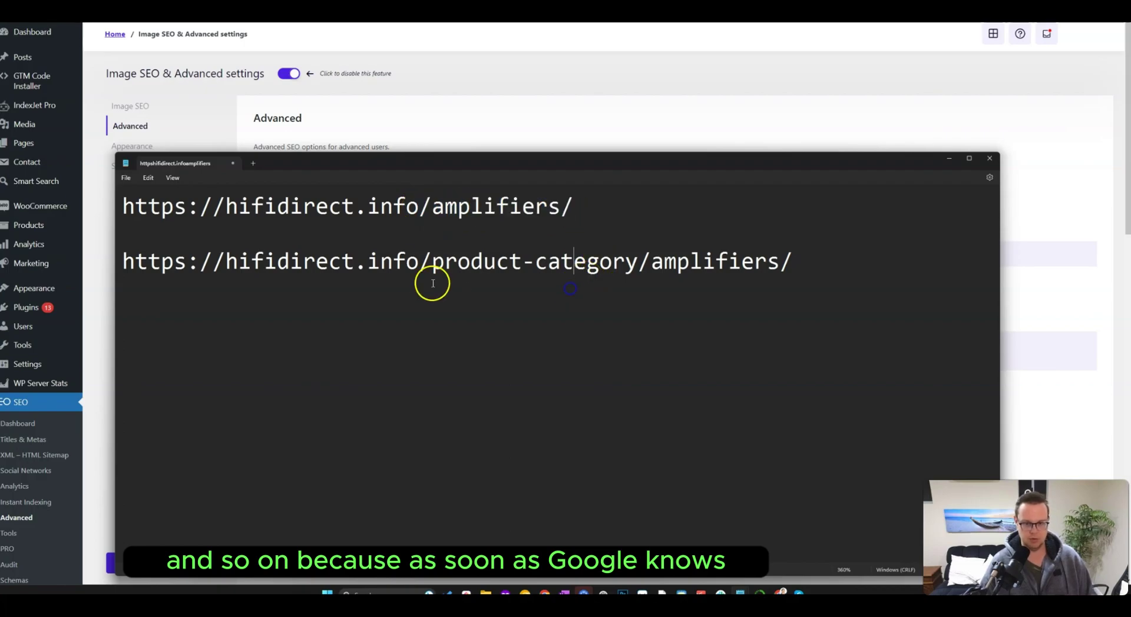
mouse_move(418, 261)
mouse_down()
mouse_move(814, 276)
mouse_move(419, 275)
mouse_up()
click(815, 275)
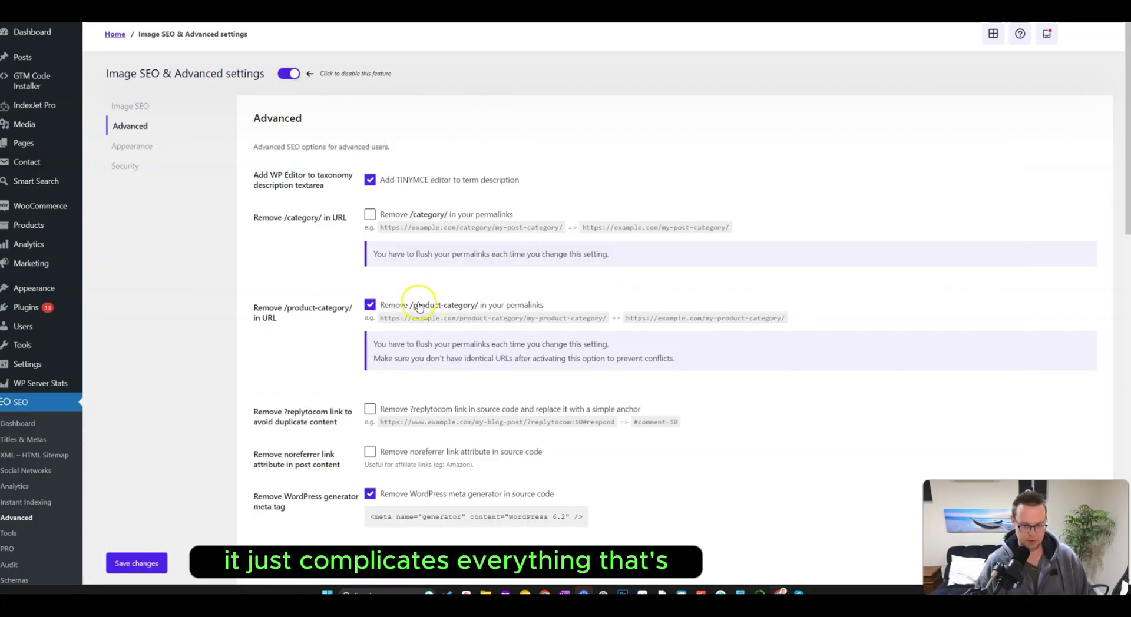
Step: Disable the option that removes /product-category/ from the permalinks in the SEOPress Advanced settings
click(417, 304)
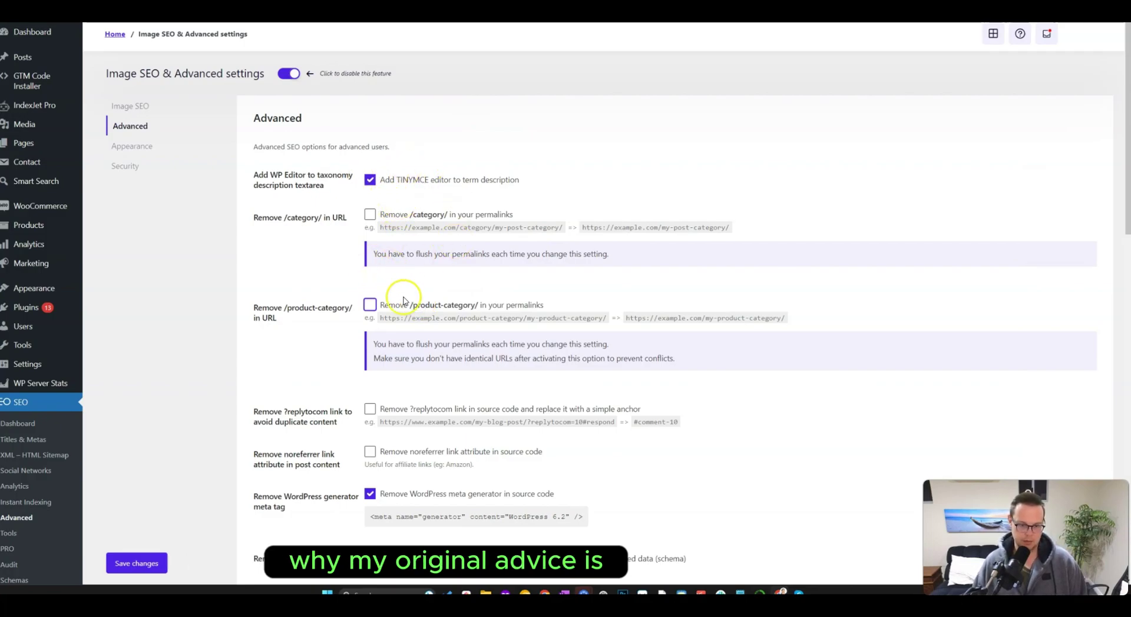
mouse_move(736, 591)
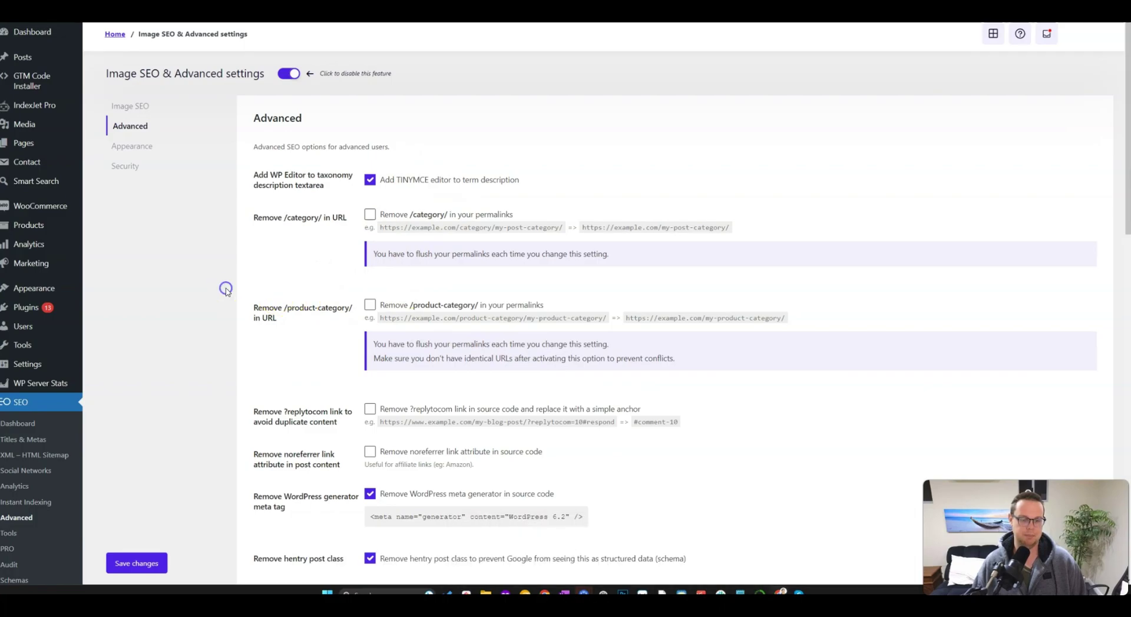
Step: Open the SEOPress XML - HTML Sitemap settings and examine the general options and the sitemap index link
scroll(231, 301, down, 4)
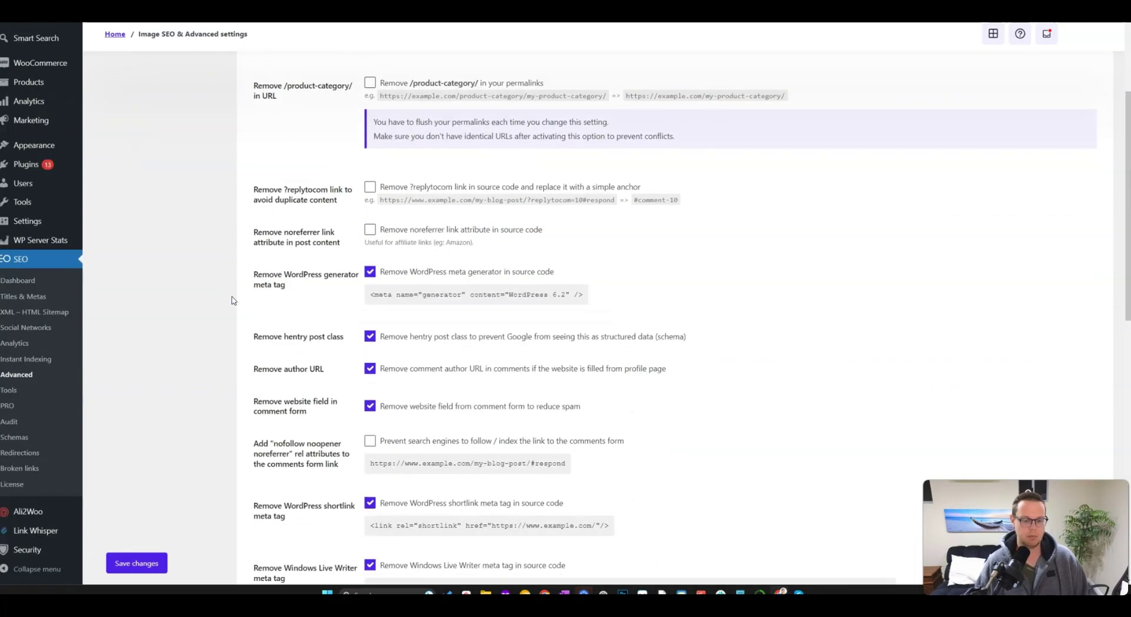
click(61, 314)
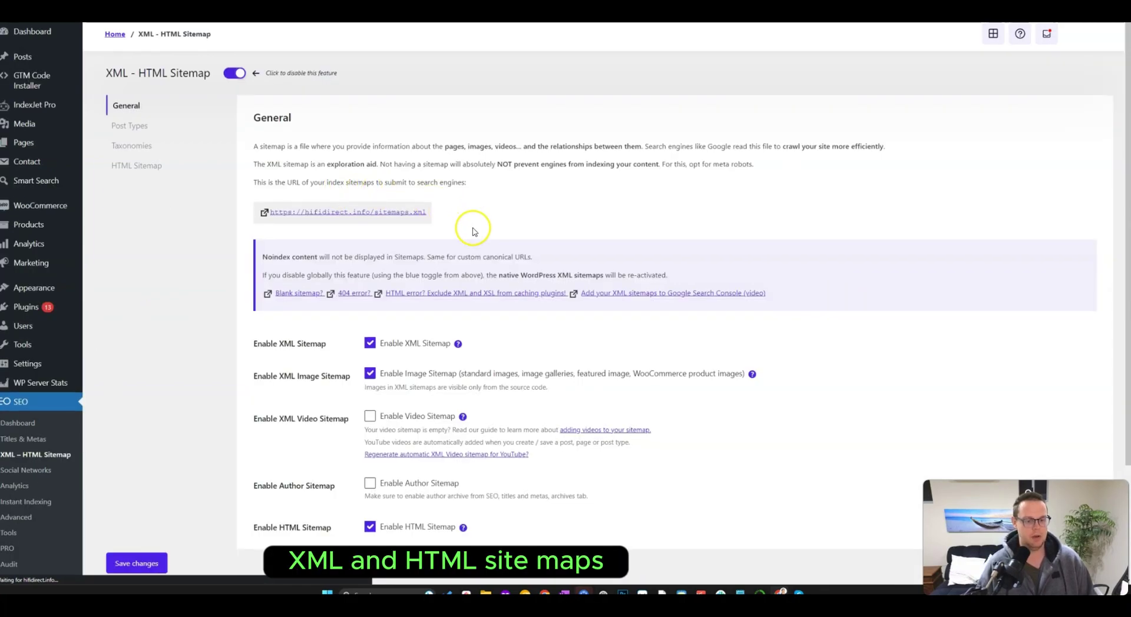
scroll(523, 316, down, 2)
scroll(474, 309, up, 2)
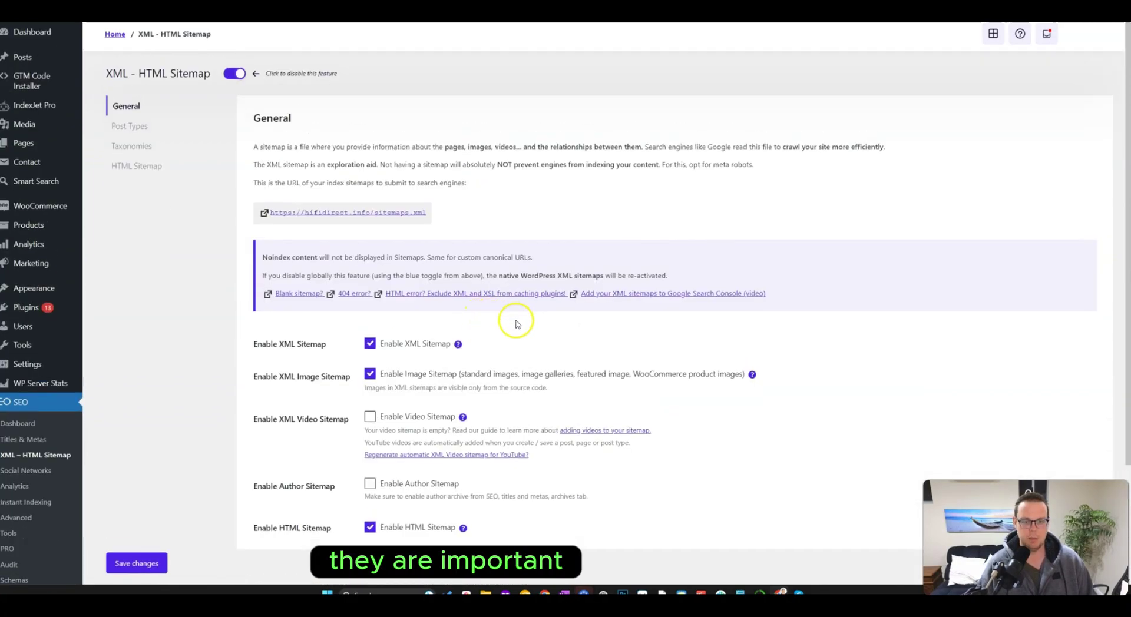
right_click(380, 211)
click(512, 147)
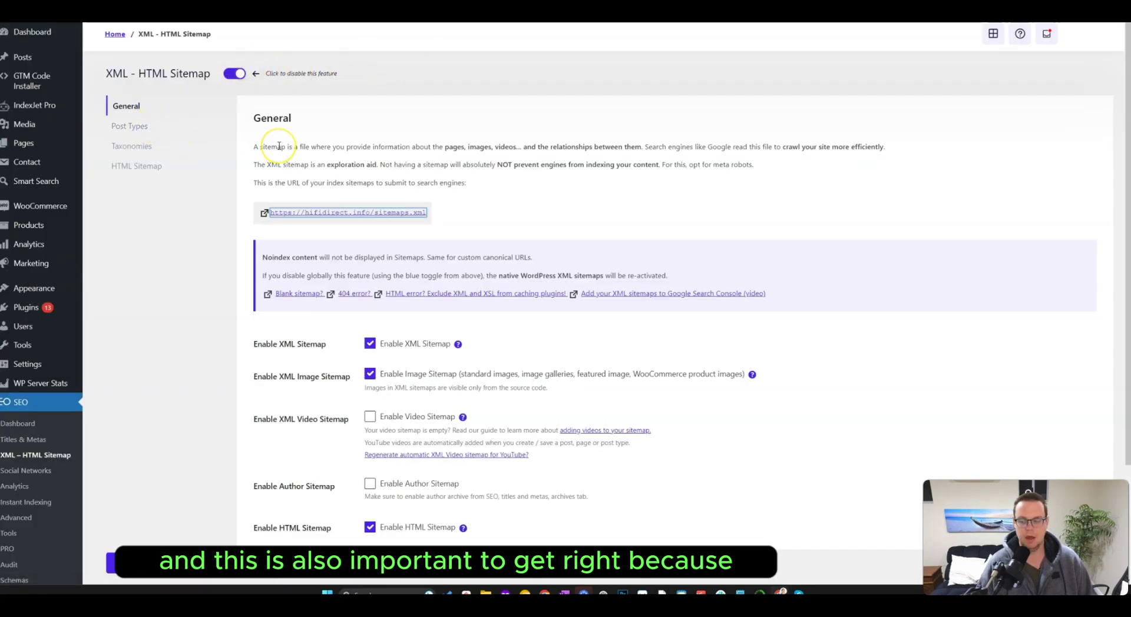
Step: Open the sitemap's Post Types settings and examine the include options for posts, pages, products and media
click(125, 126)
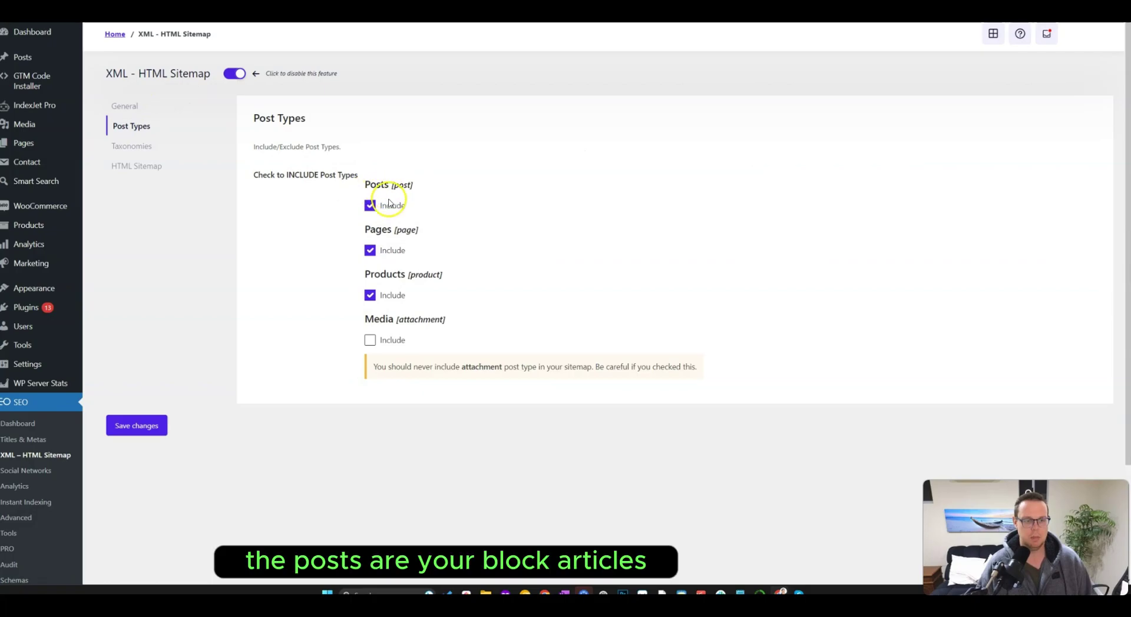
drag(360, 177, 460, 209)
drag(323, 237, 465, 246)
click(336, 232)
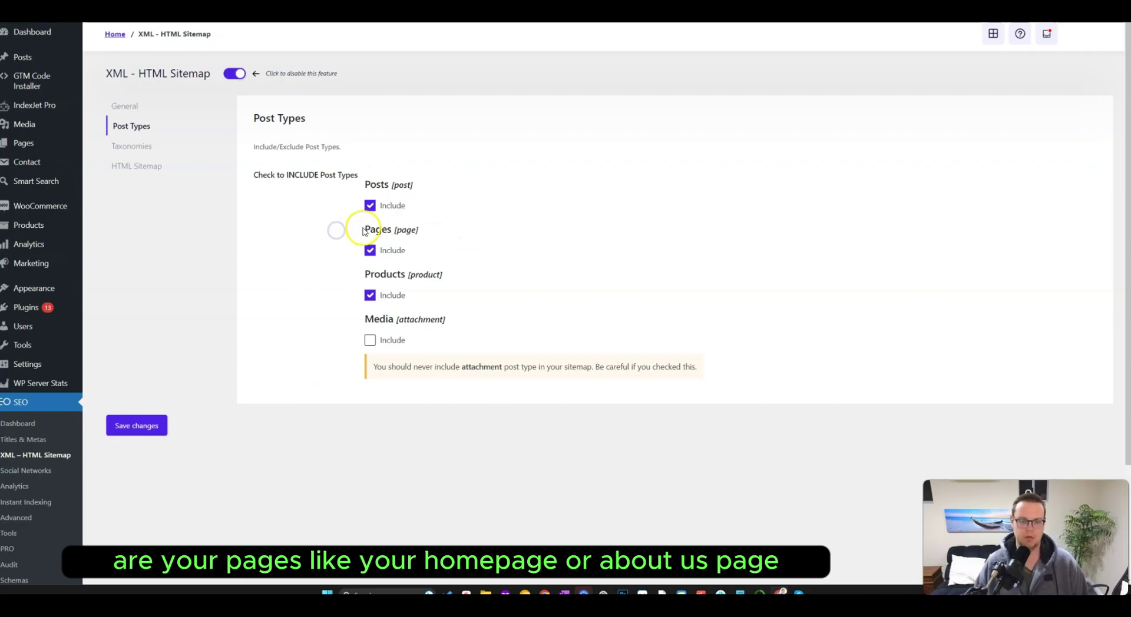
drag(370, 277, 463, 300)
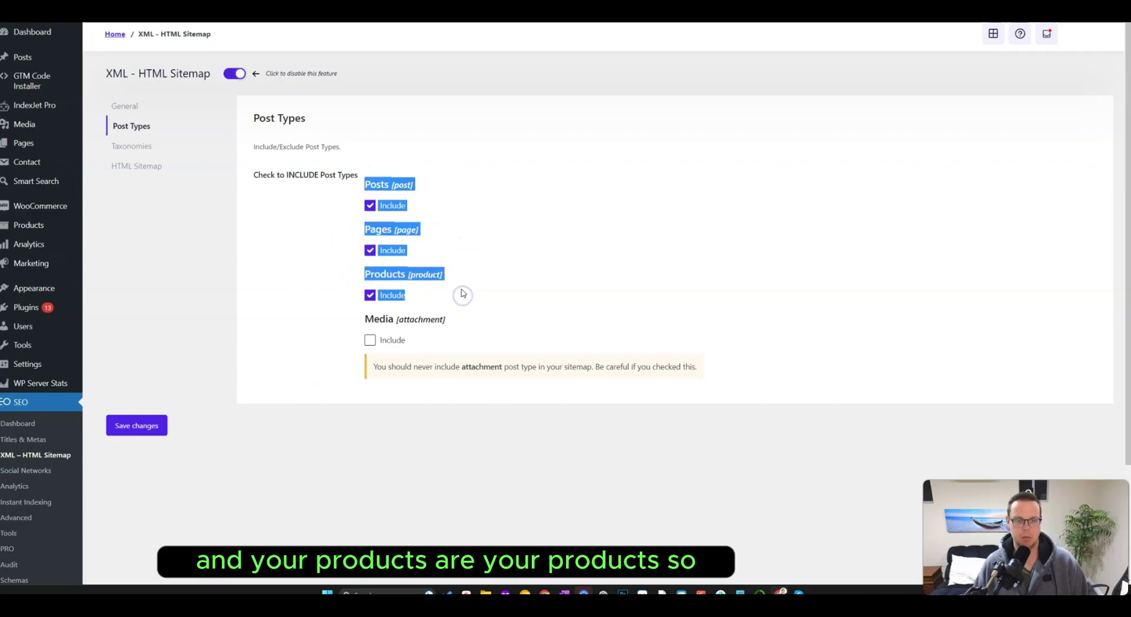
click(319, 231)
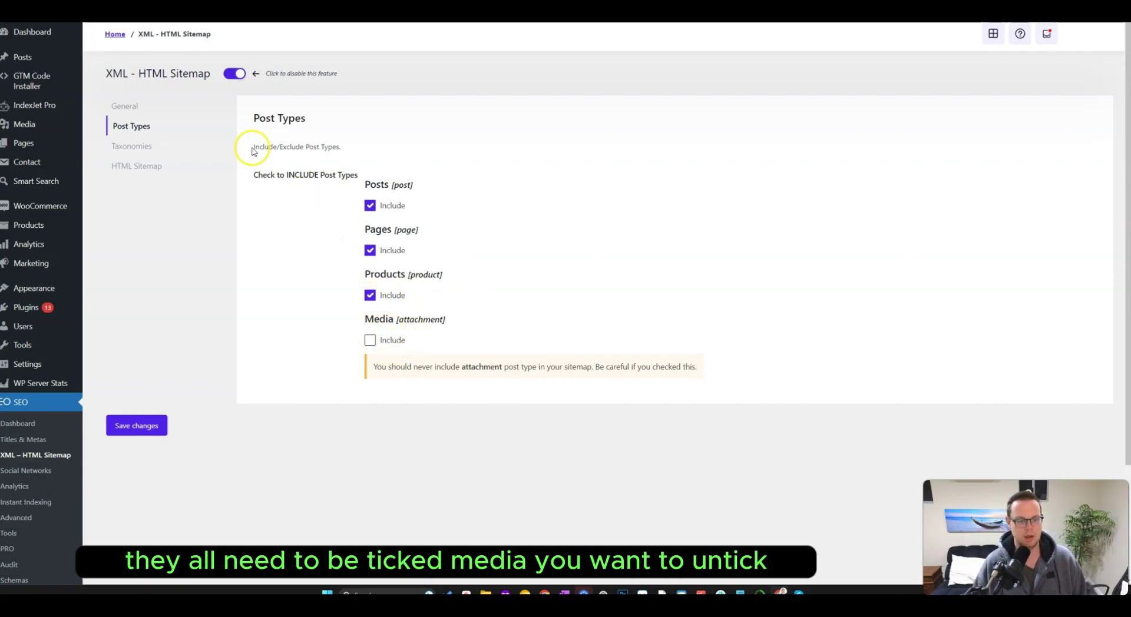
Step: In the sitemap's Taxonomies settings, exclude Tags and Categories and include Product categories
click(141, 146)
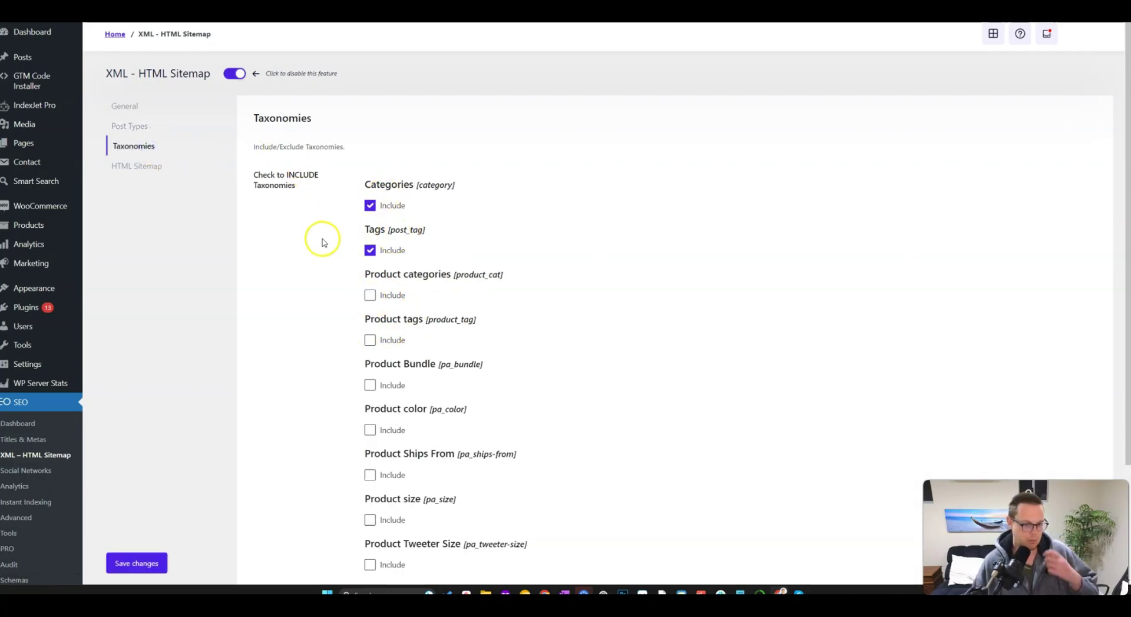
click(386, 250)
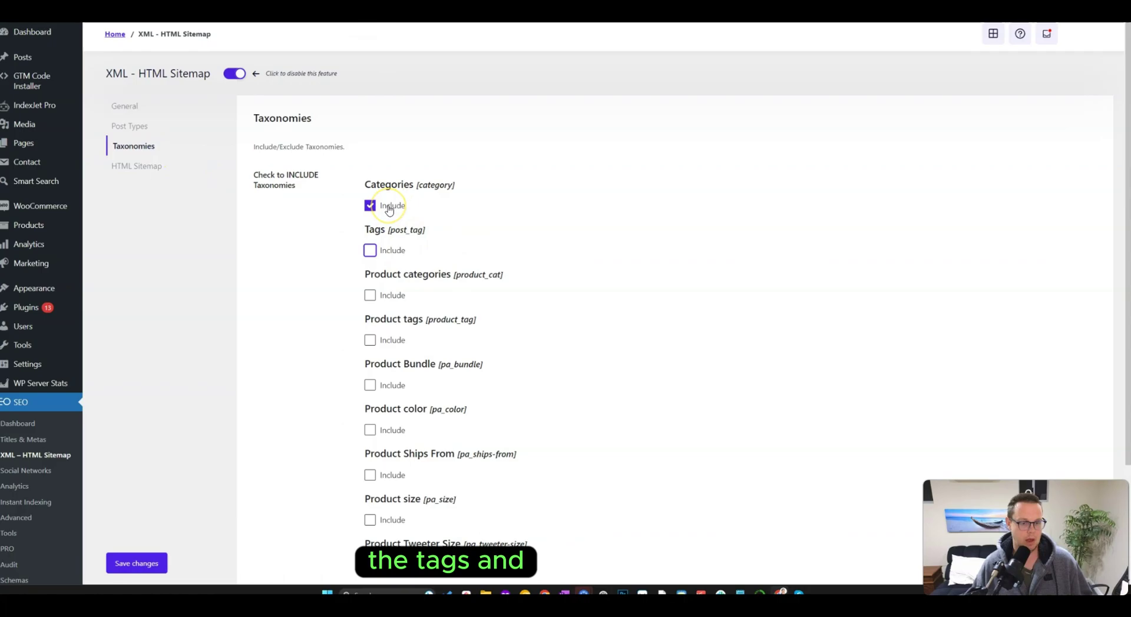
click(388, 207)
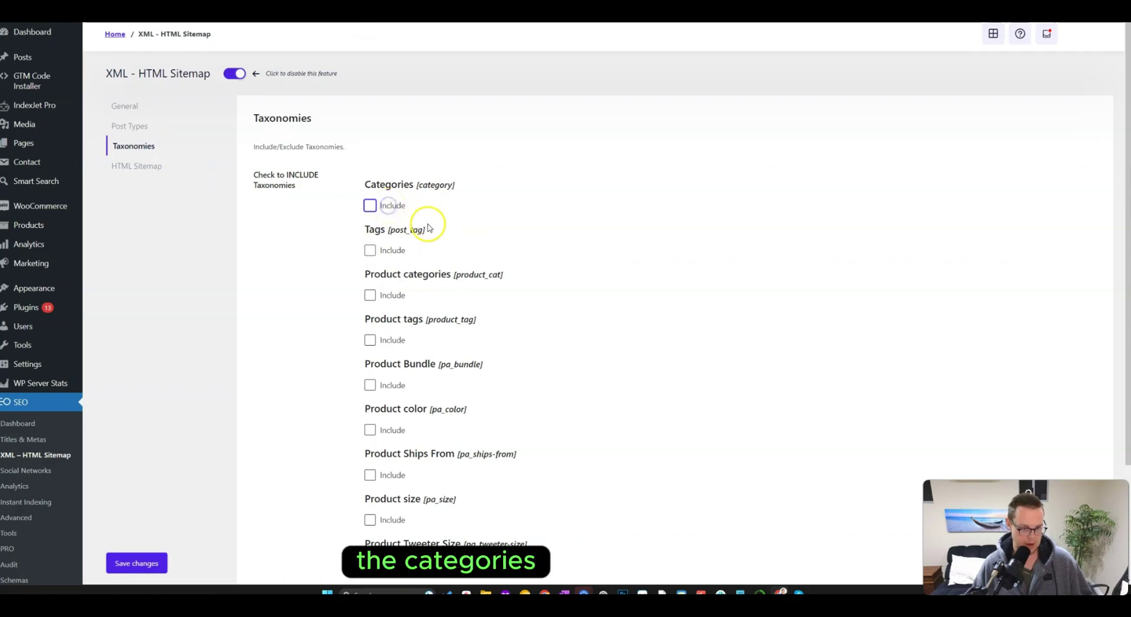
click(387, 296)
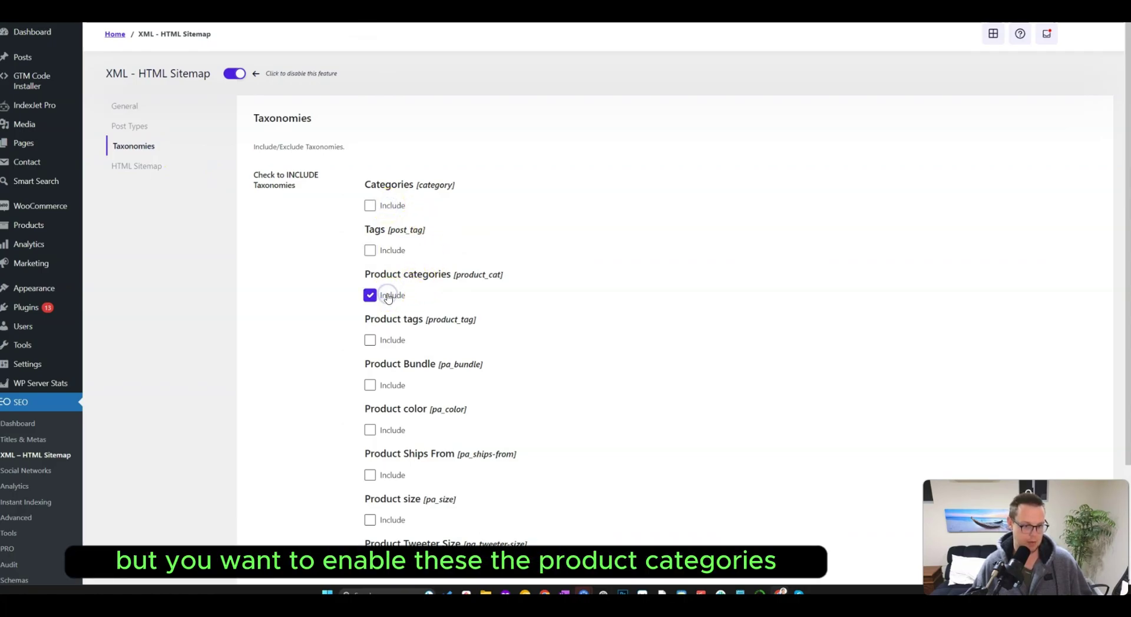
key(ctrl+plus)
key(ctrl+plus)
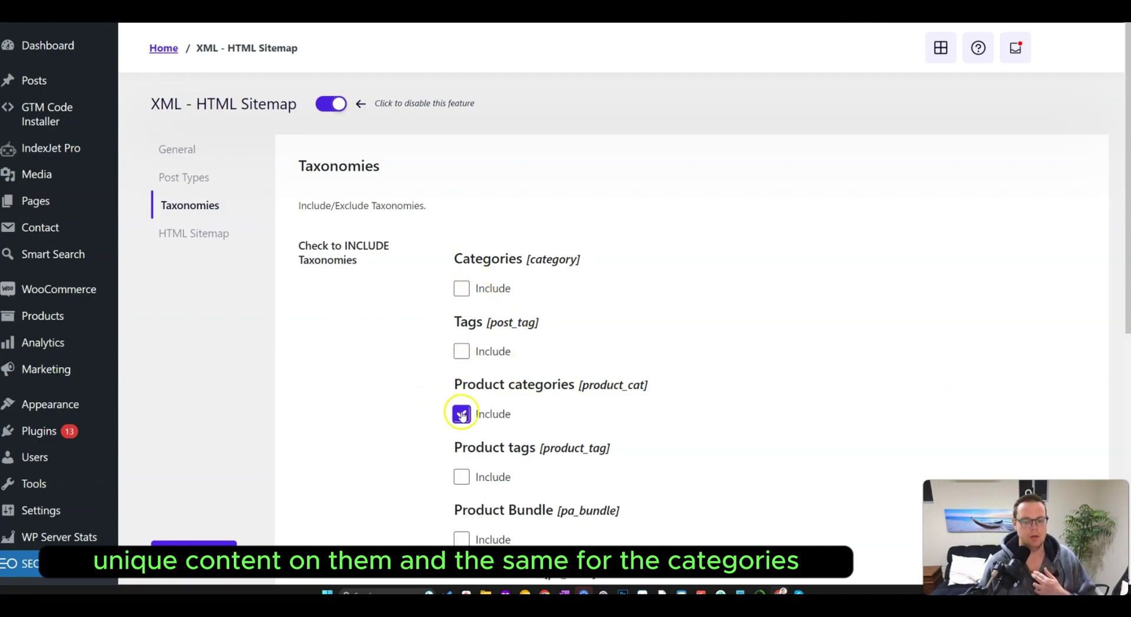
Step: Switch to Notepad and highlight the /product-category/amplifiers/ path in the second address as a product category example
key(alt+Tab)
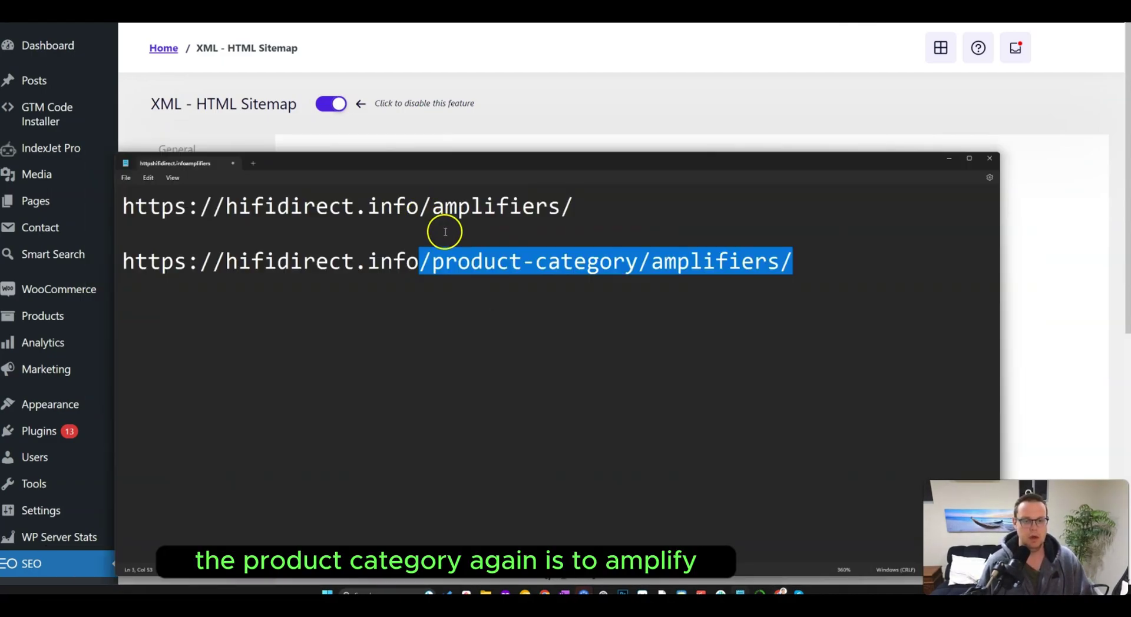
click(719, 280)
drag(791, 268, 408, 263)
click(459, 305)
Step: Return to the browser and open the category/dac/ link from the XML sitemap of post categories
click(513, 97)
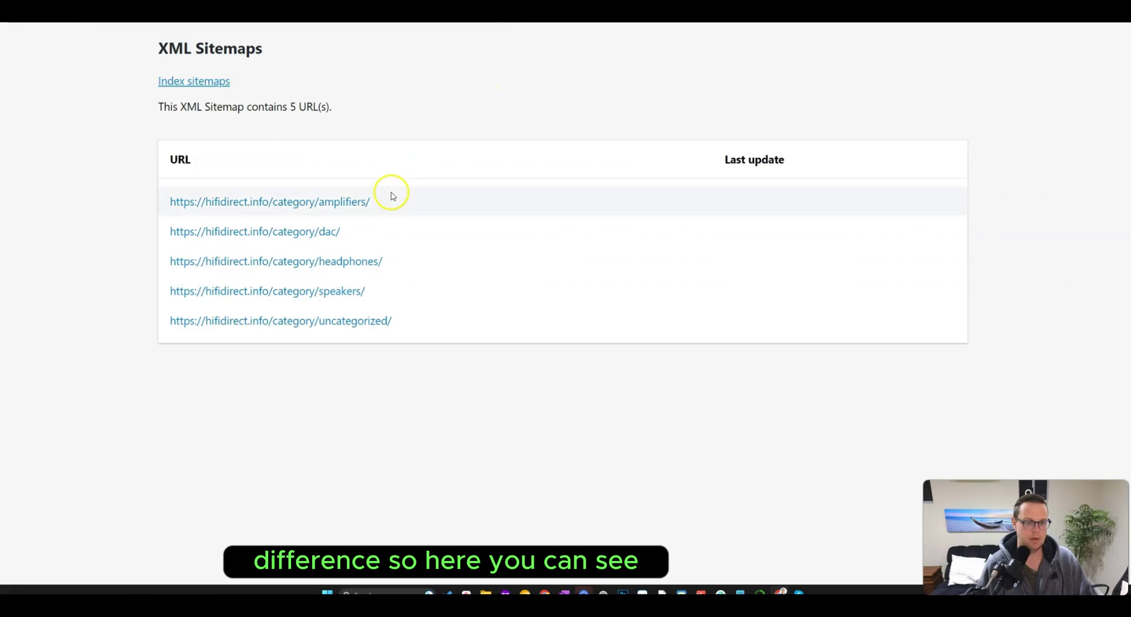
click(313, 232)
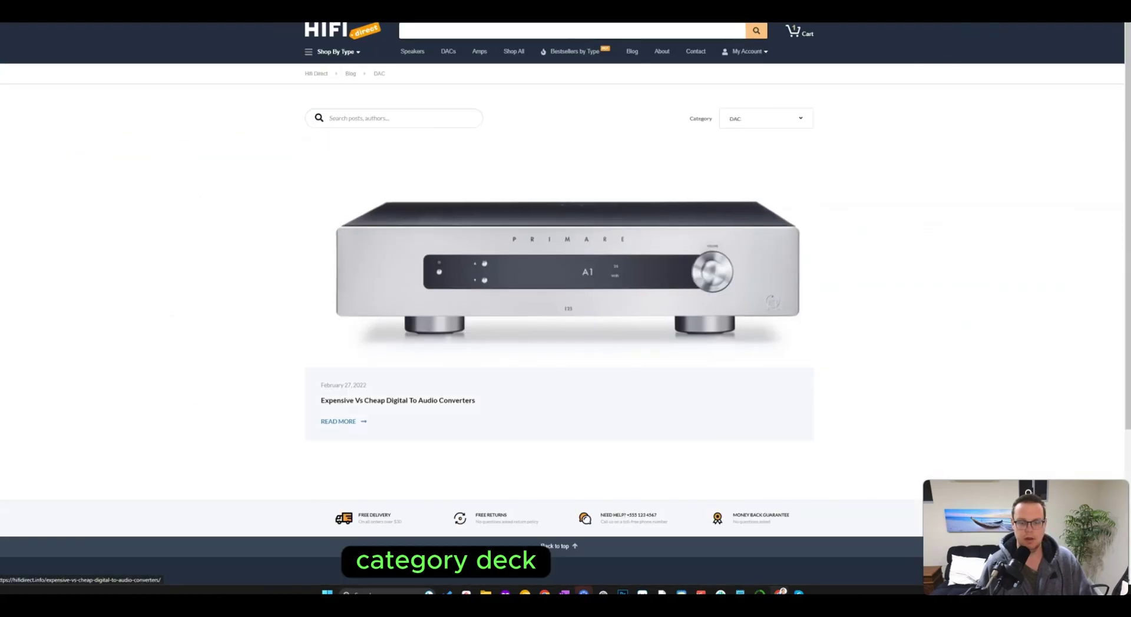
Step: Inspect the DAC category page's title and meta description with the SEO extension, and open the tag/audio/ link from the tags sitemap
click(589, 23)
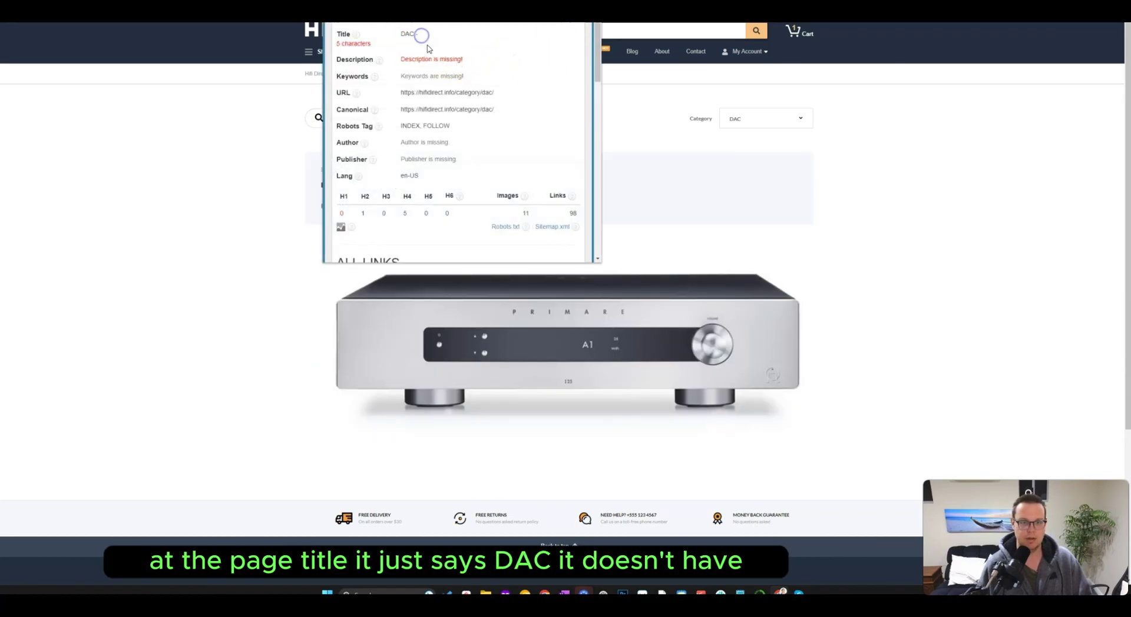
click(275, 211)
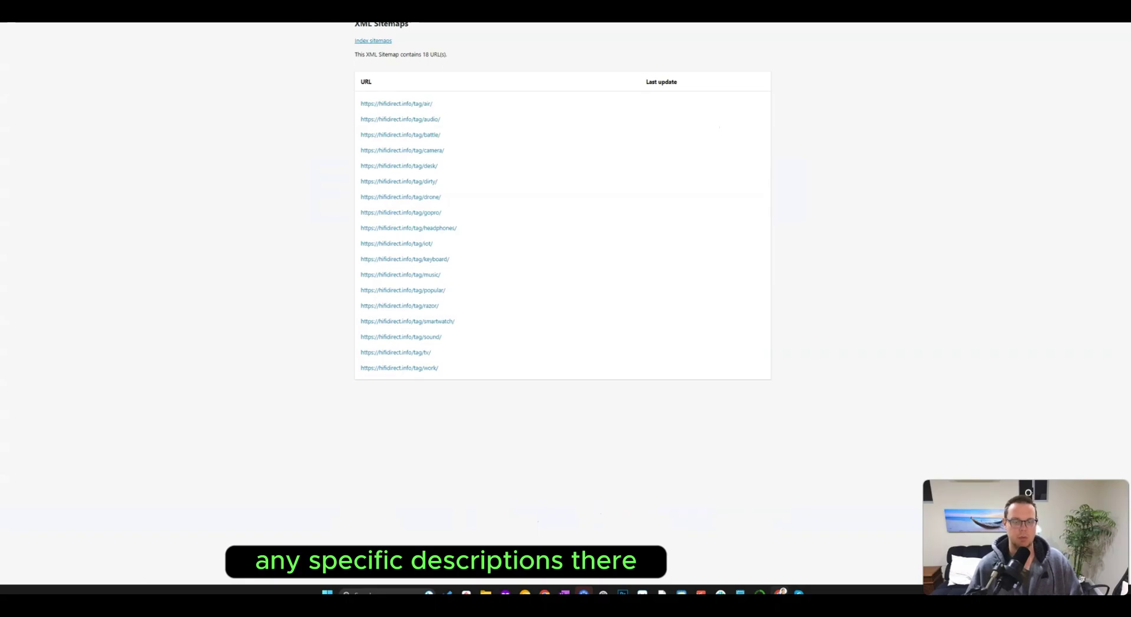
click(433, 120)
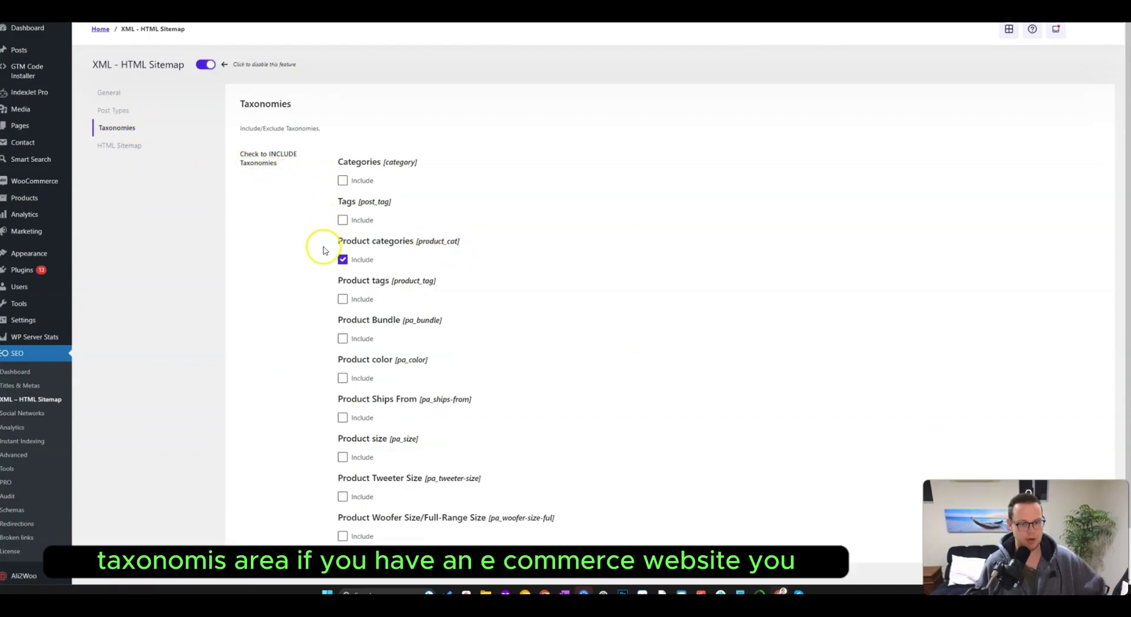
Step: Highlight the category, tag and product category options in Taxonomies, and copy the [seopress_html_sitemap] shortcode from the HTML Sitemap settings
drag(333, 155, 457, 261)
click(569, 274)
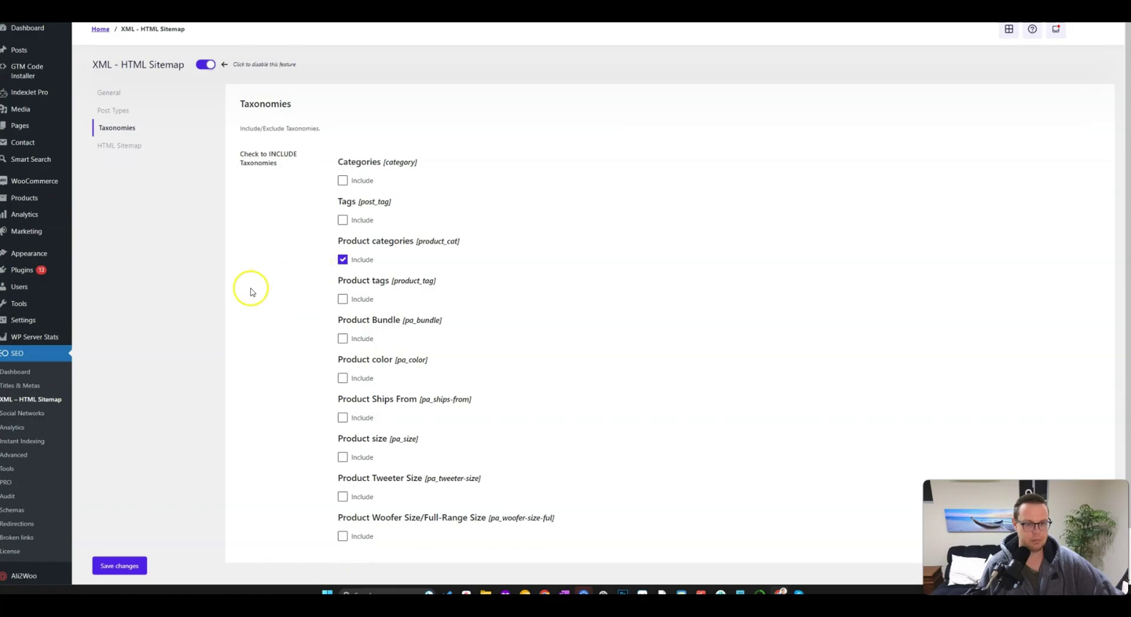
click(121, 145)
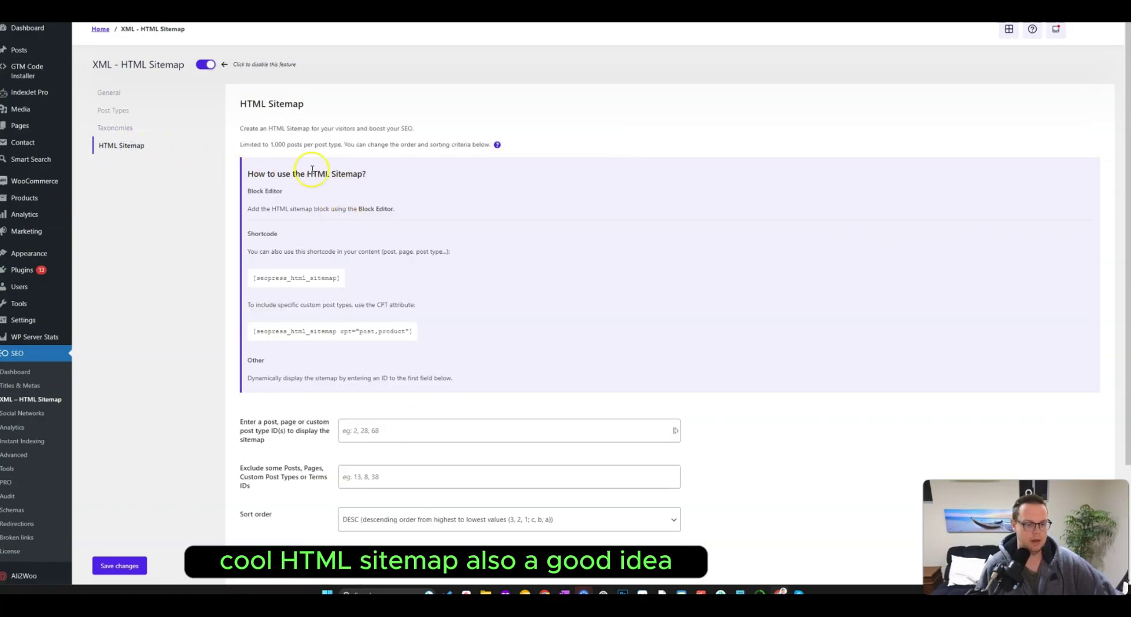
scroll(285, 174, down, 2)
triple_click(319, 189)
right_click(321, 191)
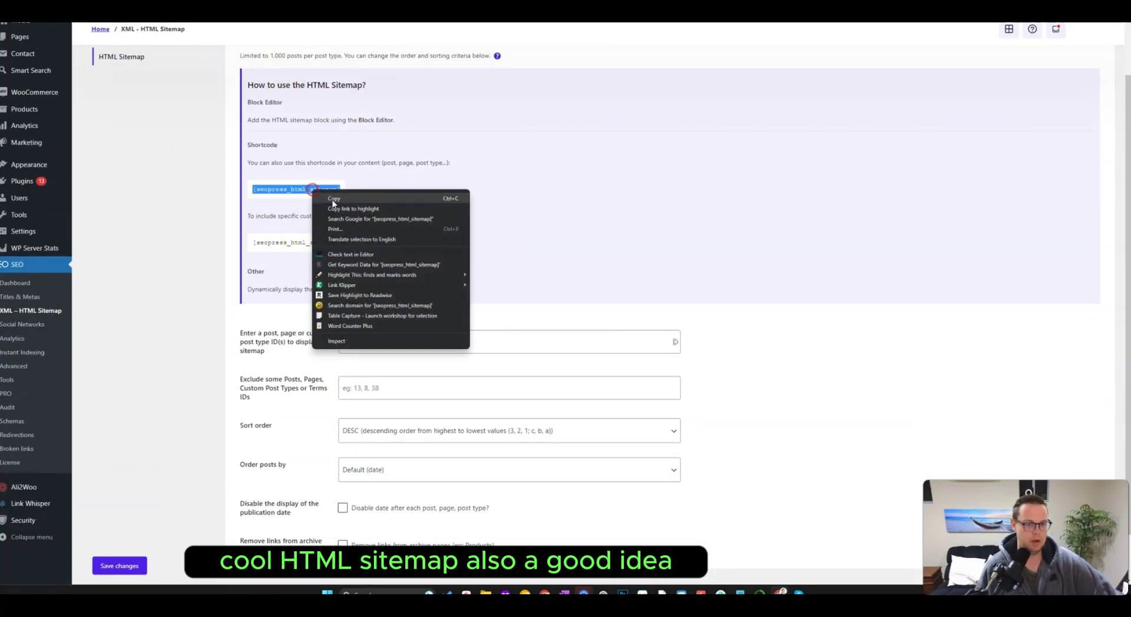
click(333, 200)
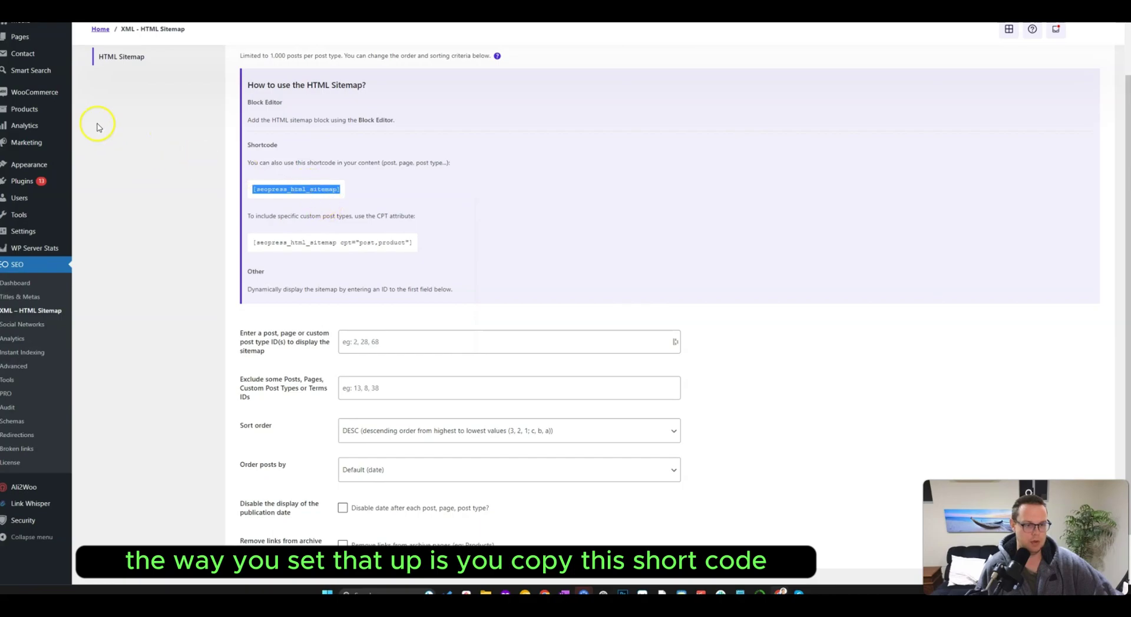
Step: Create a new page titled HTML Sitemap, paste the [seopress_html_sitemap] shortcode into its content and publish it
scroll(51, 174, up, 2)
mouse_move(46, 121)
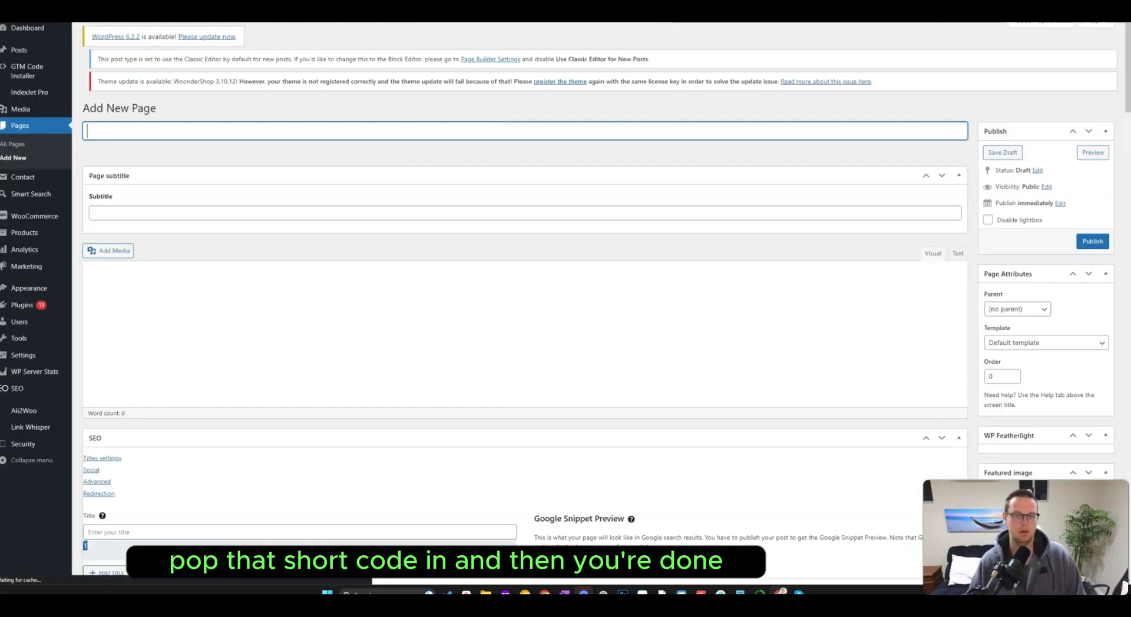
click(213, 141)
text(HTML Sitemap)
click(565, 277)
key(ctrl+v)
click(1092, 253)
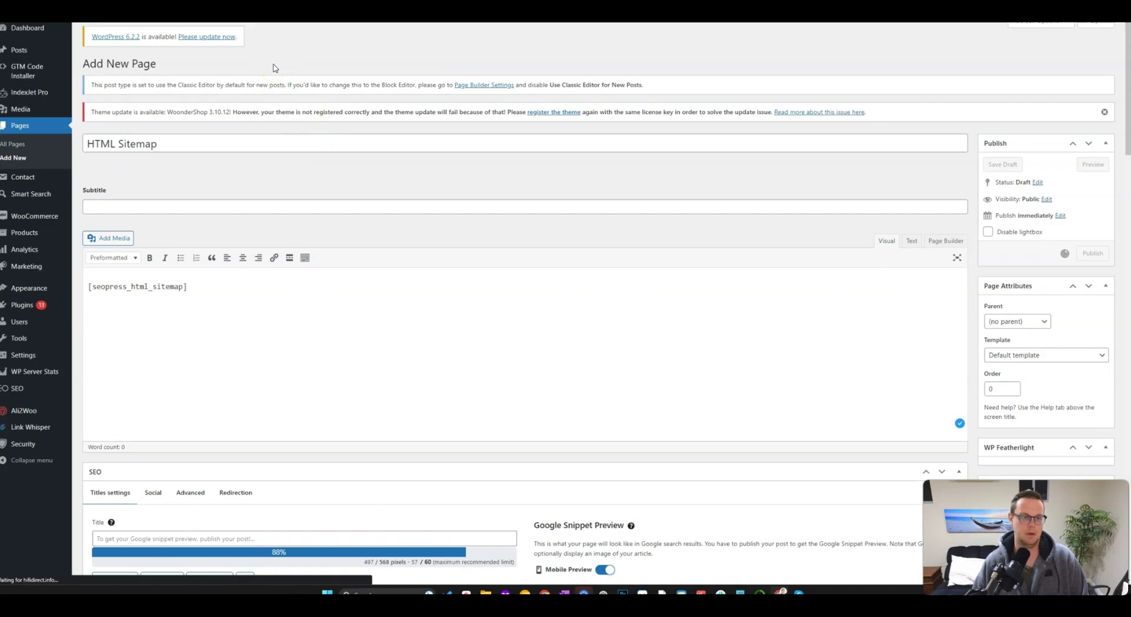
Step: View the published HTML Sitemap page and look through its Pages, Posts and Products lists
click(431, 206)
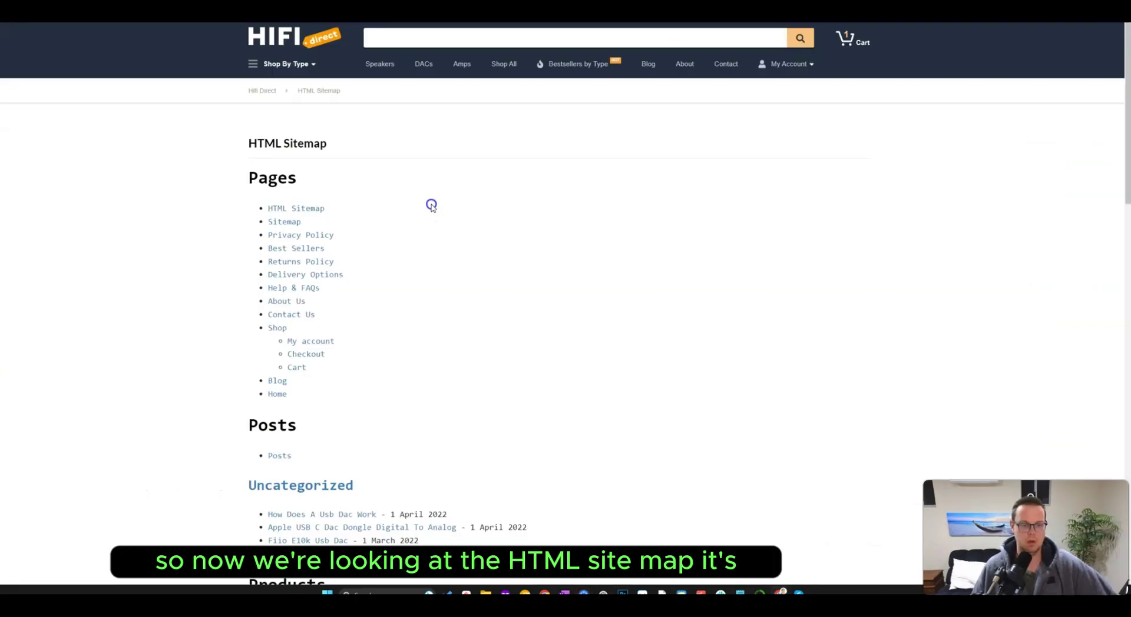
scroll(431, 207, down, 2)
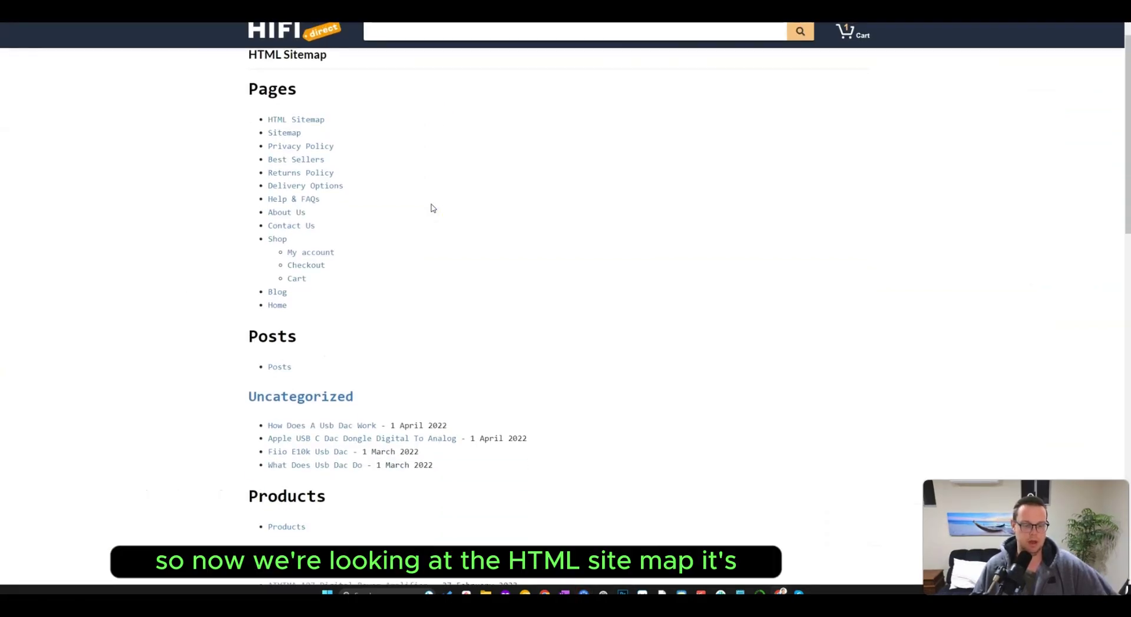
scroll(433, 209, down, 3)
scroll(434, 212, up, 4)
scroll(436, 212, down, 2)
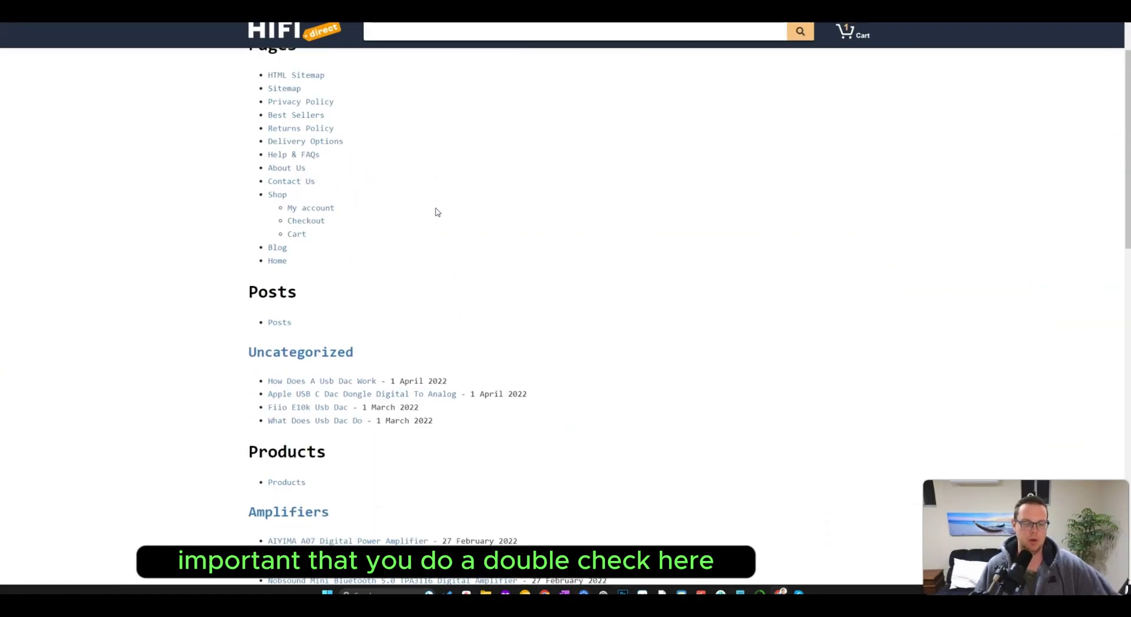
Step: Highlight the Posts section of the HTML sitemap to check that every blog article is listed
click(256, 288)
drag(249, 289, 259, 383)
click(463, 422)
triple_click(439, 416)
drag(438, 416, 248, 387)
scroll(214, 337, down, 2)
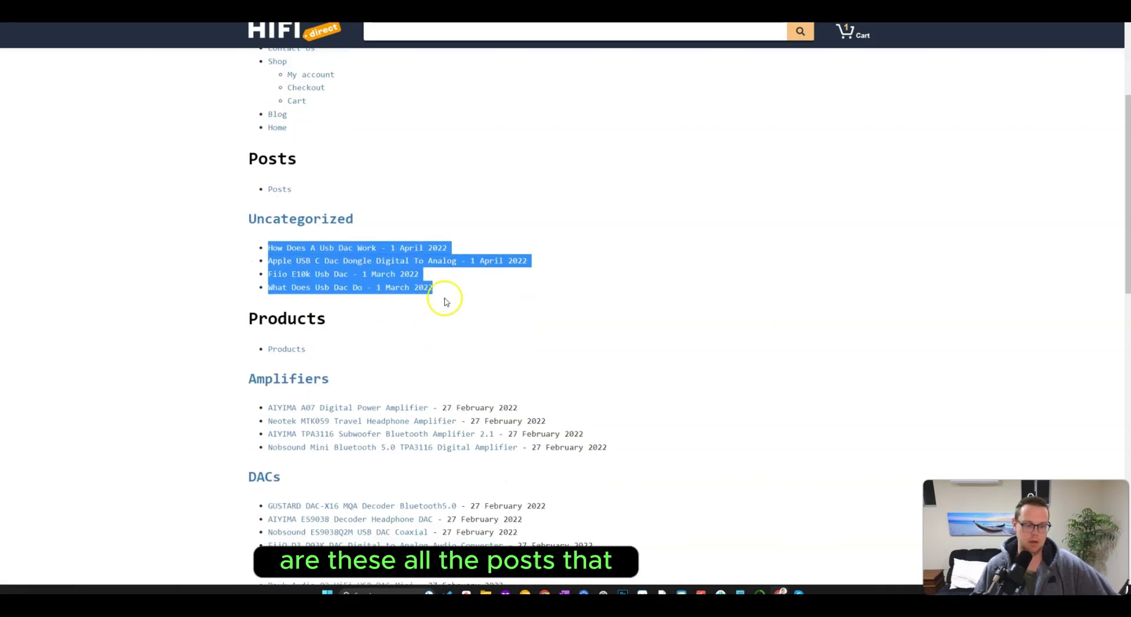
click(476, 295)
drag(460, 287, 273, 247)
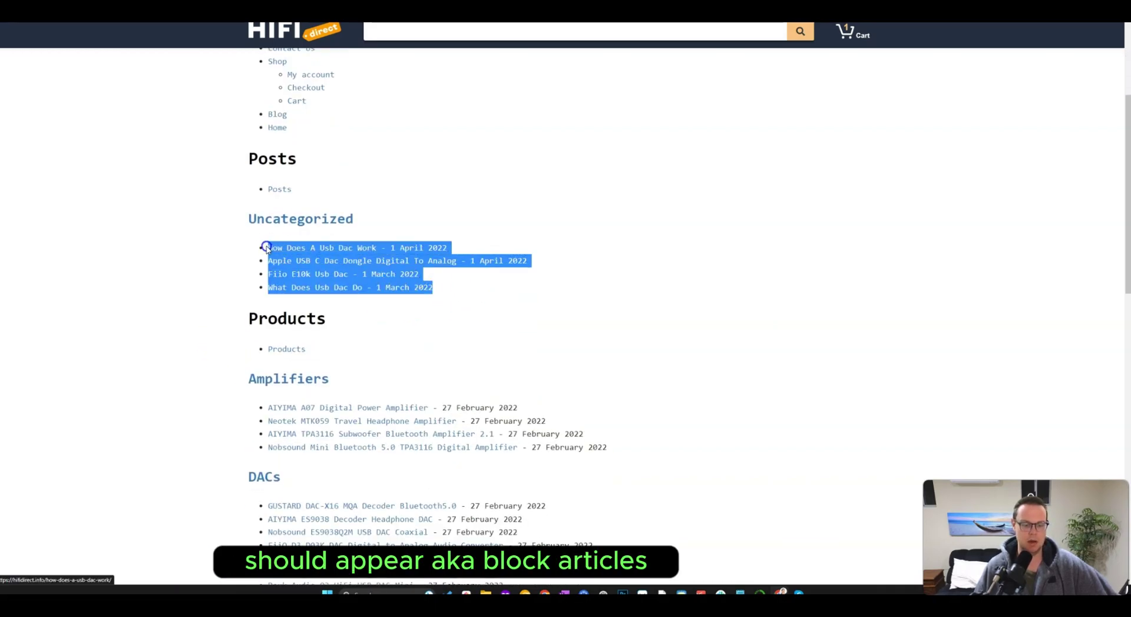
click(221, 234)
click(246, 158)
drag(247, 158, 493, 285)
scroll(493, 285, down, 2)
click(582, 222)
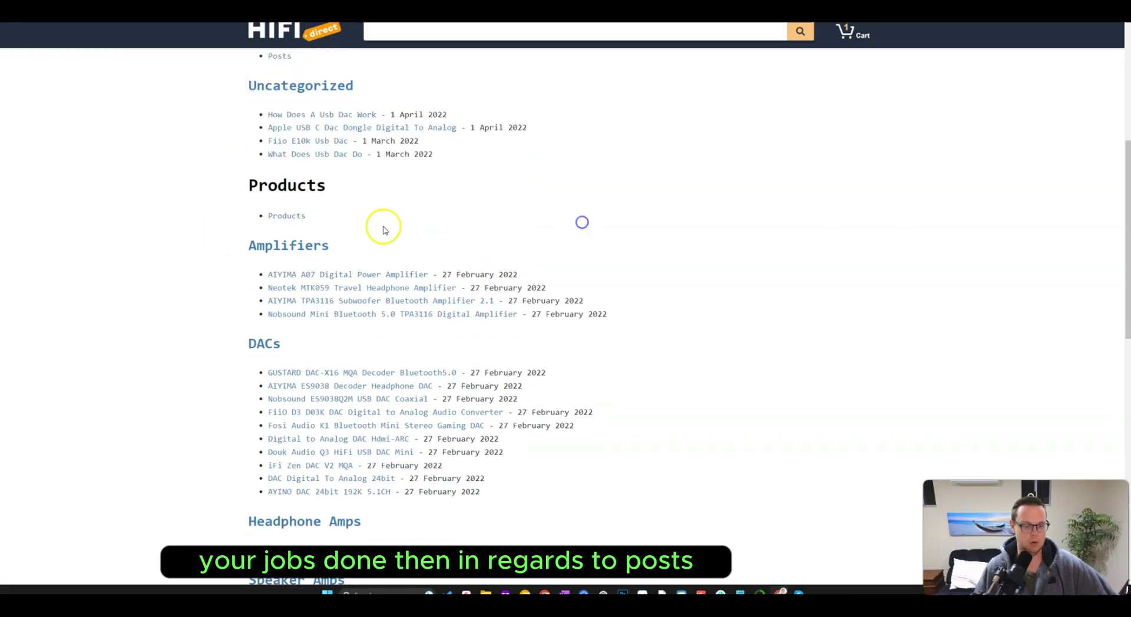
Step: Highlight the Products section from its heading through the DACs list to check which products the sitemap includes
drag(235, 177, 556, 405)
scroll(546, 323, down, 2)
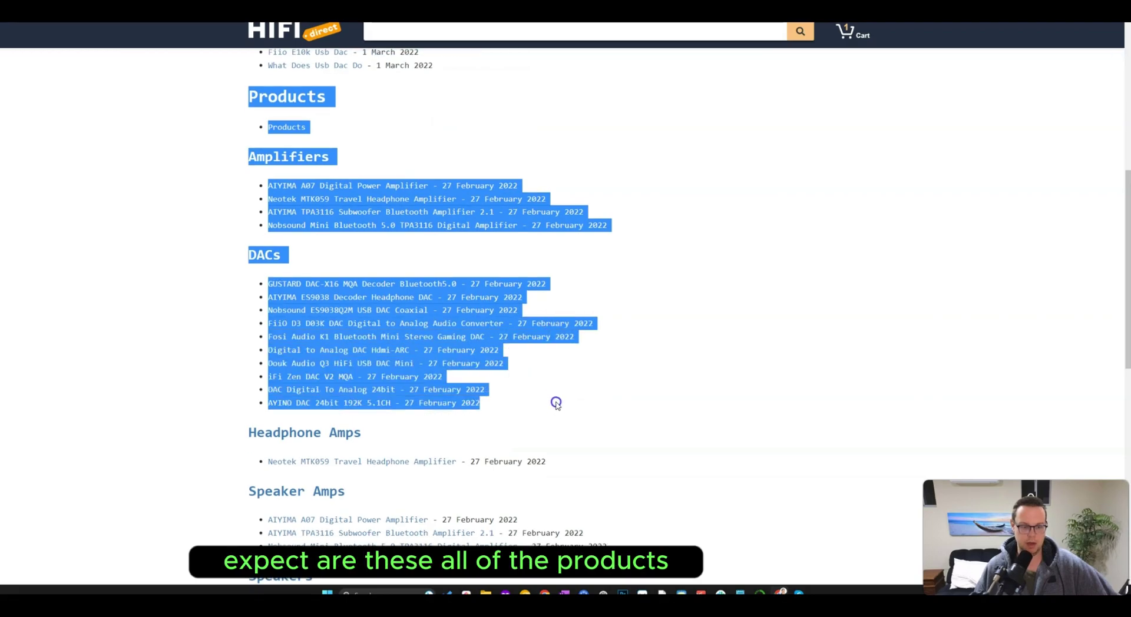
click(556, 405)
scroll(589, 400, down, 5)
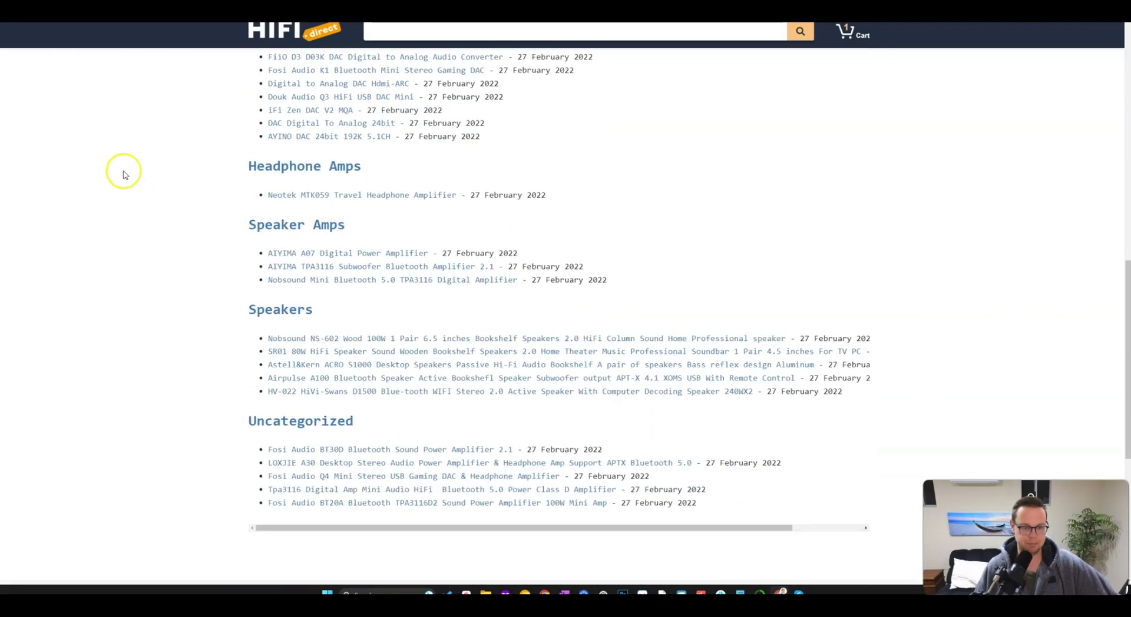
Step: Check that all product categories appear in the HTML sitemap, including the Speaker Amps and Headphone Amps headings
scroll(314, 288, up, 2)
scroll(542, 323, up, 10)
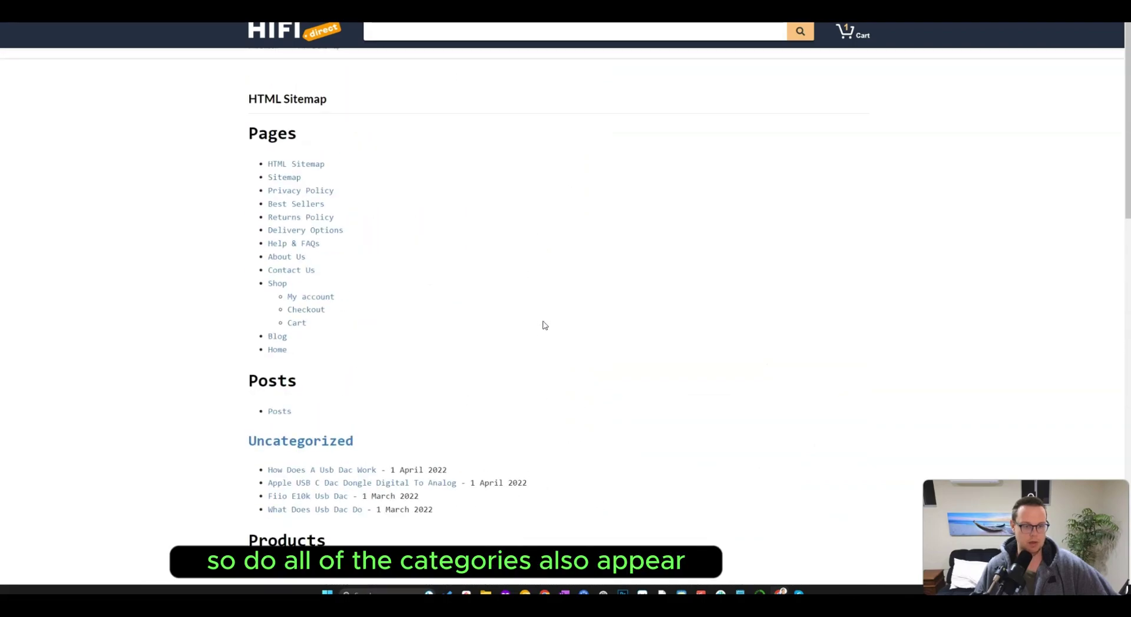
scroll(543, 323, down, 14)
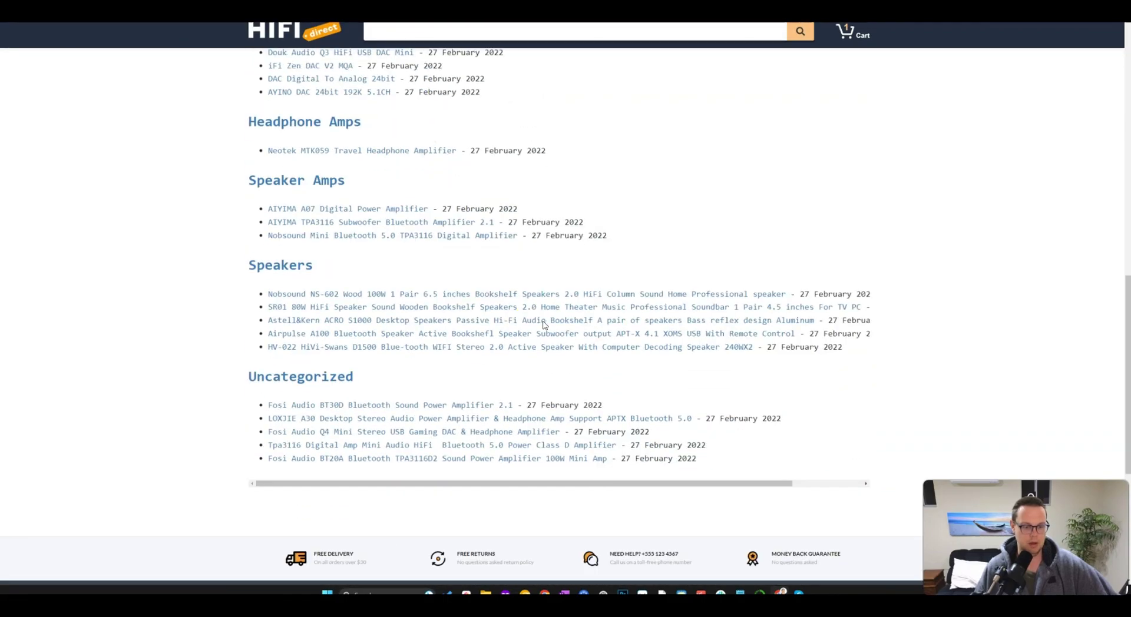
click(306, 189)
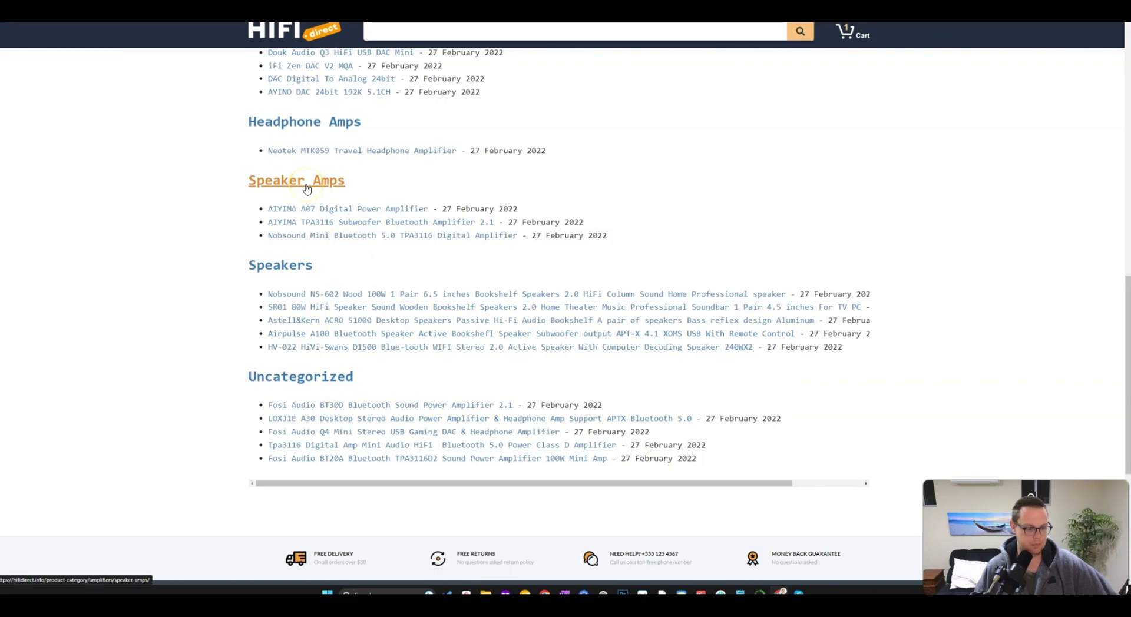
click(323, 124)
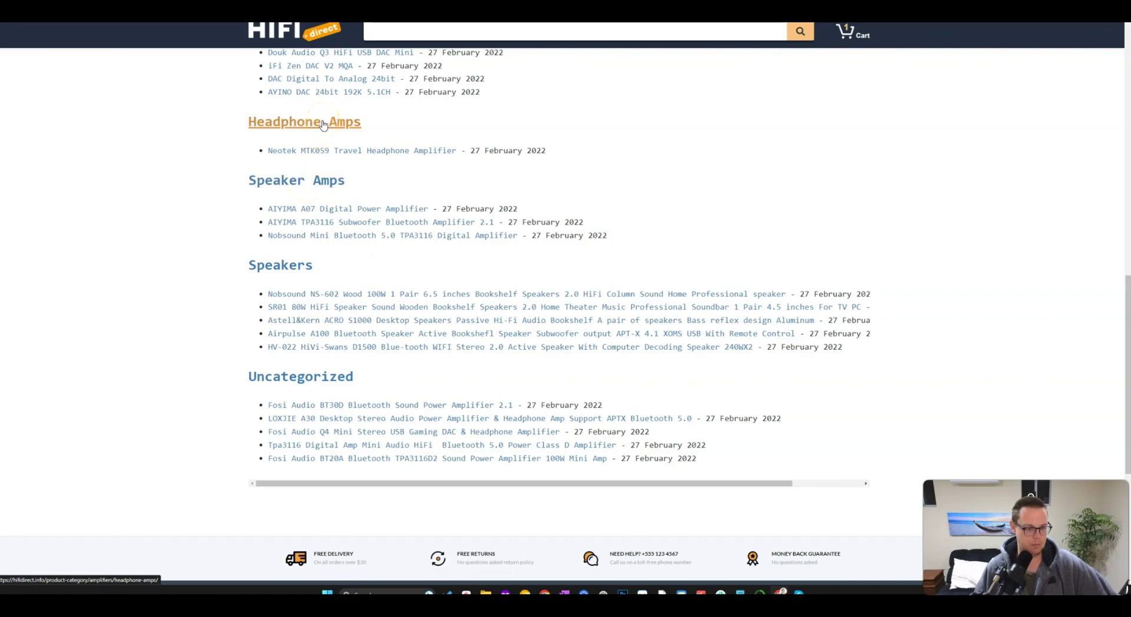
scroll(530, 170, up, 20)
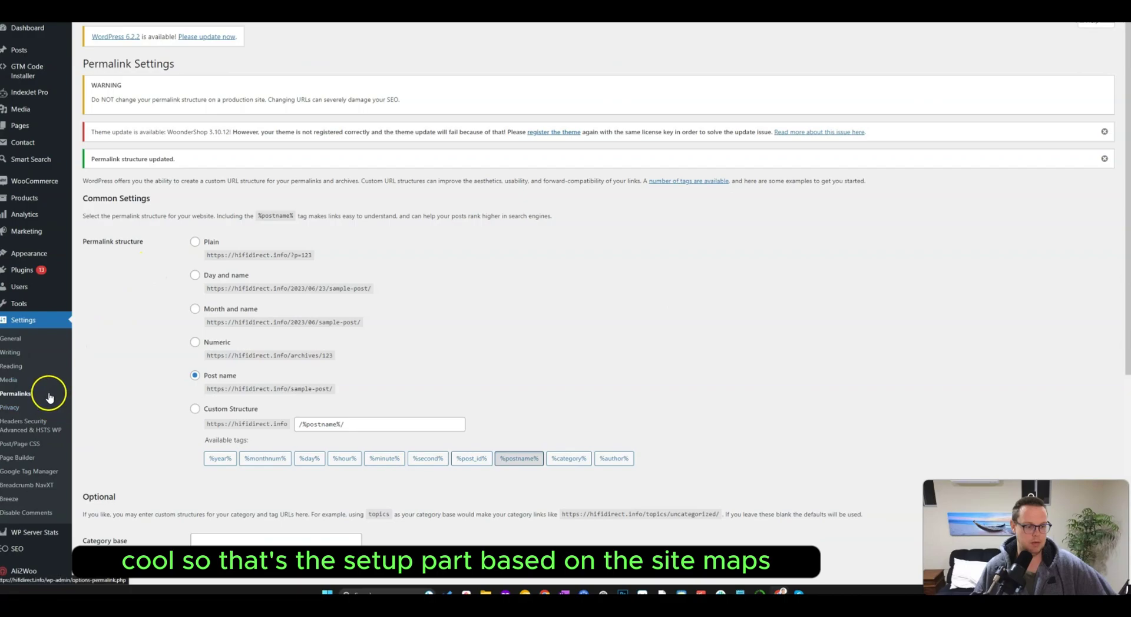
Step: Open the Post Types settings of SEOPress Titles & Metas and examine the options for posts
scroll(50, 397, down, 5)
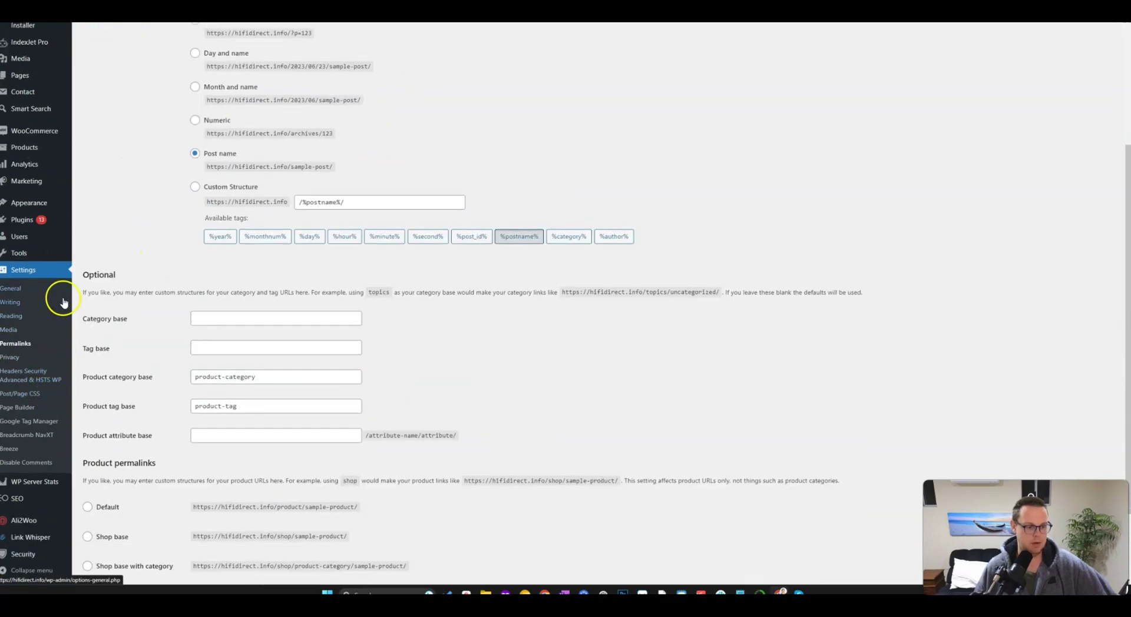
mouse_move(26, 498)
click(98, 383)
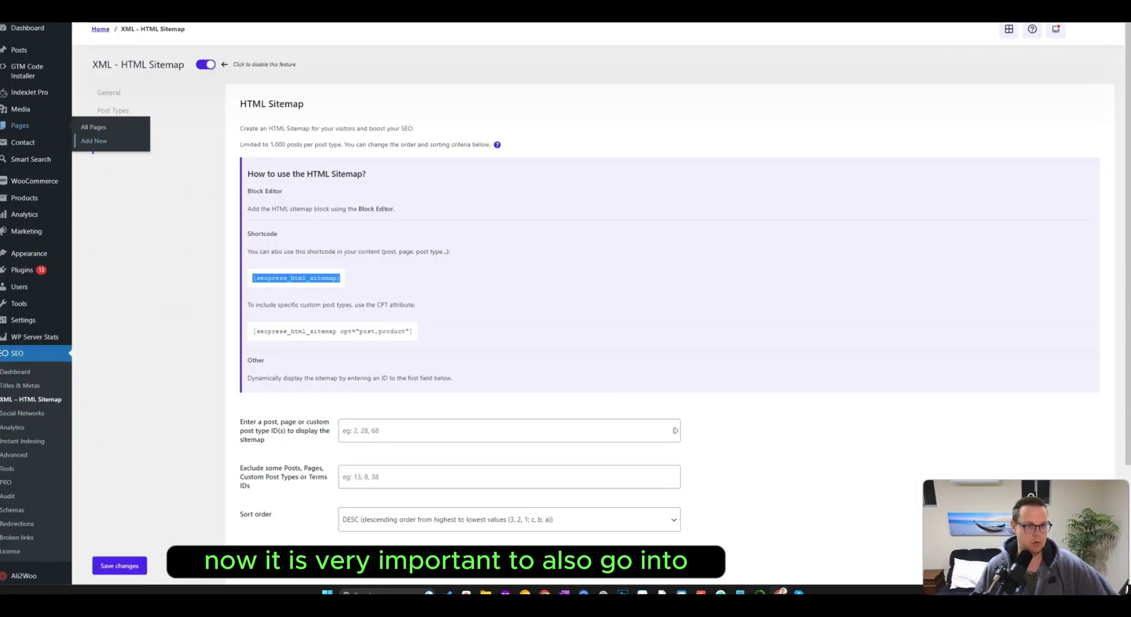
scroll(68, 354, down, 2)
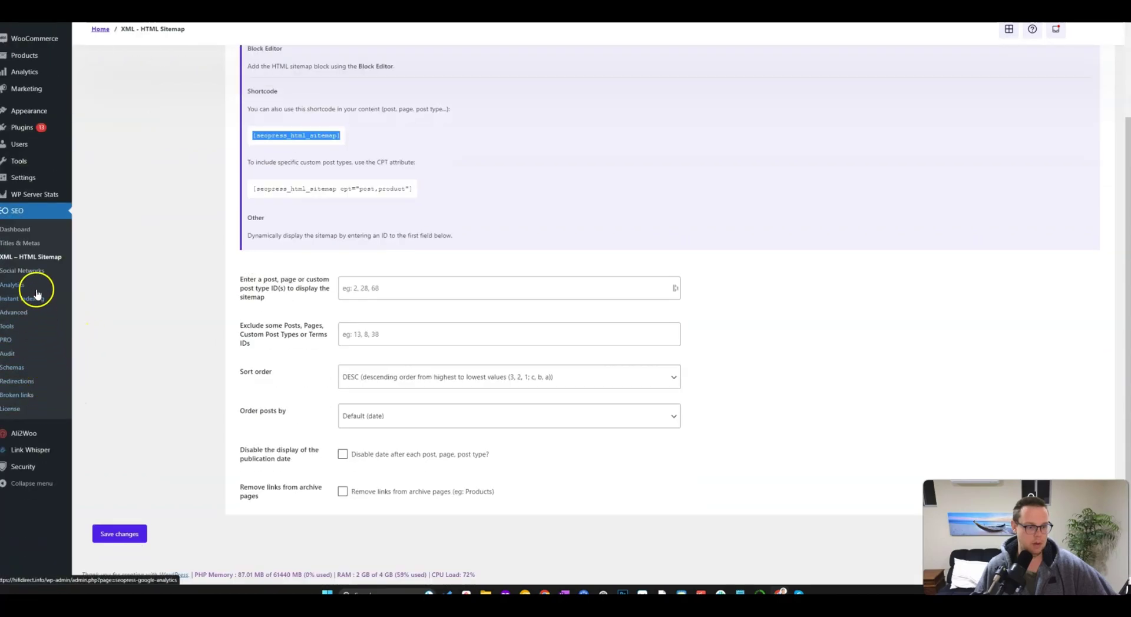
click(32, 244)
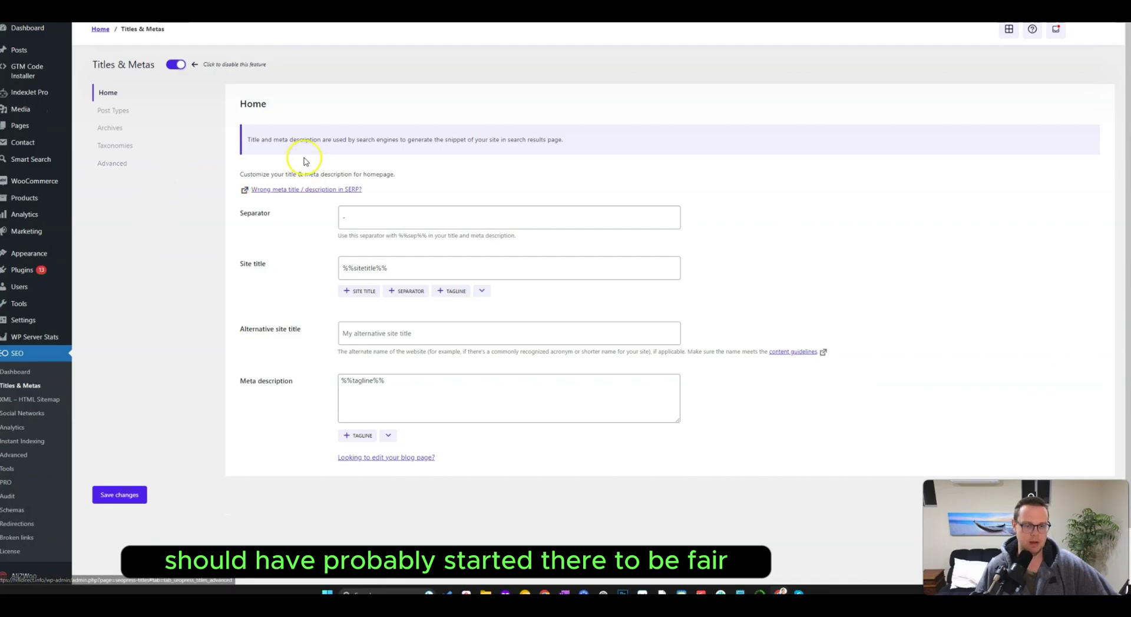
click(129, 110)
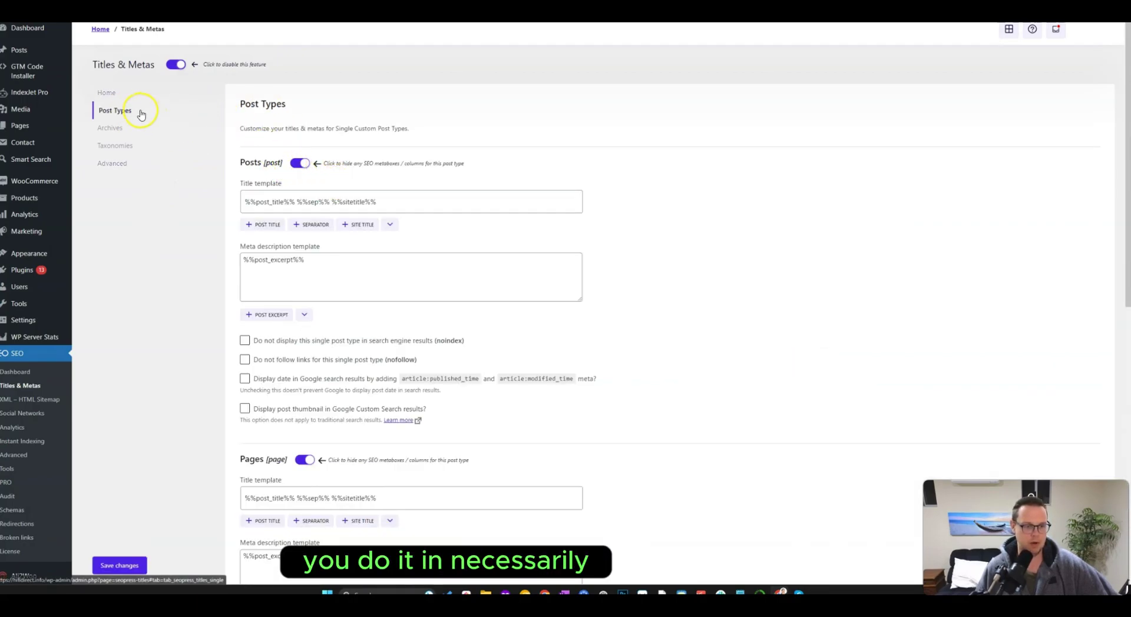
scroll(392, 328, down, 2)
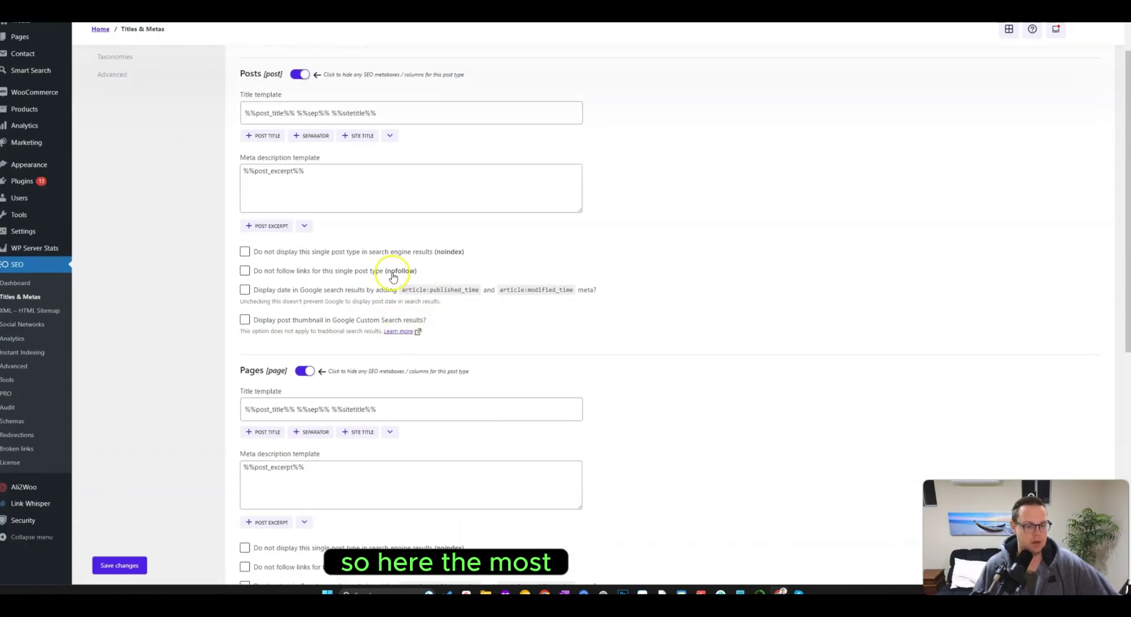
Step: Capture the Posts settings area and outline the noindex and nofollow options in red, then discard the capture
scroll(145, 135, up, 2)
key(Print)
drag(79, 80, 724, 447)
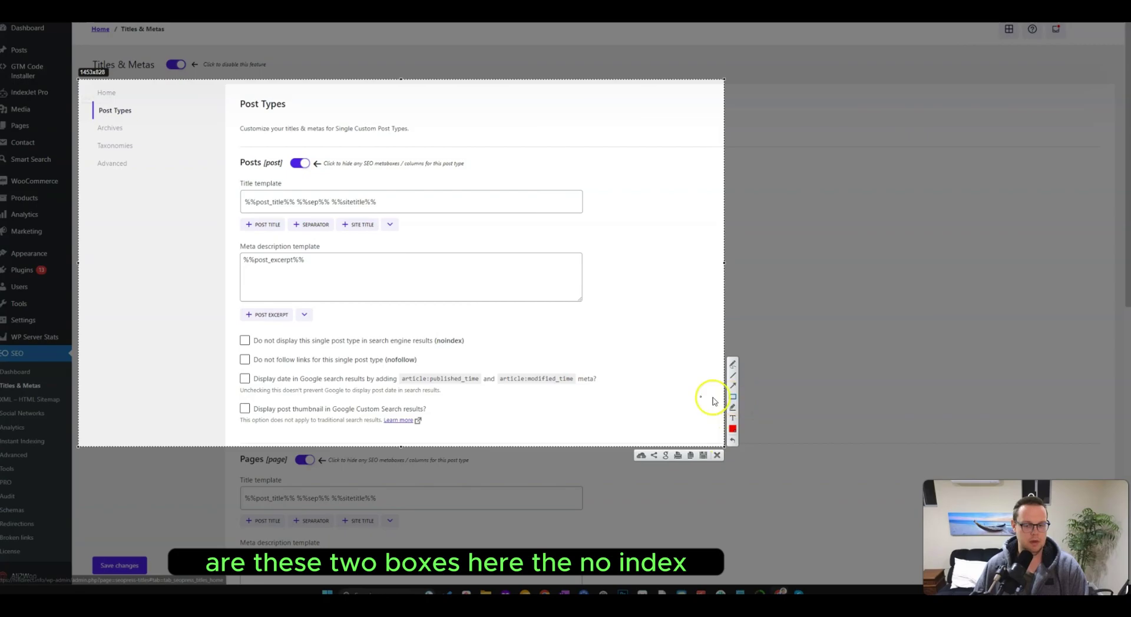
mouse_move(232, 330)
mouse_down()
mouse_move(467, 355)
mouse_move(470, 368)
mouse_move(477, 351)
mouse_move(473, 367)
mouse_up()
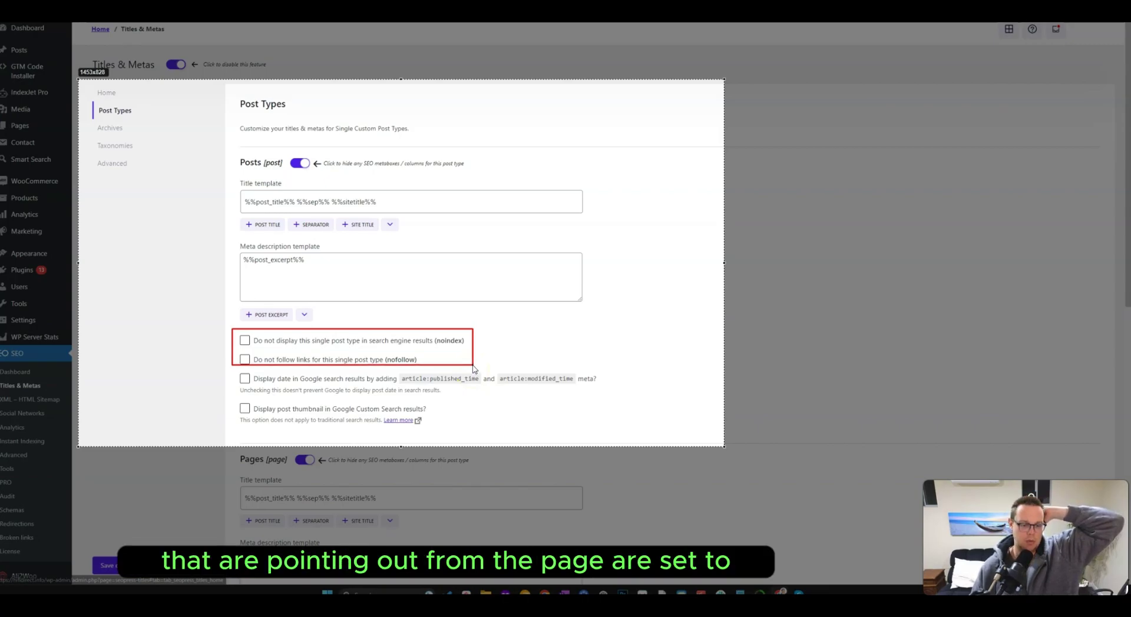
drag(473, 369, 233, 357)
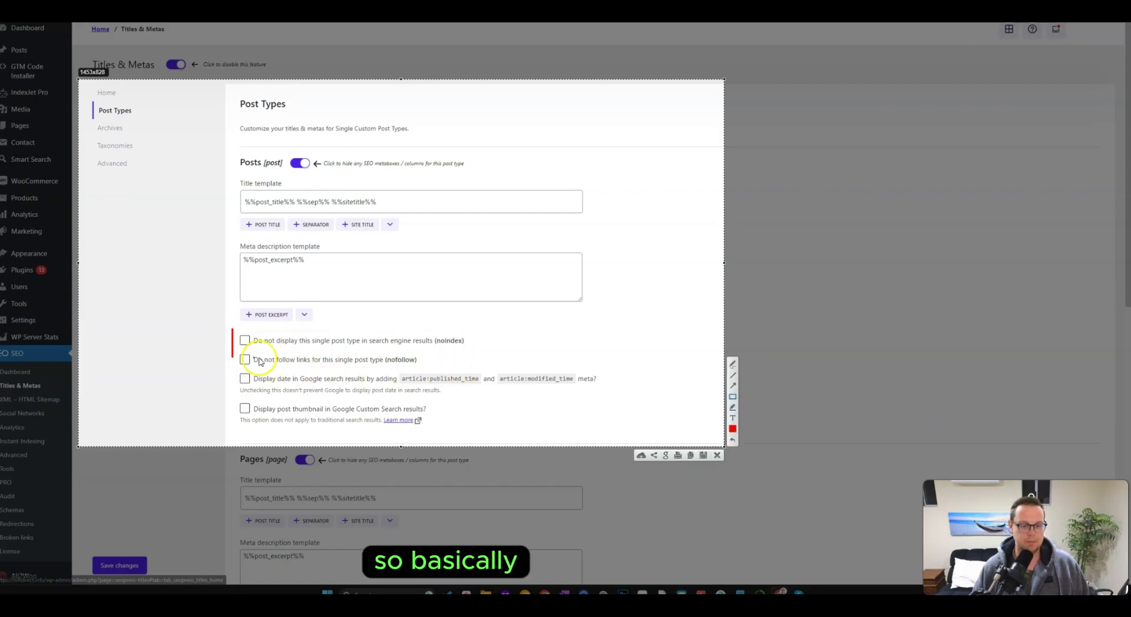
key(Escape)
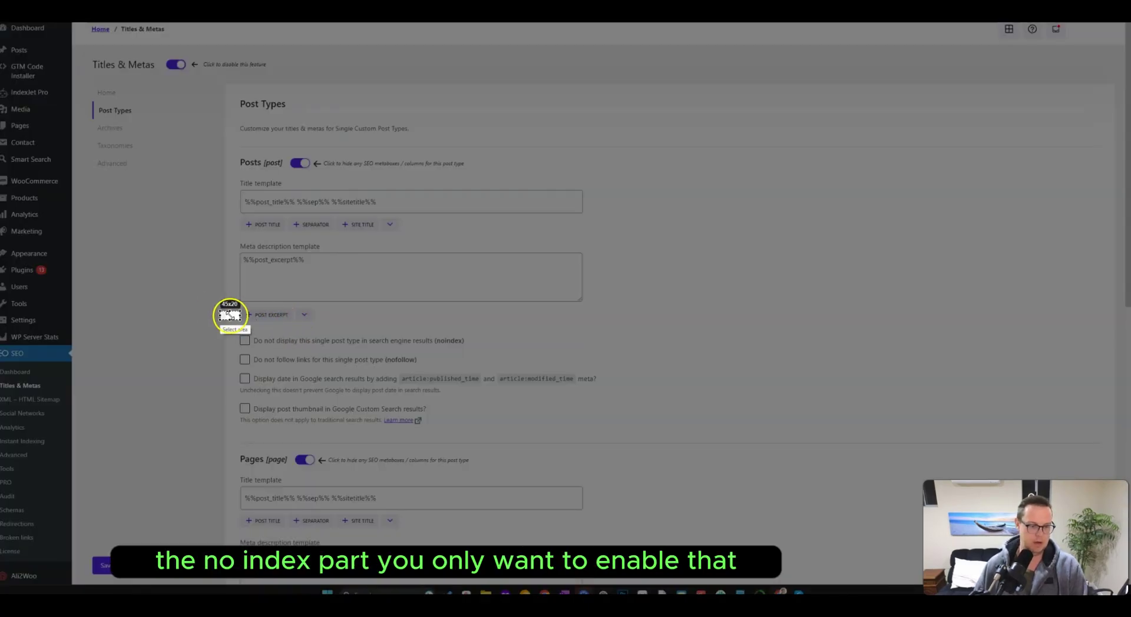
Step: Enlarge the page, capture the noindex and nofollow options for posts, outline the noindex option in red and close the capture
key(ctrl+plus)
key(ctrl+plus)
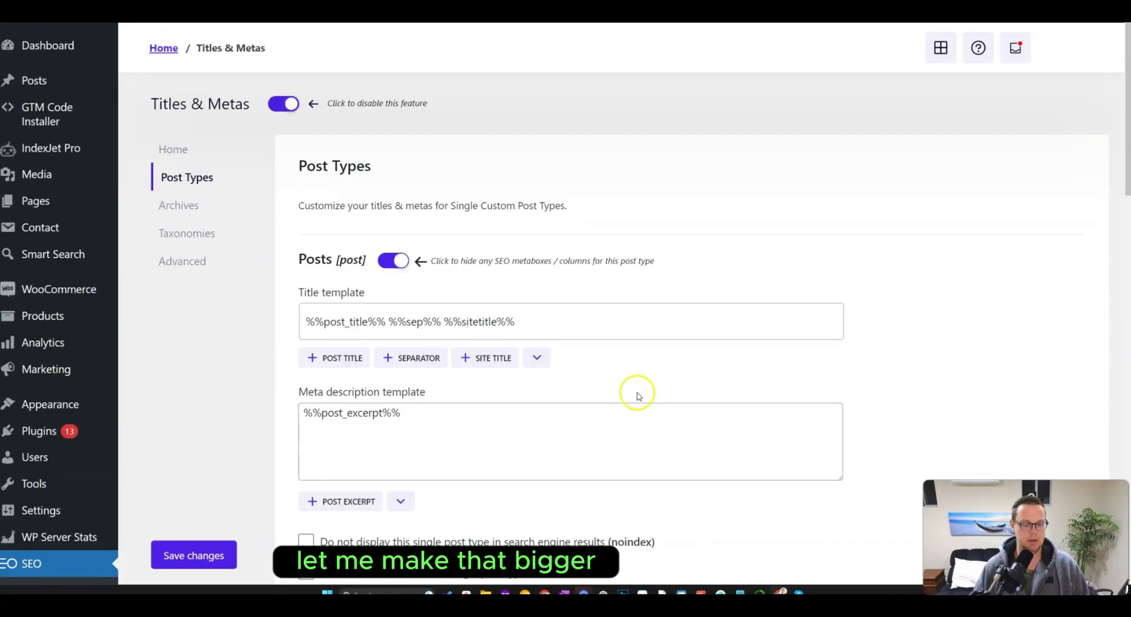
scroll(639, 394, down, 6)
key(Print)
mouse_move(272, 289)
mouse_down()
mouse_move(473, 367)
mouse_move(690, 376)
mouse_up()
drag(288, 303, 664, 334)
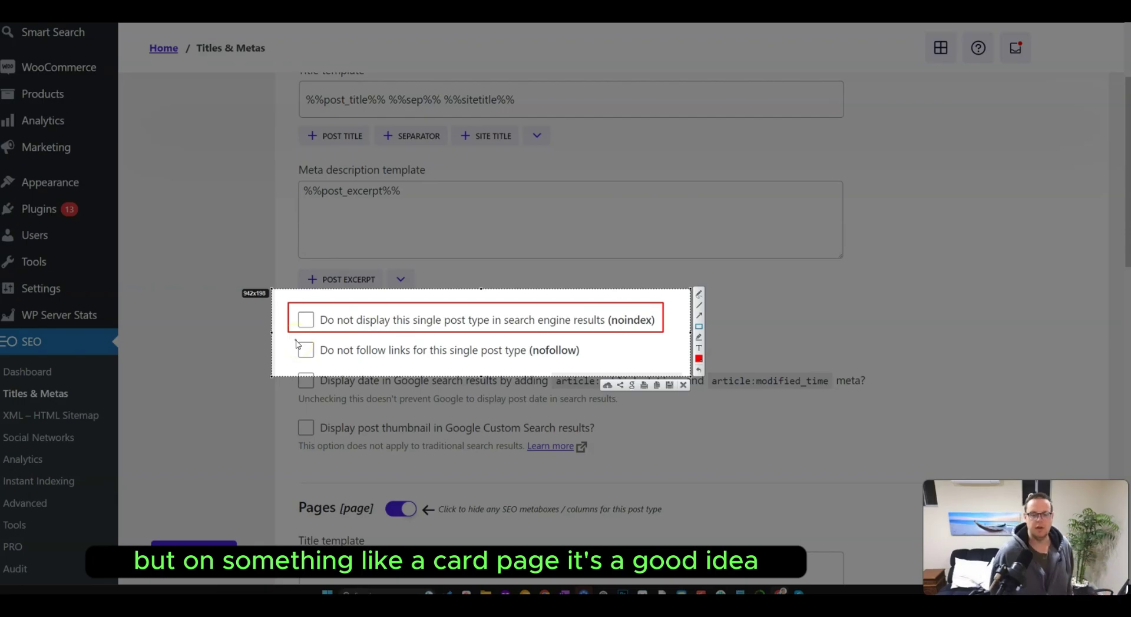
click(683, 385)
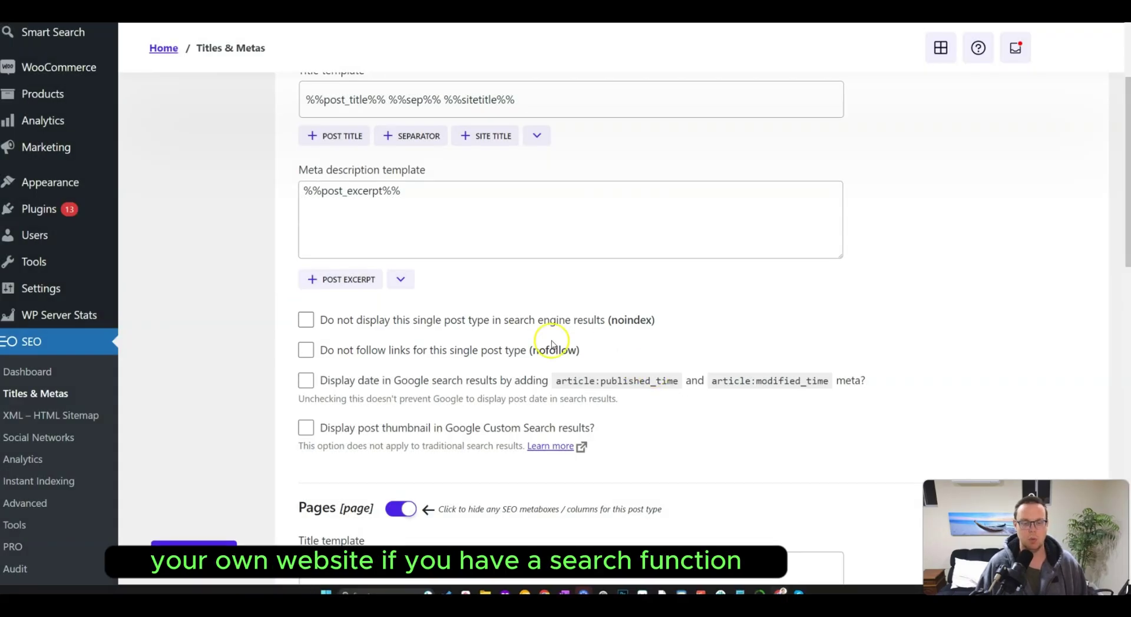
Step: Review the noindex and nofollow options of the Posts post type, leaving both unticked
scroll(537, 337, up, 3)
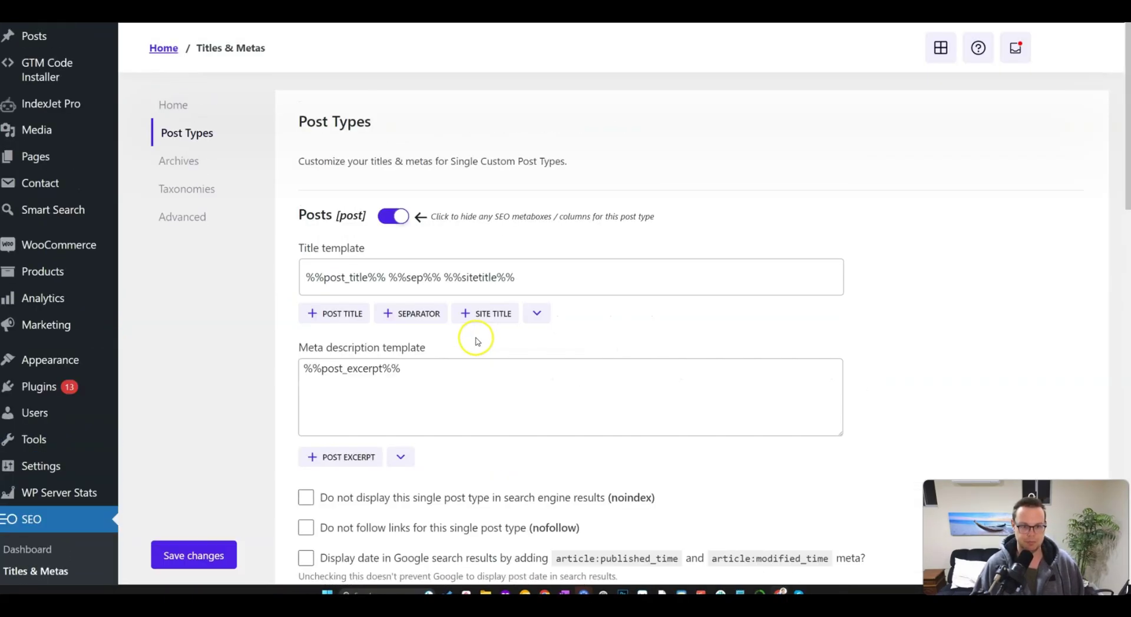
scroll(480, 336, down, 2)
scroll(373, 231, up, 3)
double_click(309, 258)
click(345, 258)
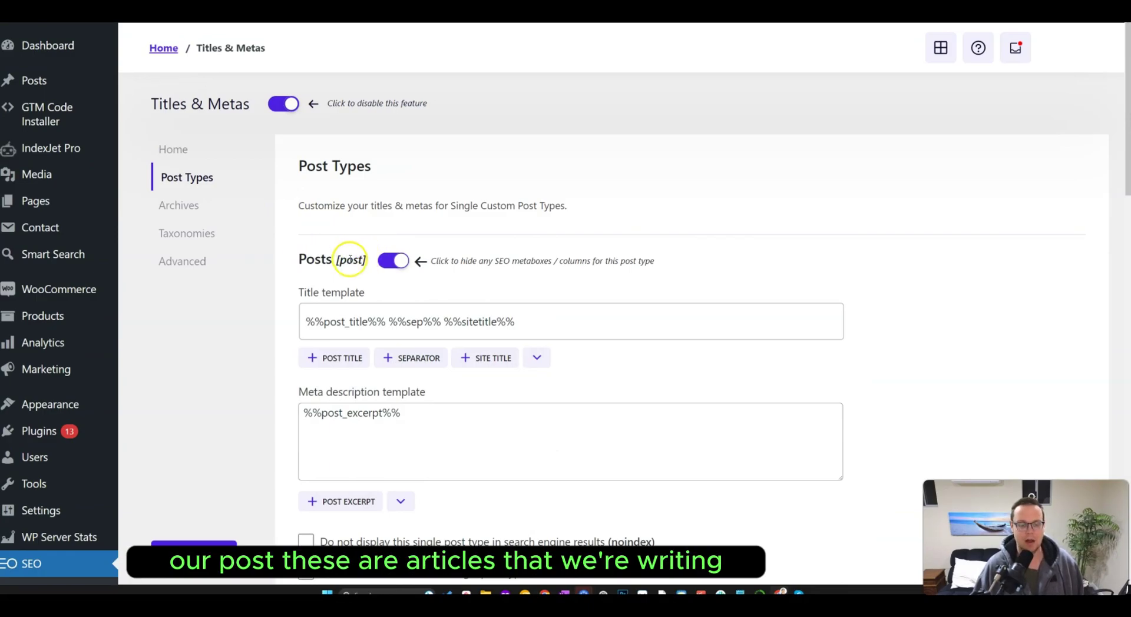
scroll(352, 262, down, 3)
drag(304, 347, 620, 395)
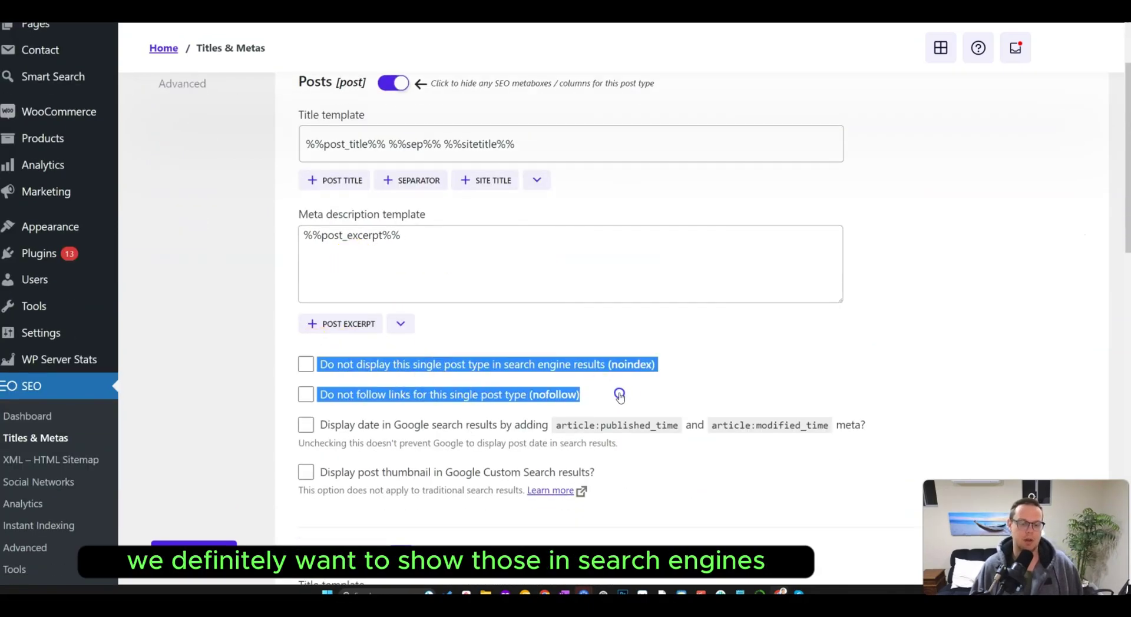
click(746, 394)
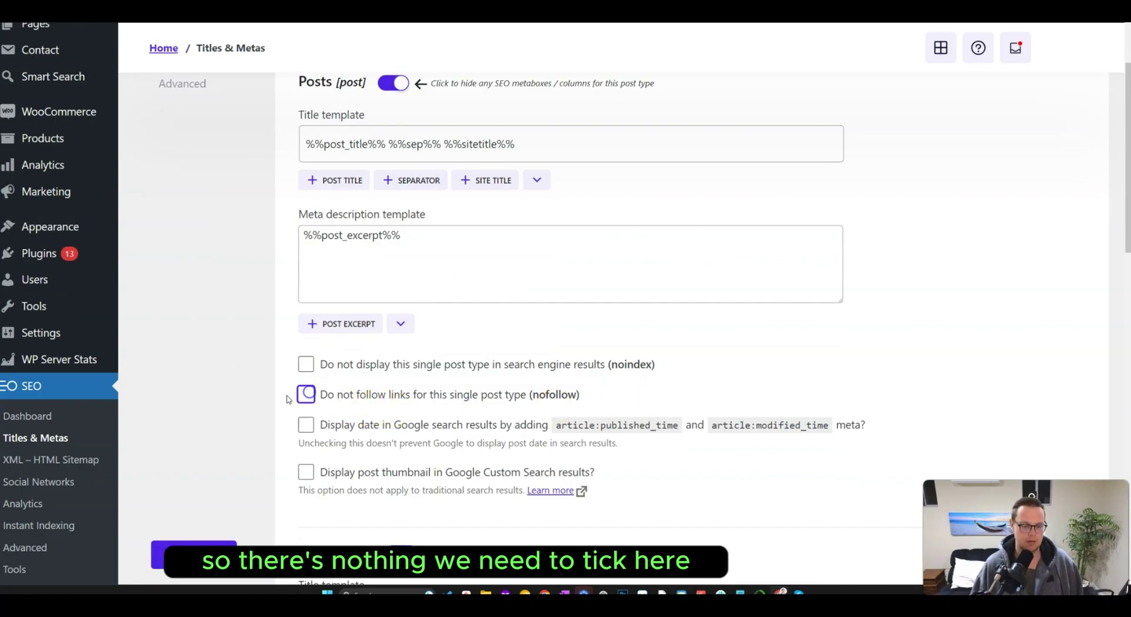
Step: Check the noindex and nofollow options of the Pages and Products post types
scroll(252, 352, down, 10)
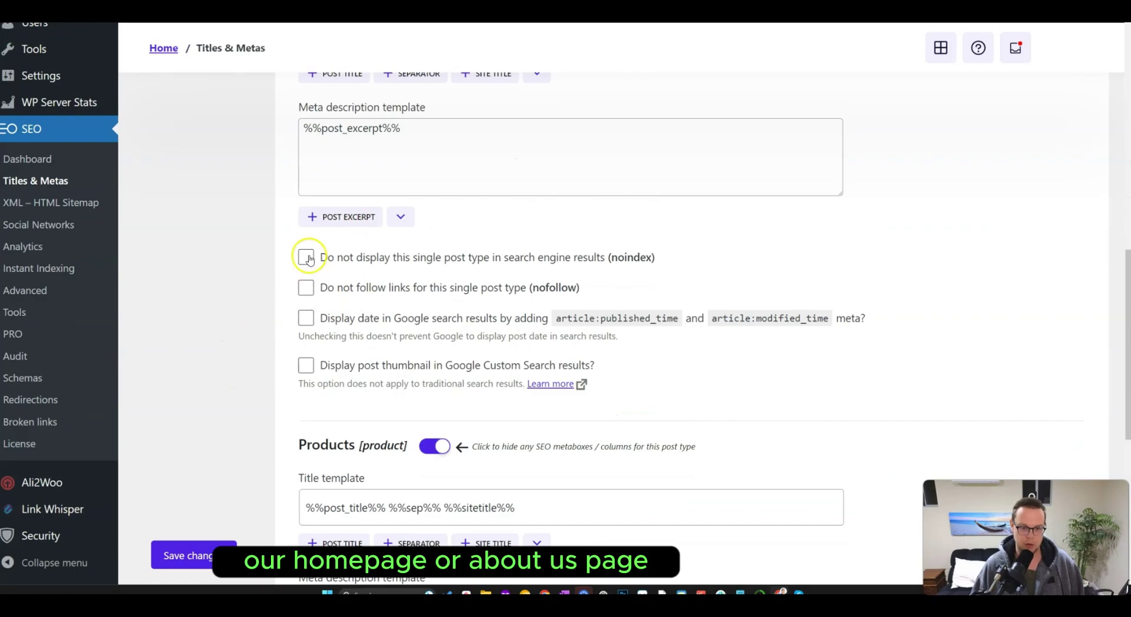
scroll(288, 284, down, 6)
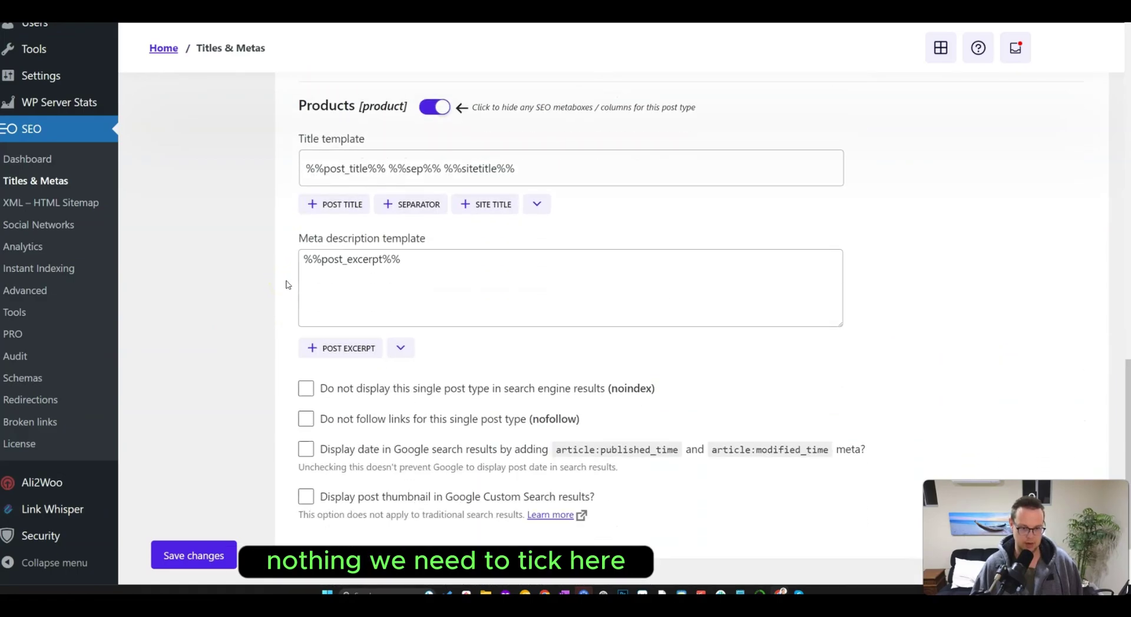
scroll(287, 285, down, 1)
scroll(298, 303, up, 4)
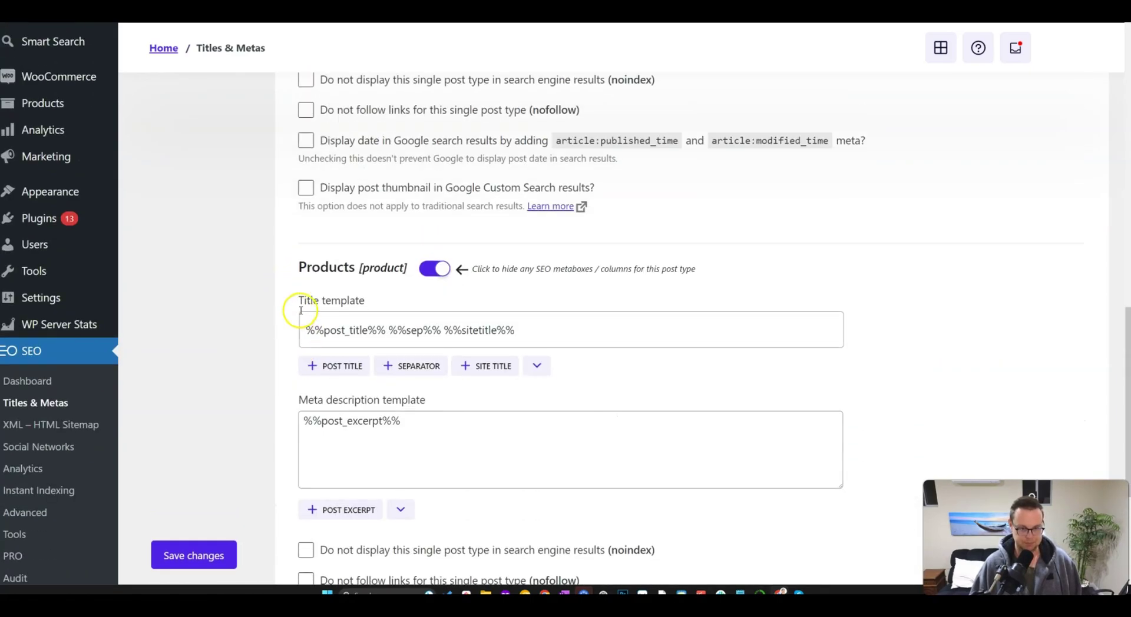
scroll(301, 311, down, 4)
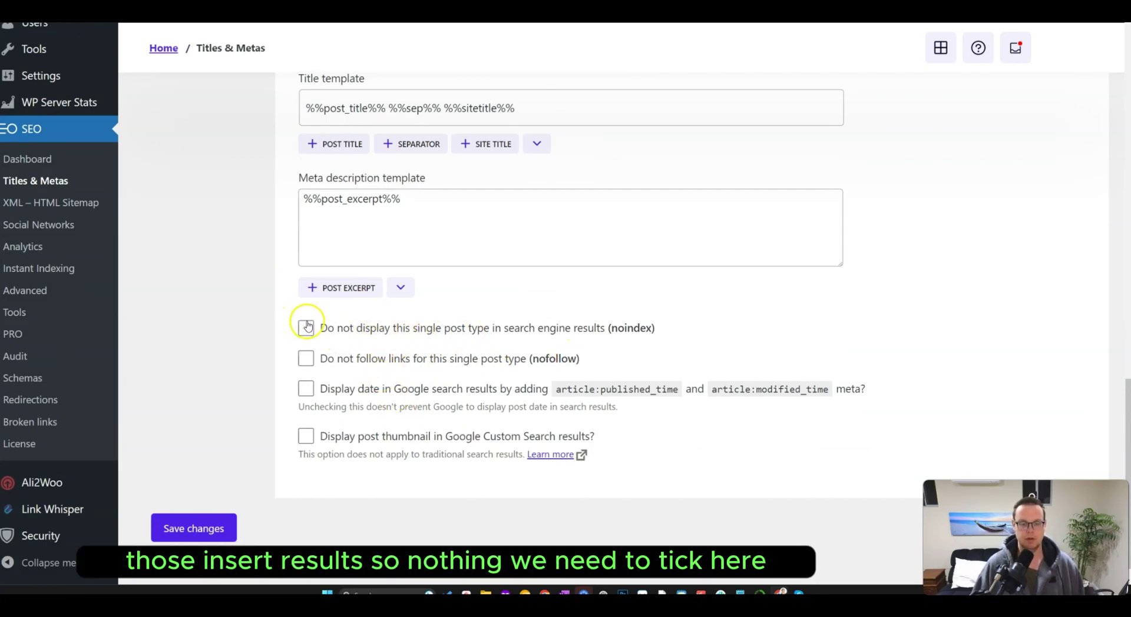
Step: Examine the title and meta description templates of the post types, from Products back up to Posts
scroll(275, 325, up, 2)
scroll(377, 235, up, 2)
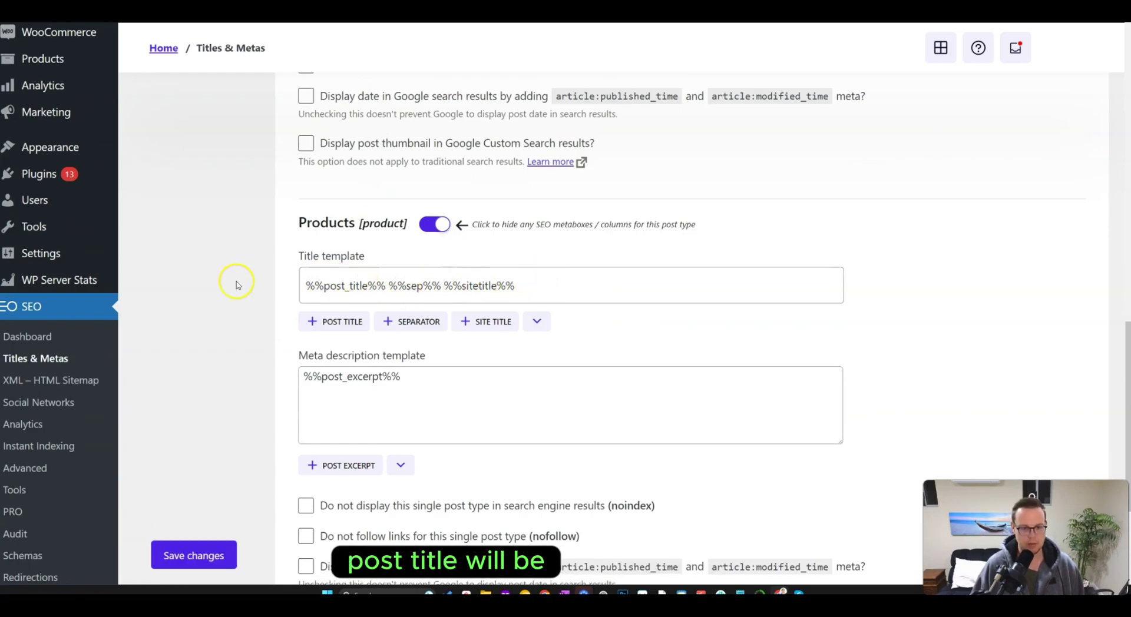
scroll(236, 281, up, 10)
scroll(244, 281, up, 9)
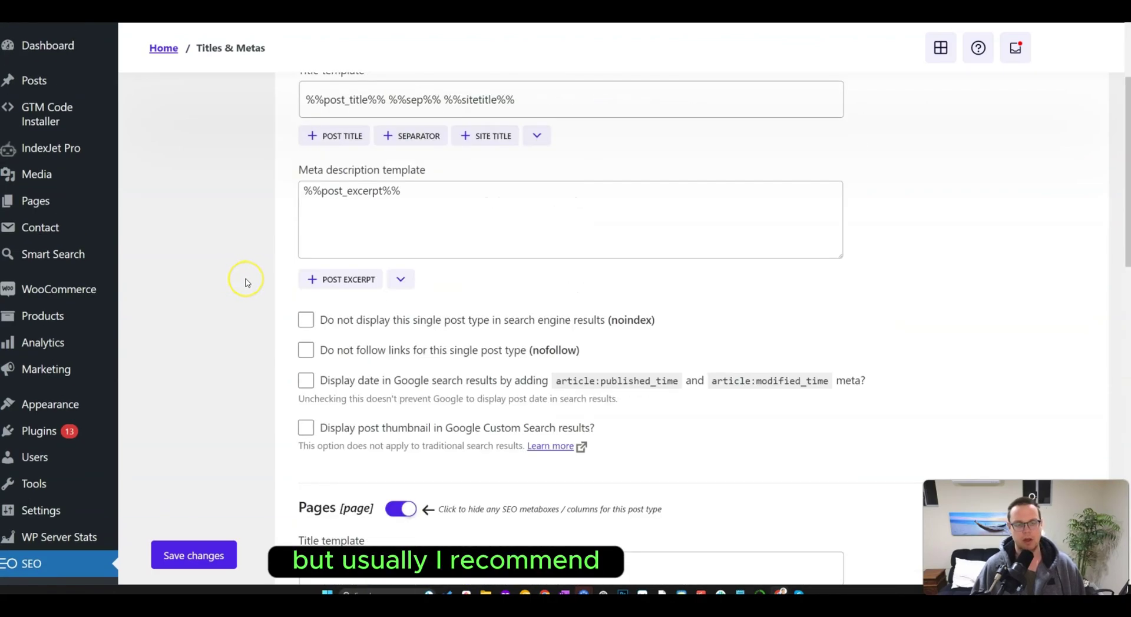
scroll(247, 288, down, 10)
scroll(254, 300, up, 2)
drag(533, 437, 270, 424)
click(254, 409)
triple_click(361, 434)
click(242, 404)
scroll(239, 399, up, 8)
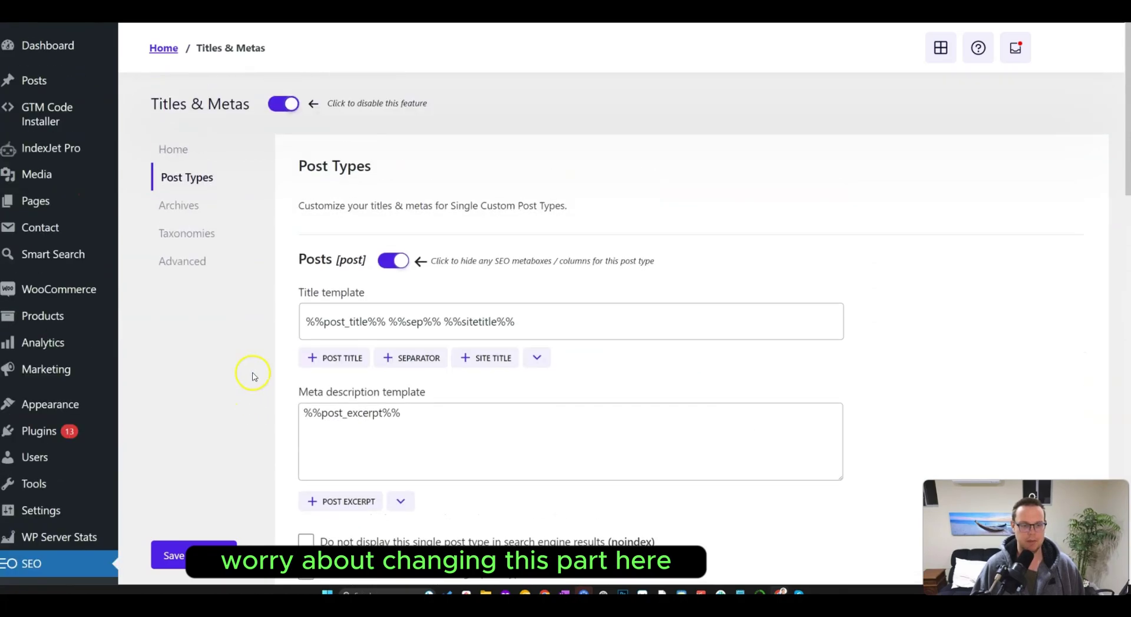
Step: Switch Titles & Metas to the Archives settings and view the Products archive page on the shop site
click(180, 205)
scroll(479, 245, down, 3)
scroll(497, 312, up, 3)
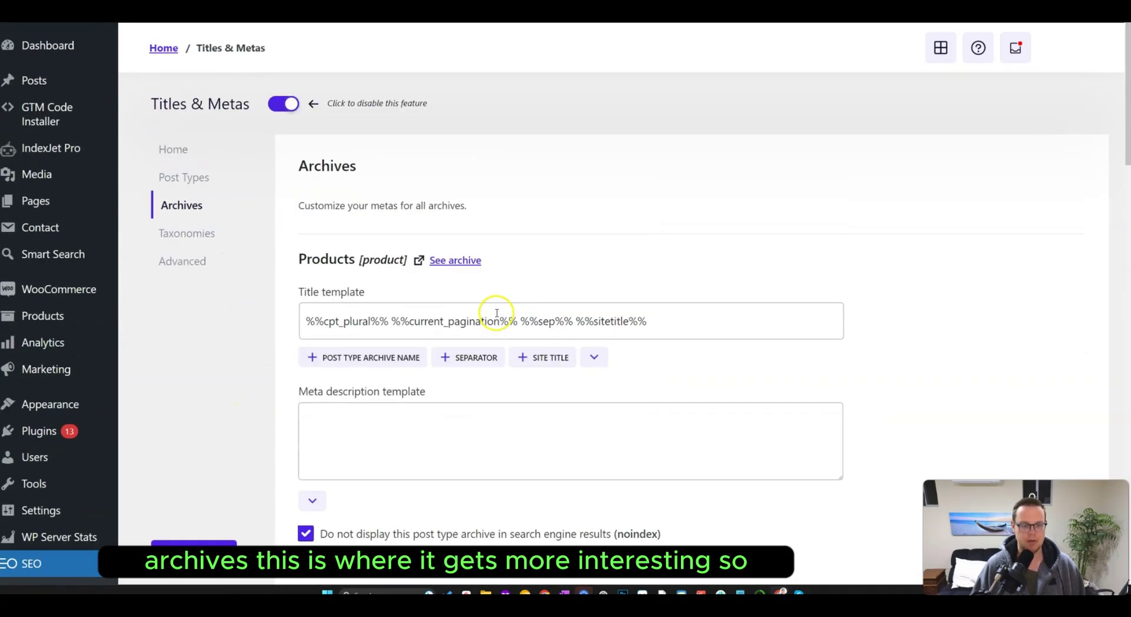
click(471, 265)
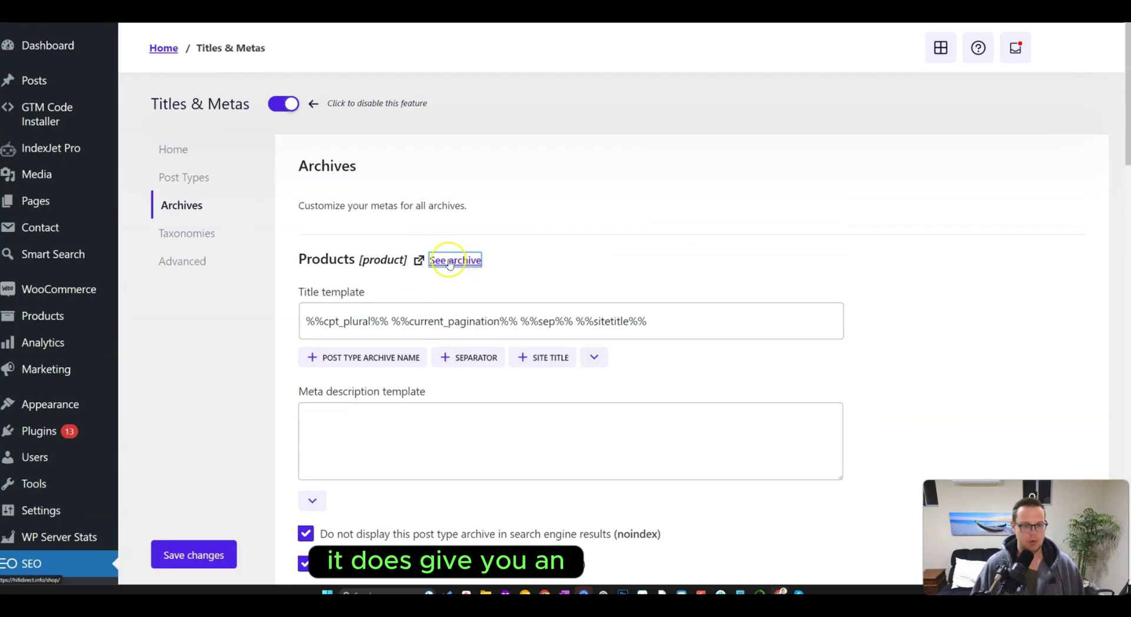
click(451, 263)
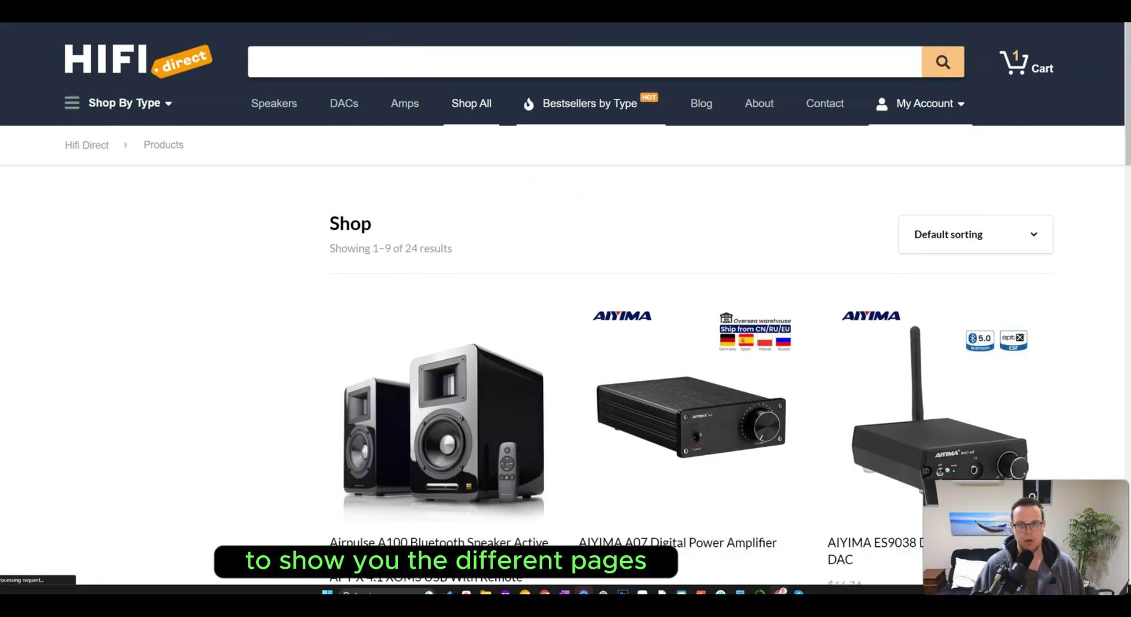
Step: Inspect the shop page's SEO details, checking its title and robots tag, and return to the Archives settings
click(589, 18)
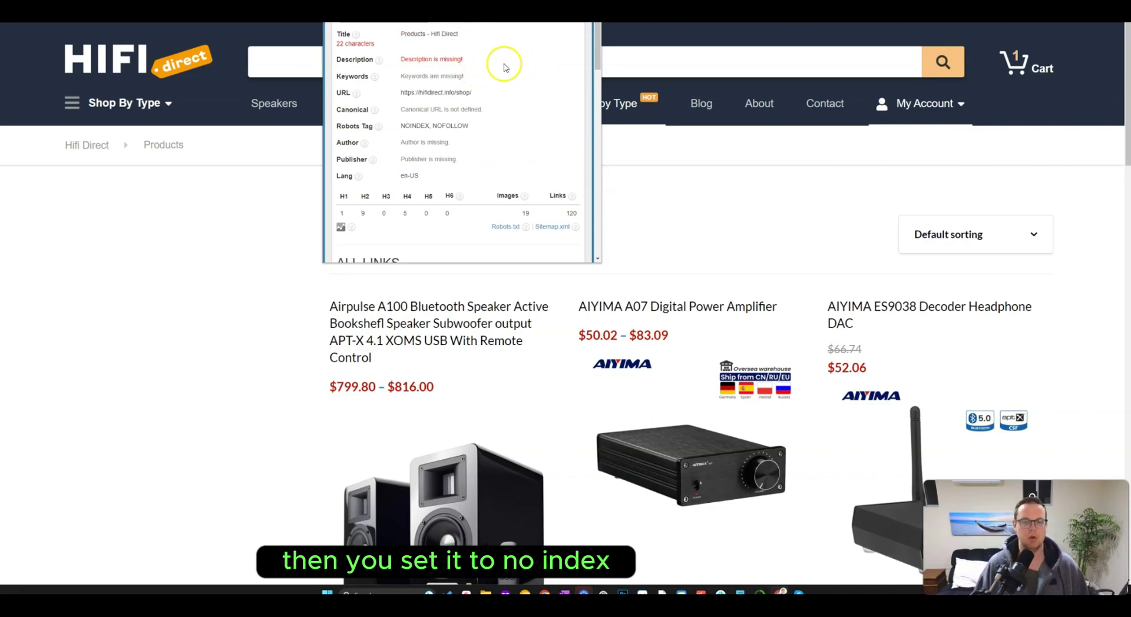
click(408, 34)
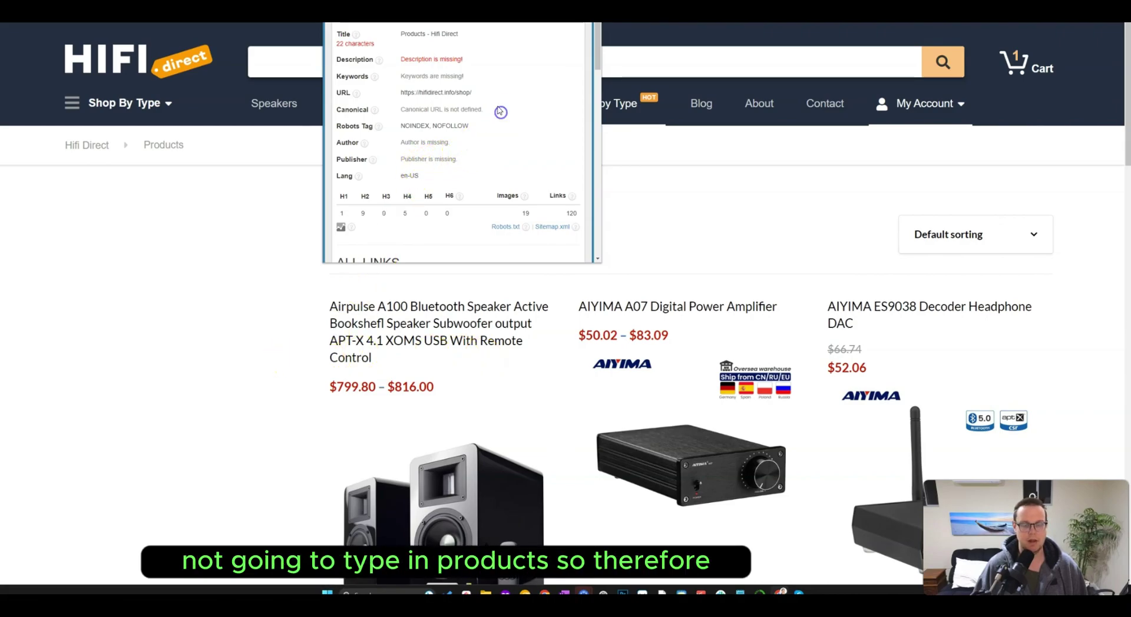
click(467, 41)
click(421, 127)
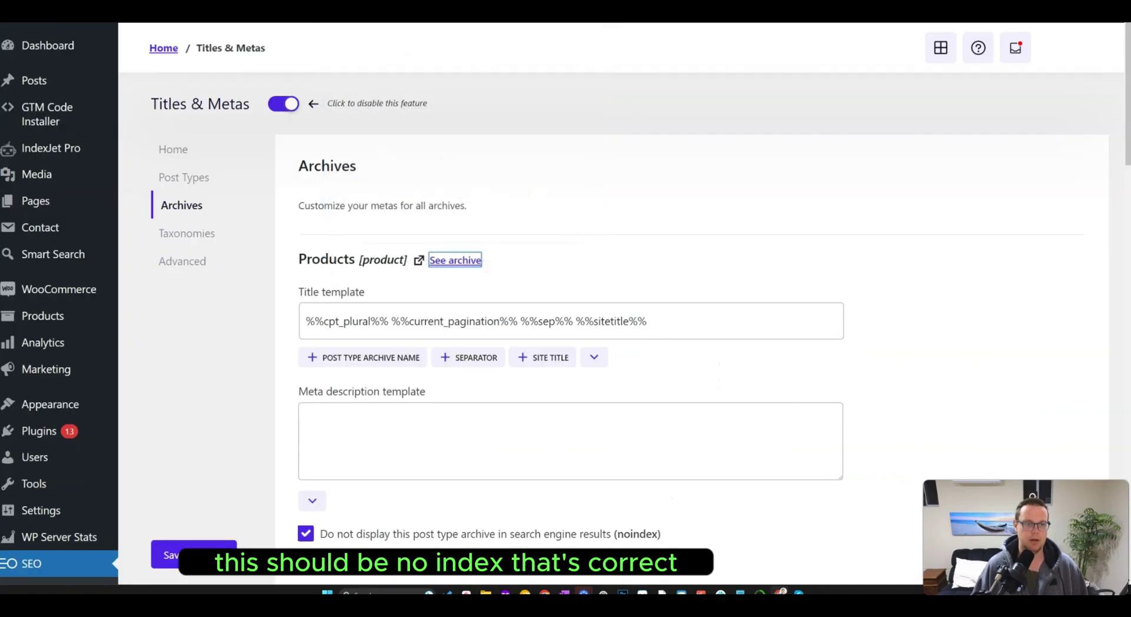
Step: Look through the archive sections and check the noindex and nofollow options of the Products archive
scroll(330, 236, down, 3)
scroll(255, 213, up, 3)
scroll(285, 240, down, 15)
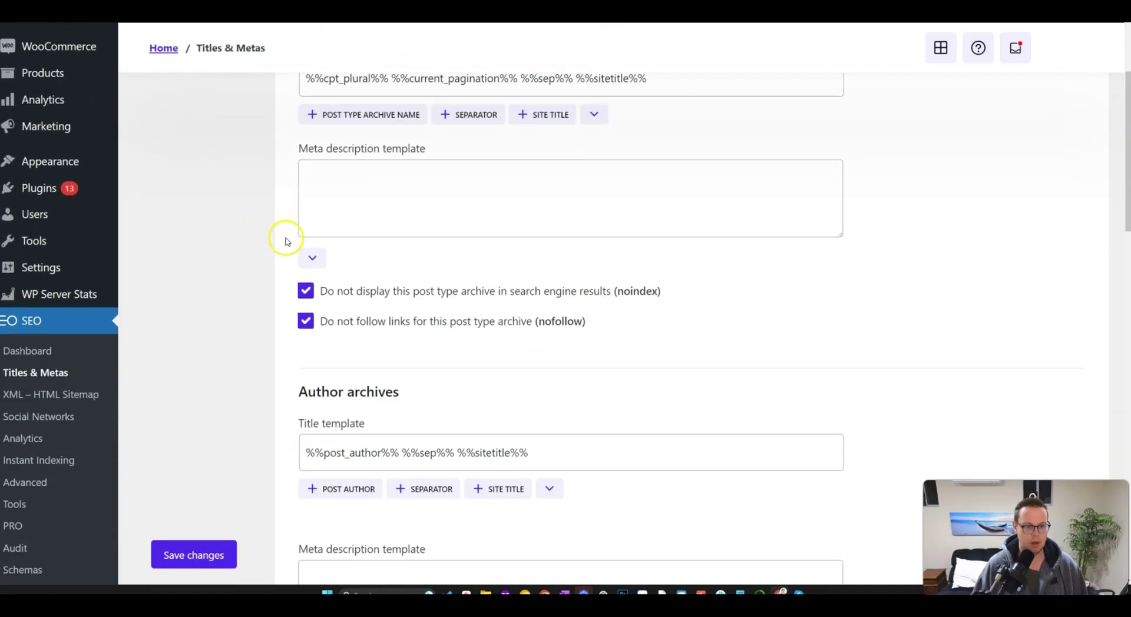
scroll(297, 250, down, 4)
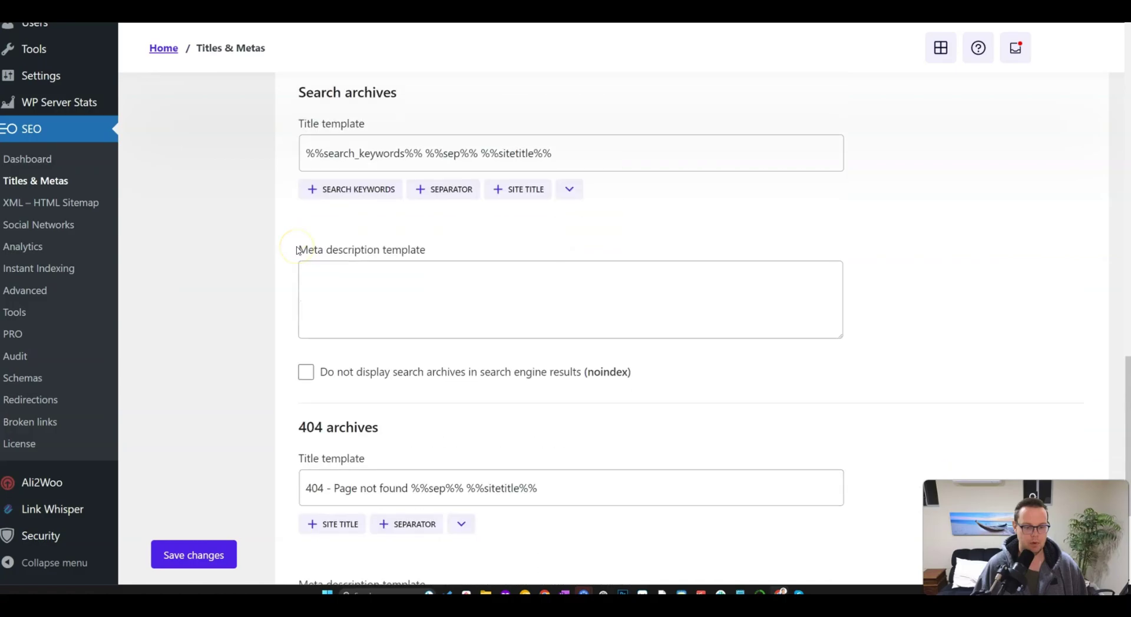
scroll(296, 250, up, 10)
scroll(291, 251, up, 8)
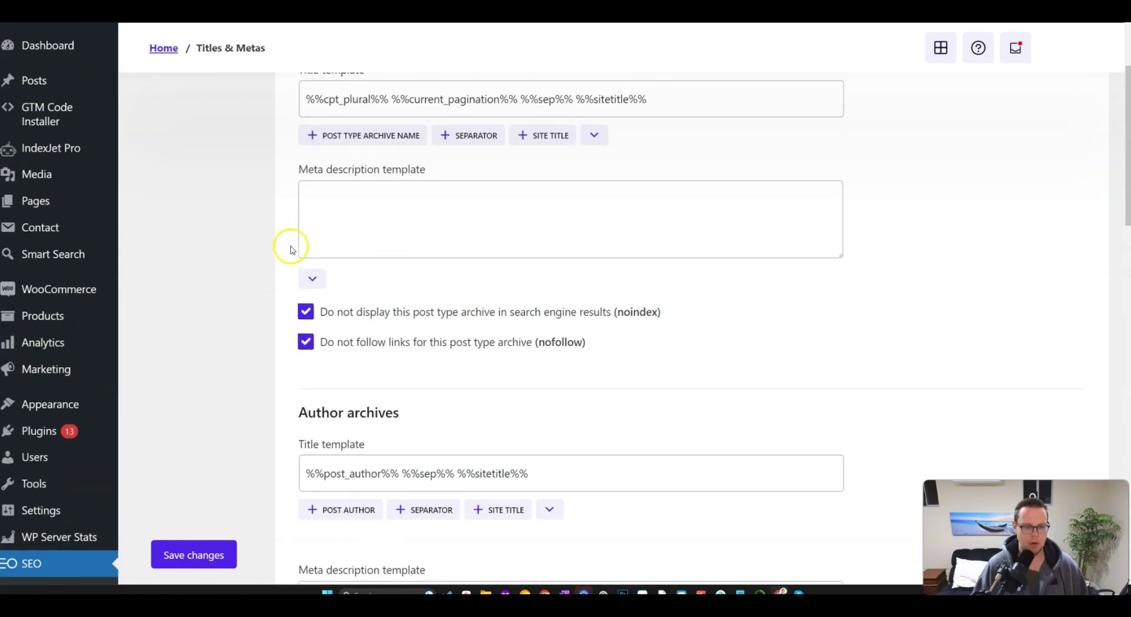
scroll(288, 247, down, 8)
scroll(281, 255, down, 2)
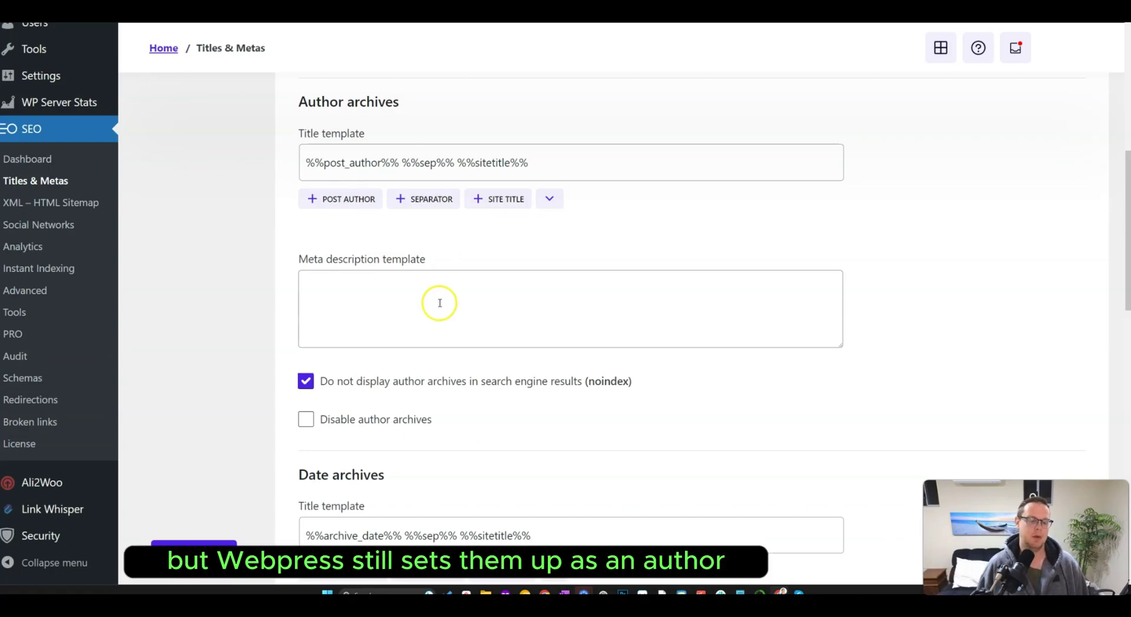
Step: Examine the noindex settings of the Author archives, Date archives and Search archives
scroll(398, 197, up, 1)
drag(288, 144, 436, 157)
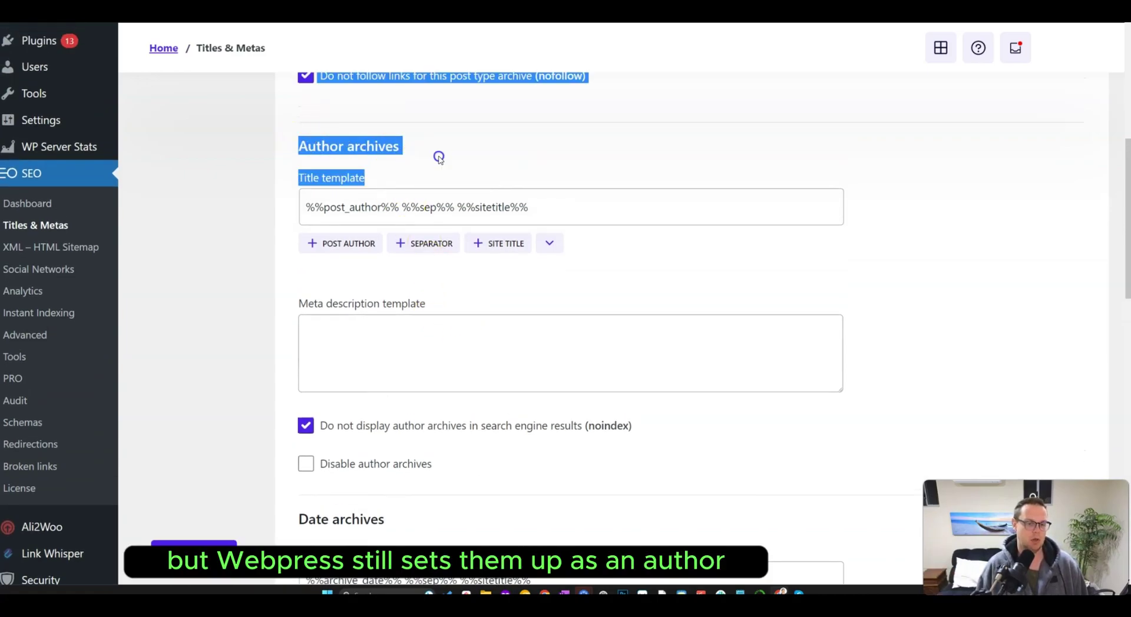
click(255, 157)
drag(298, 146, 471, 458)
click(510, 469)
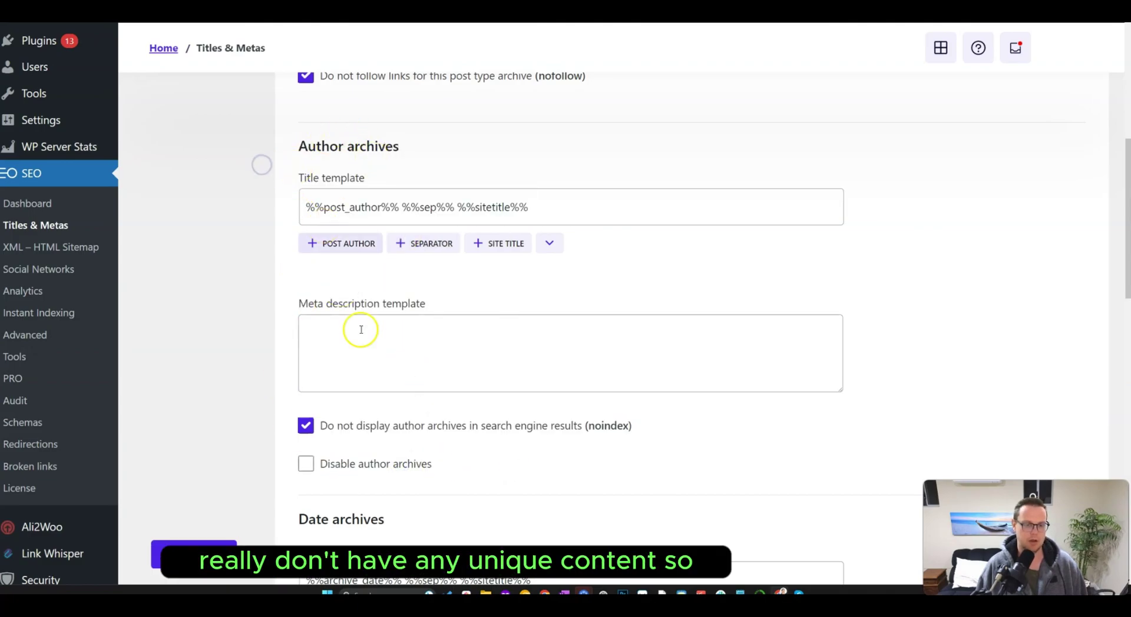
scroll(374, 428, down, 6)
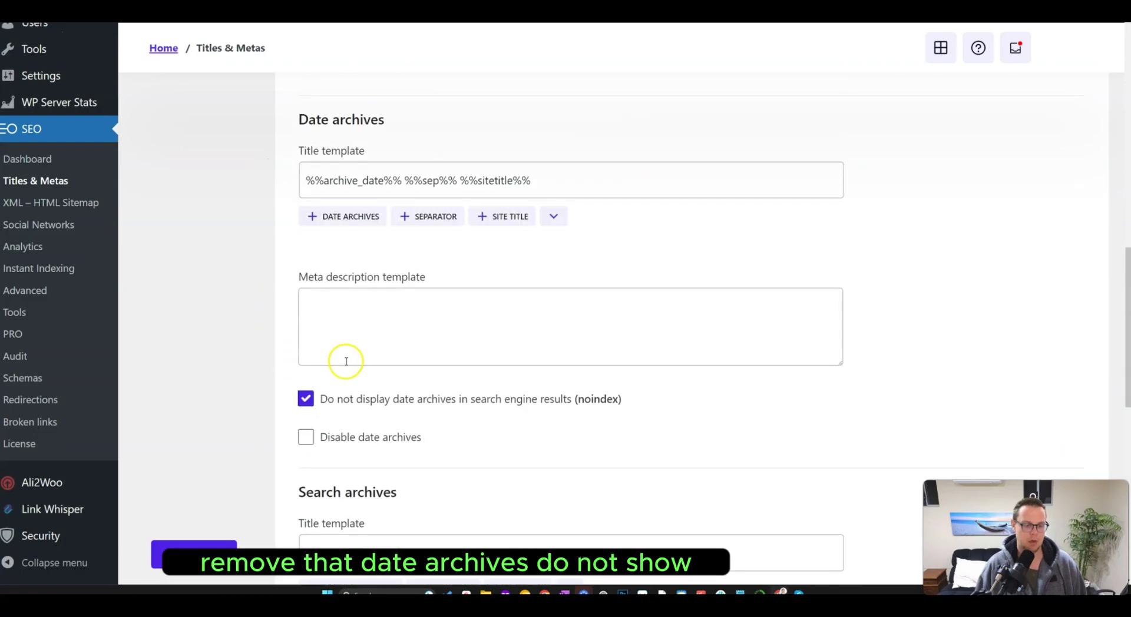
scroll(340, 280, down, 10)
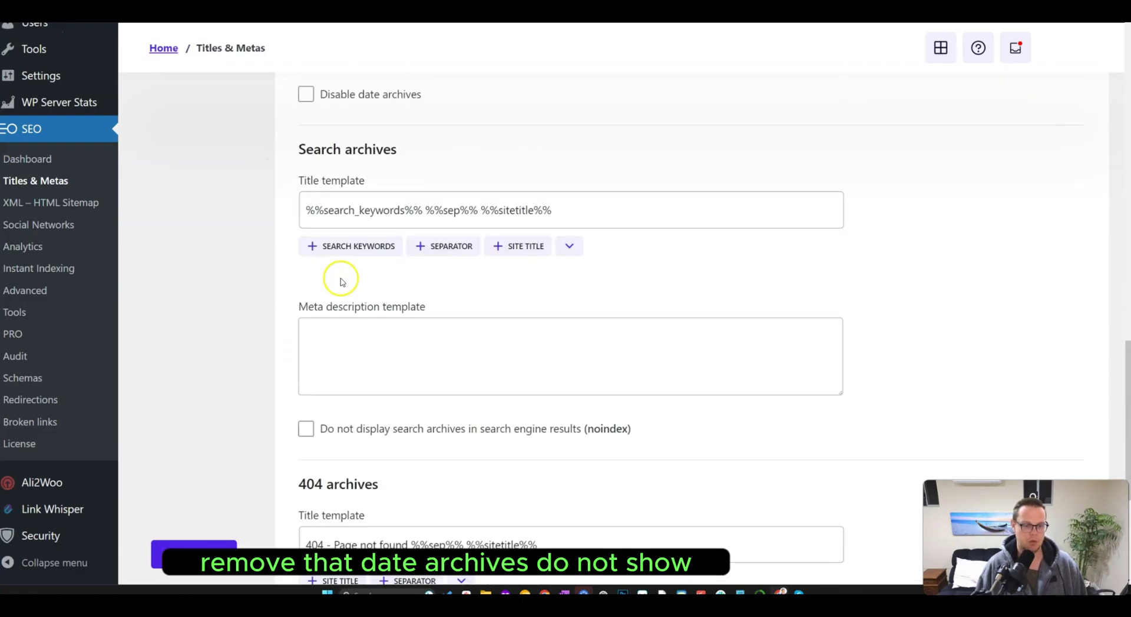
scroll(404, 320, up, 15)
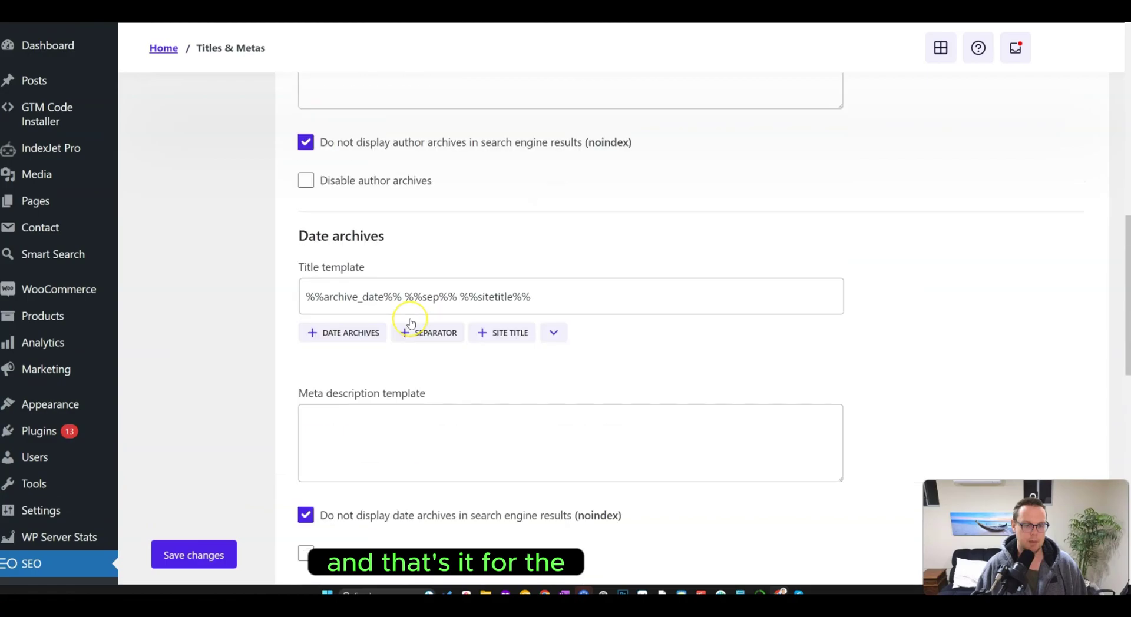
scroll(411, 323, up, 5)
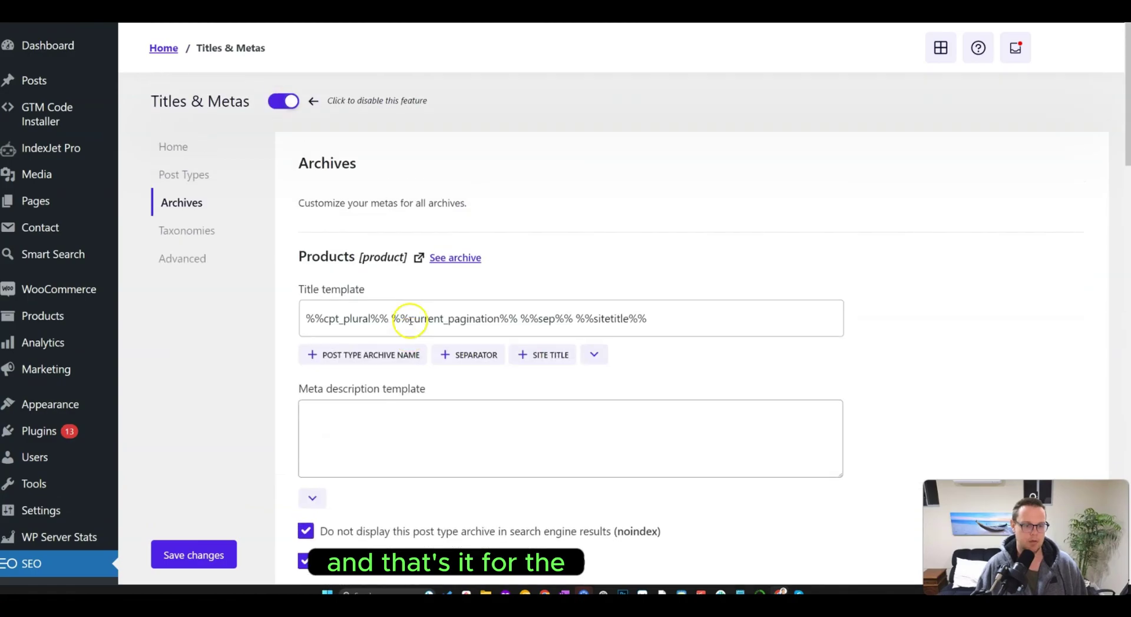
Step: Open the Taxonomies settings and set Categories to noindex so their archives stay out of search engine results
click(195, 233)
scroll(275, 243, down, 7)
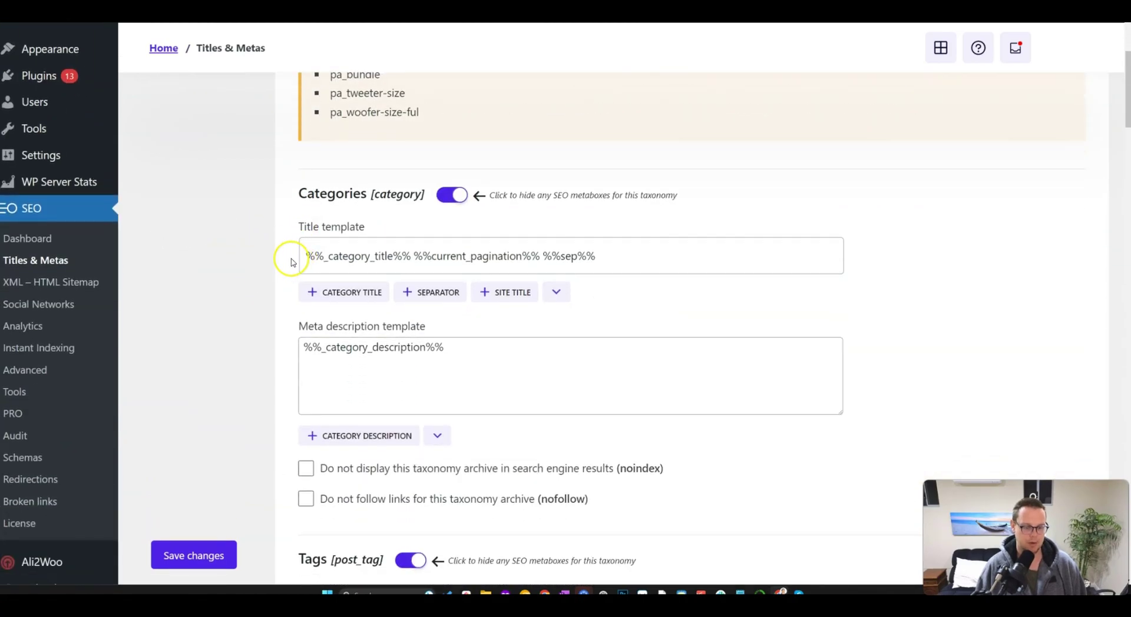
scroll(260, 251, up, 3)
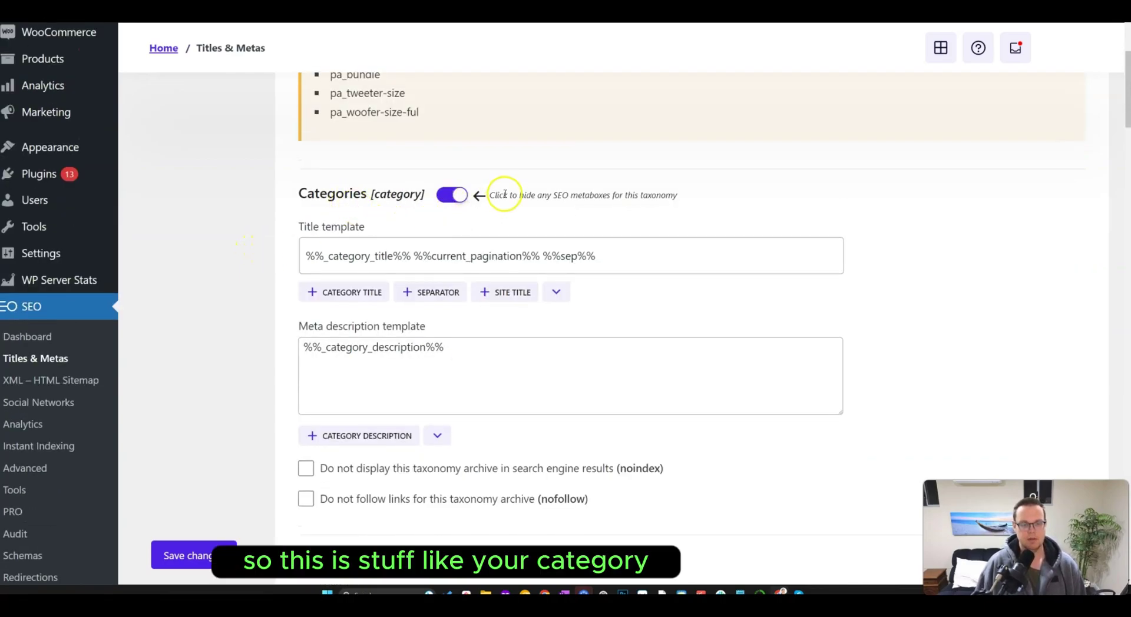
scroll(471, 265, up, 3)
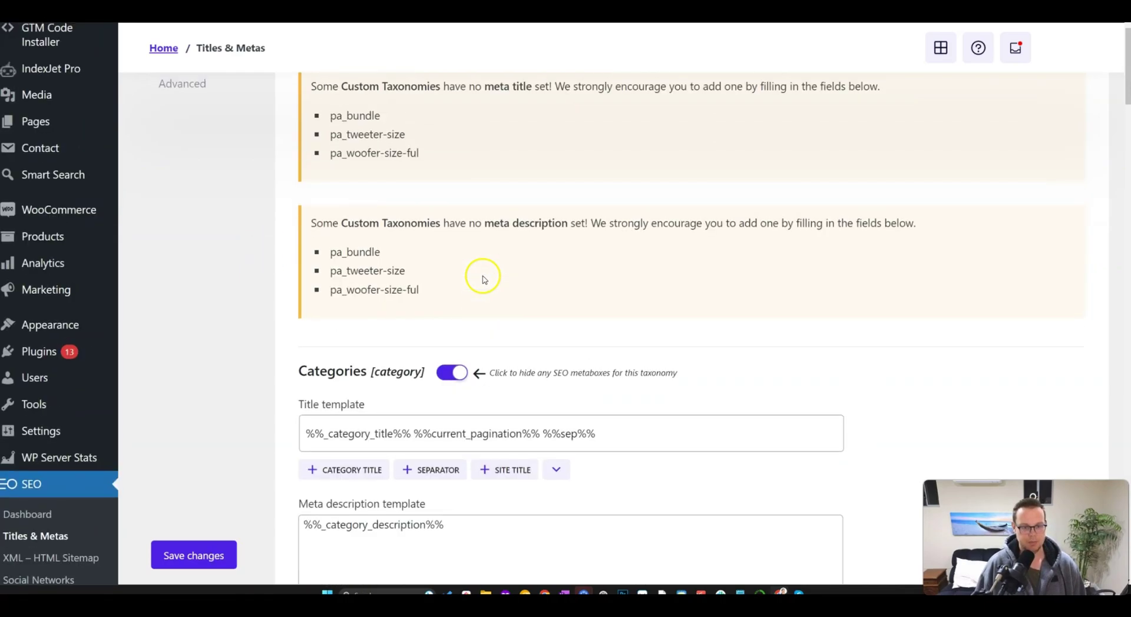
scroll(474, 289, down, 5)
click(449, 382)
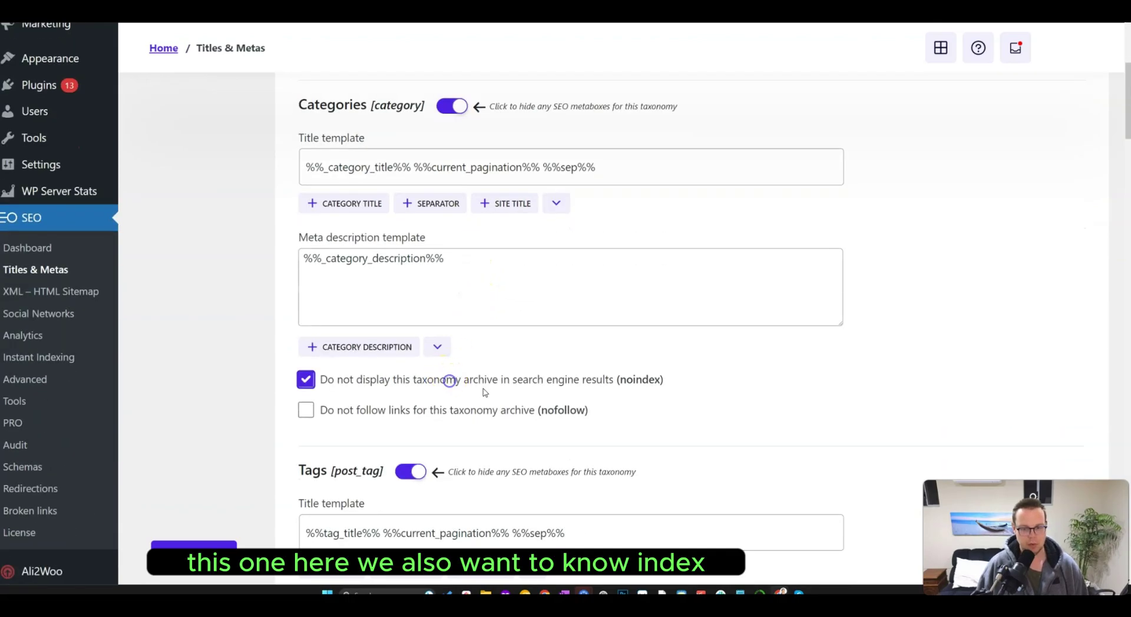
Step: Check the noindex and nofollow options of the Tags taxonomy and compare them with the Categories options
scroll(519, 394, down, 4)
scroll(403, 436, down, 3)
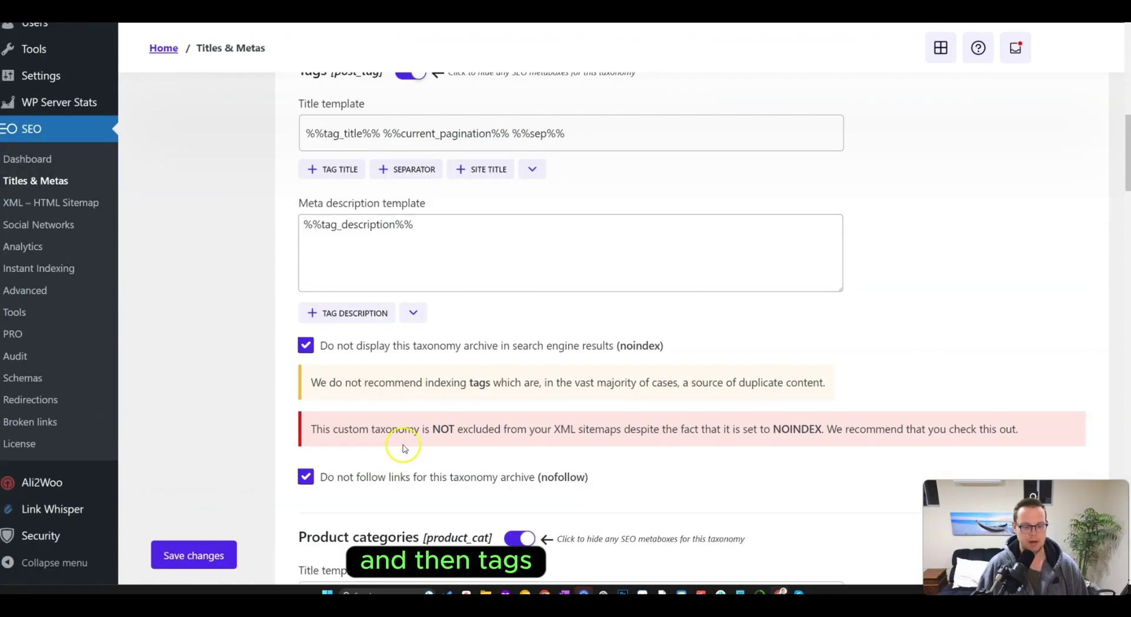
scroll(409, 412, up, 1)
scroll(411, 414, up, 5)
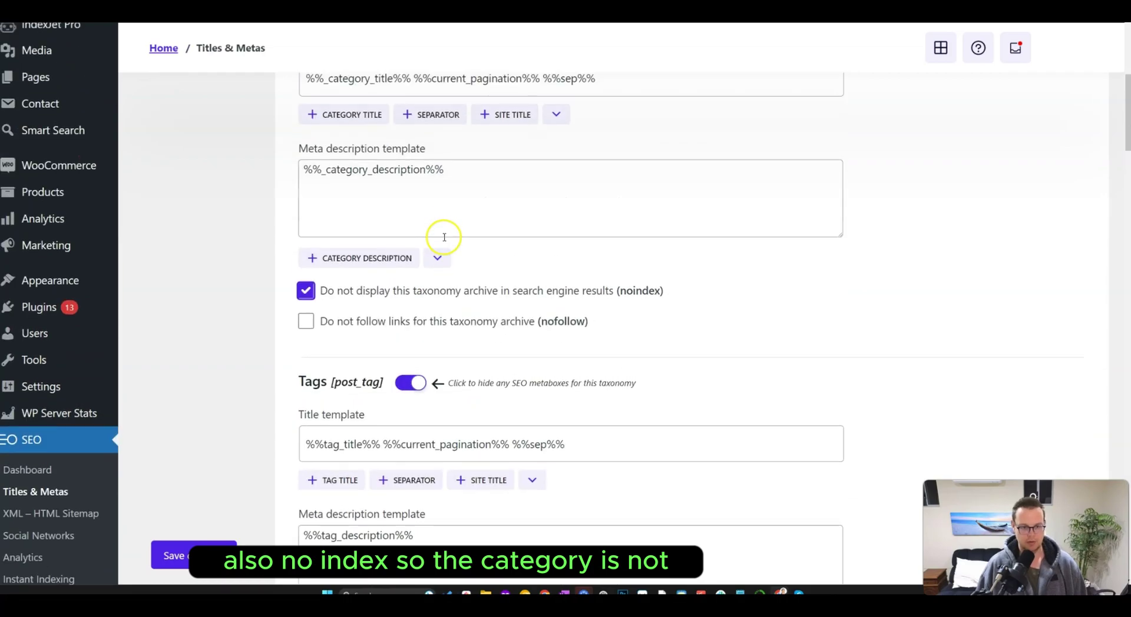
scroll(463, 247, up, 5)
scroll(480, 251, up, 2)
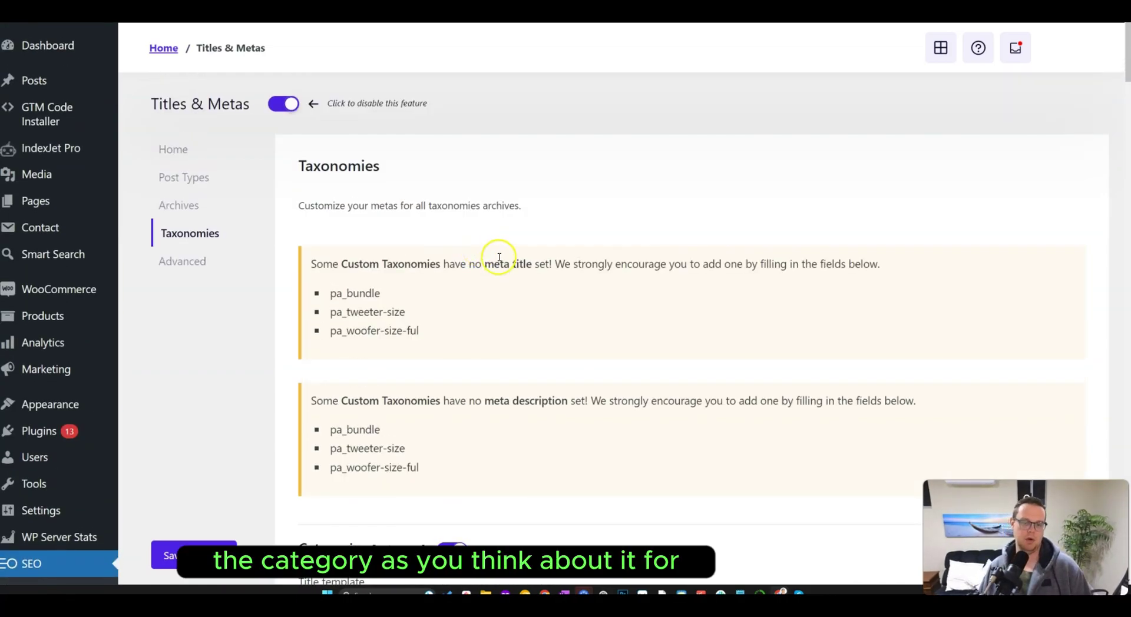
scroll(502, 260, down, 10)
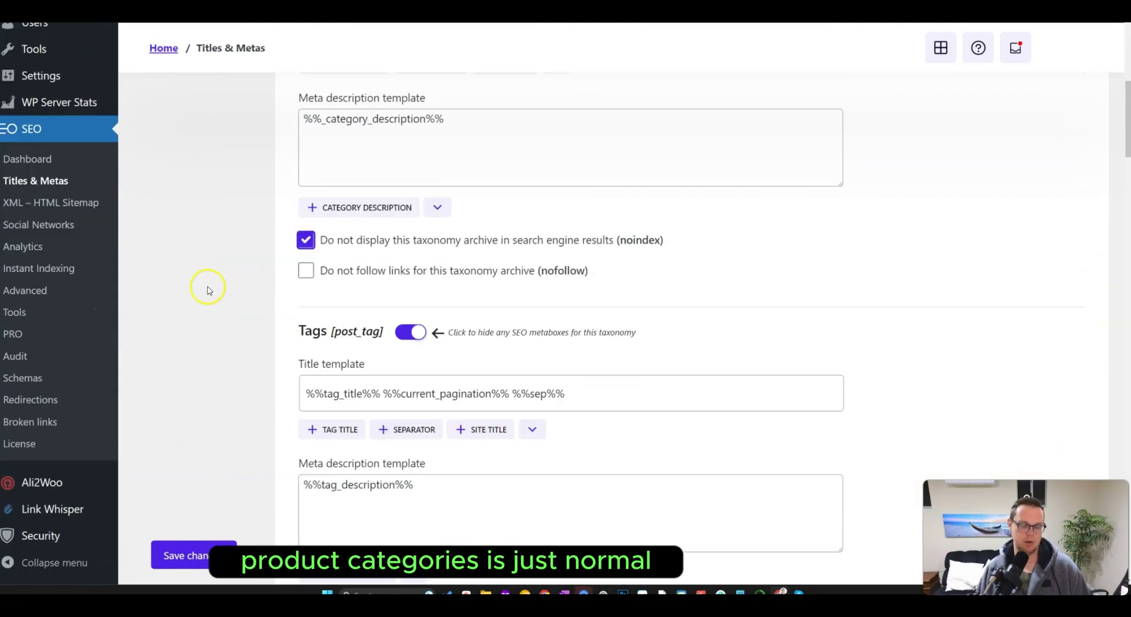
Step: Examine the noindex and nofollow options of the Tags, Product categories and Product tags taxonomies
scroll(208, 289, down, 5)
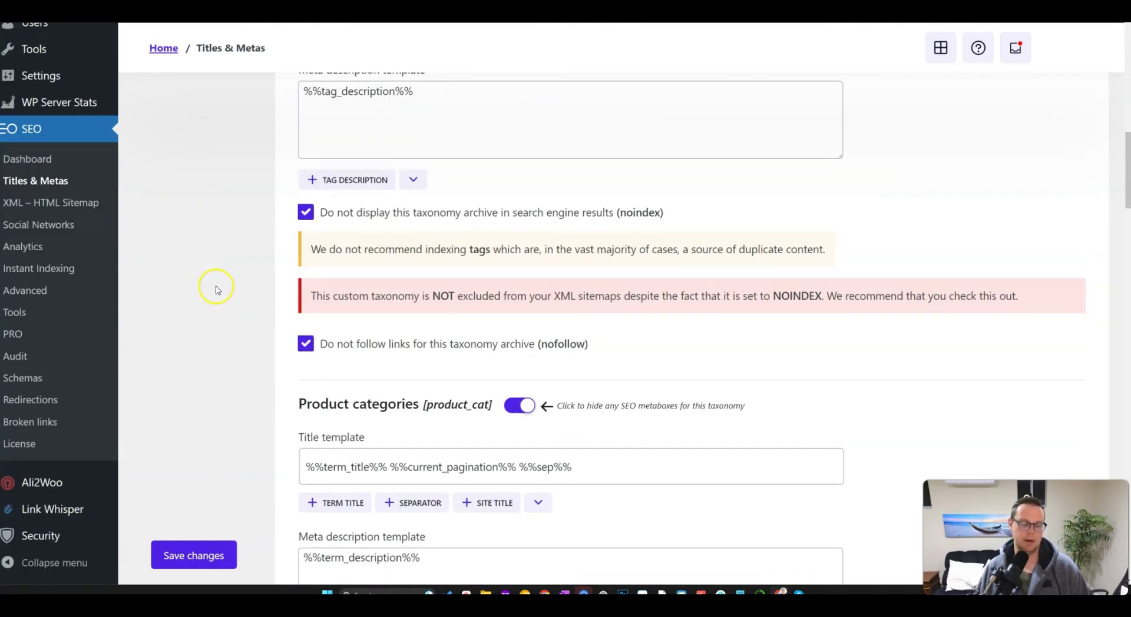
scroll(216, 290, down, 4)
scroll(217, 289, up, 3)
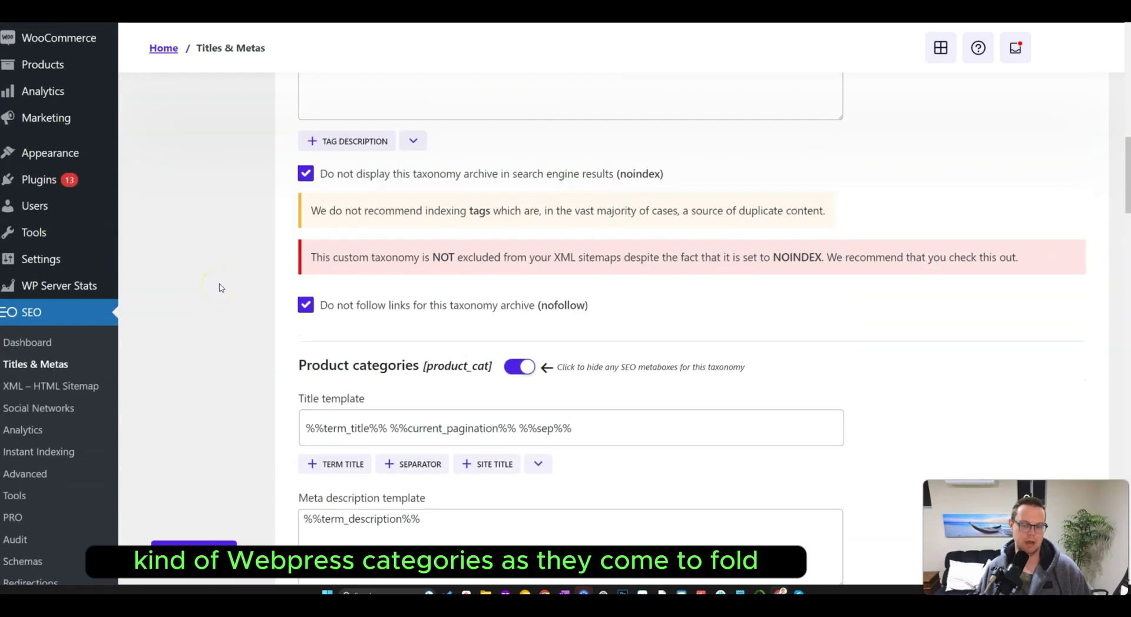
scroll(219, 287, down, 3)
click(425, 186)
scroll(435, 247, down, 2)
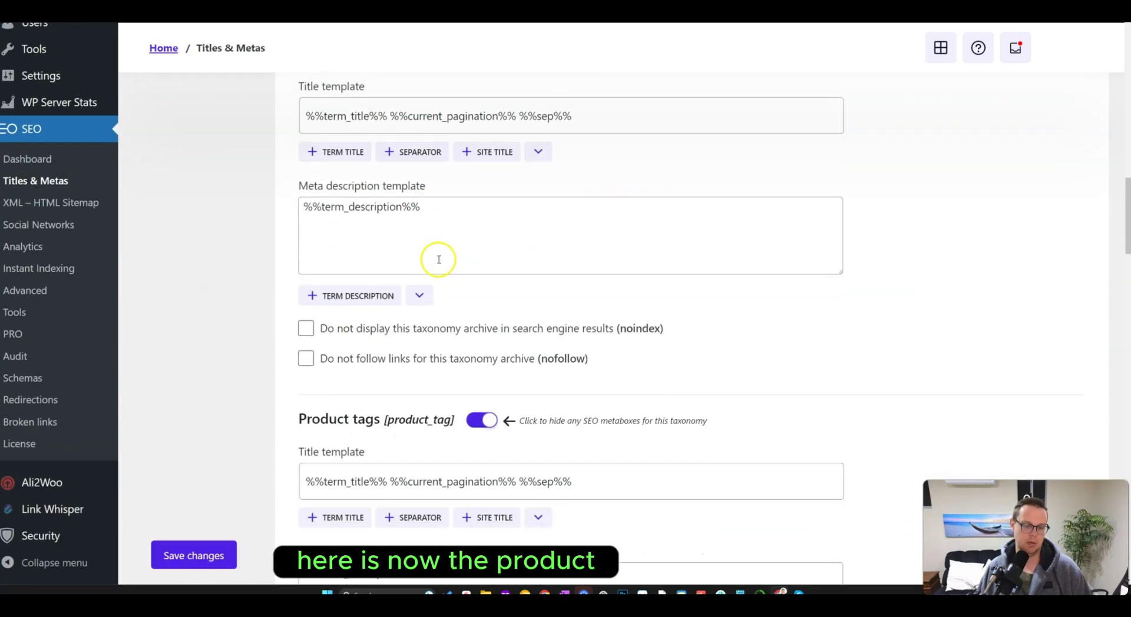
scroll(454, 356, down, 1)
scroll(454, 355, down, 2)
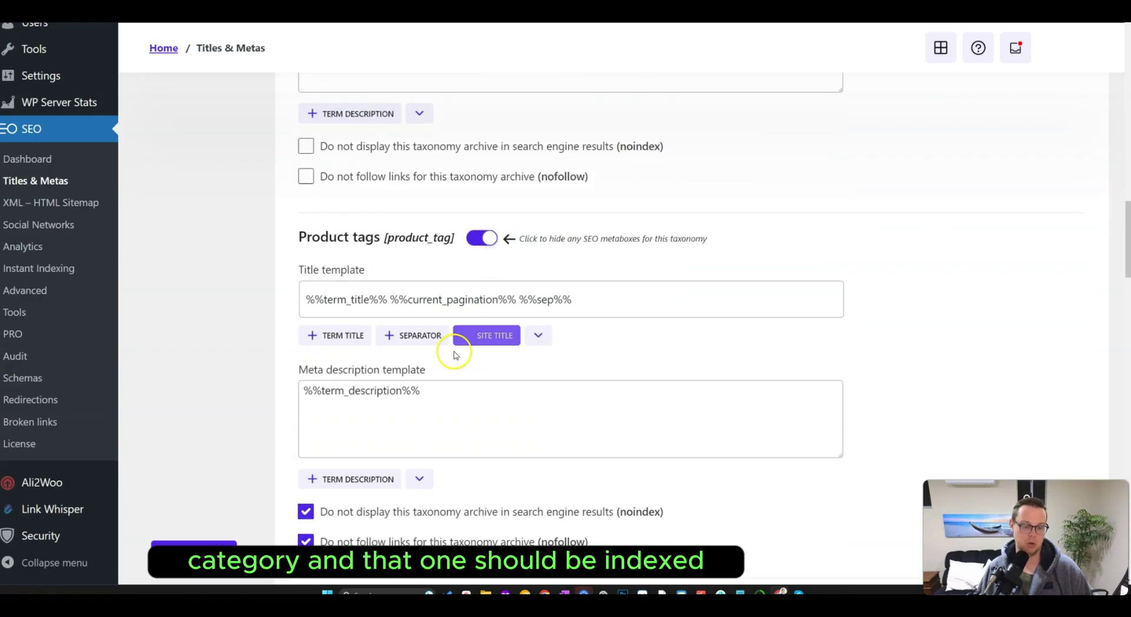
scroll(363, 518, down, 1)
Step: Set the Product Bundle taxonomy archive to noindex
scroll(366, 475, down, 9)
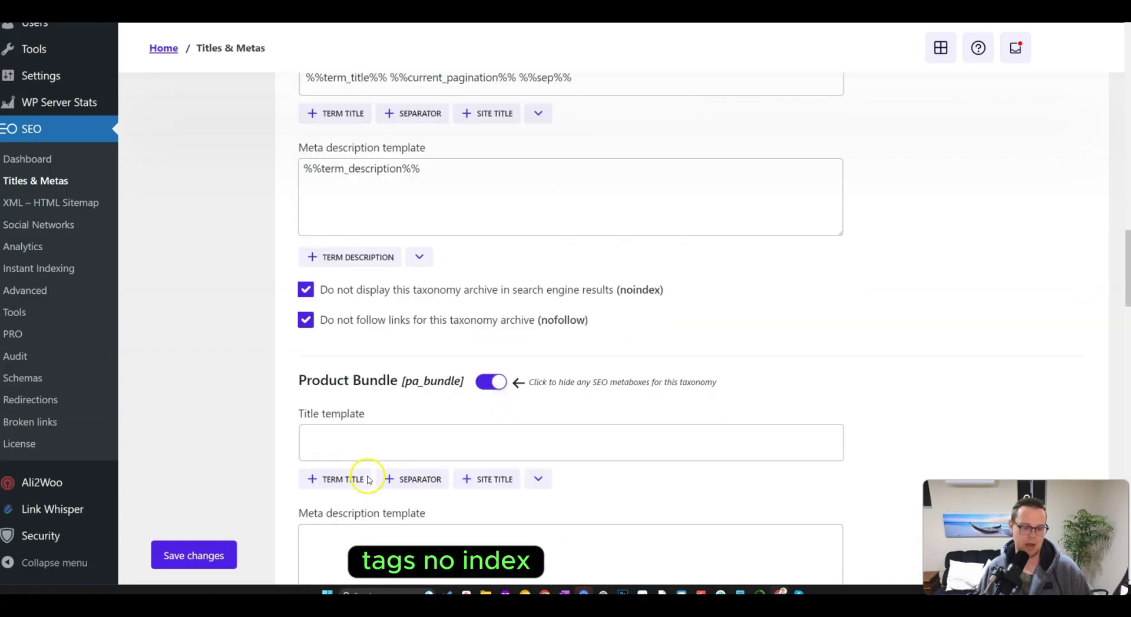
scroll(389, 331, up, 3)
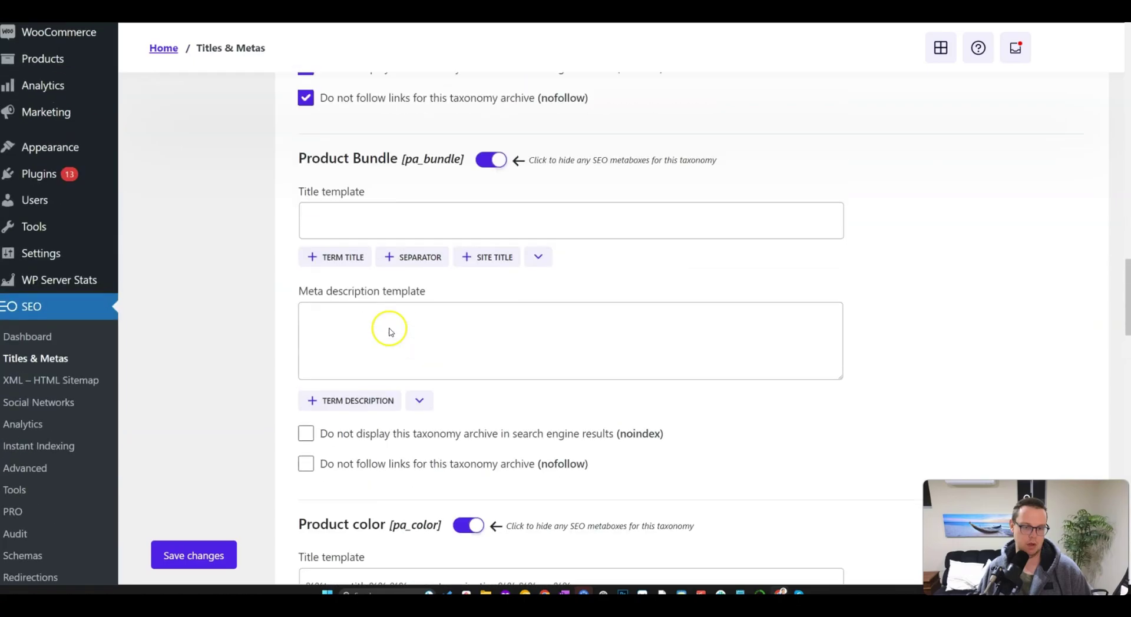
click(361, 442)
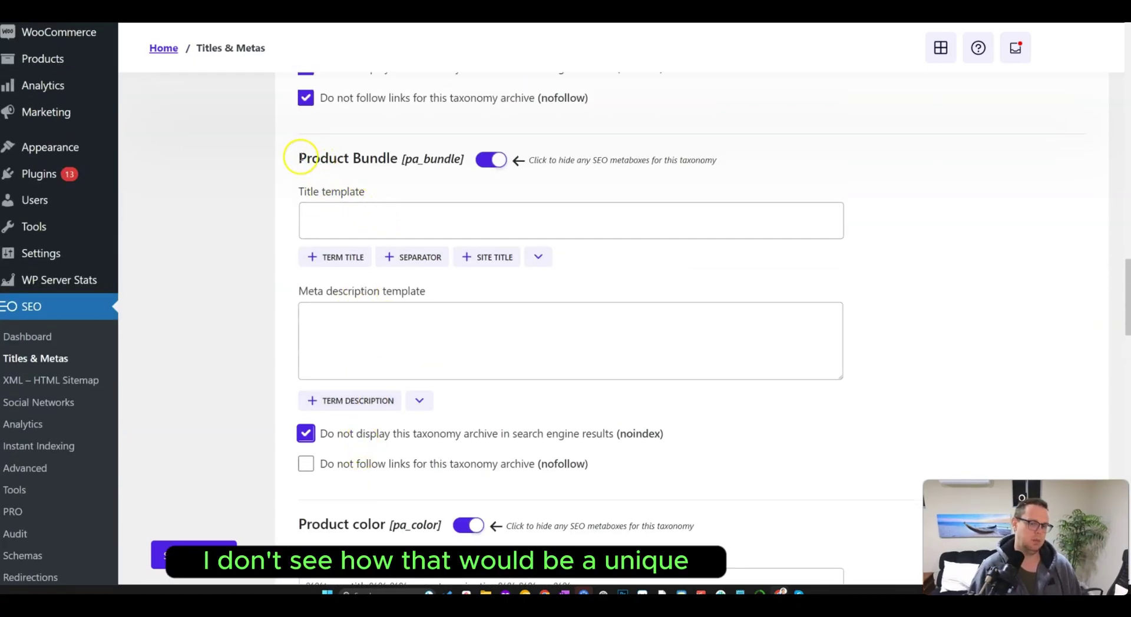
Step: Check the remaining product attribute taxonomies and set Product Tweeter Size to noindex and nofollow
scroll(418, 434, down, 4)
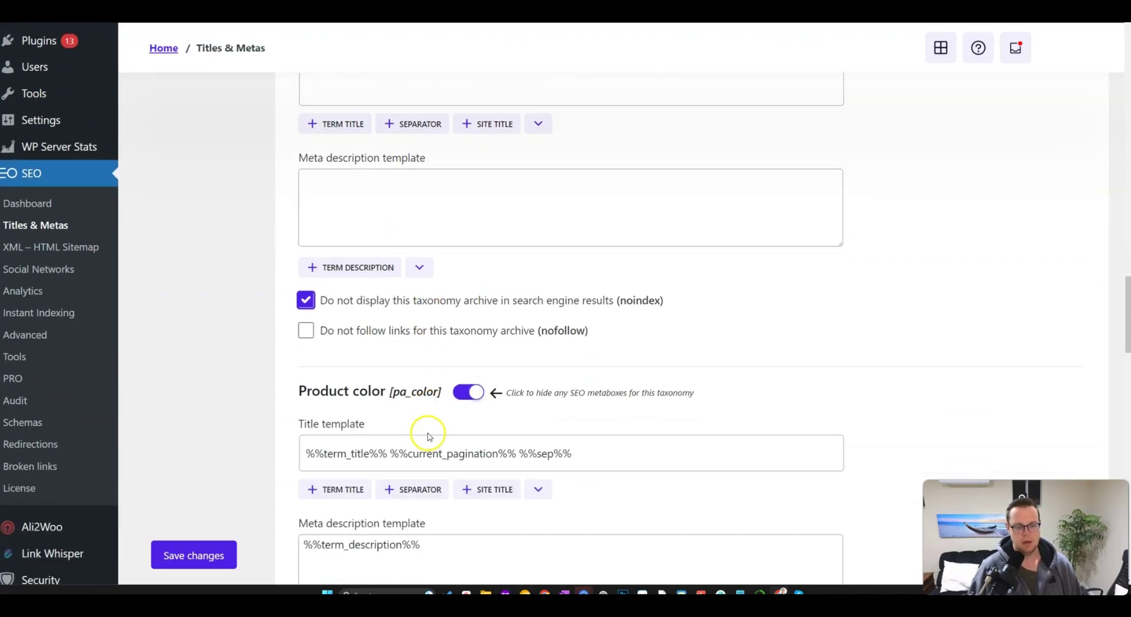
scroll(415, 399, down, 4)
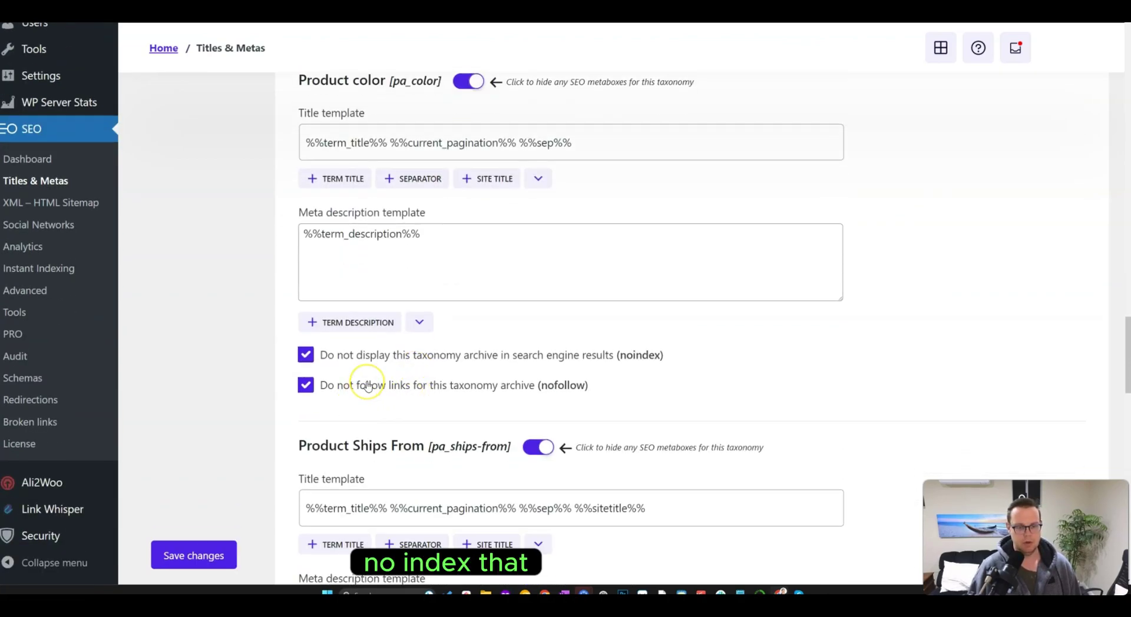
scroll(371, 384, down, 4)
scroll(368, 385, down, 10)
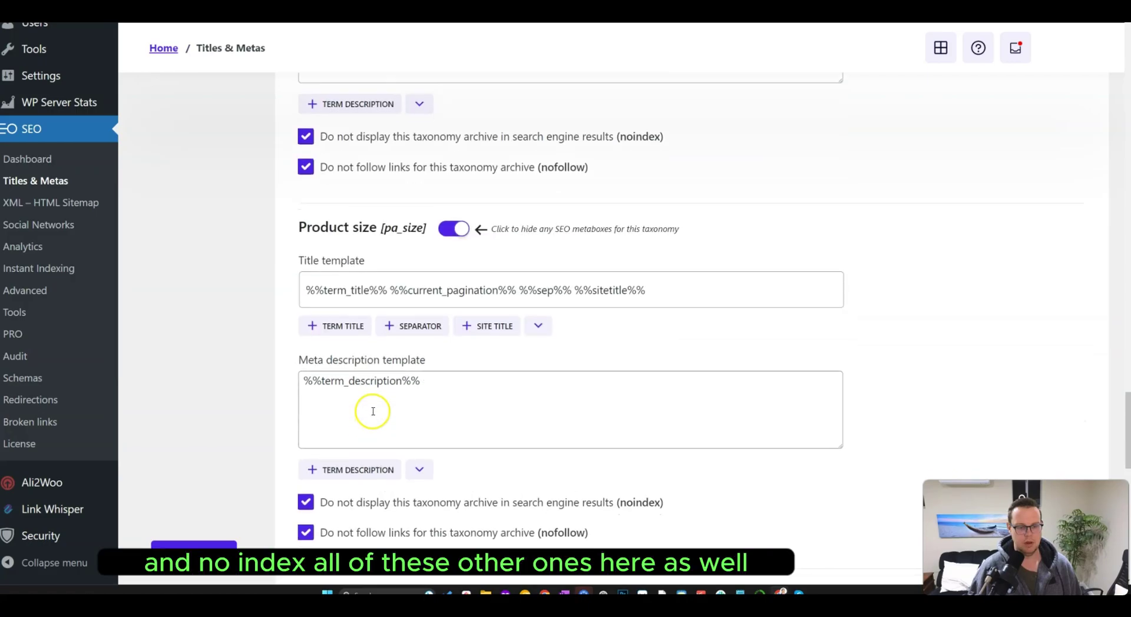
scroll(373, 408, down, 7)
scroll(371, 406, up, 5)
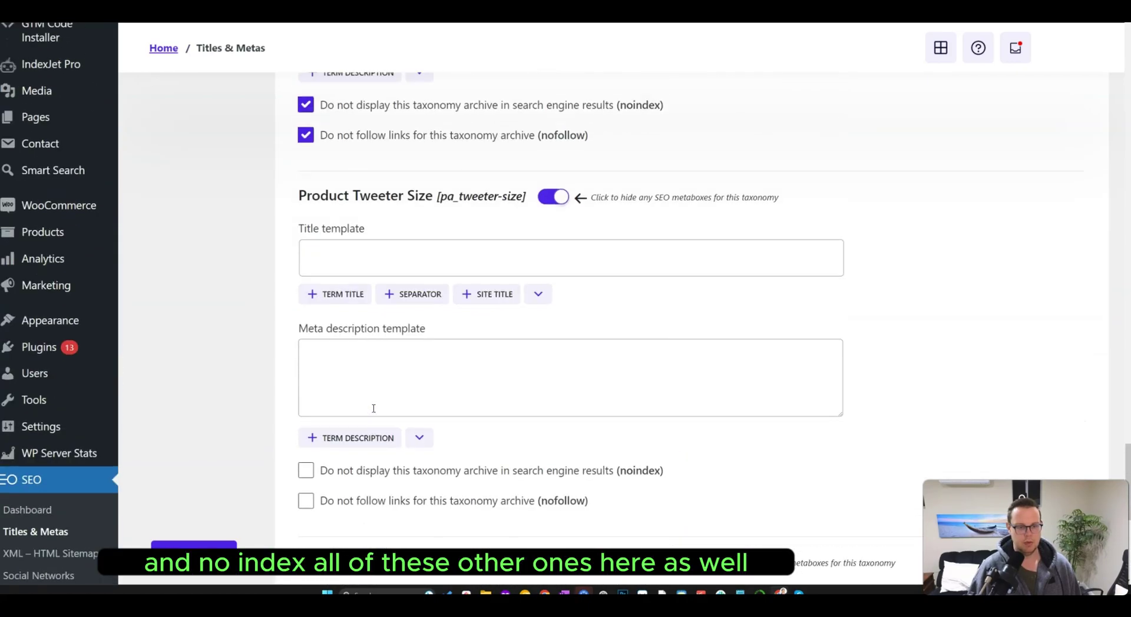
click(339, 328)
click(355, 296)
Step: Set the Product Woofer Size/Full-Range Size taxonomy to noindex and nofollow, and save the taxonomy settings
scroll(365, 312, down, 3)
scroll(376, 327, up, 2)
scroll(377, 323, down, 3)
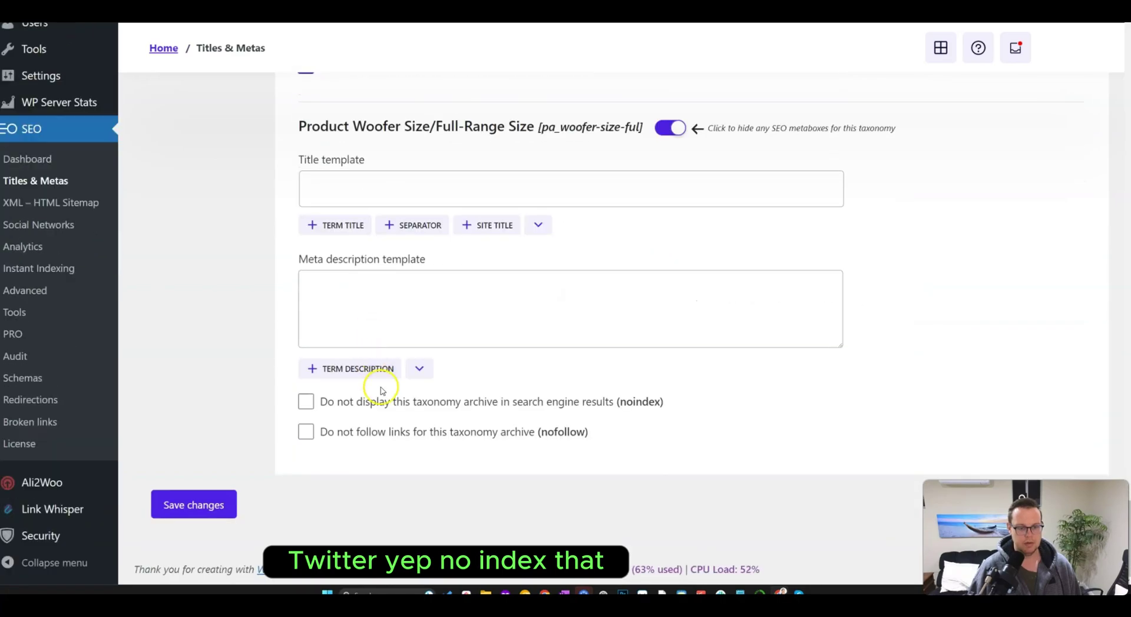
click(396, 402)
click(395, 432)
click(199, 504)
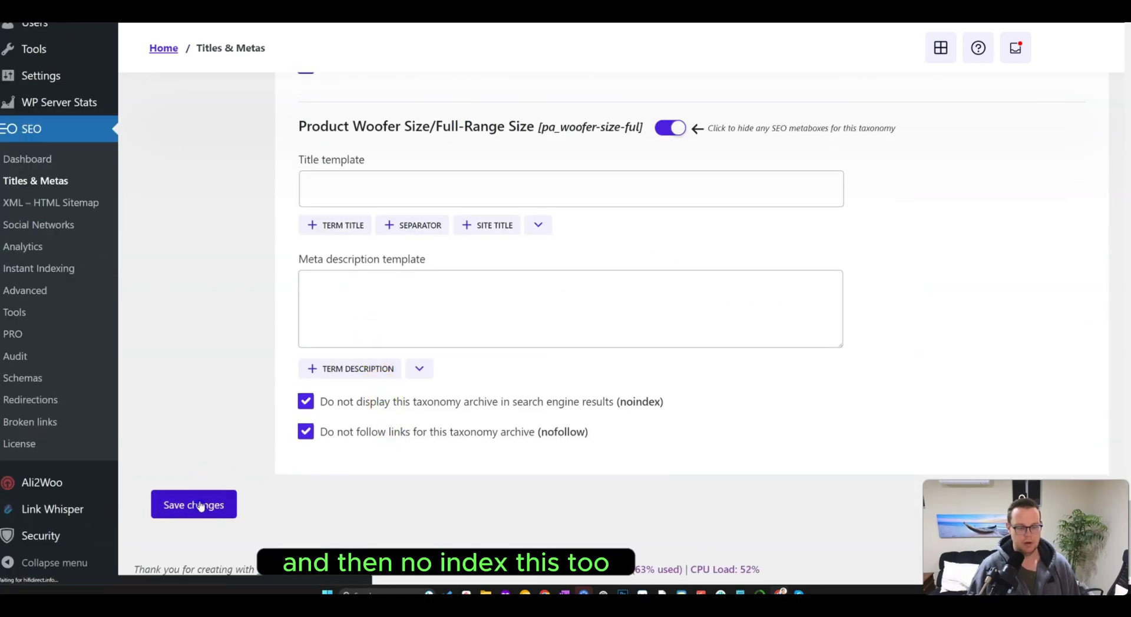
scroll(271, 379, up, 8)
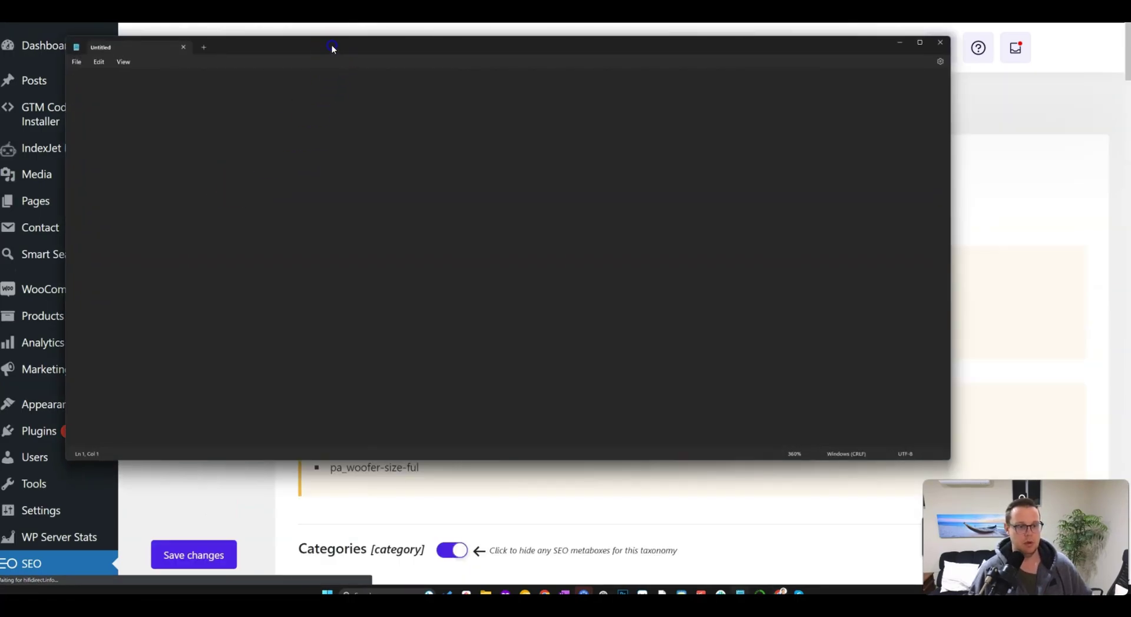
Step: In an empty Notepad note, list Pages, Products and Blog posts on separate lines and enlarge the text
drag(331, 49, 465, 101)
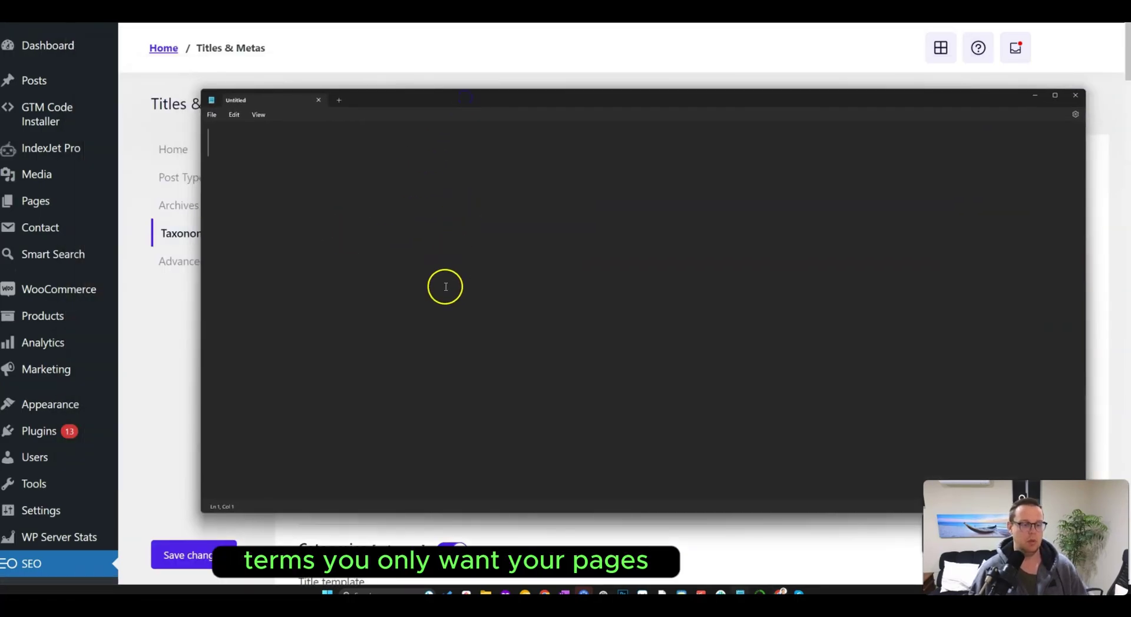
text(Pages)
key(Return)
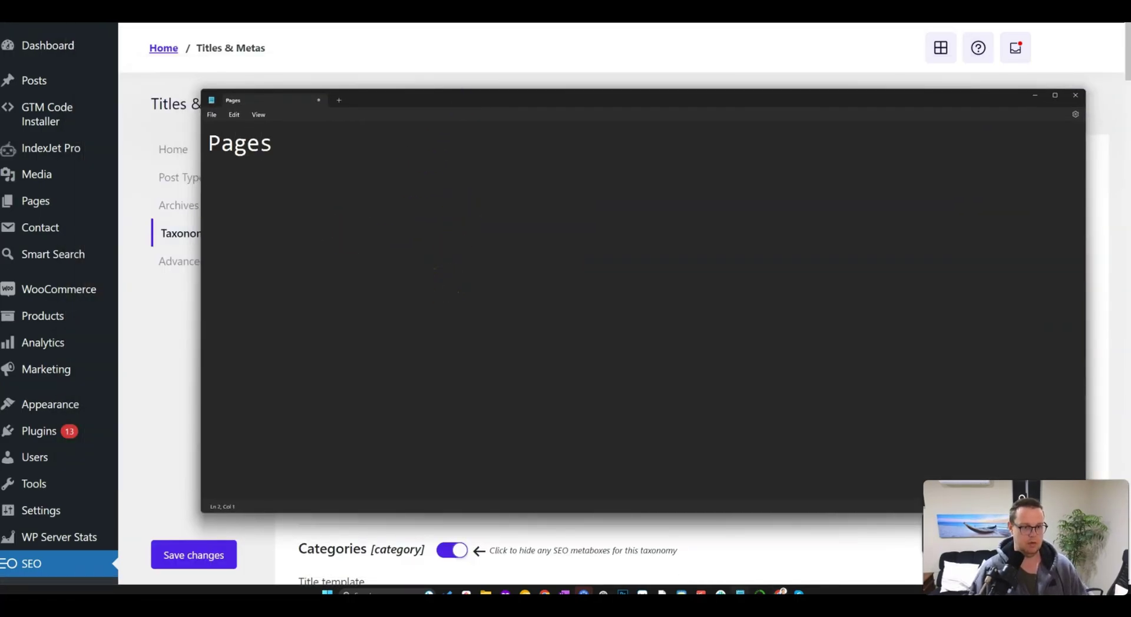
text(Products)
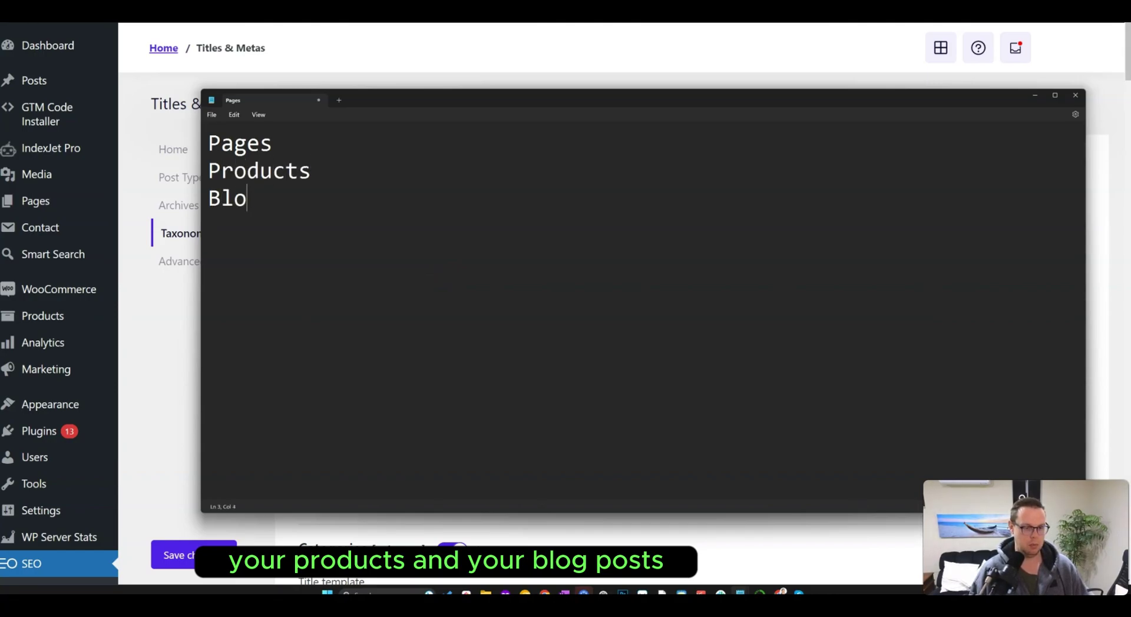
text(osts)
key(ctrl+a)
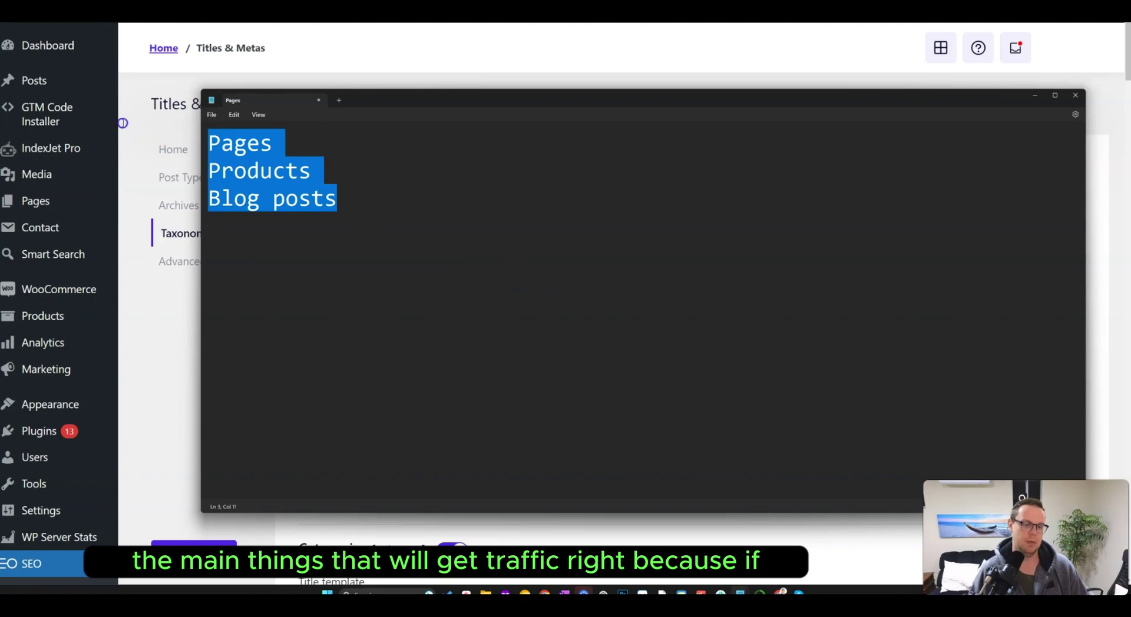
scroll(402, 258, up, 3)
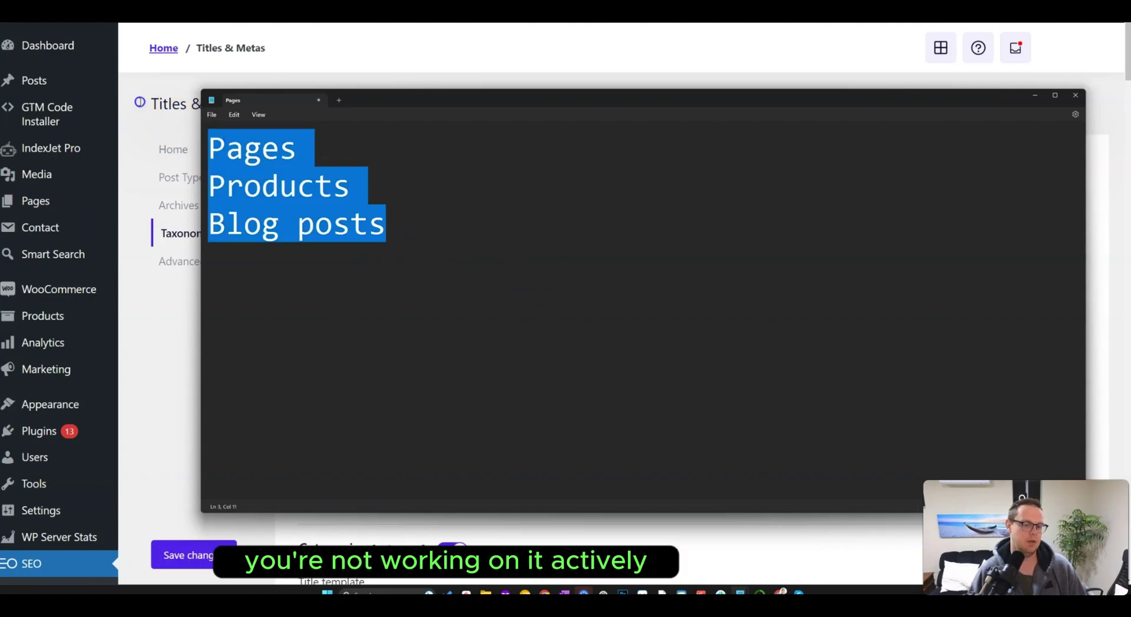
click(333, 171)
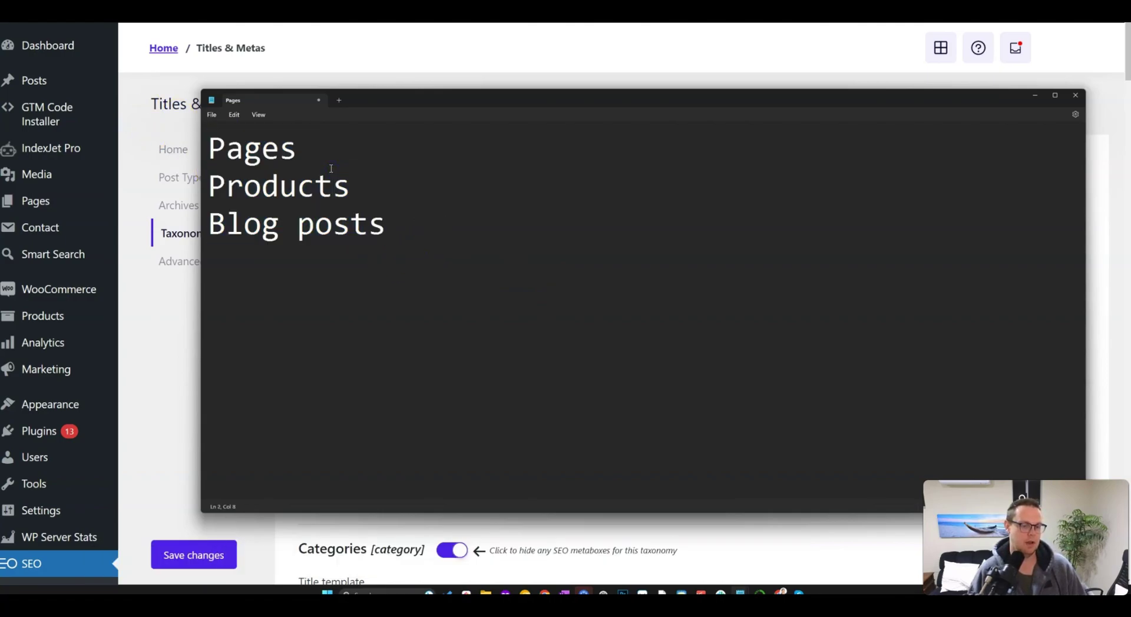
click(331, 167)
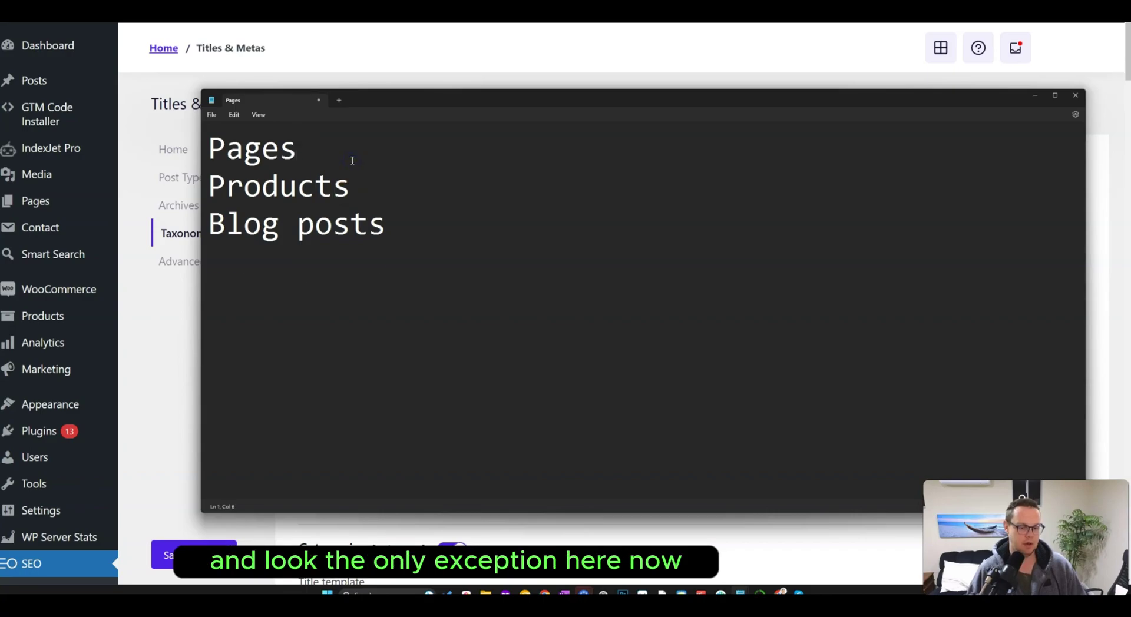
key(Return)
text(=)
click(456, 201)
key(BackSpace)
key(BackSpace)
click(446, 218)
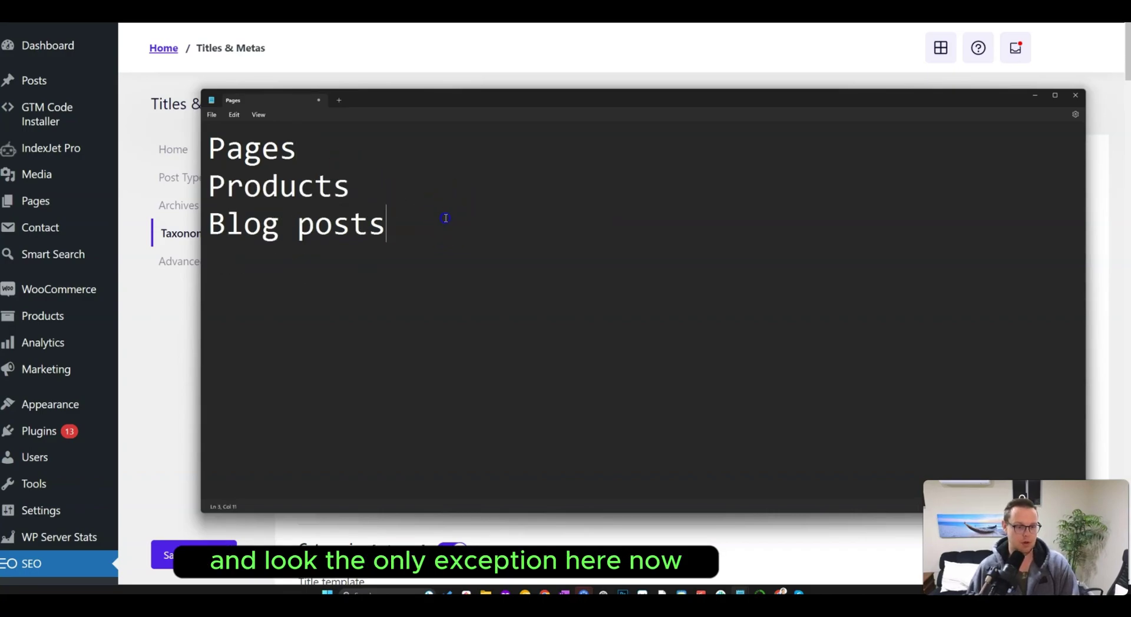
Step: Remove the Products line from the note and select the remaining text
drag(368, 184, 192, 182)
key(BackSpace)
key(BackSpace)
click(441, 186)
key(ctrl+a)
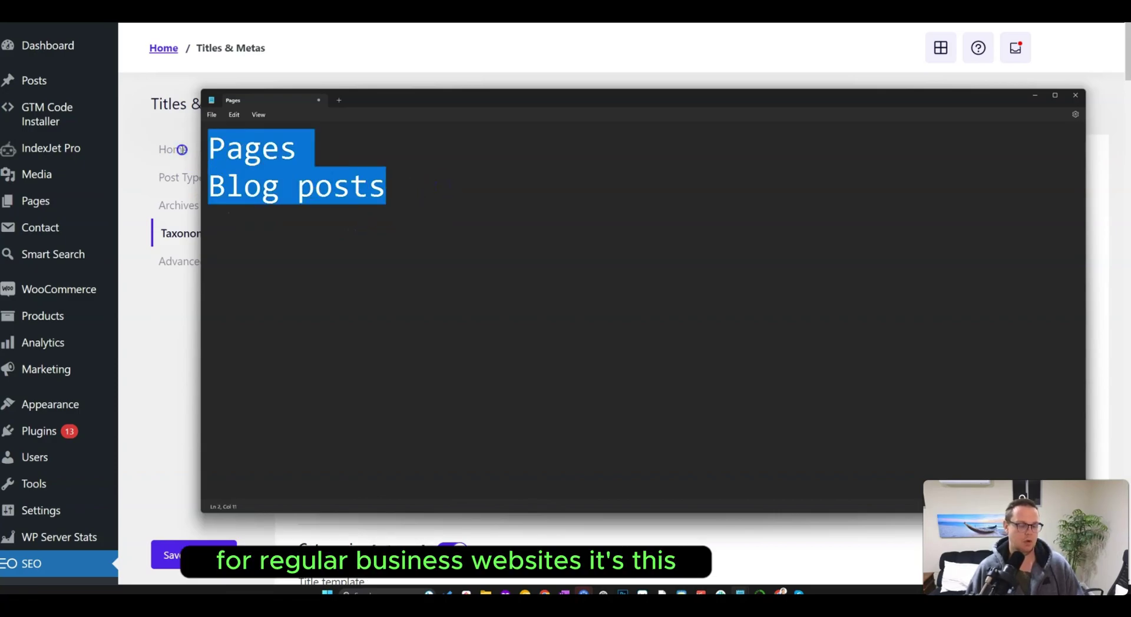
Step: Add the heading "Business:" on its own line above Pages in the note
click(236, 156)
click(214, 151)
key(Return)
text(B)
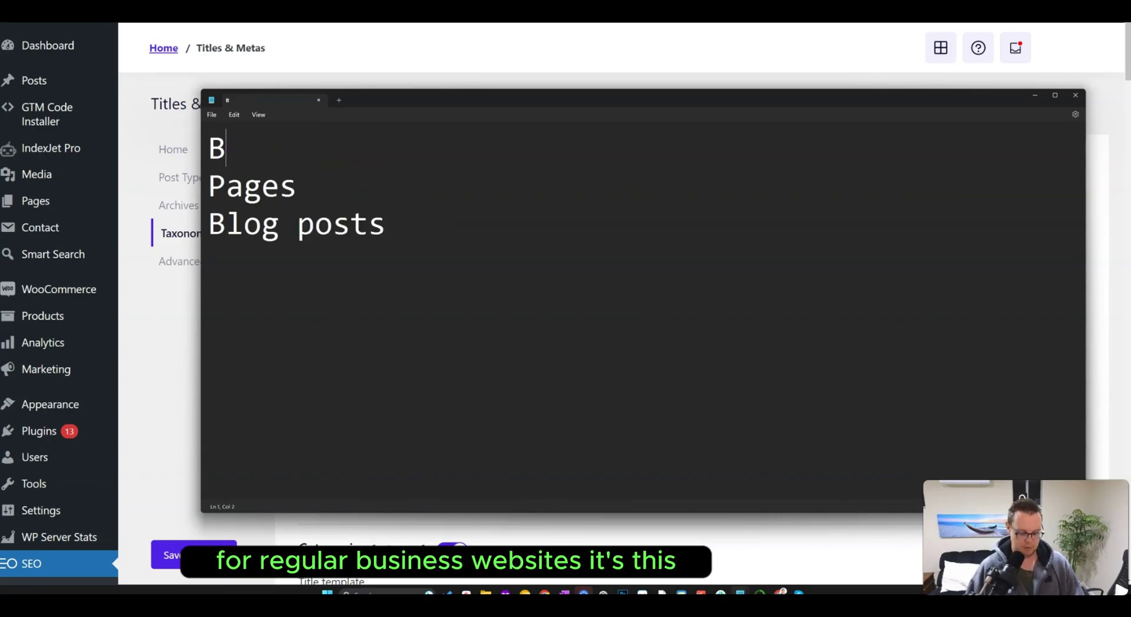
text(usiness:)
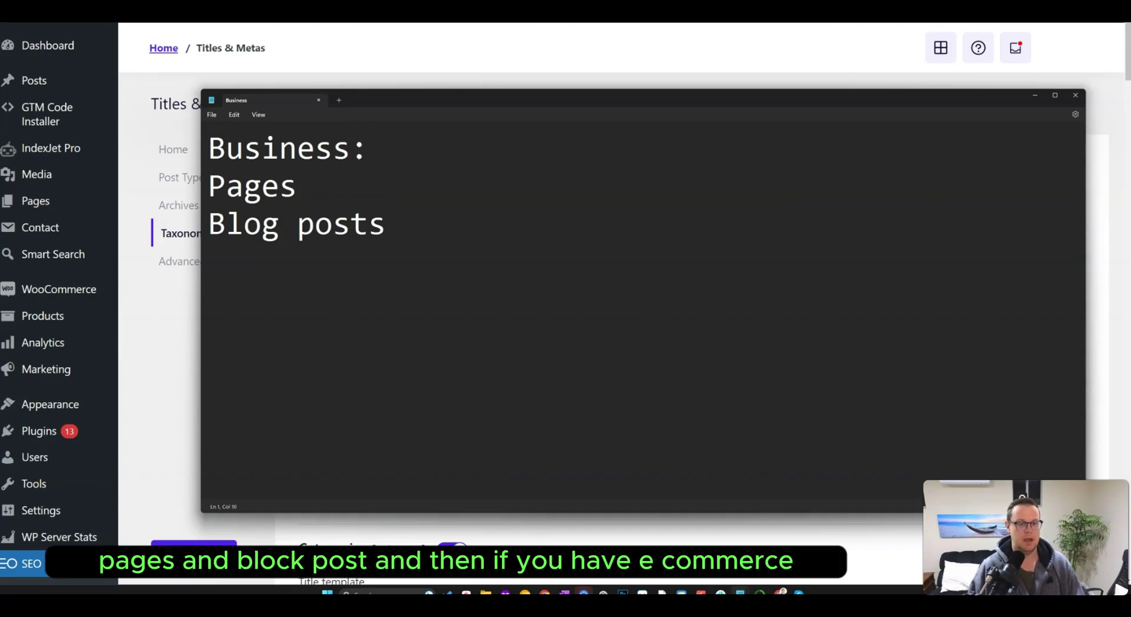
Step: Below the Business list, add an "ecommerce:" section containing the lines Products and Product-categories
text(Products)
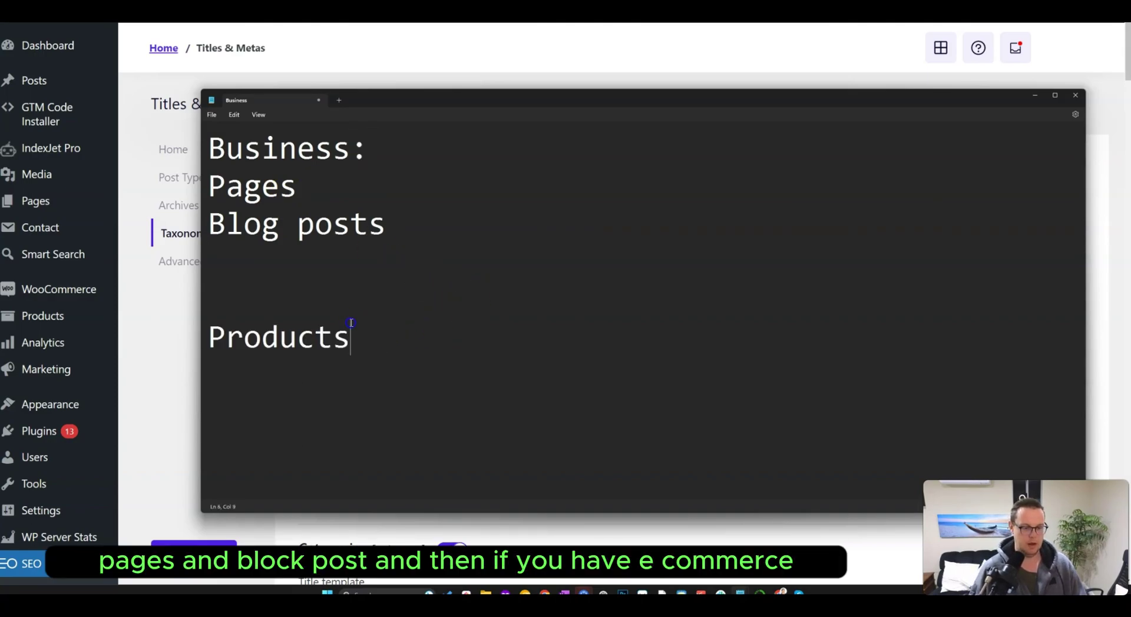
text(ecommerce:)
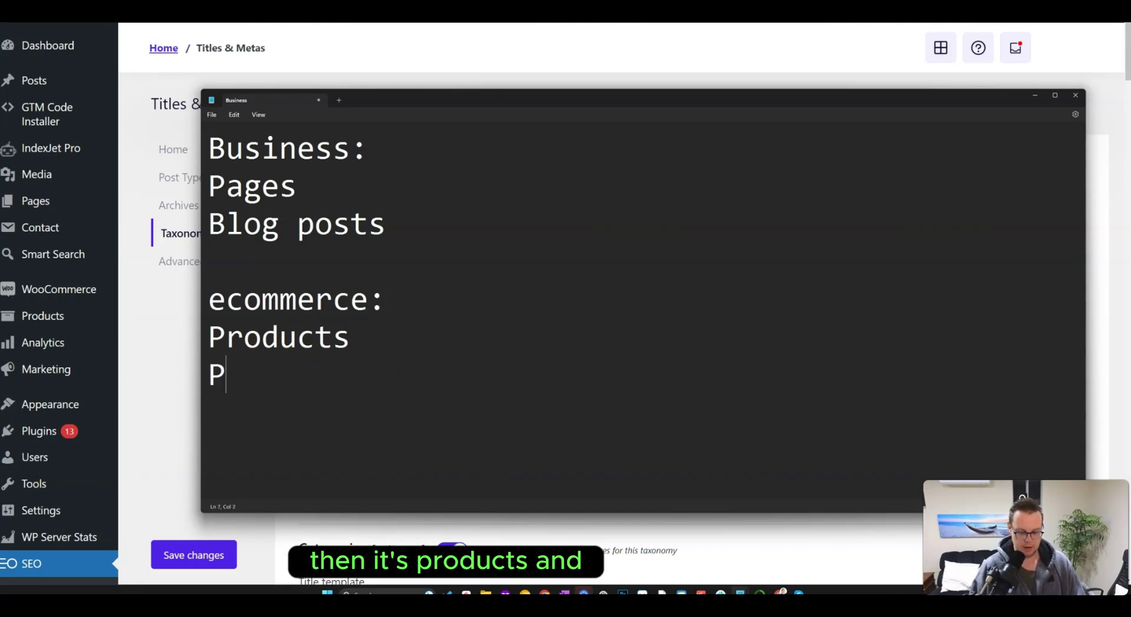
text(roduct-ctt)
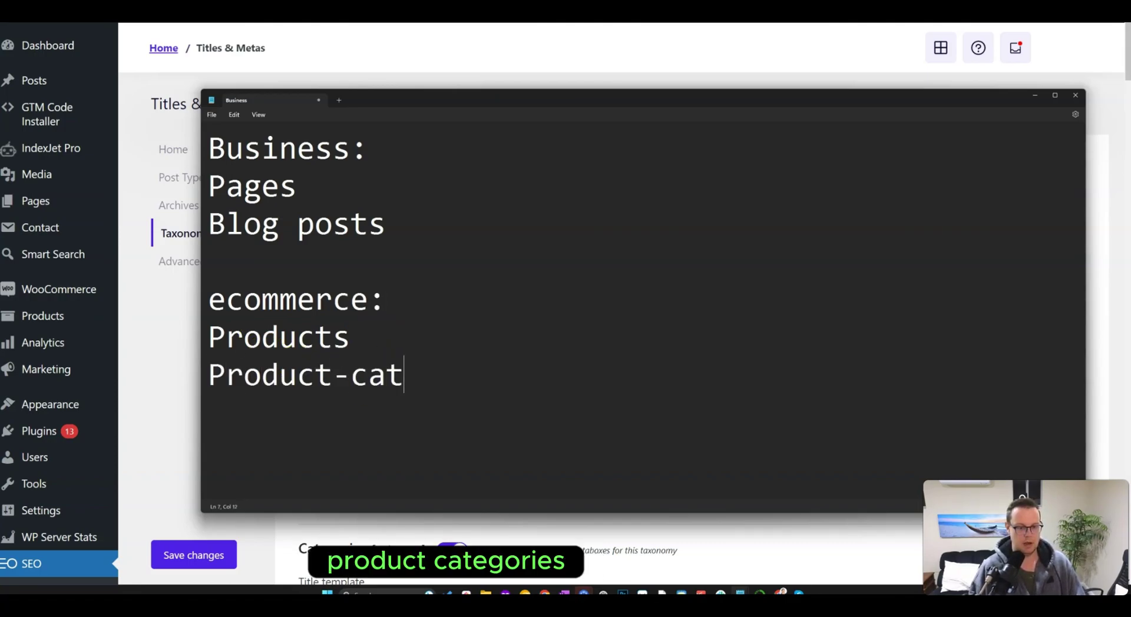
text(egories)
Step: Review the content types listed under Business and ecommerce by highlighting their entries one after another
drag(649, 416, 183, 335)
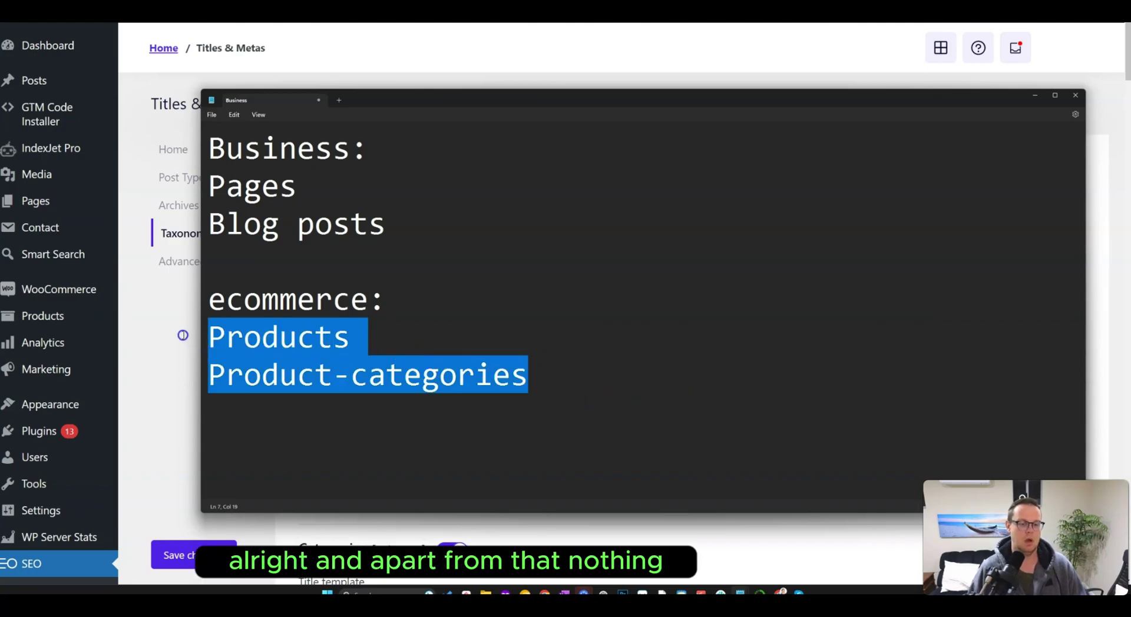
drag(407, 244, 185, 191)
click(442, 247)
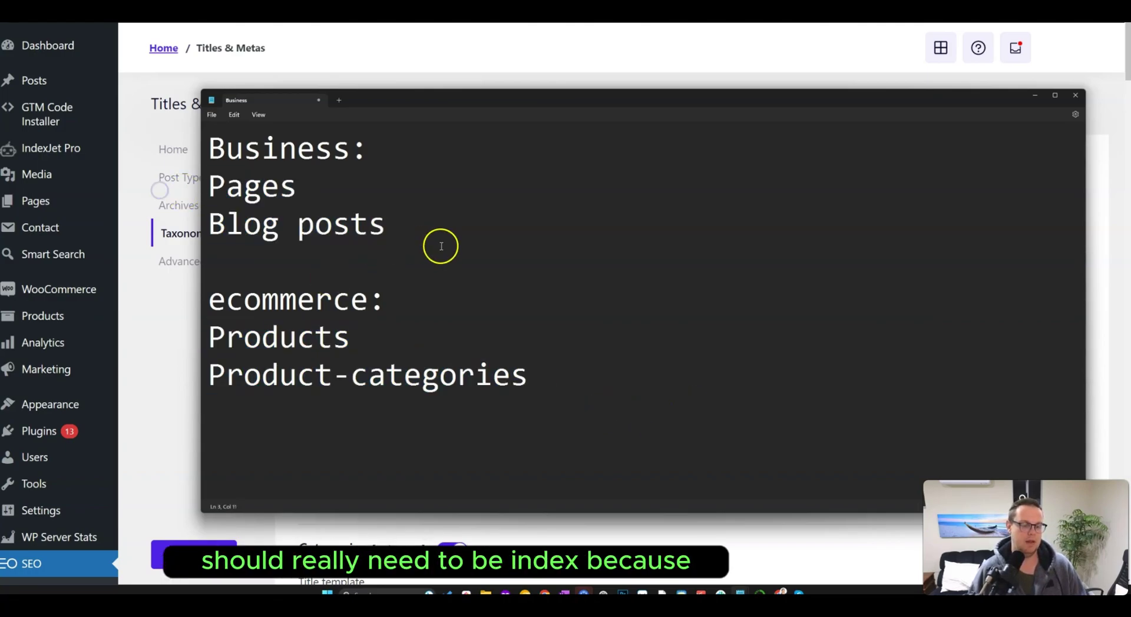
drag(538, 375, 207, 368)
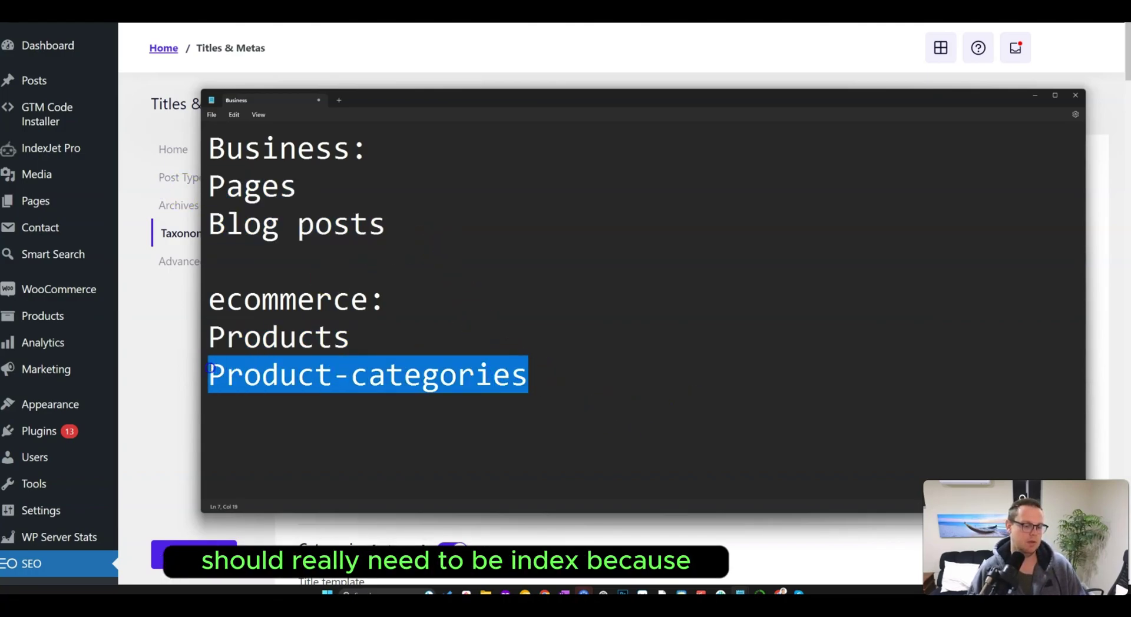
click(284, 186)
drag(295, 186, 206, 182)
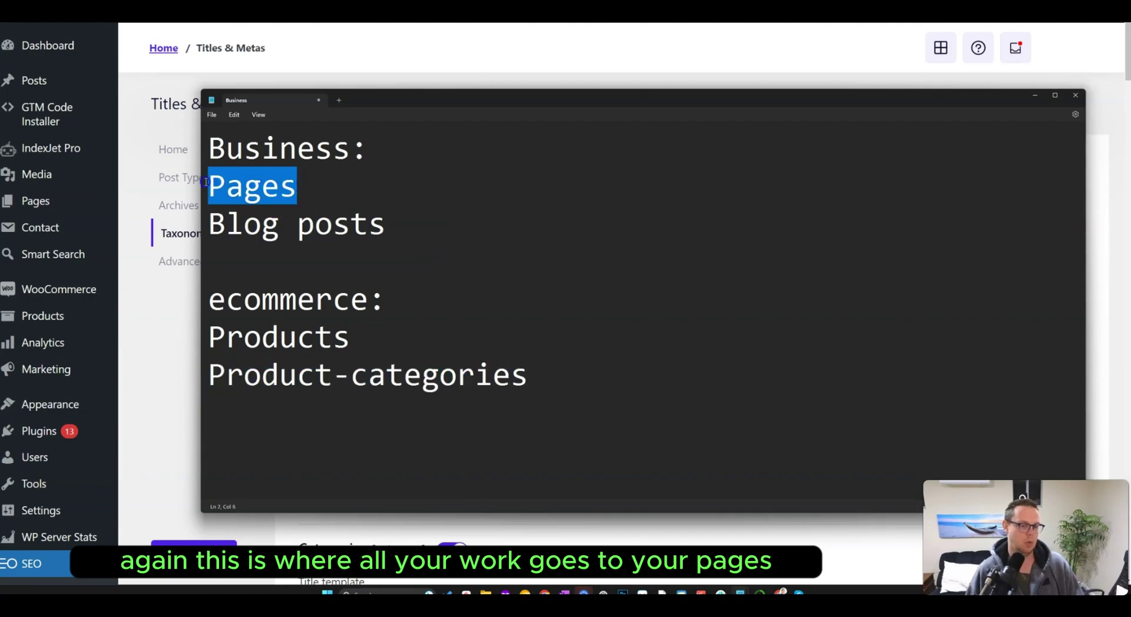
click(366, 192)
double_click(222, 186)
drag(222, 185, 215, 185)
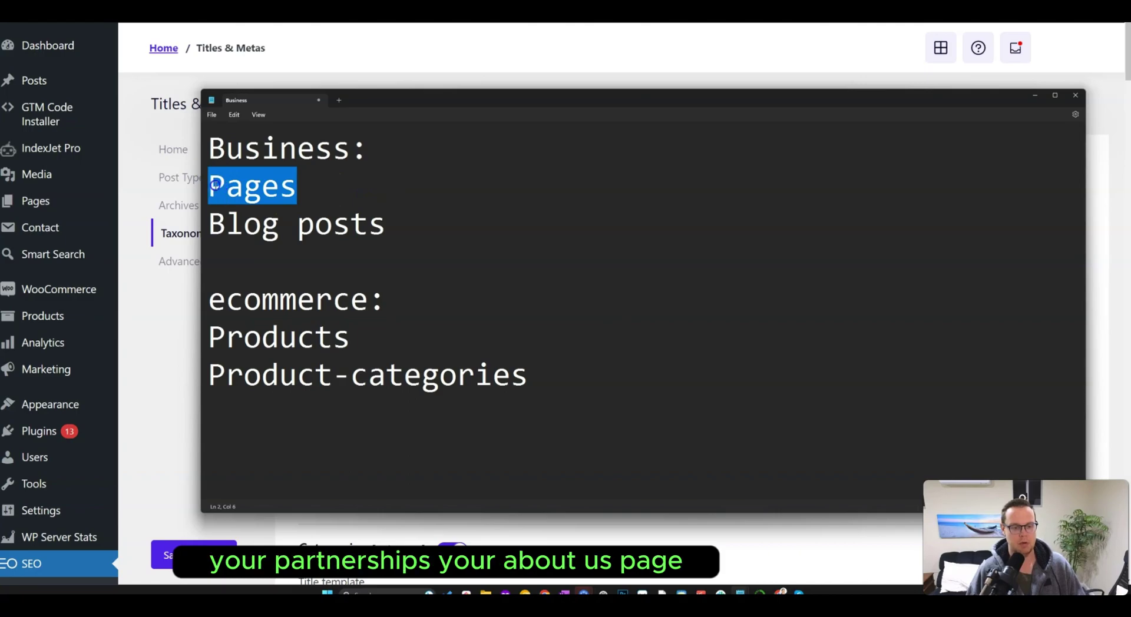
drag(401, 222, 197, 220)
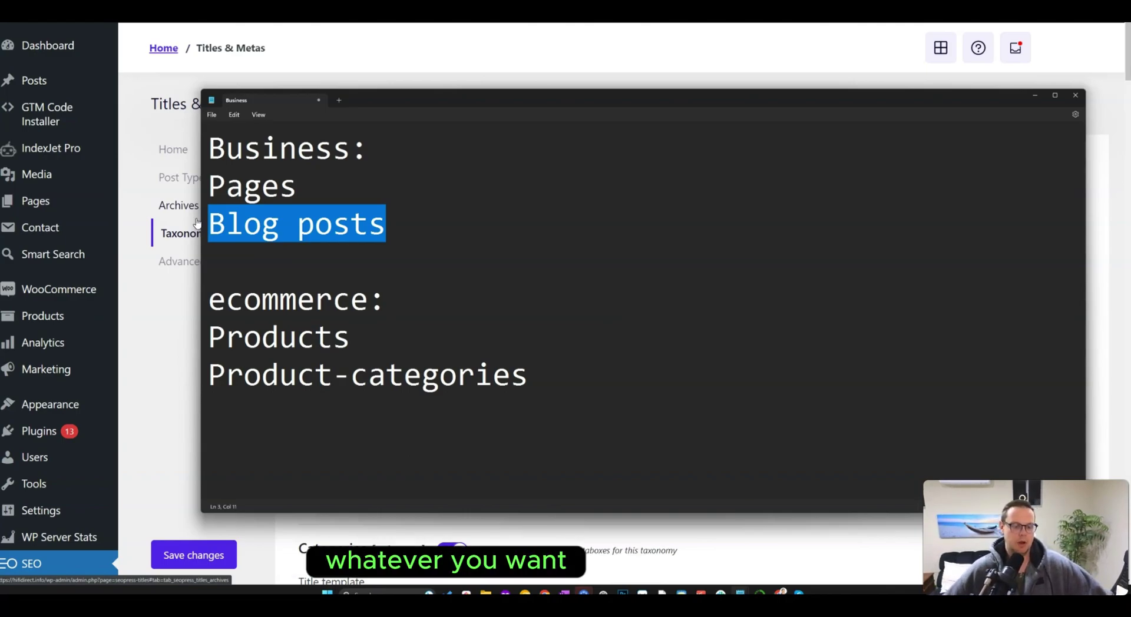
drag(529, 377, 184, 382)
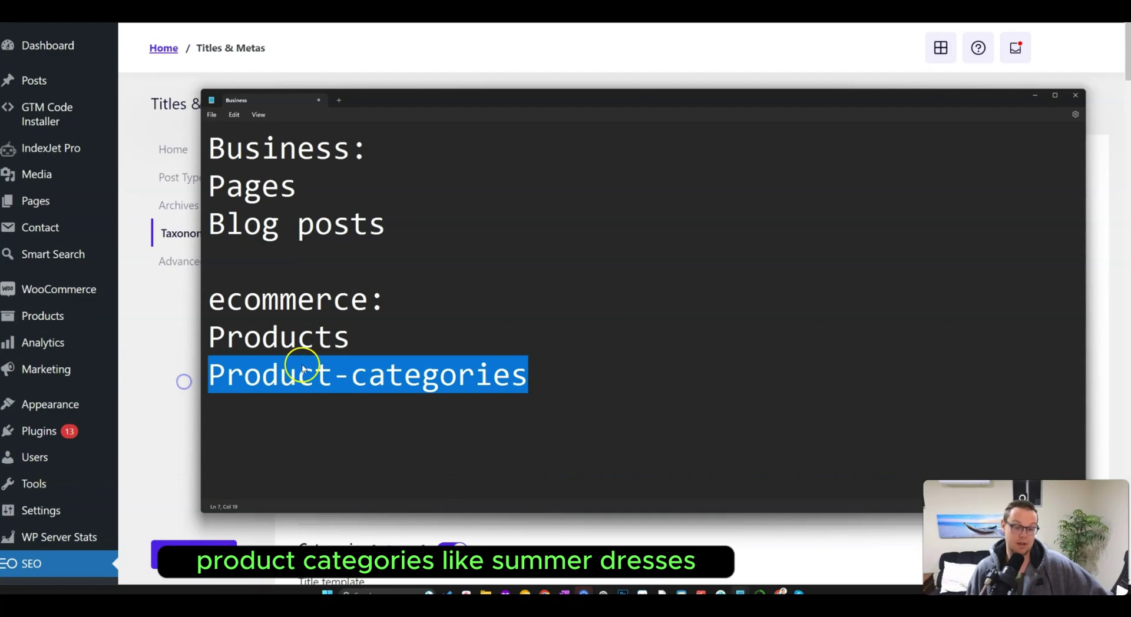
Step: Highlight the Products and Product-categories entries under the ecommerce heading in the note
drag(557, 374, 210, 385)
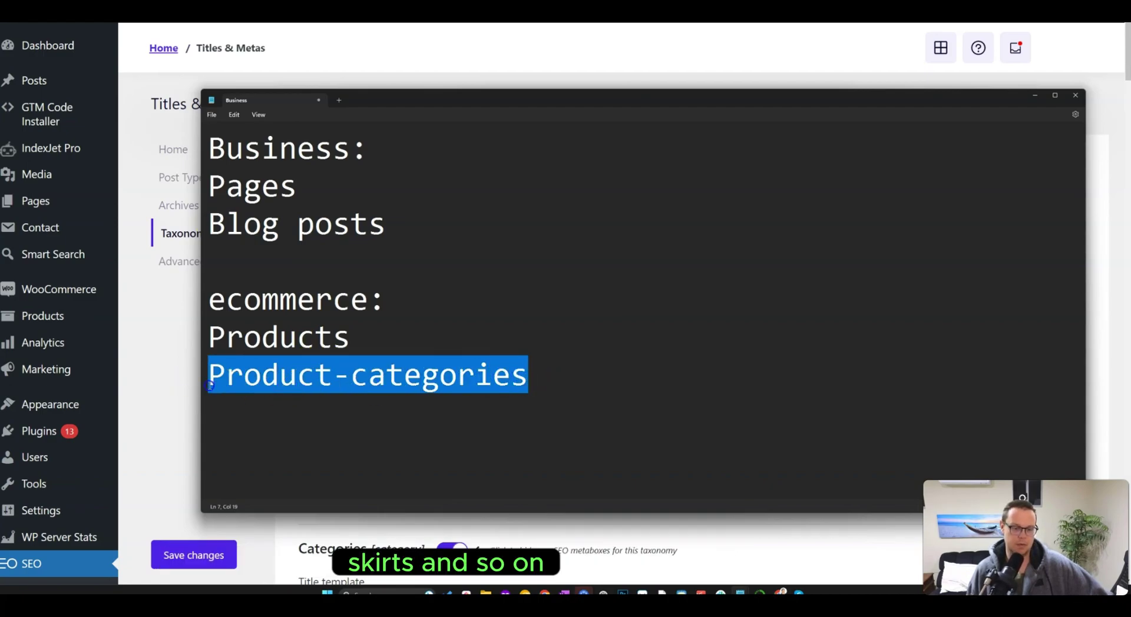
drag(528, 377, 143, 395)
drag(354, 344, 179, 342)
drag(354, 344, 202, 349)
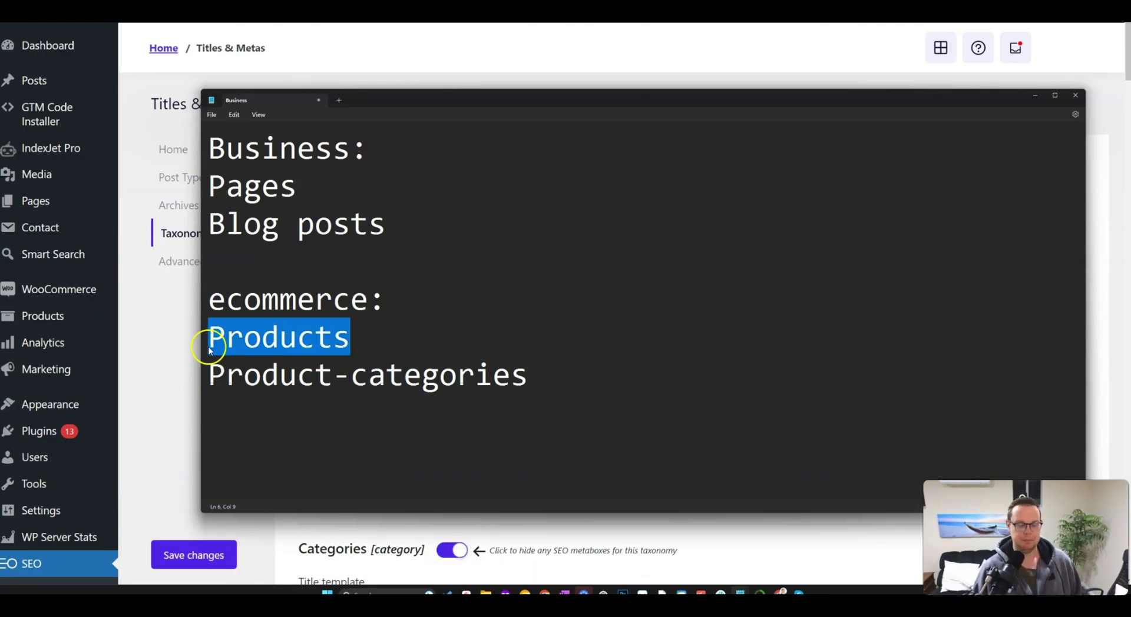
triple_click(269, 336)
click(353, 338)
drag(644, 381, 210, 337)
click(358, 341)
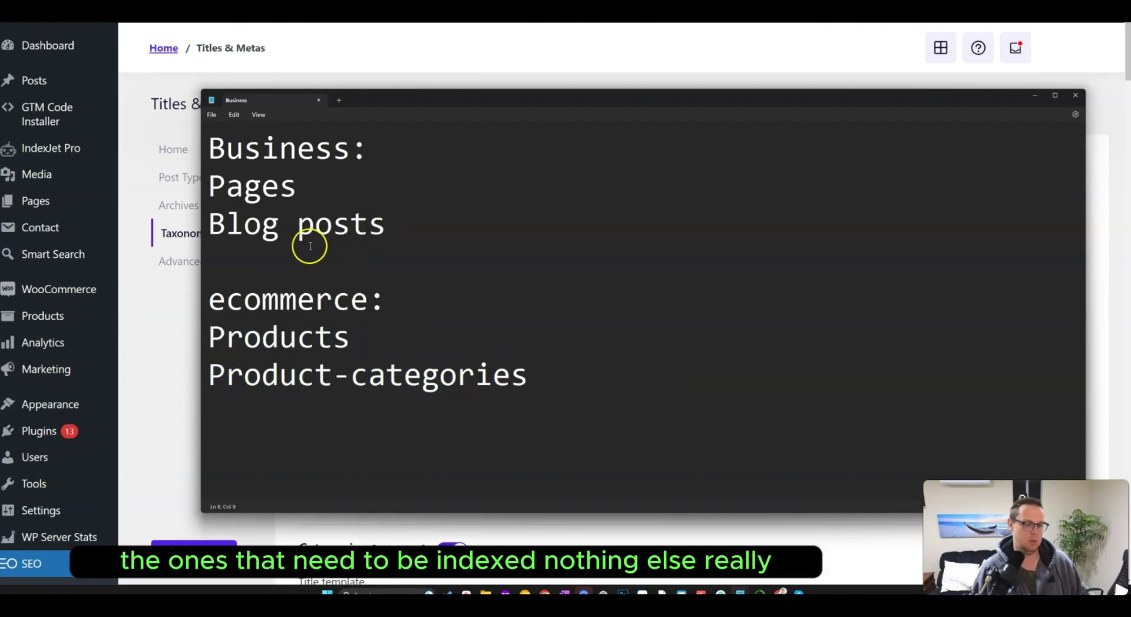
Step: Switch back to the WordPress admin and look over the Taxonomies settings for Tags and Product categories
click(169, 310)
scroll(167, 308, down, 6)
scroll(353, 306, down, 8)
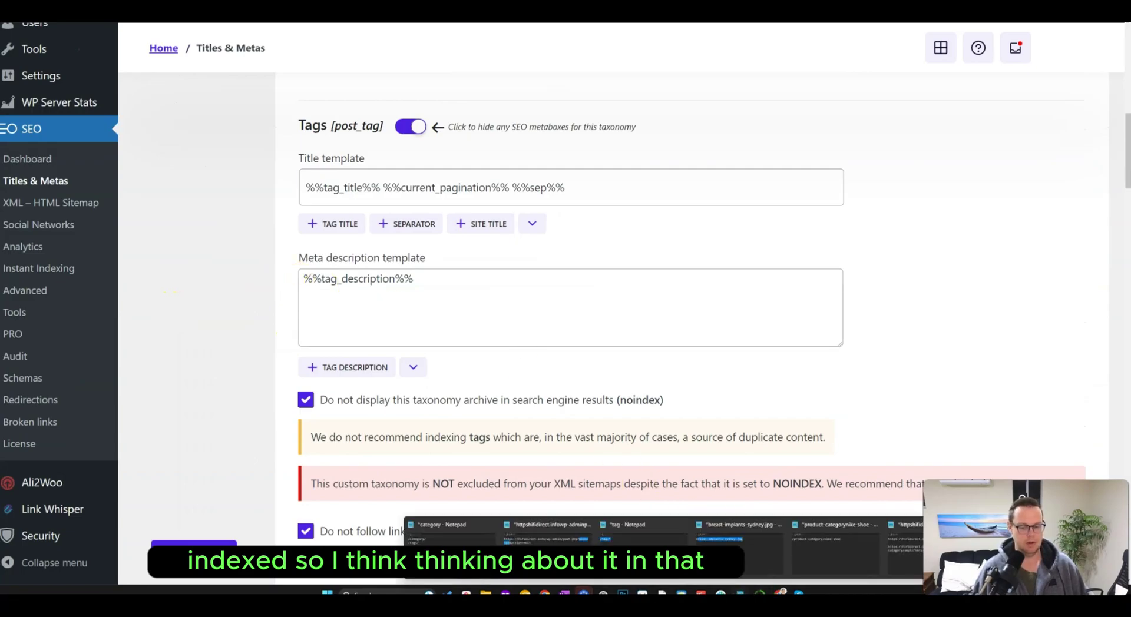
scroll(219, 336, down, 4)
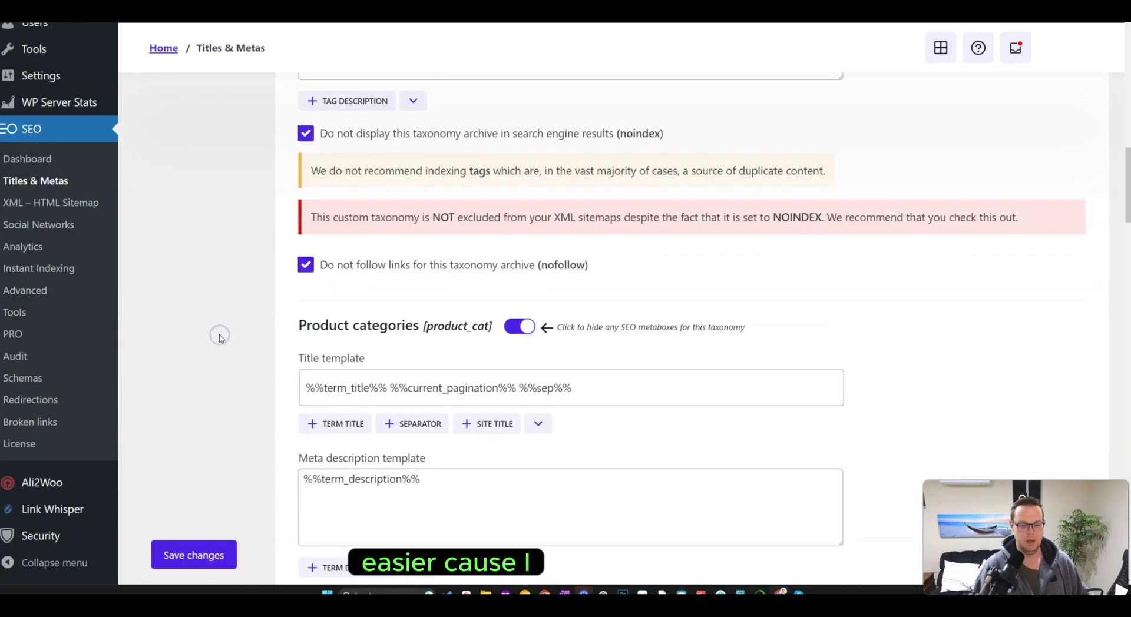
scroll(224, 335, up, 15)
scroll(227, 330, up, 3)
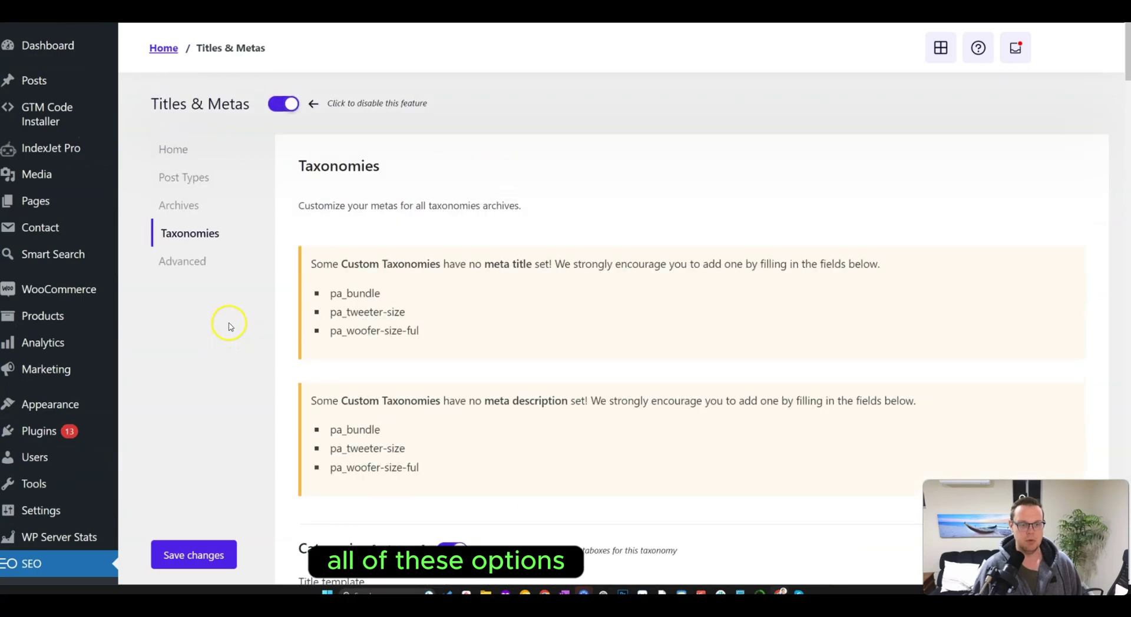
Step: Open the Advanced section of Titles & Metas and examine its site-wide noindex, nofollow and paginated archive options
click(180, 263)
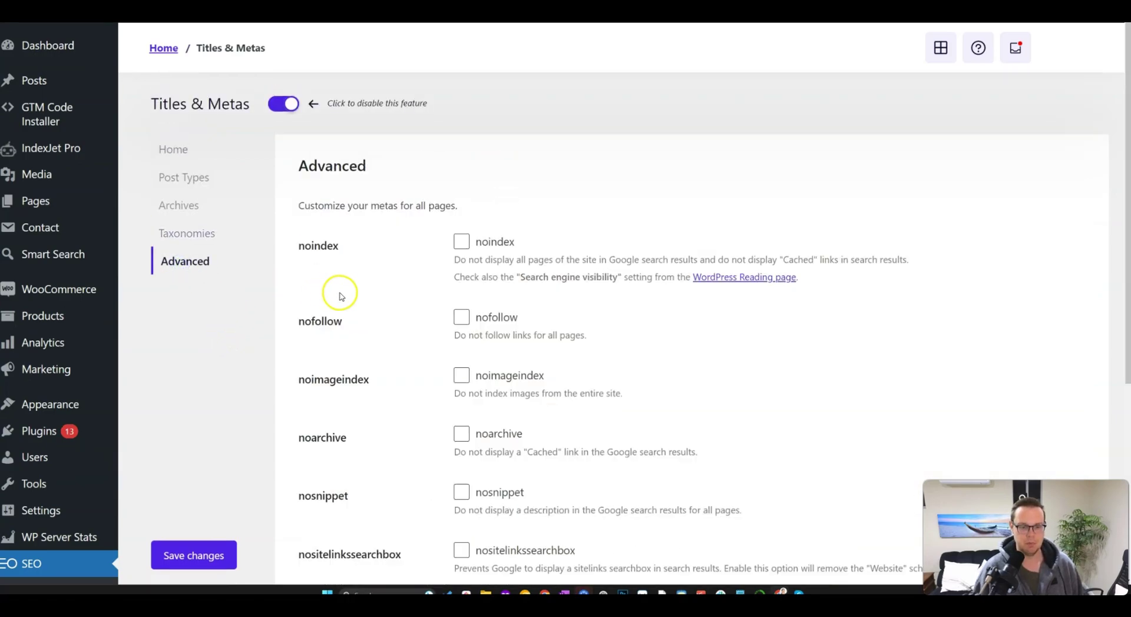
scroll(342, 297, down, 2)
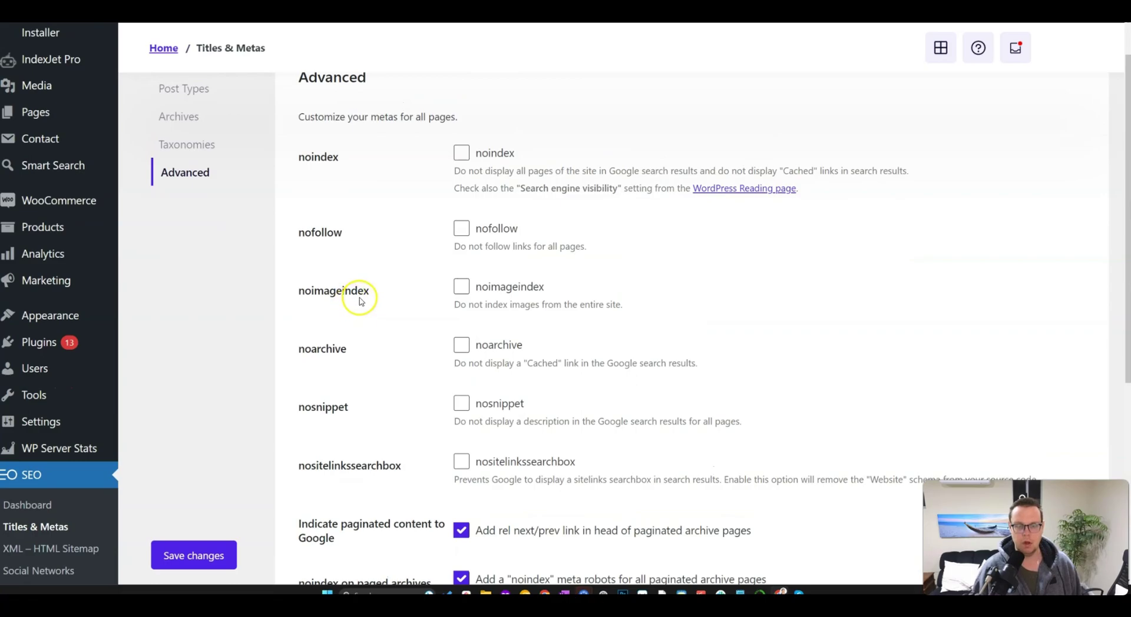
scroll(359, 300, down, 3)
scroll(364, 305, down, 2)
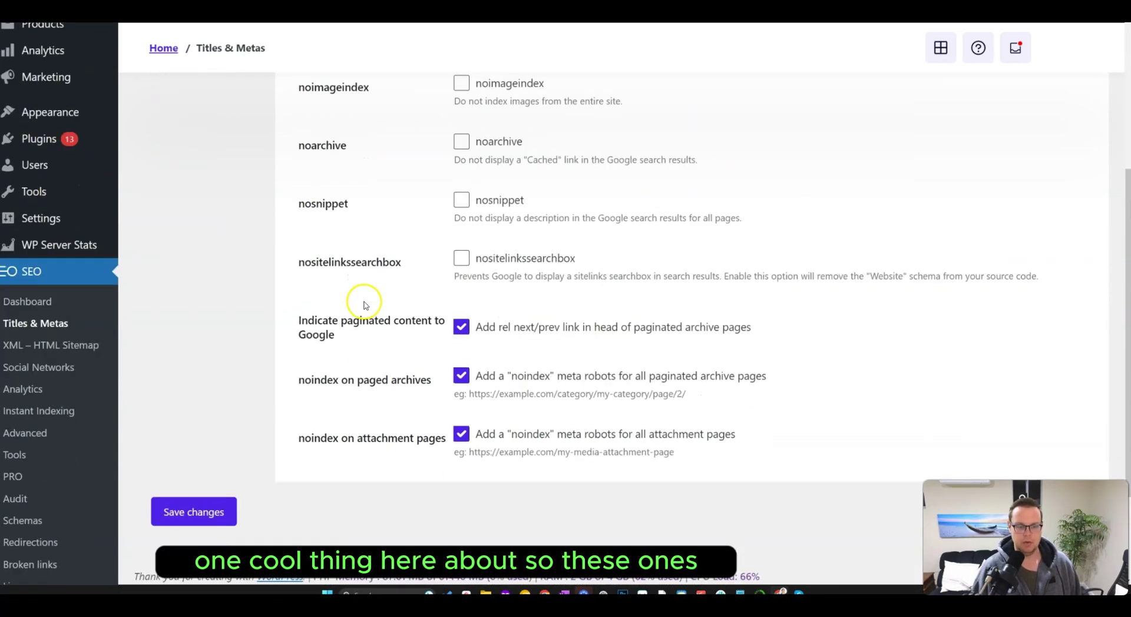
scroll(74, 351, down, 2)
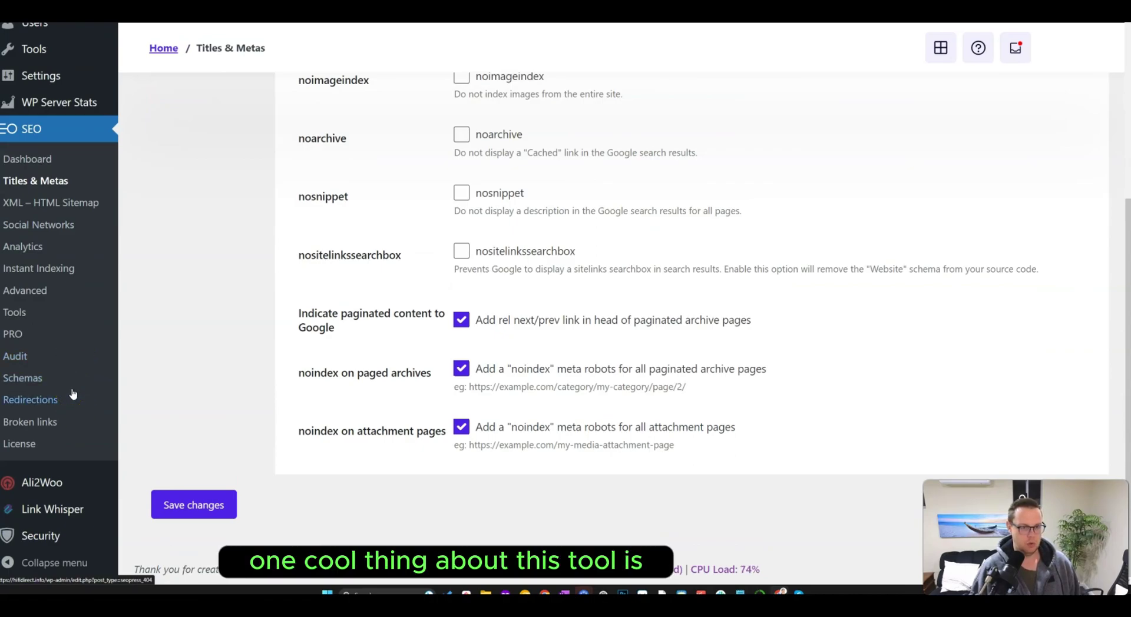
Step: Go to the site's General settings and on to the Reading settings
scroll(212, 323, up, 5)
scroll(204, 323, down, 9)
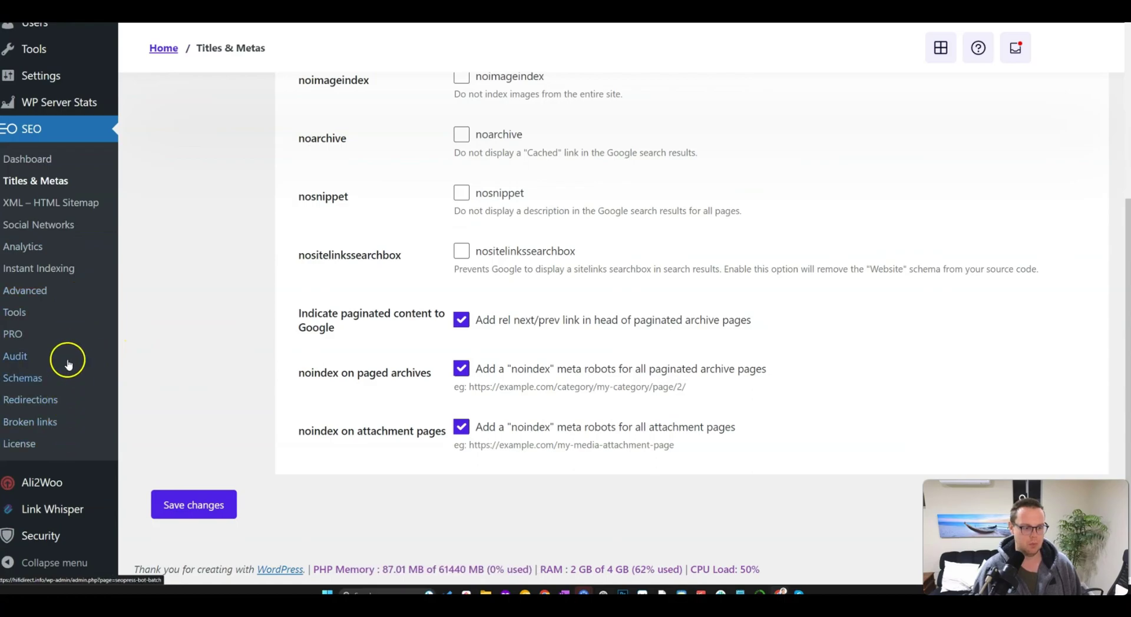
scroll(69, 217, up, 2)
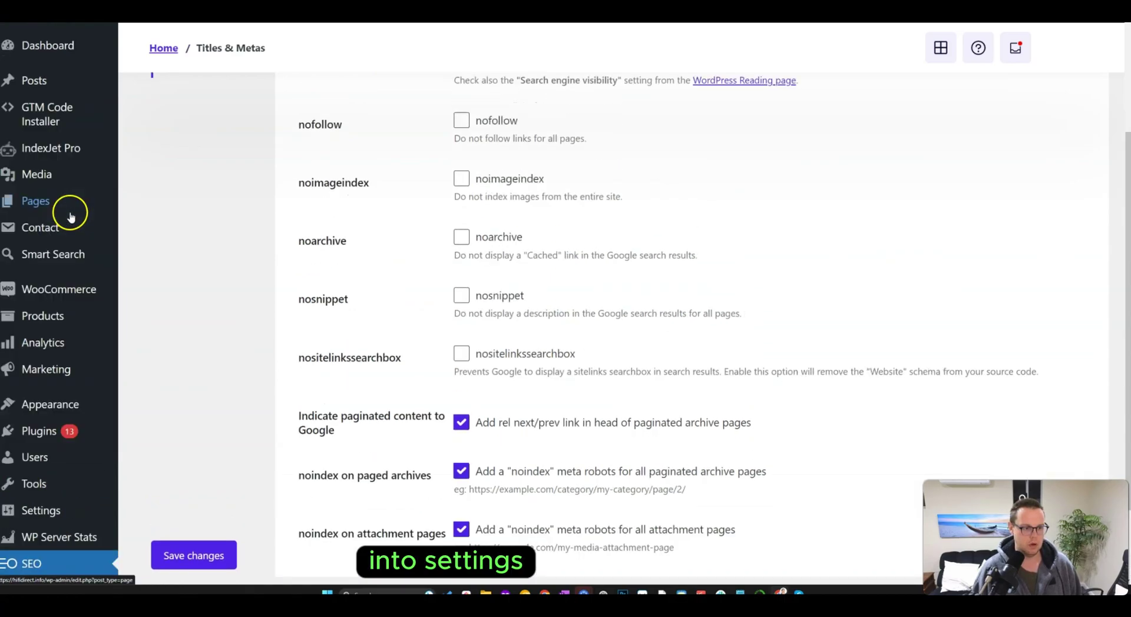
scroll(70, 341, down, 5)
mouse_move(78, 244)
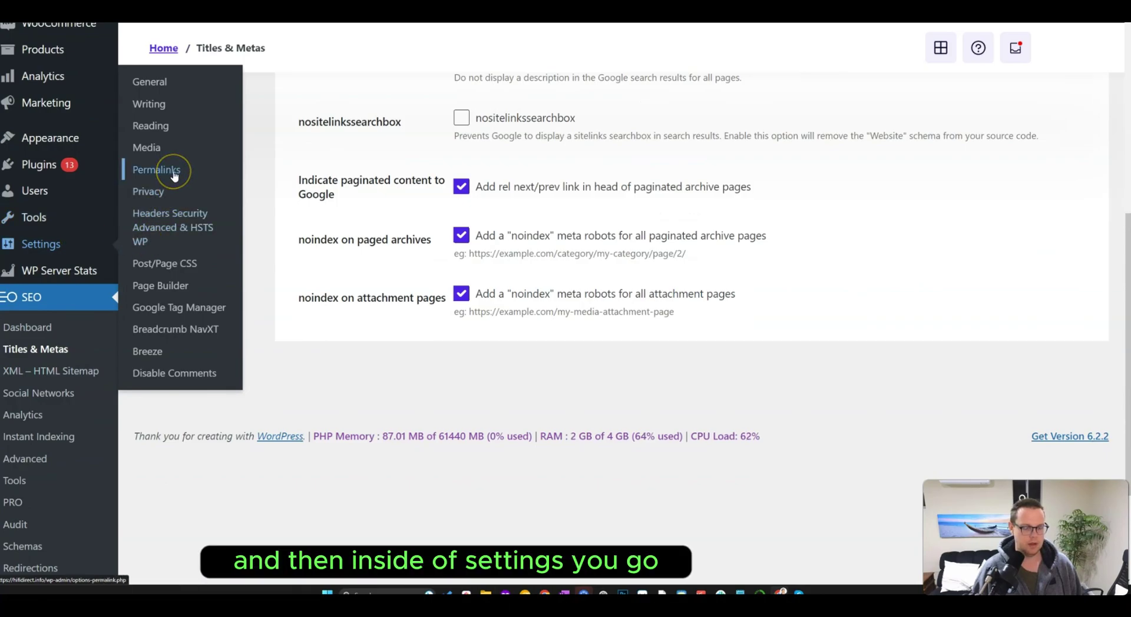
click(175, 91)
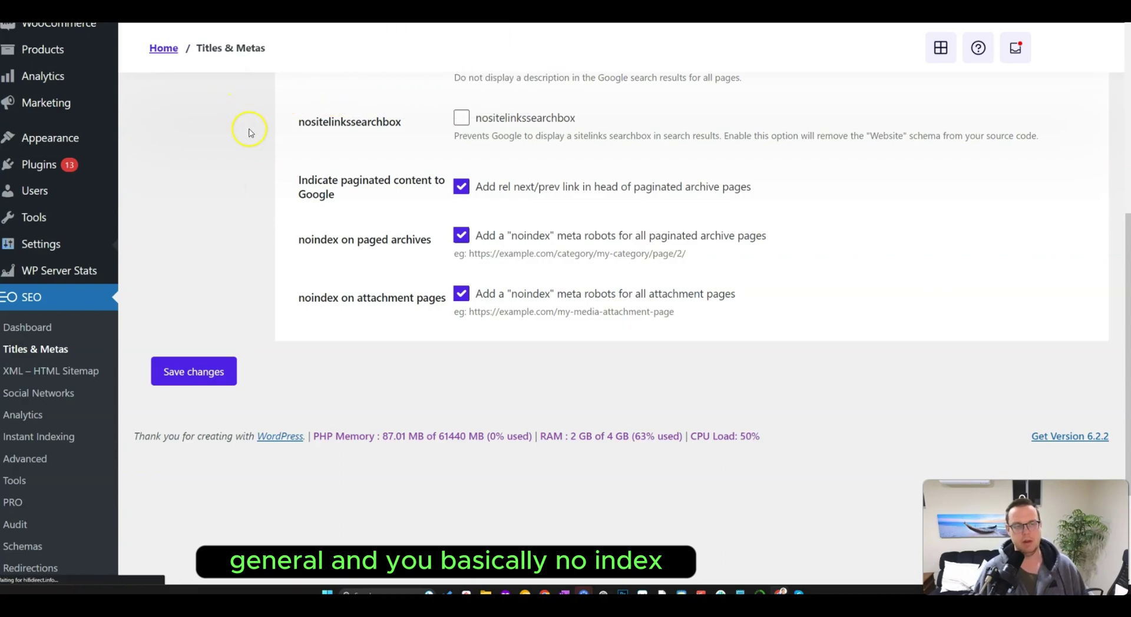
scroll(234, 235, down, 10)
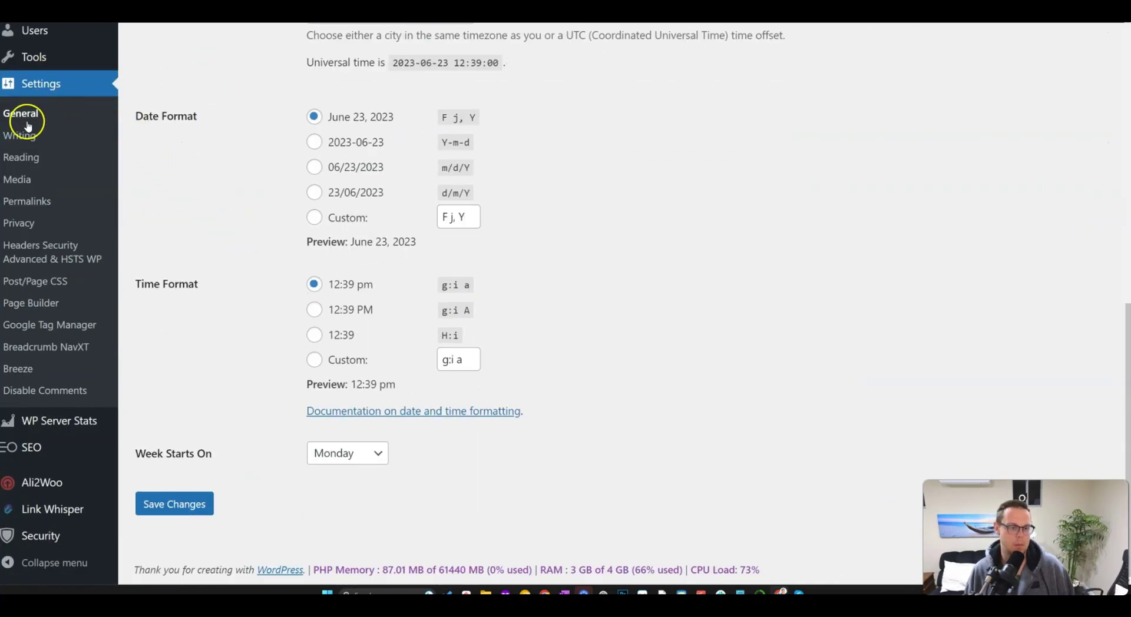
click(20, 158)
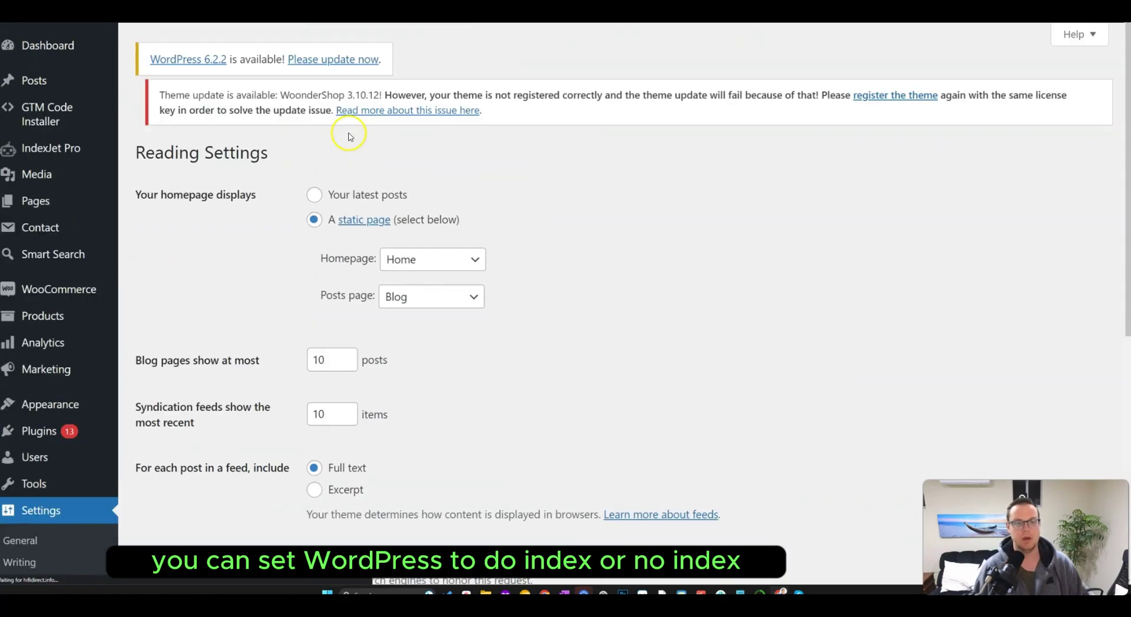
Step: Enable "Discourage search engines from indexing this site" in the Reading settings and save the changes
scroll(344, 131, down, 5)
click(314, 296)
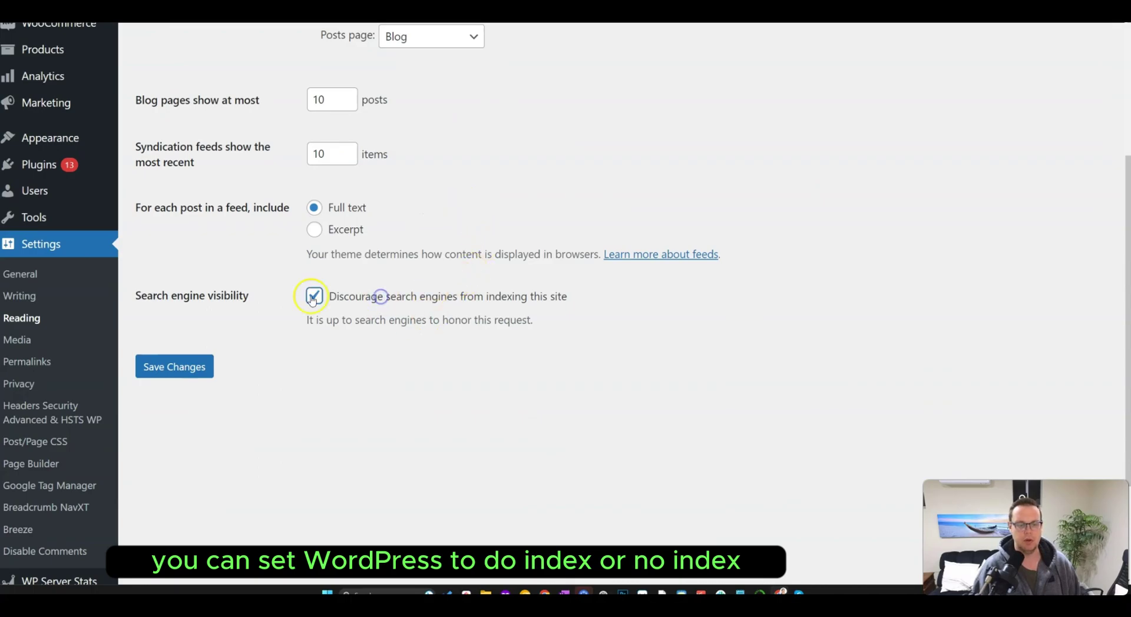
drag(176, 294, 391, 293)
click(340, 365)
click(201, 365)
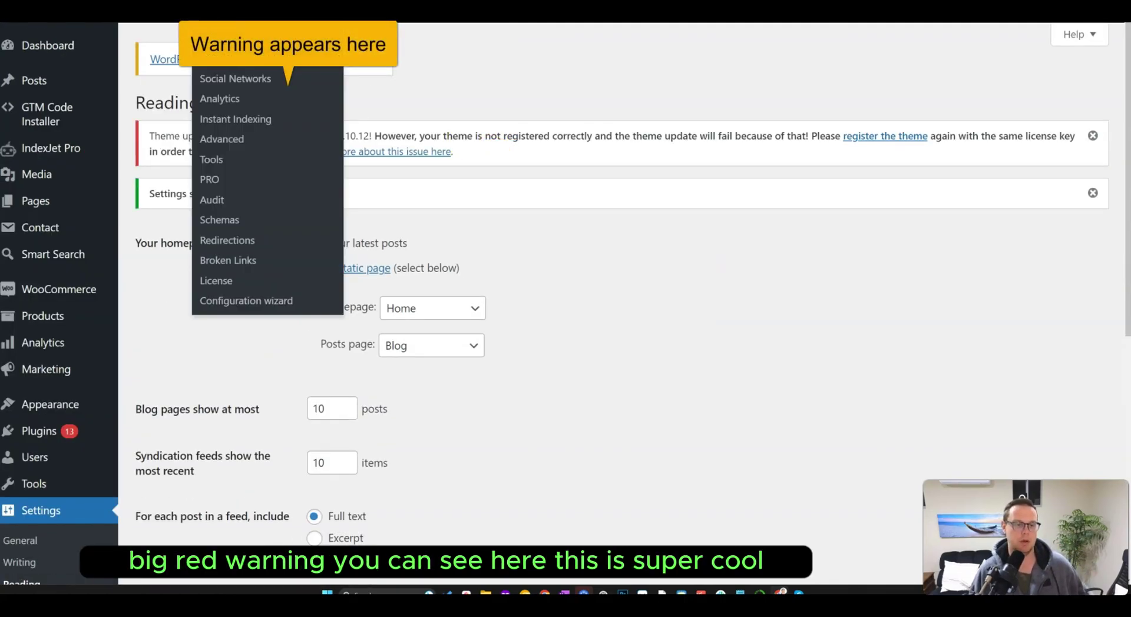
Step: Disable "Discourage search engines from indexing this site" again and save the Reading settings
click(462, 91)
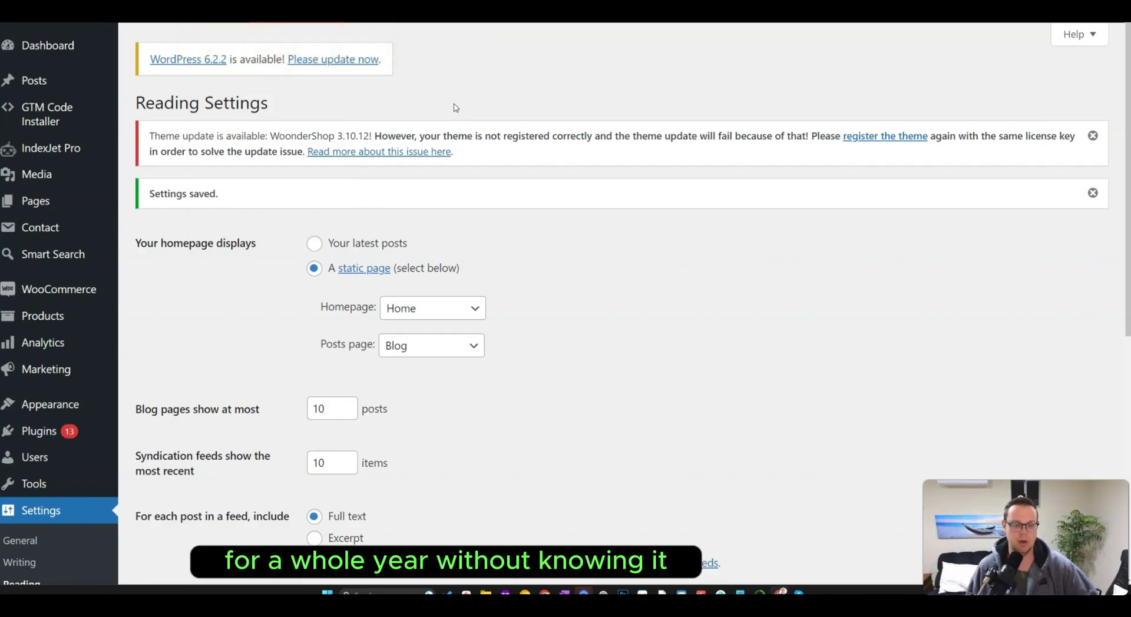
scroll(465, 265, down, 4)
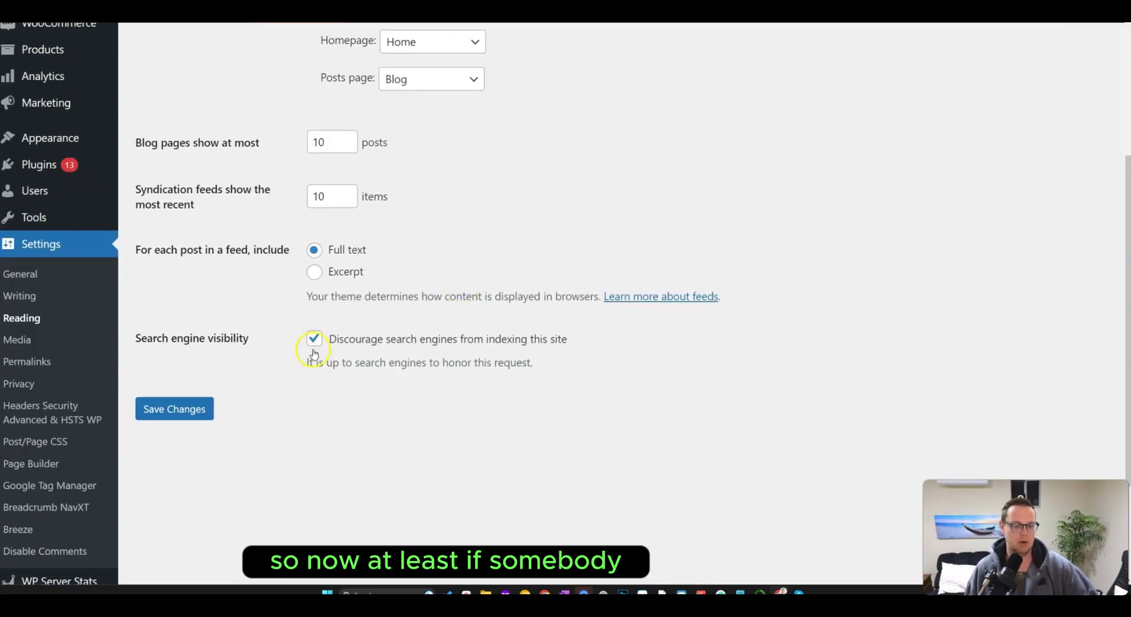
drag(563, 372, 391, 353)
click(191, 329)
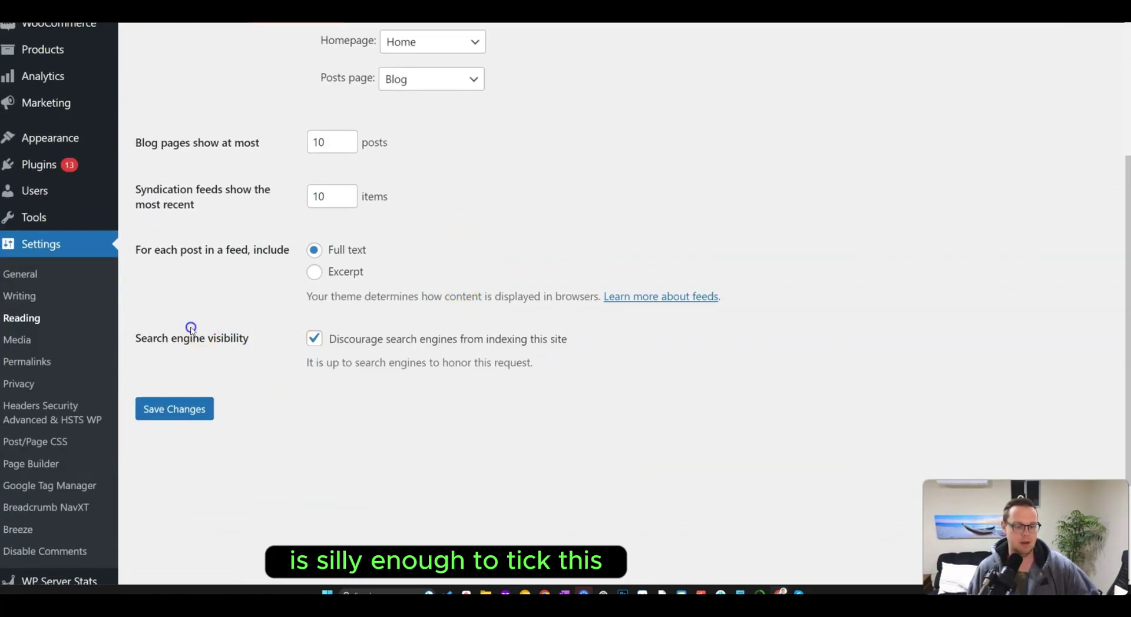
mouse_move(276, 14)
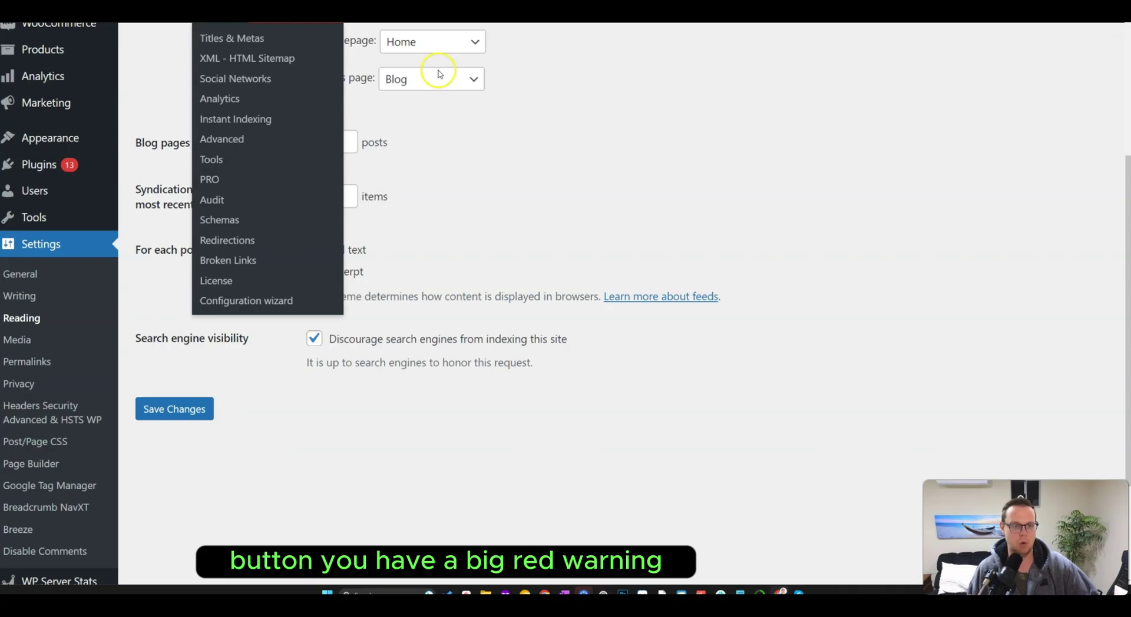
click(314, 339)
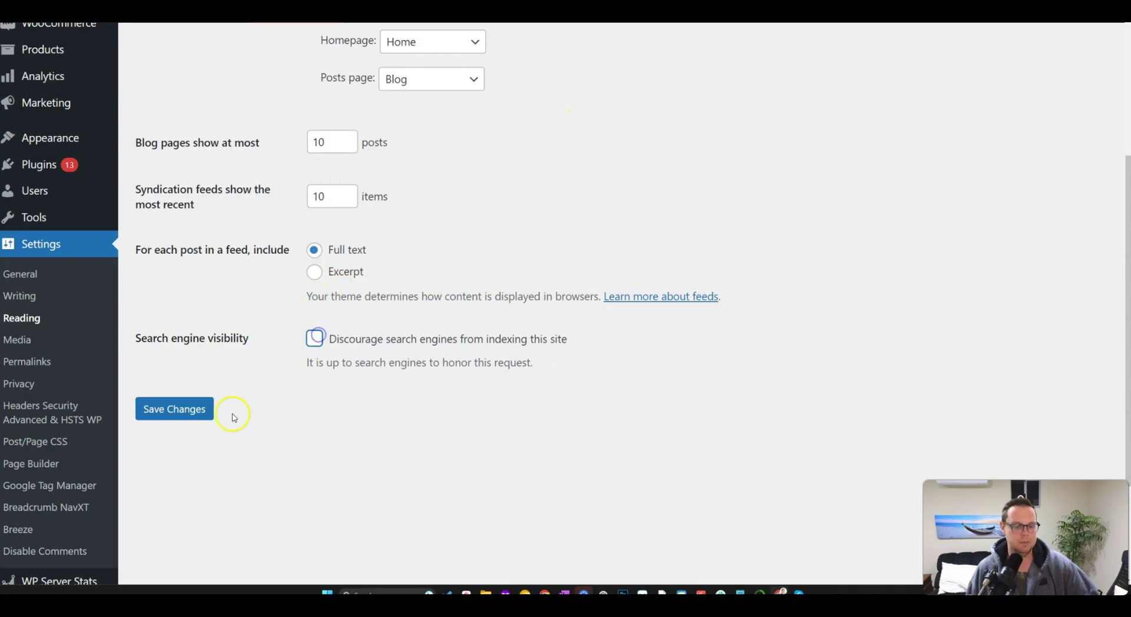
click(197, 410)
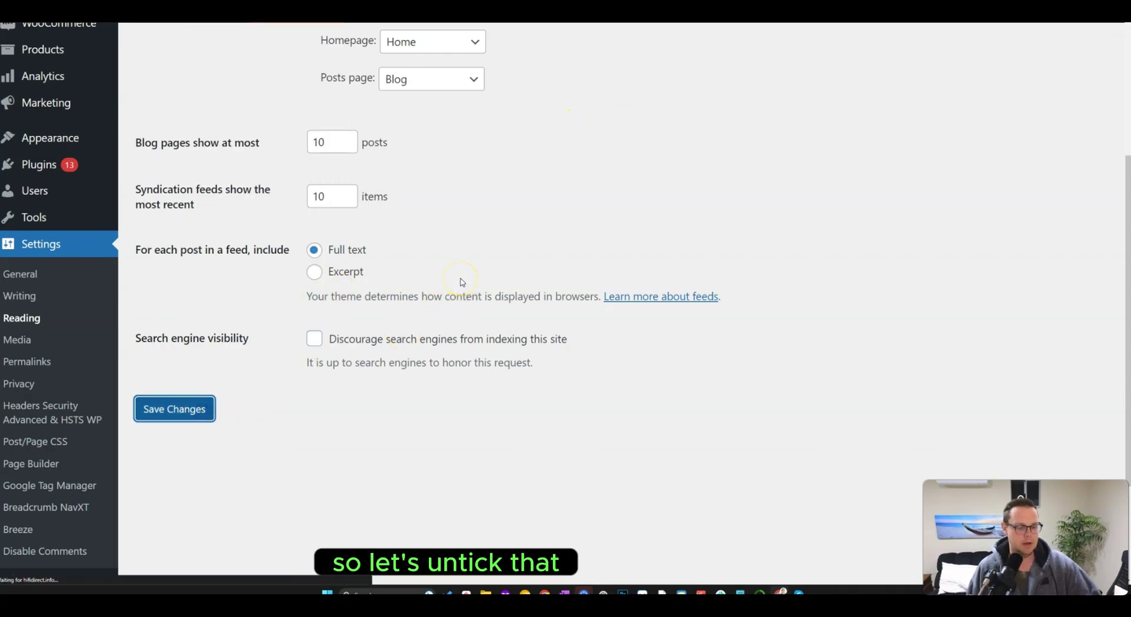
Step: Open the Media settings and highlight the Uploading Files option about month- and year-based folders
scroll(412, 302, down, 4)
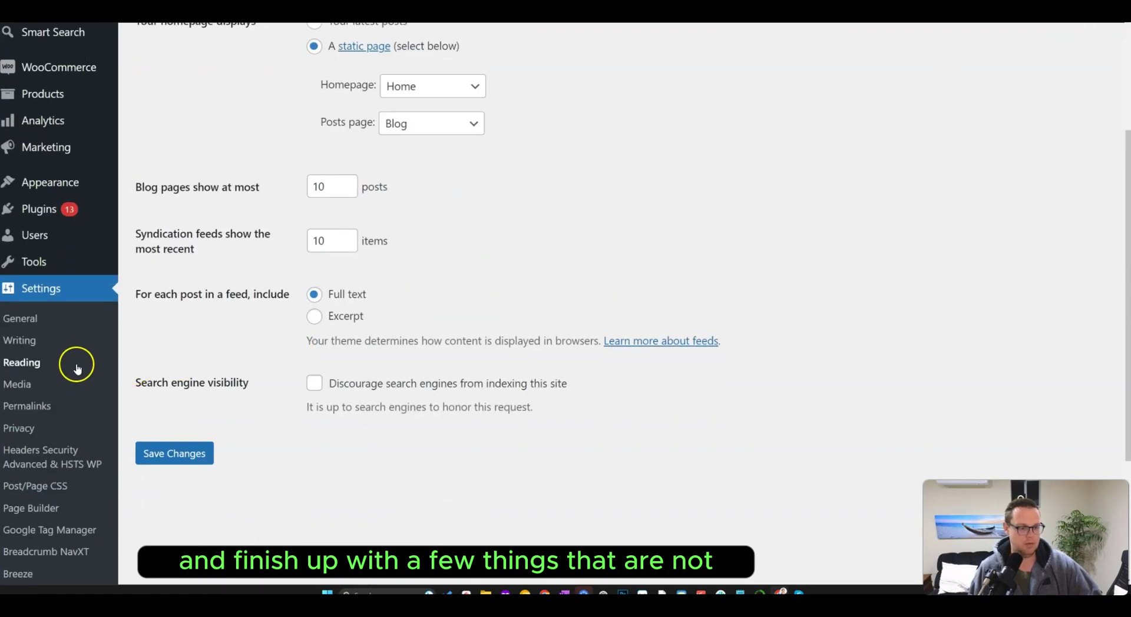
scroll(71, 381, down, 2)
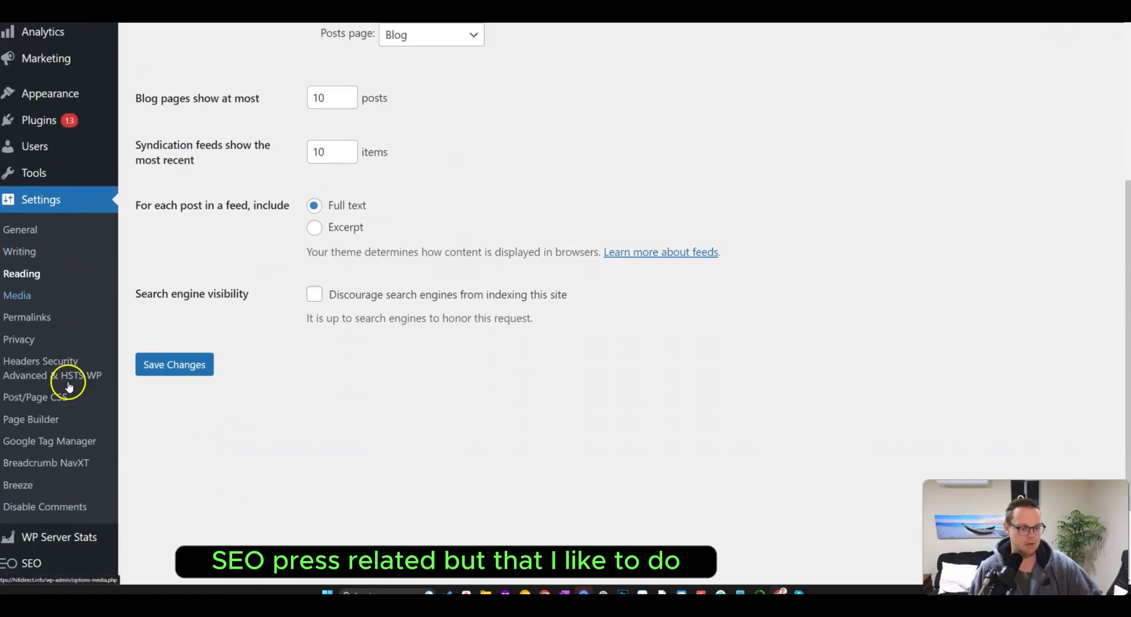
click(42, 326)
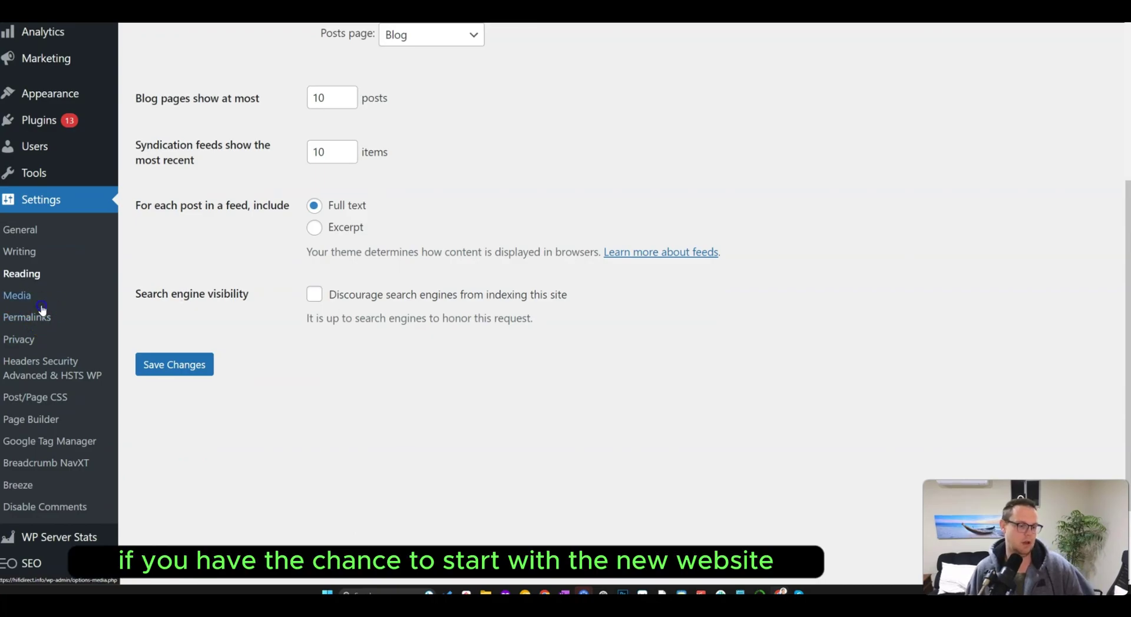
click(355, 307)
scroll(327, 353, down, 5)
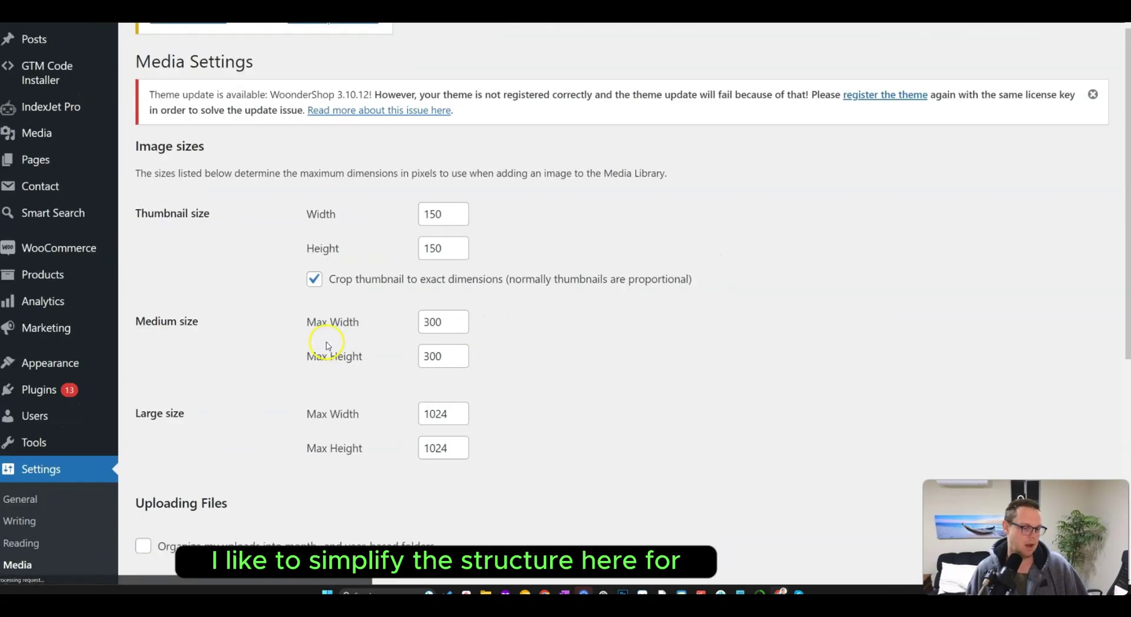
click(327, 352)
drag(132, 287, 442, 322)
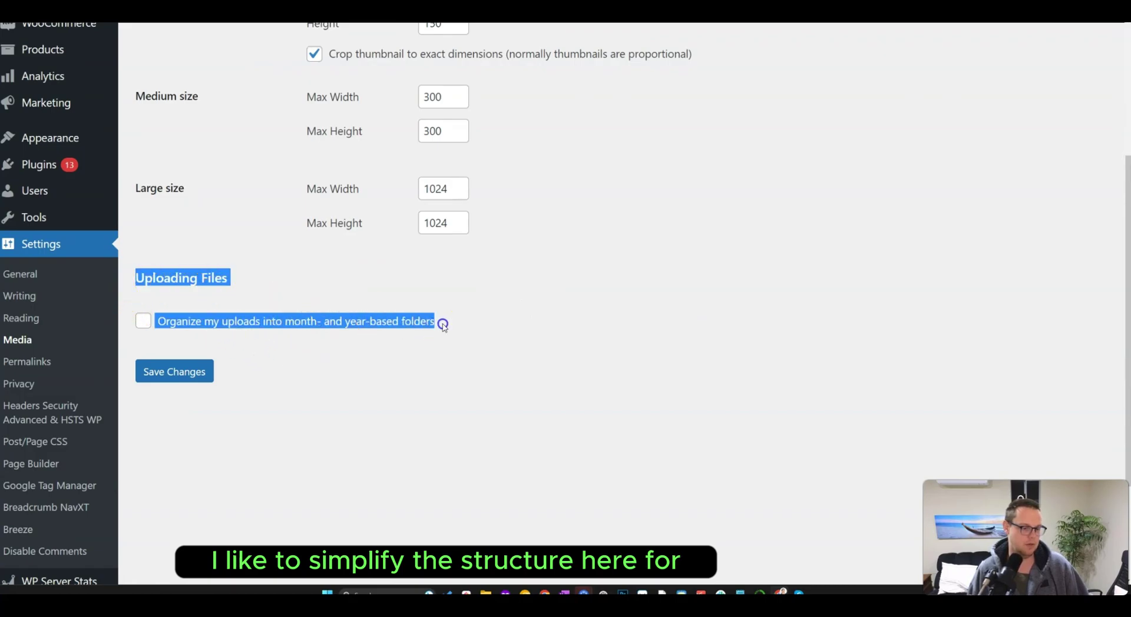
Step: Toggle the option "Organize my uploads into month- and year-based folders" in the Media settings without saving
click(462, 325)
scroll(442, 323, up, 1)
click(212, 367)
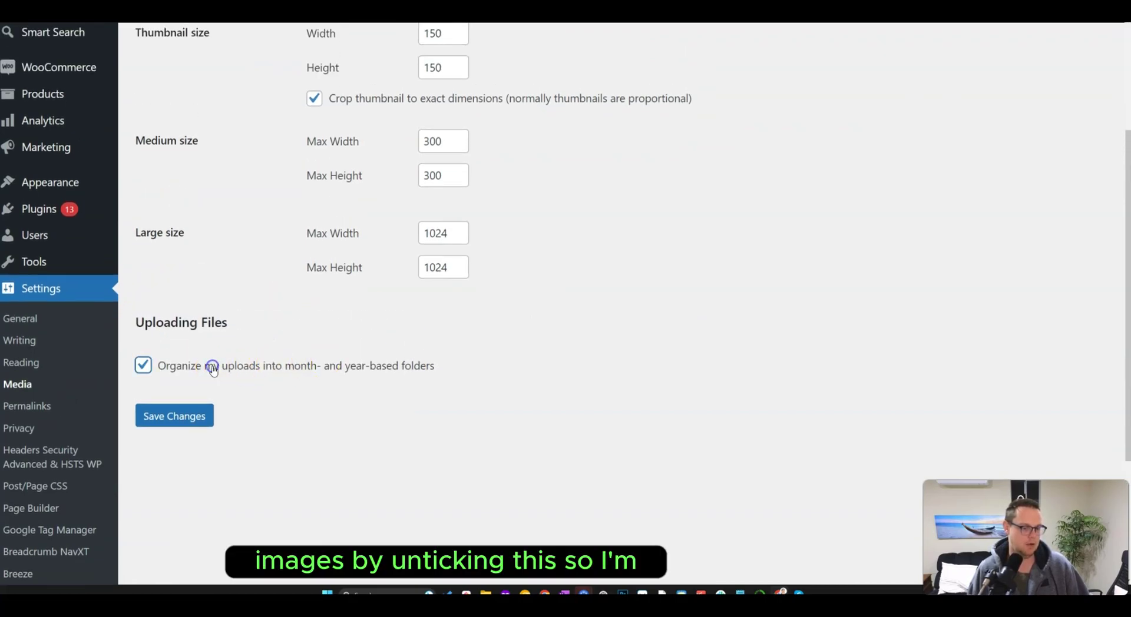
click(408, 383)
drag(442, 371, 282, 369)
click(484, 401)
scroll(424, 391, up, 3)
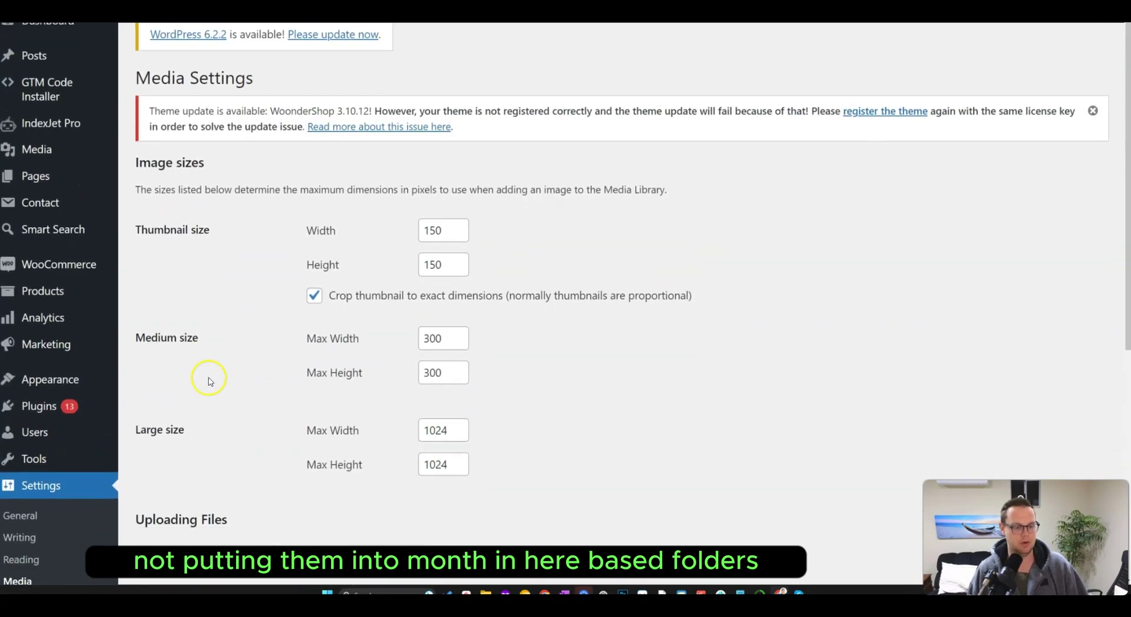
scroll(209, 382, down, 3)
scroll(210, 382, up, 3)
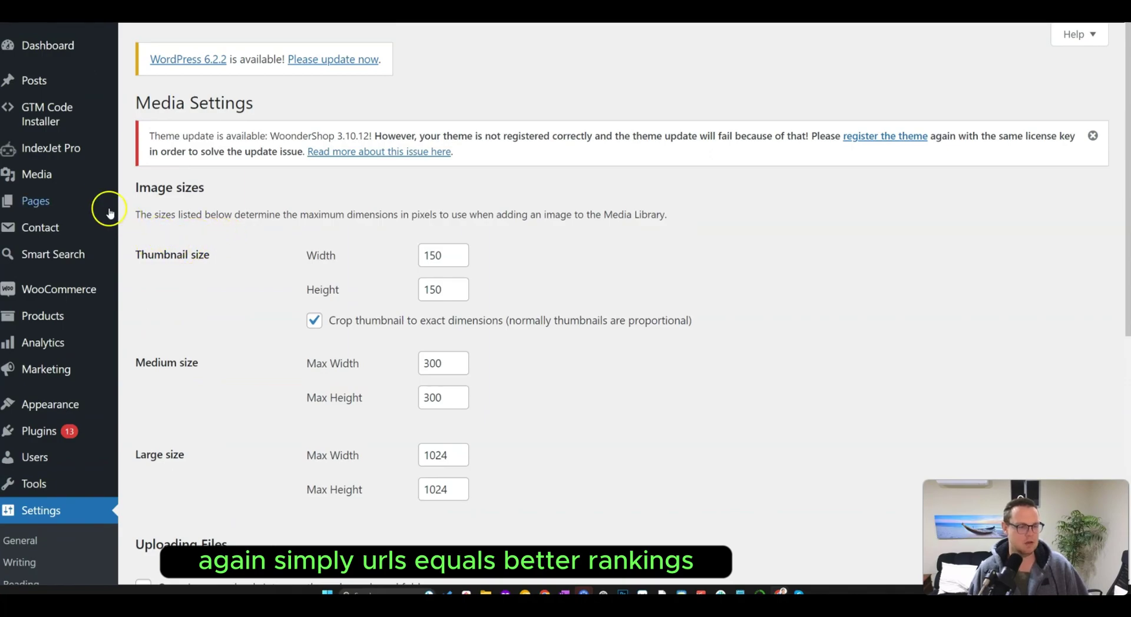
Step: Open a new Notepad note and write the example URL date folder "2017/06"
mouse_move(69, 79)
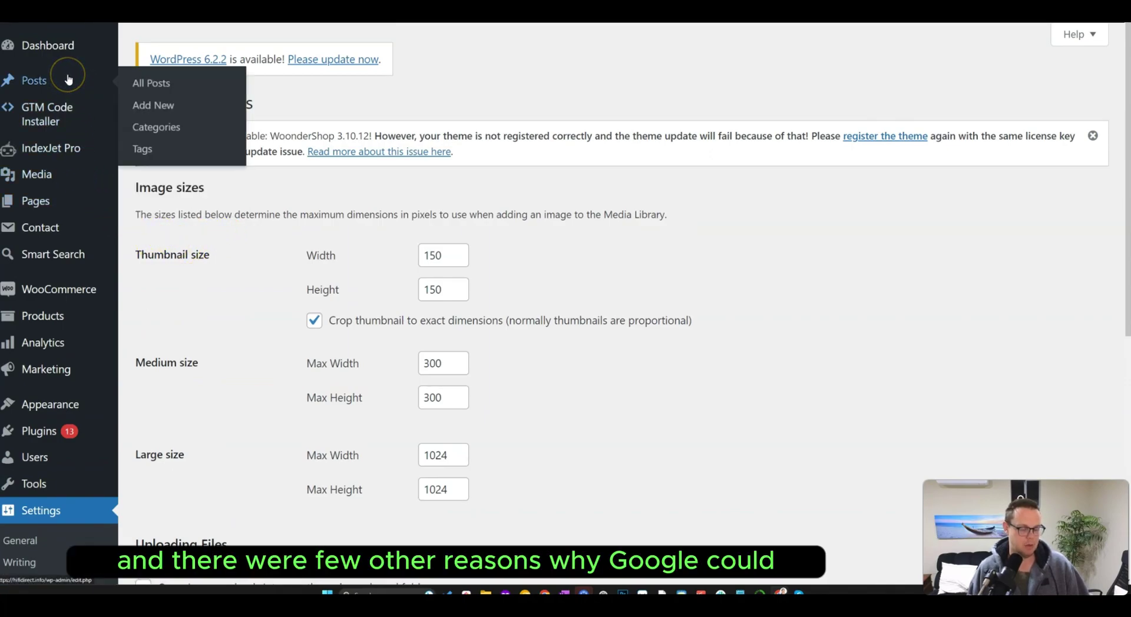
key(ctrl+alt+n)
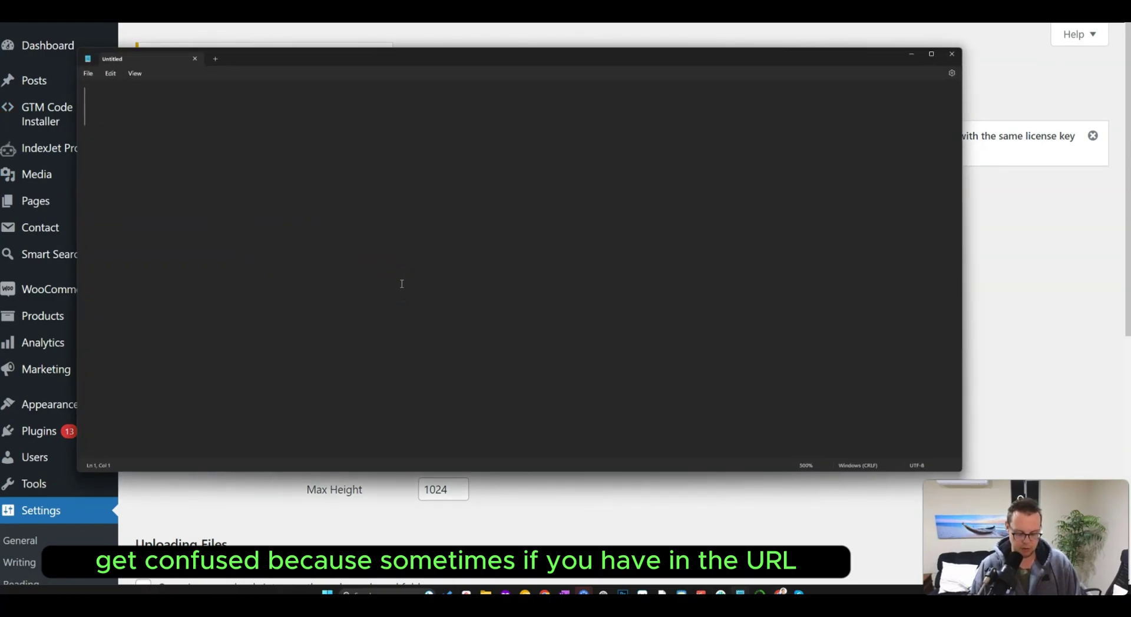
text(2017/06)
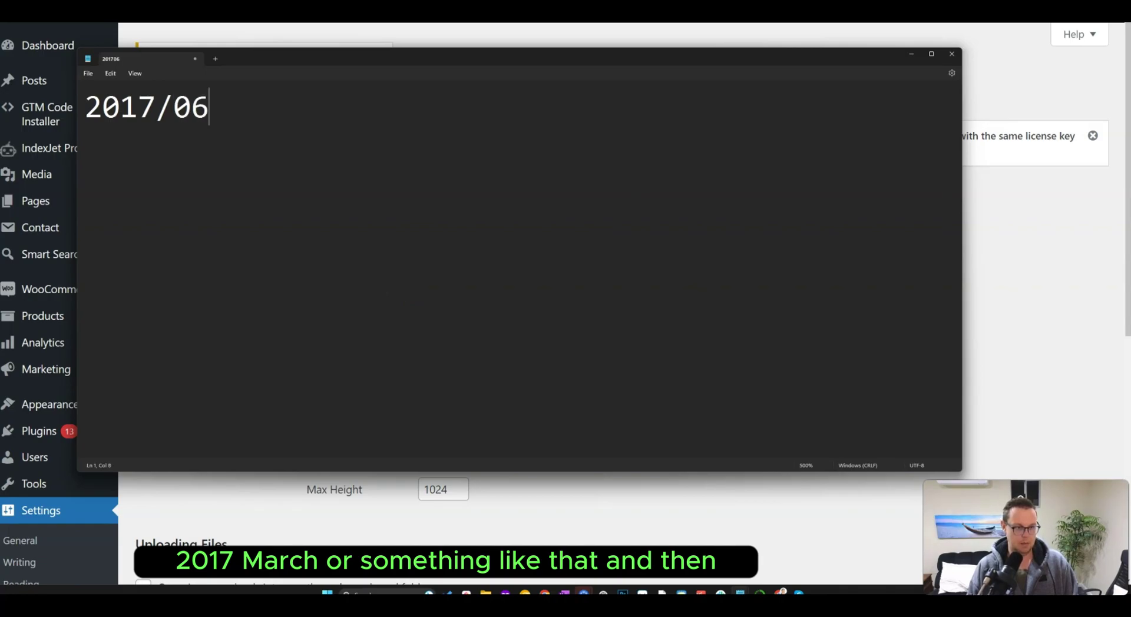
Step: Extend the example path in the note to "2017/06/image.jpg" and highlight its date portion
text(/i)
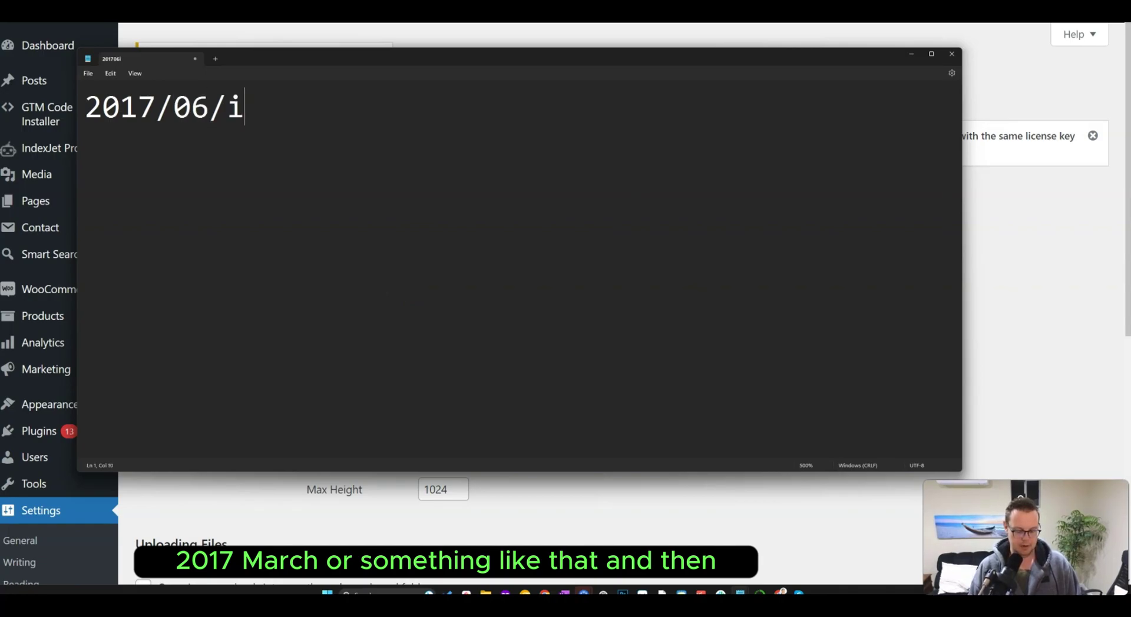
text(mage.jpg)
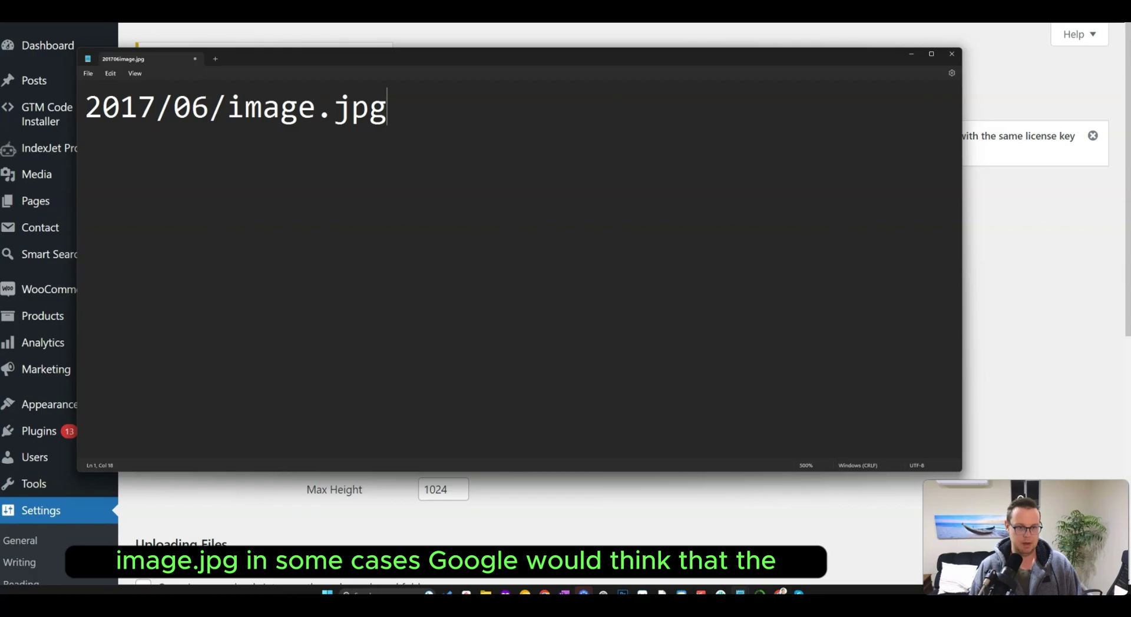
drag(209, 109, 85, 109)
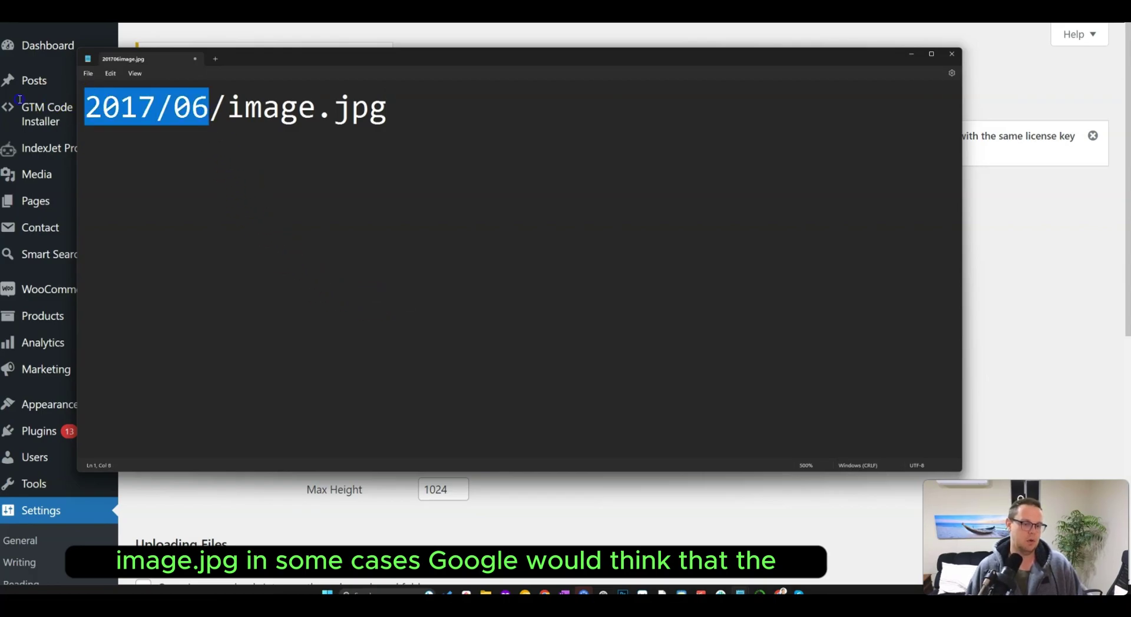
drag(213, 115, 64, 104)
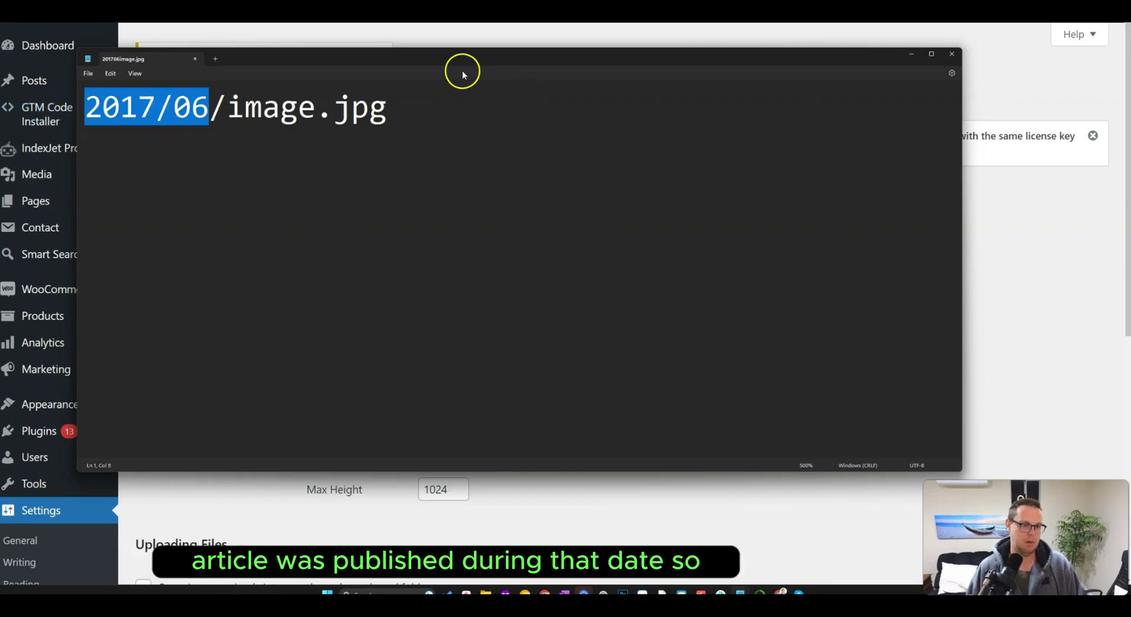
Step: Move the note aside and delete the date portion "2017/06" from the example image path
drag(443, 62, 689, 83)
click(464, 117)
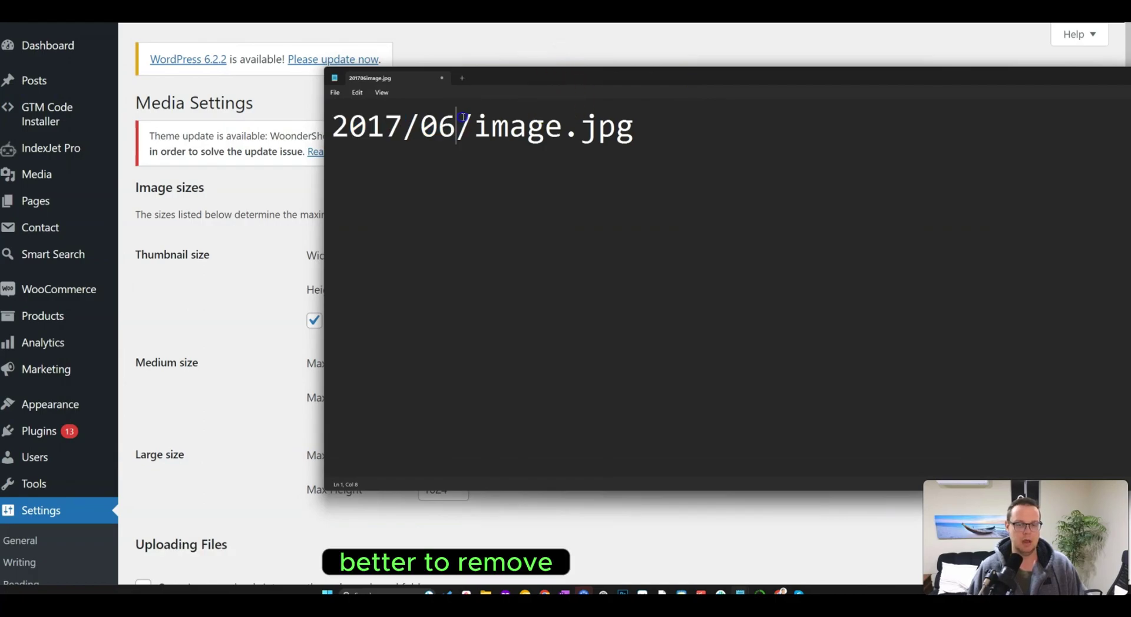
drag(470, 118, 179, 103)
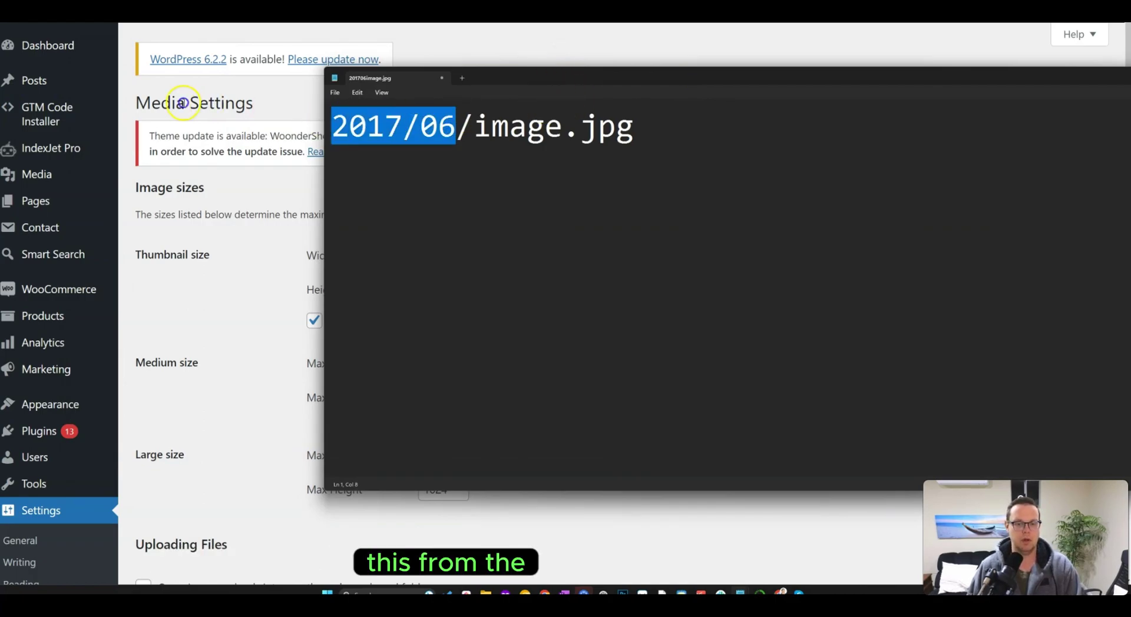
key(BackSpace)
key(ctrl+a)
Step: Return to the WordPress Media settings and review the image sizes and the Uploading Files option
click(228, 312)
scroll(235, 341, down, 4)
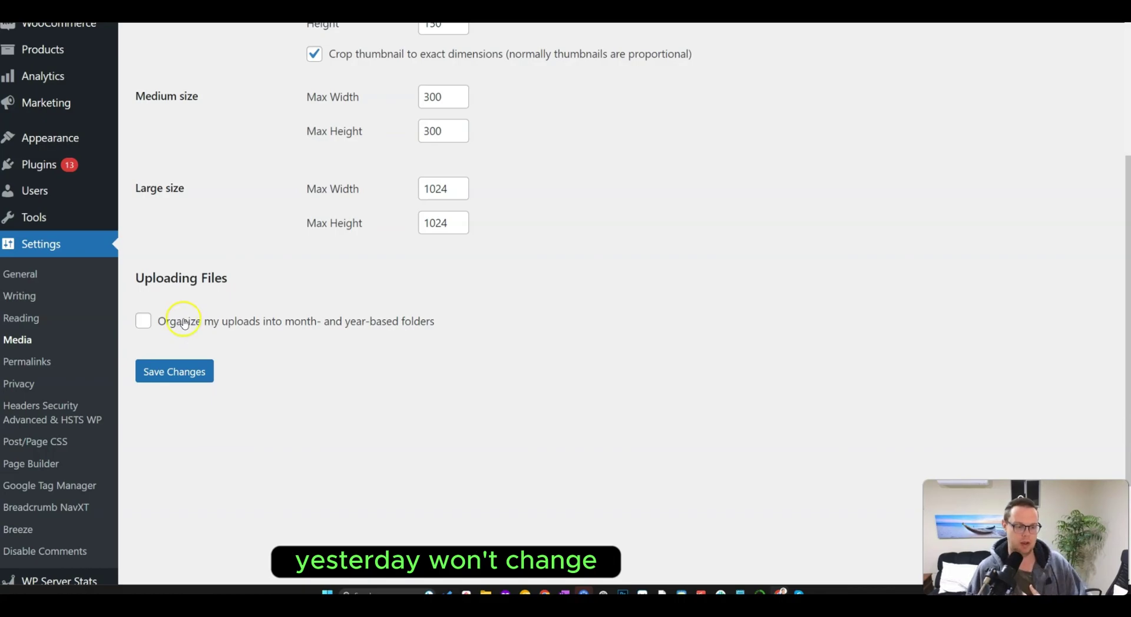
scroll(235, 336, up, 4)
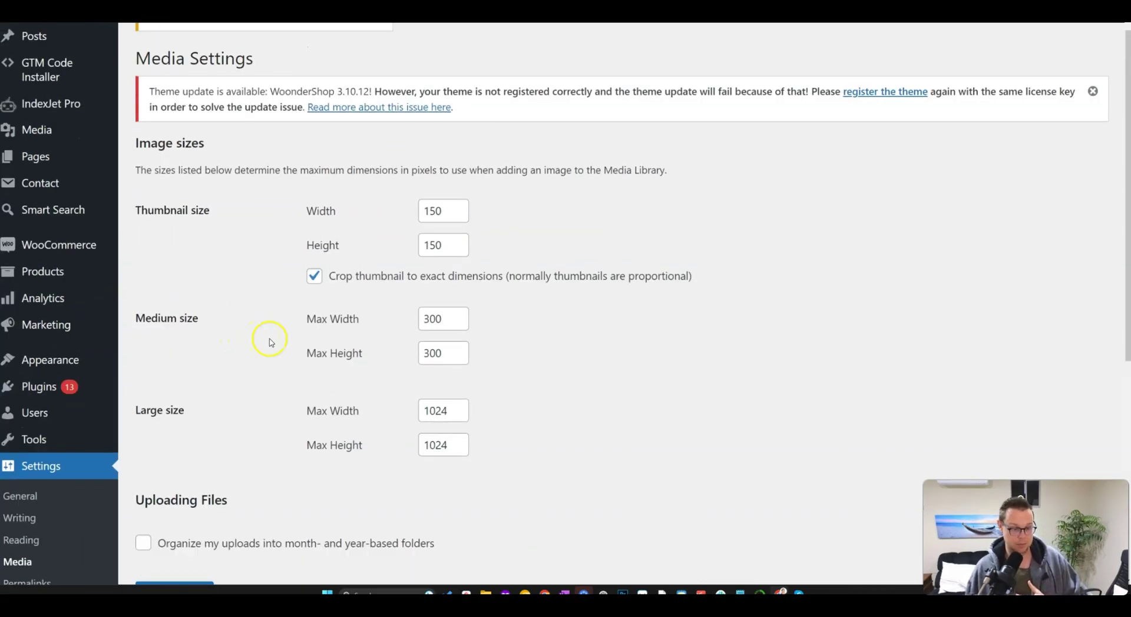
scroll(271, 342, down, 2)
scroll(270, 342, down, 3)
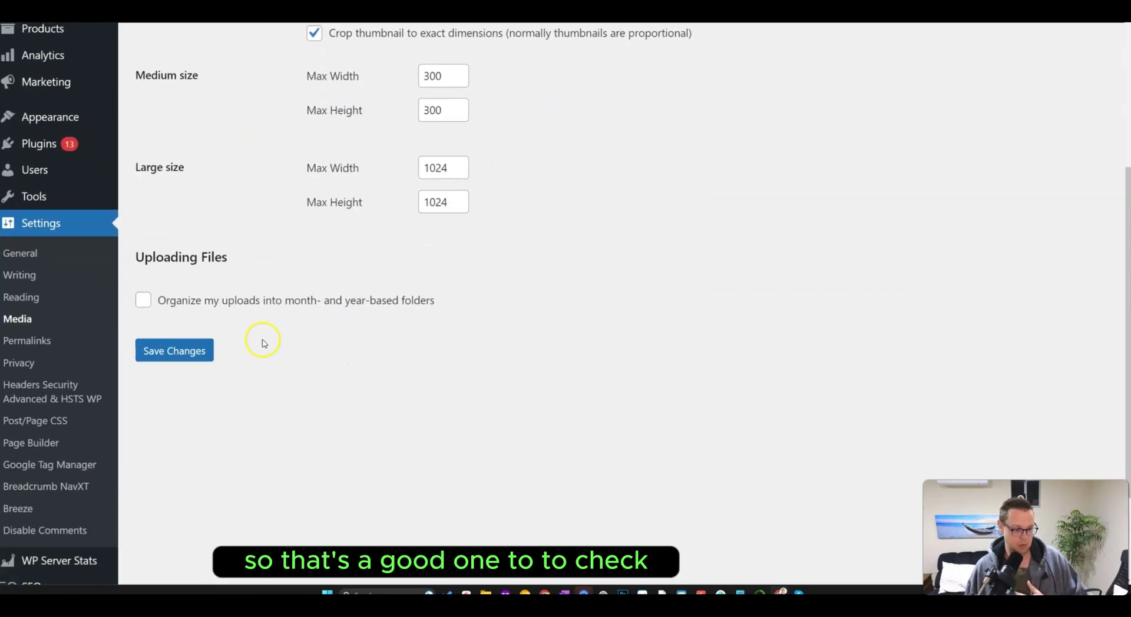
Step: Open the Permalinks settings and review the permalink structure and product permalink options
click(59, 315)
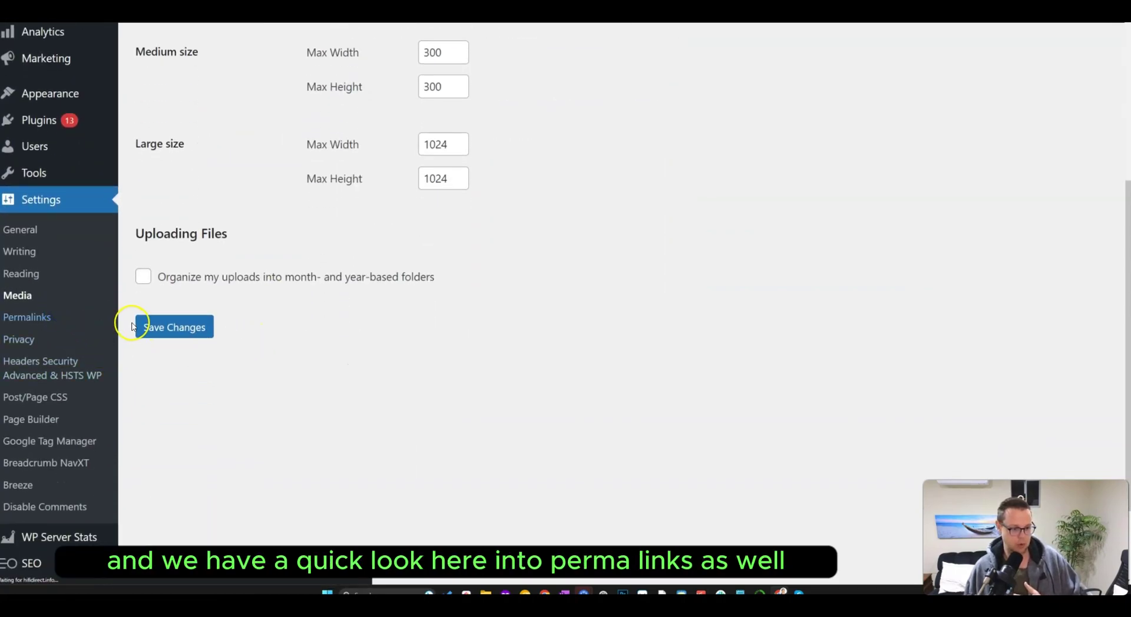
scroll(233, 321, down, 5)
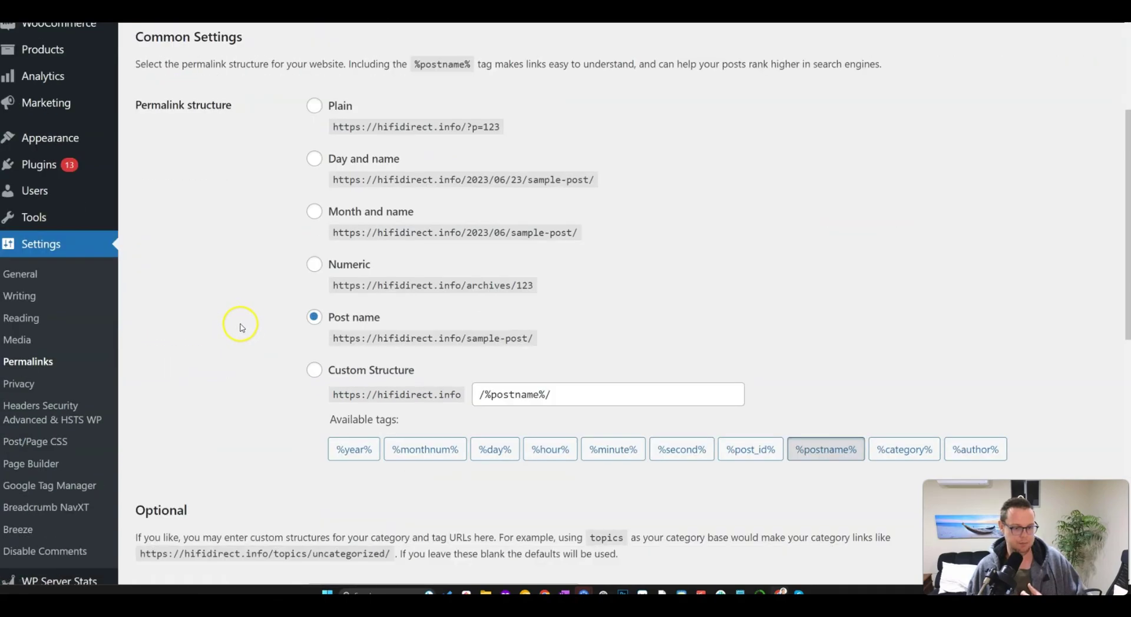
scroll(241, 327, down, 8)
scroll(248, 325, down, 2)
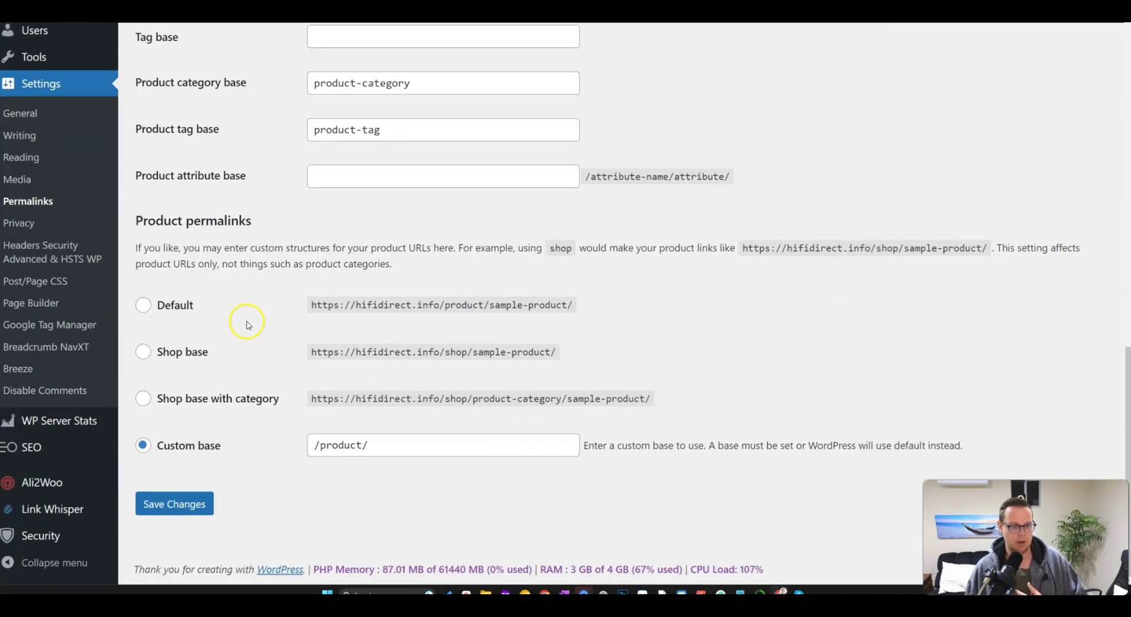
Step: Examine the Product category base and Product tag base under the optional permalink settings, highlighting the category base value
scroll(348, 312, up, 3)
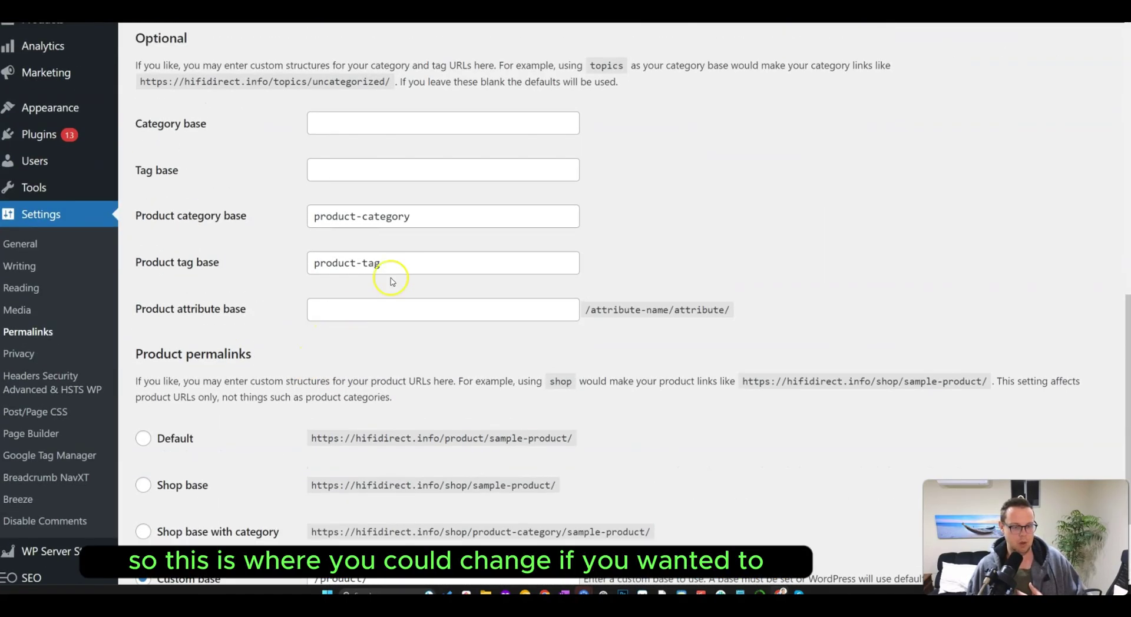
scroll(427, 254, up, 2)
drag(427, 304, 289, 297)
click(216, 297)
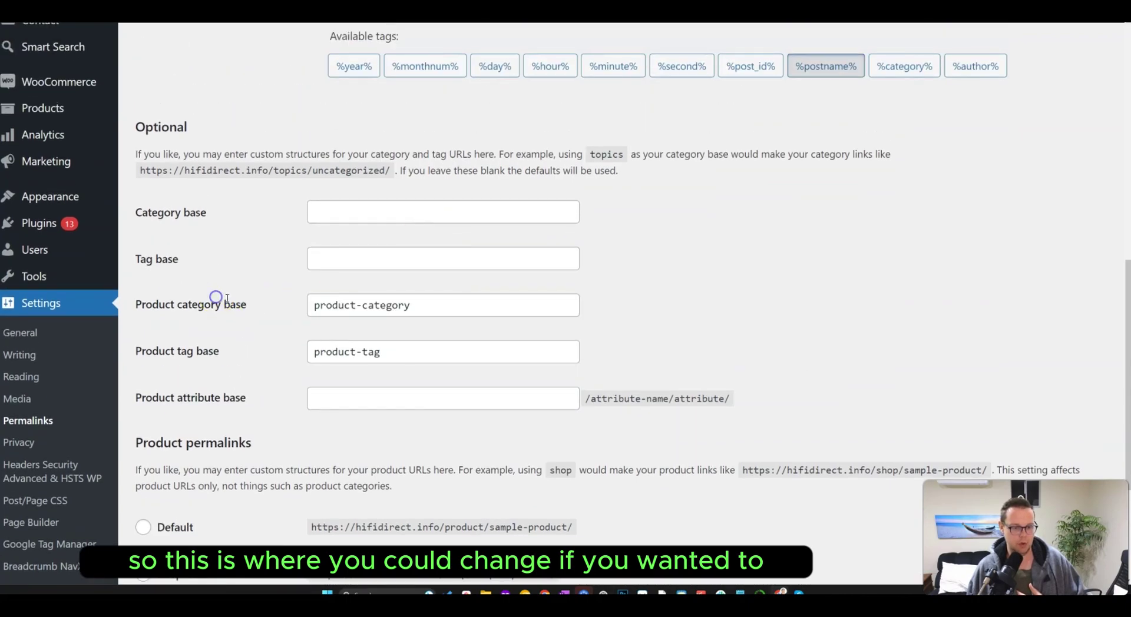
drag(412, 304, 298, 303)
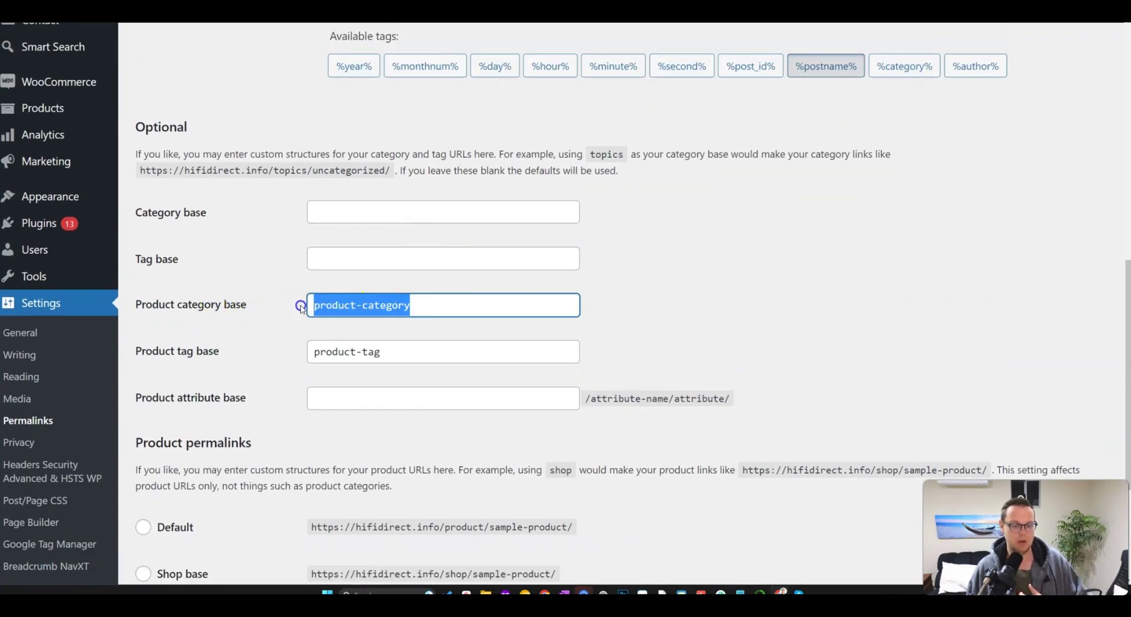
click(194, 350)
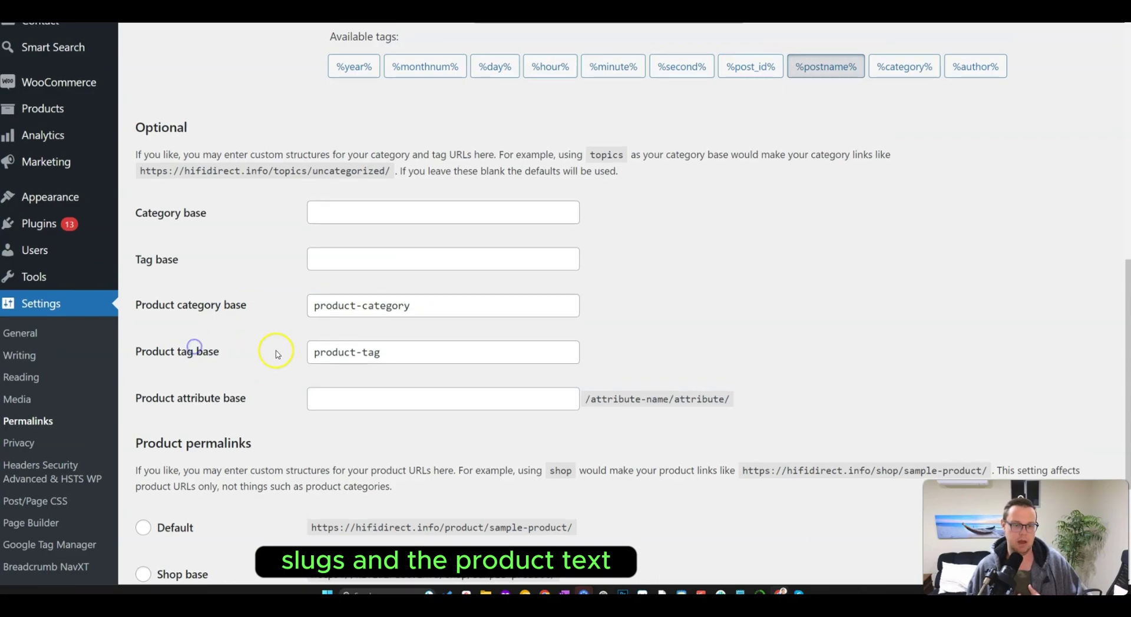
Step: Review the common permalink structure, the optional bases and the product permalinks once more without changing them
scroll(232, 348, up, 5)
scroll(230, 346, up, 3)
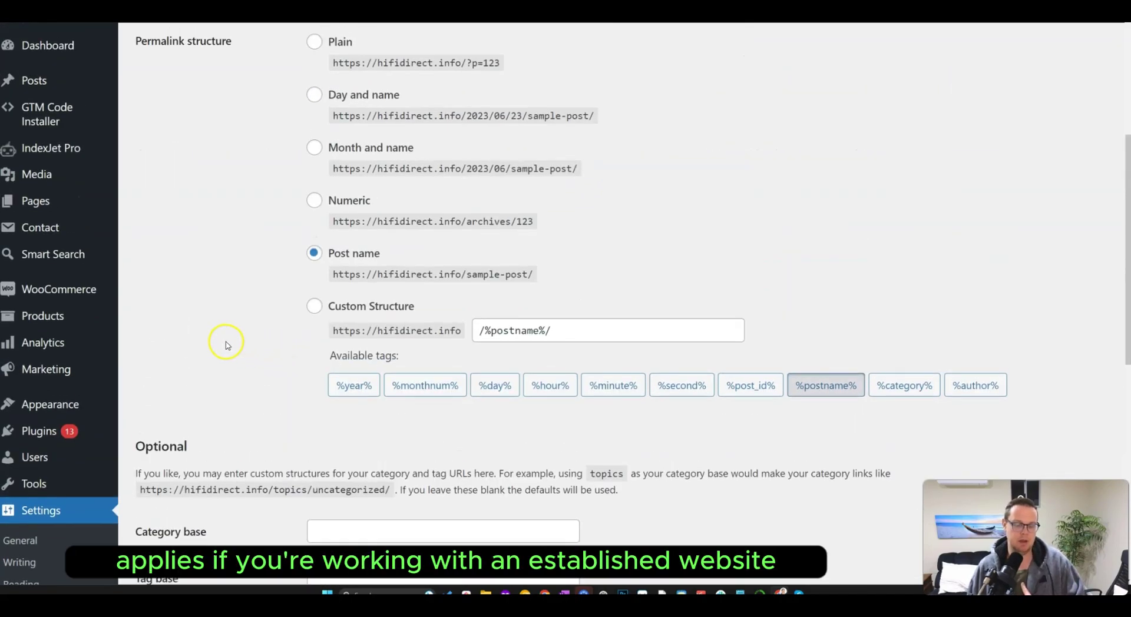
scroll(235, 346, down, 7)
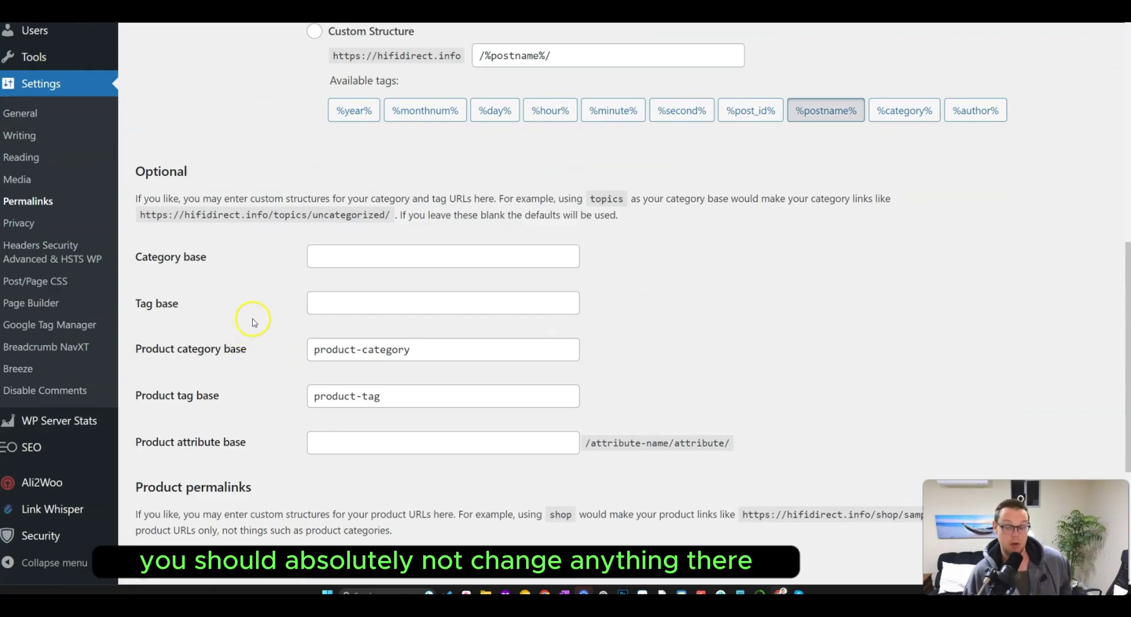
scroll(254, 323, down, 5)
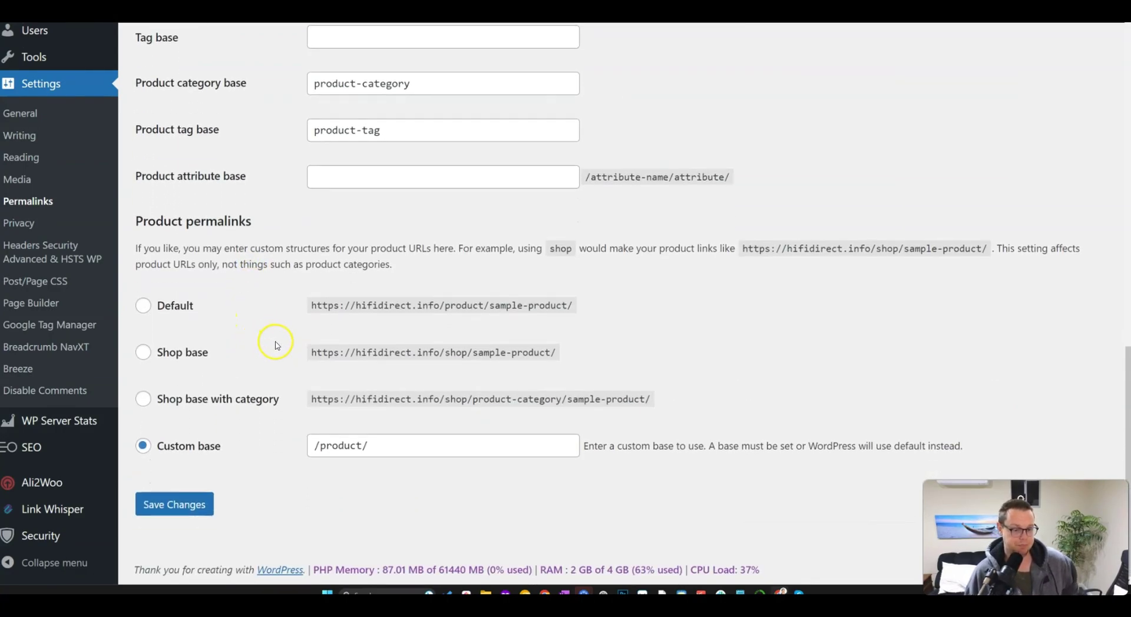
scroll(265, 323, up, 10)
scroll(265, 318, down, 8)
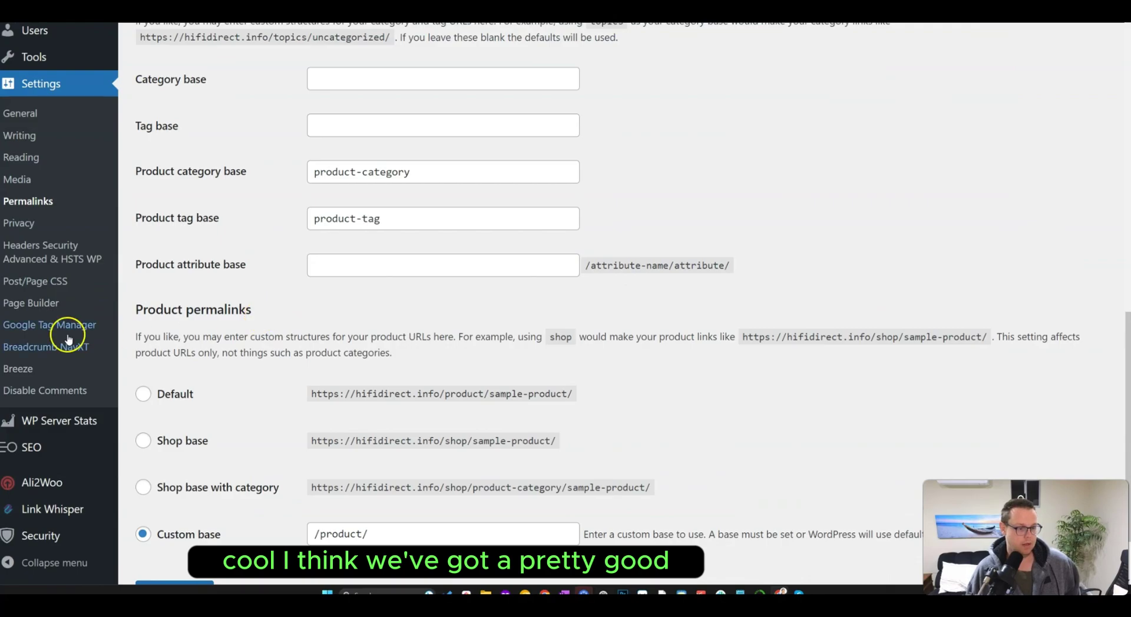
scroll(24, 265, down, 1)
Step: Look through the SEO plugin's sections, including Titles & Metas, XML – HTML Sitemap, Advanced, PRO and Redirections, for missed settings
mouse_move(44, 557)
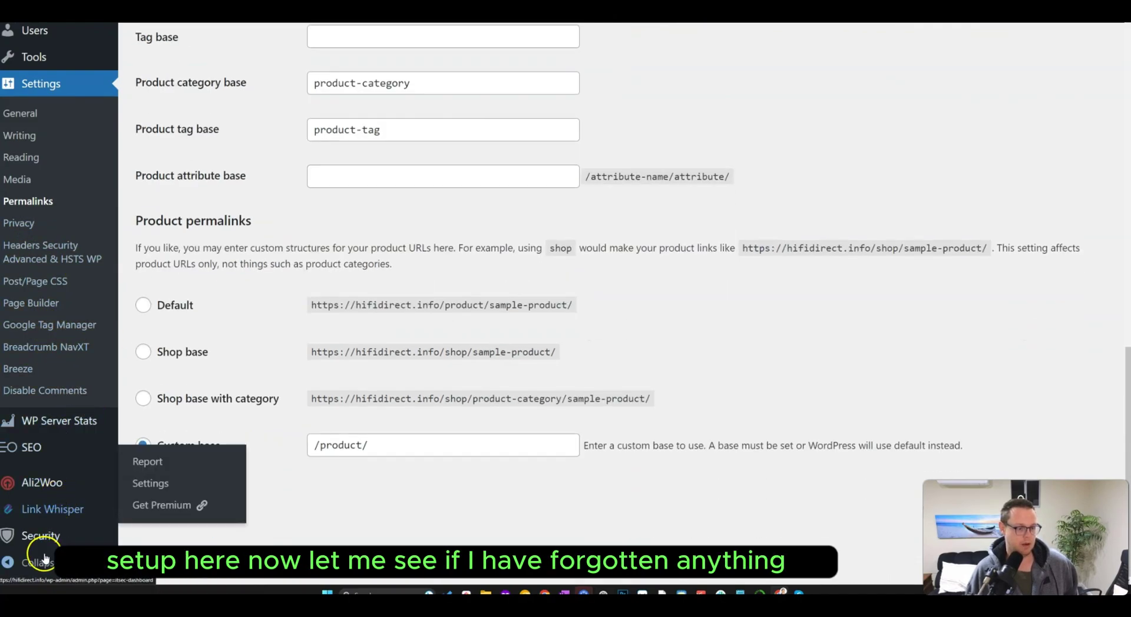
mouse_move(34, 449)
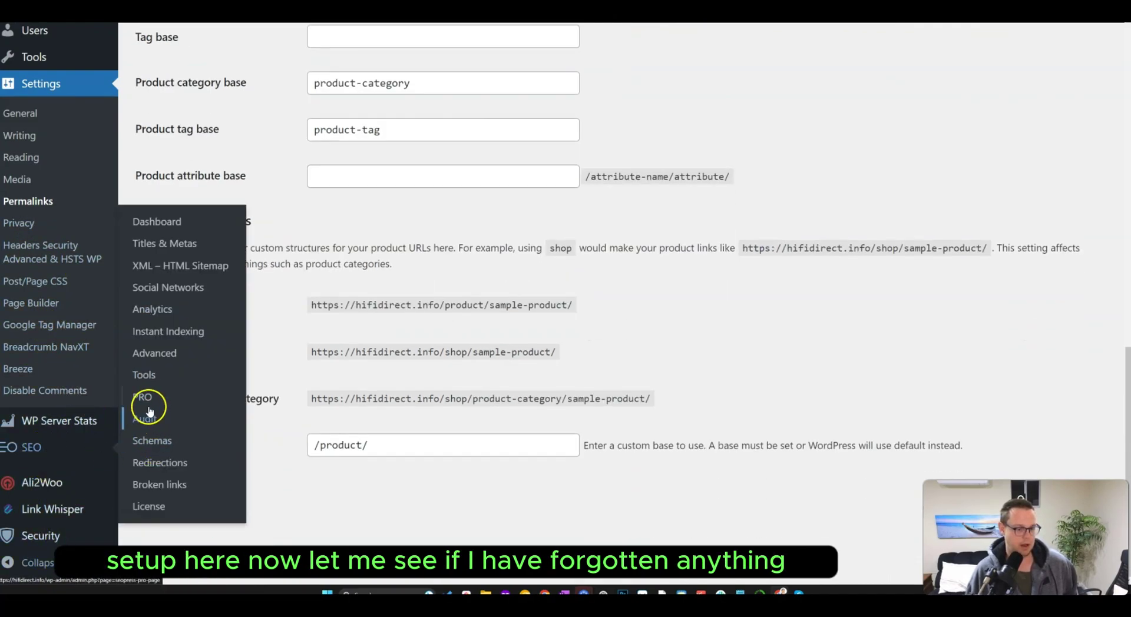
click(168, 248)
click(191, 268)
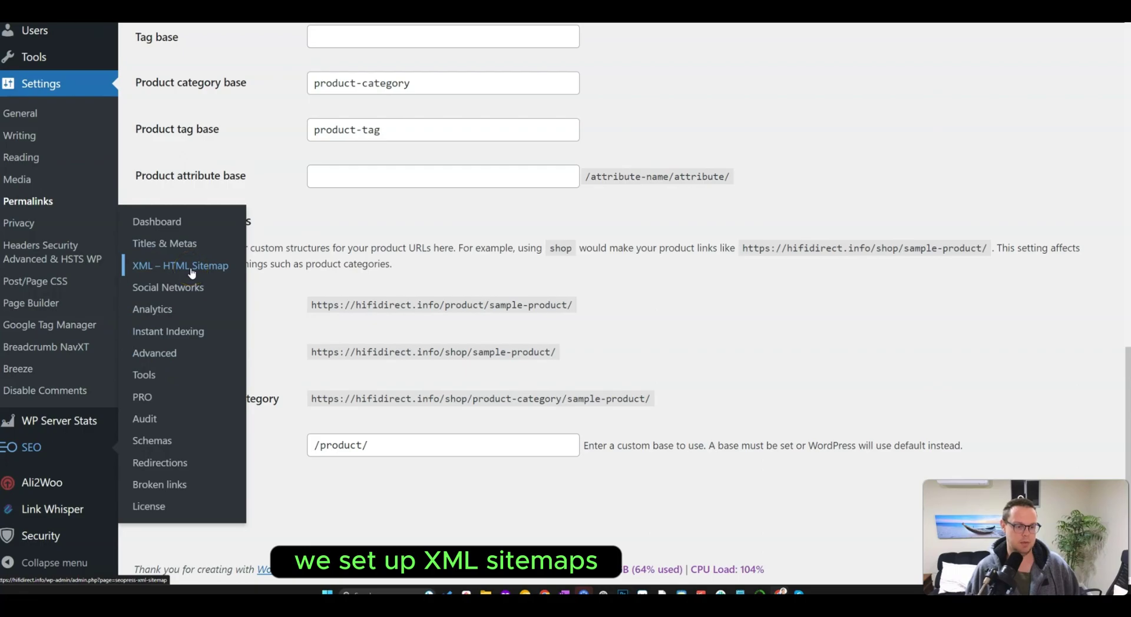
click(150, 399)
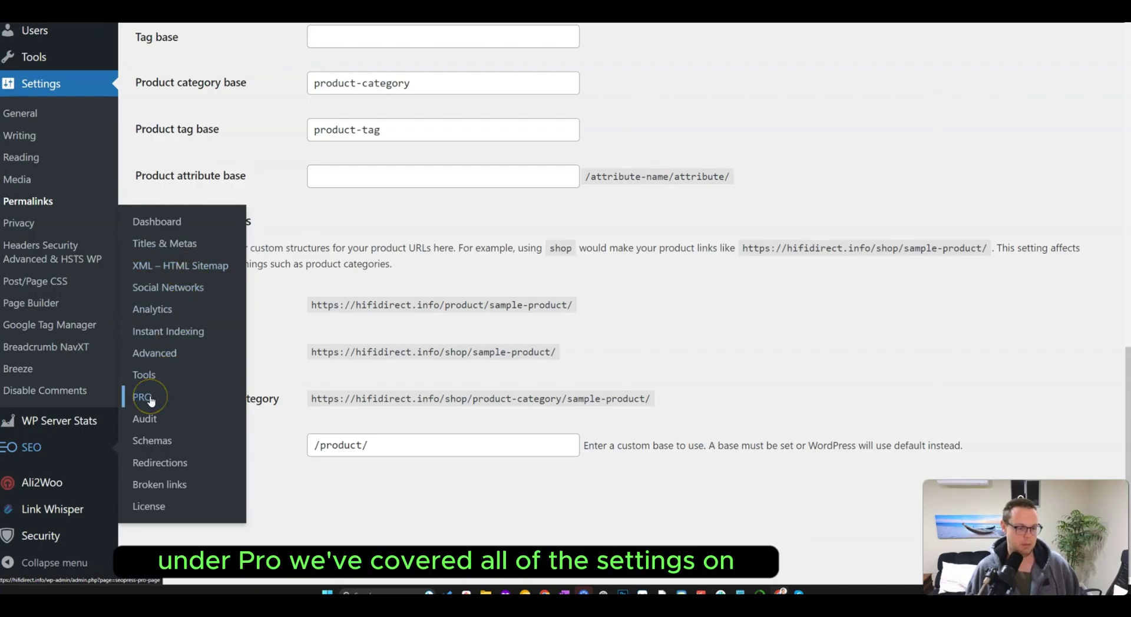
click(160, 356)
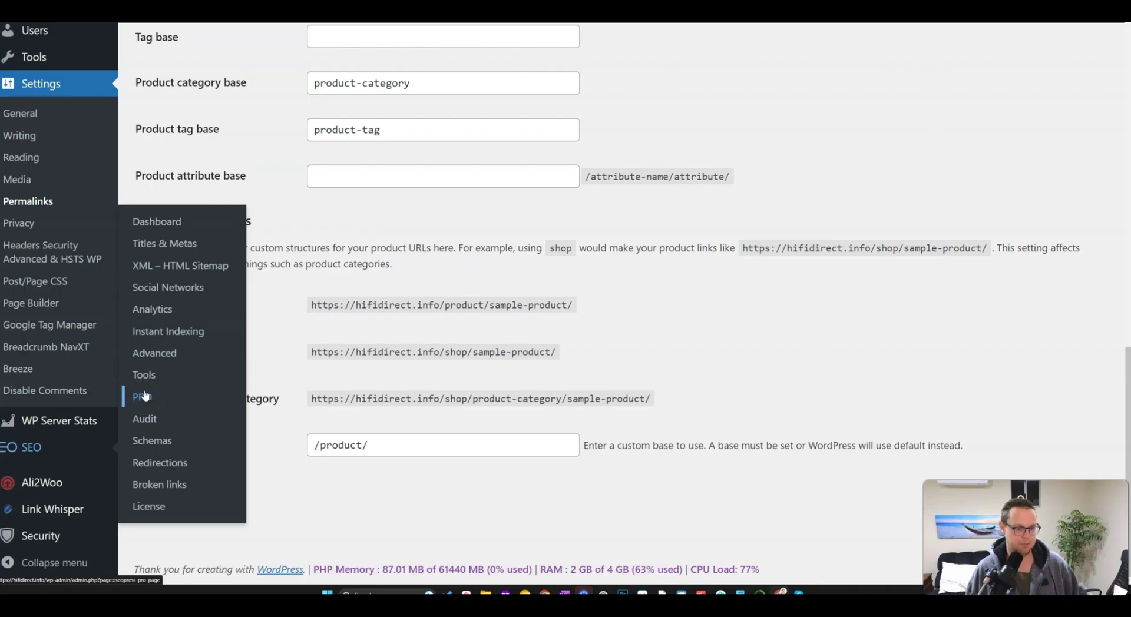
click(158, 465)
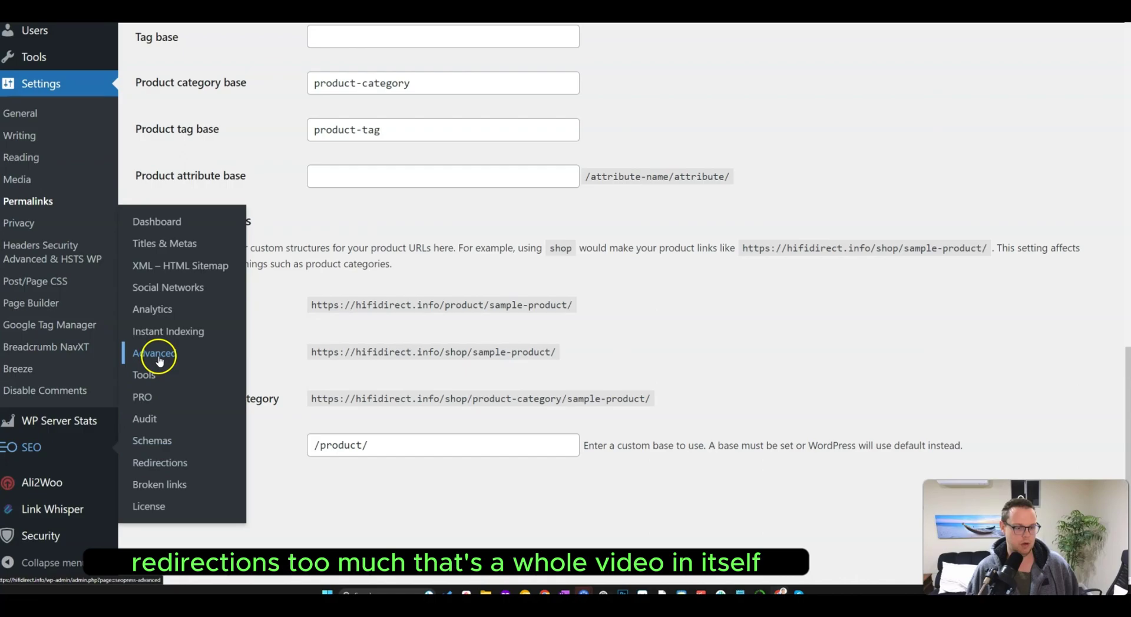
Step: Open the SEO plugin's import tools, choose Yoast SEO as the posts and terms metadata source, and review the migration details
click(149, 377)
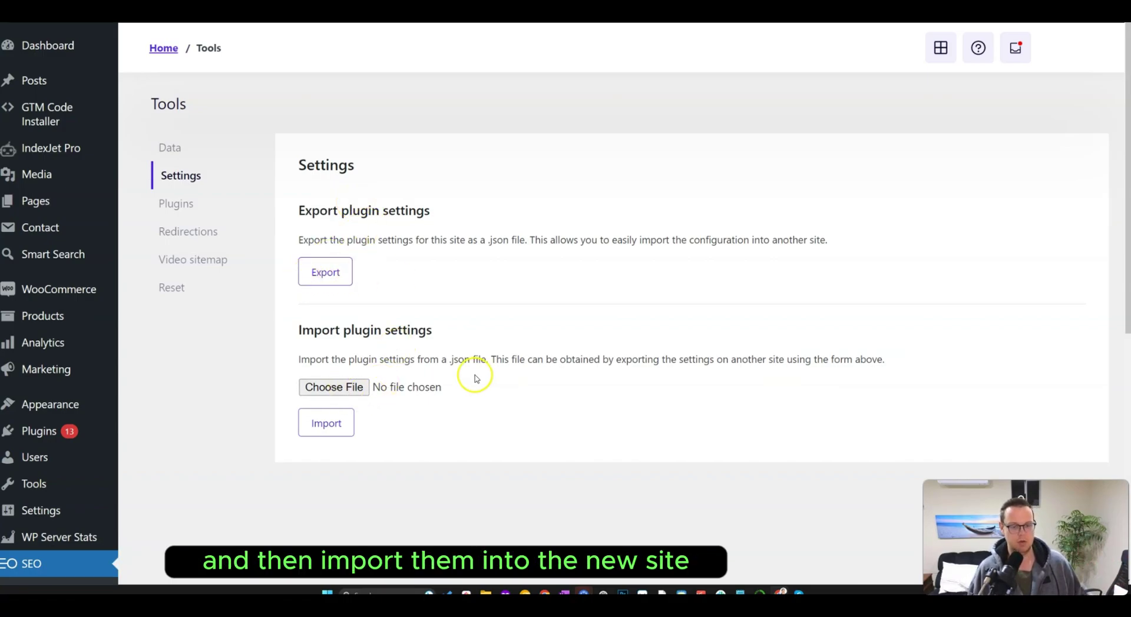
click(179, 205)
click(406, 262)
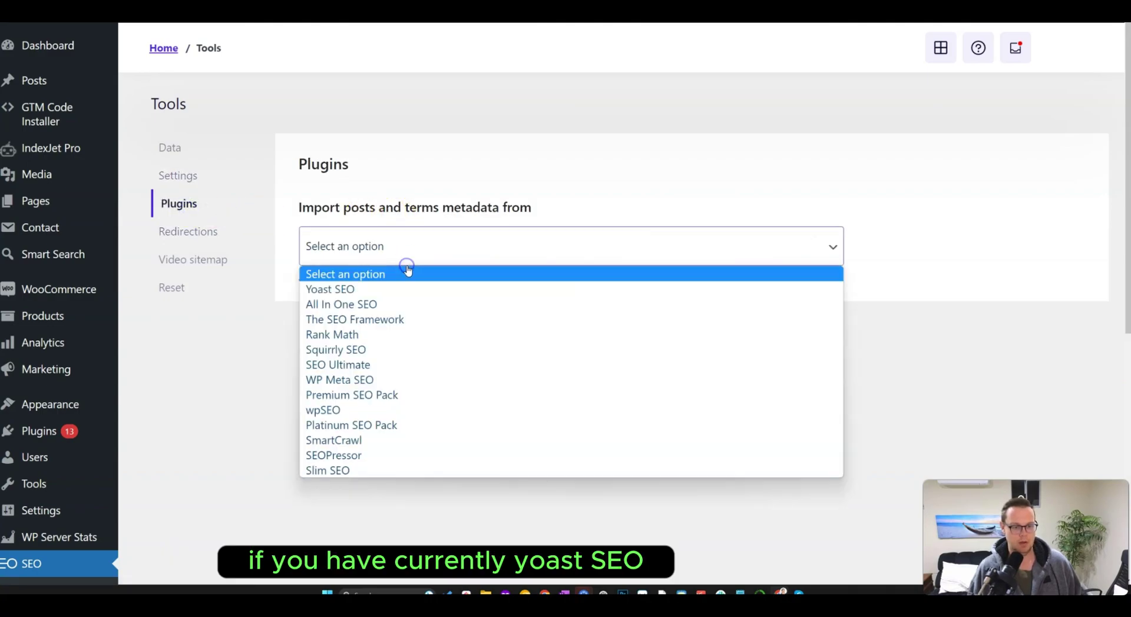
click(398, 290)
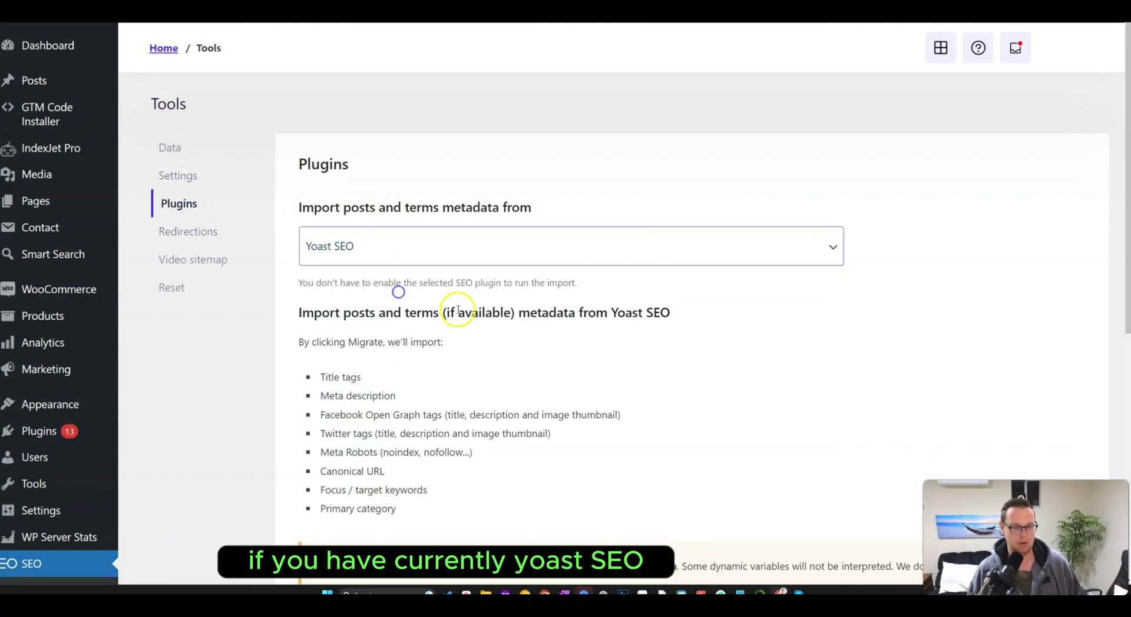
scroll(462, 320, down, 5)
scroll(348, 407, up, 5)
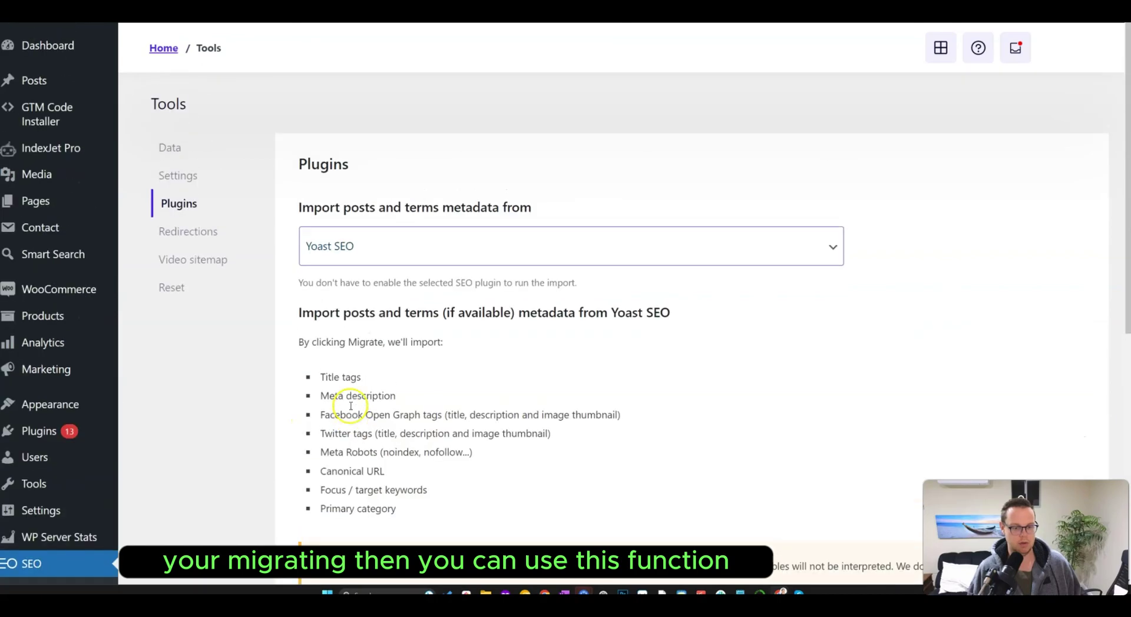
scroll(352, 399, down, 5)
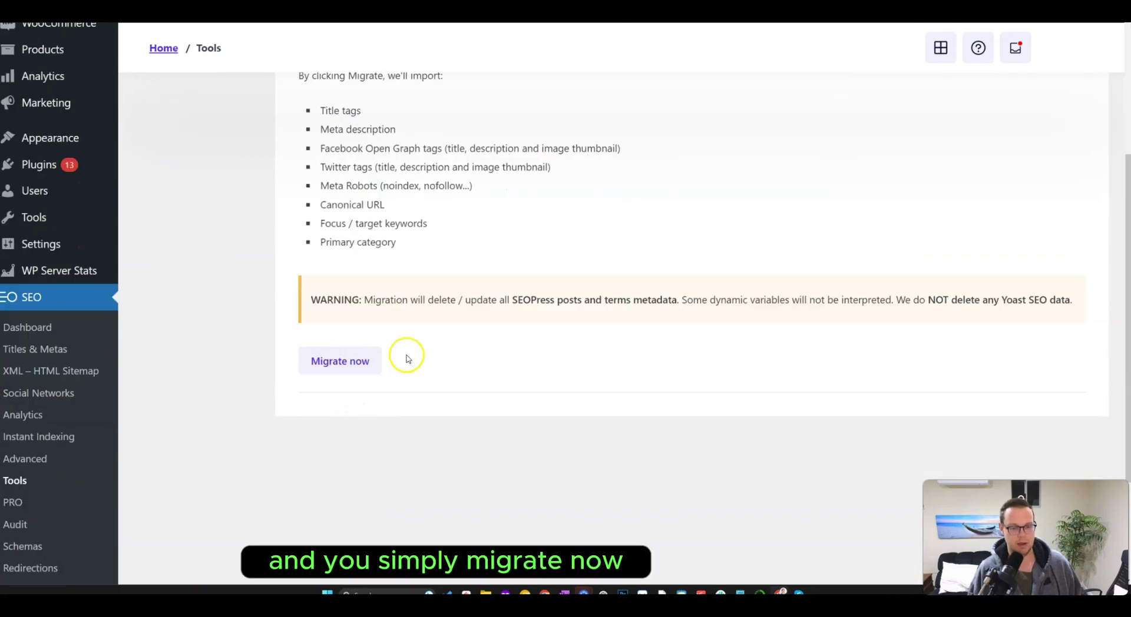
scroll(412, 355, up, 5)
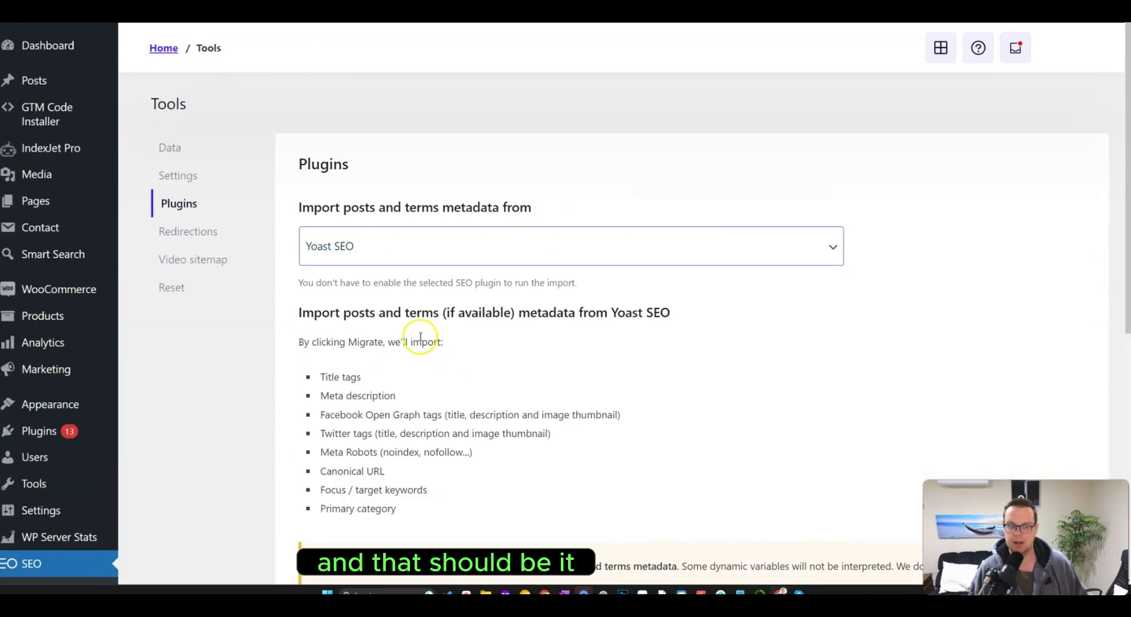
Step: Open the Redirections section of the SEO tools and review its import and export options
click(194, 235)
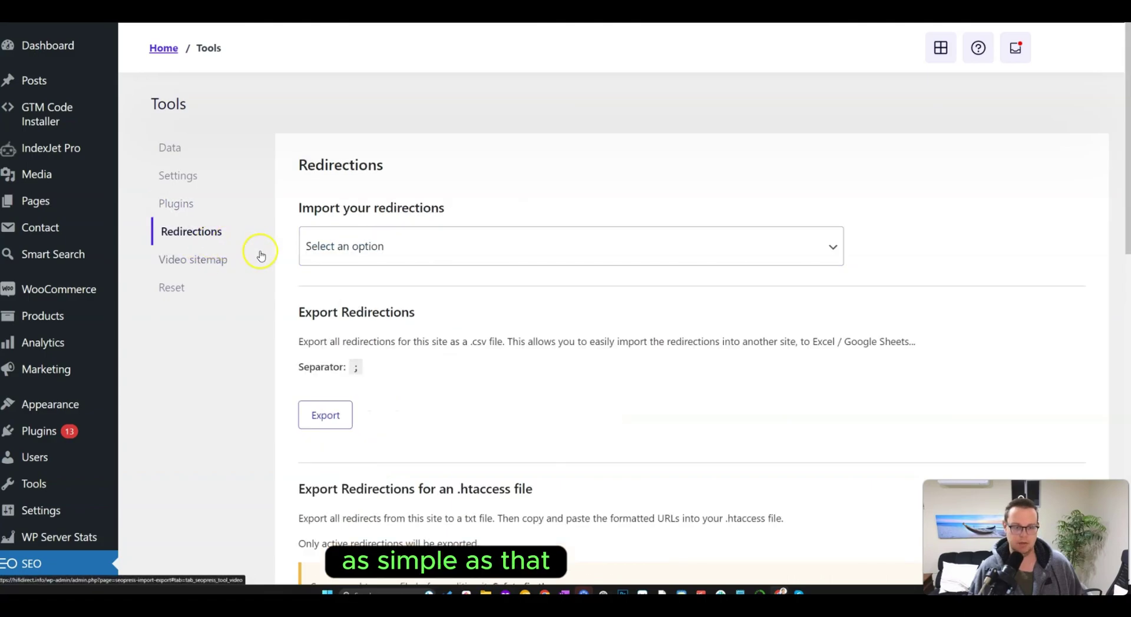
scroll(271, 247, down, 3)
scroll(277, 247, up, 3)
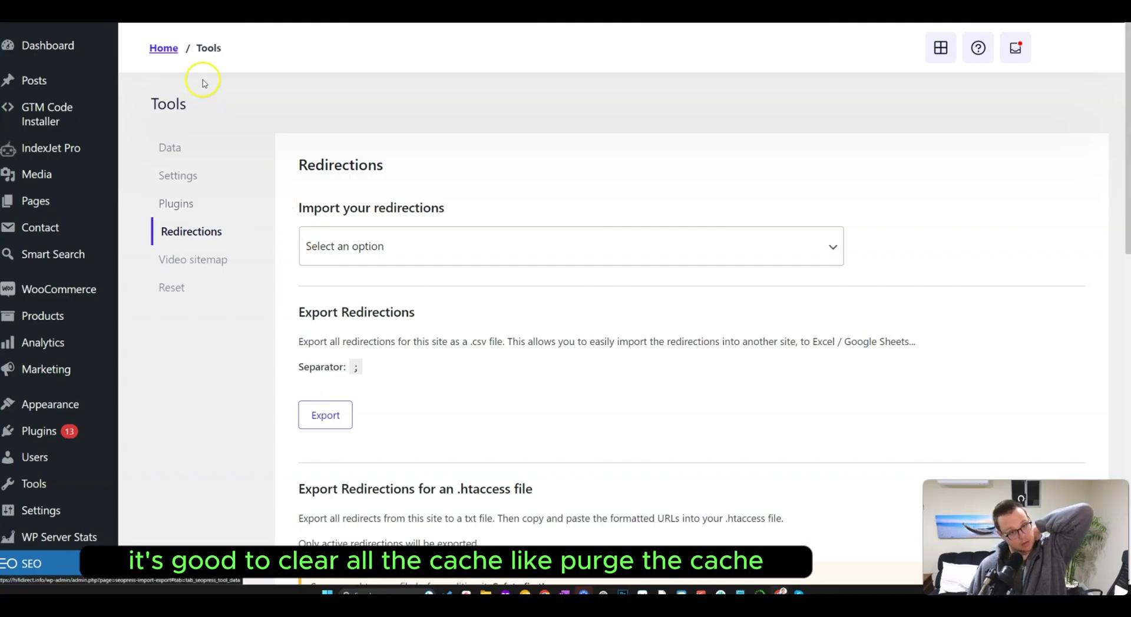
mouse_move(430, 11)
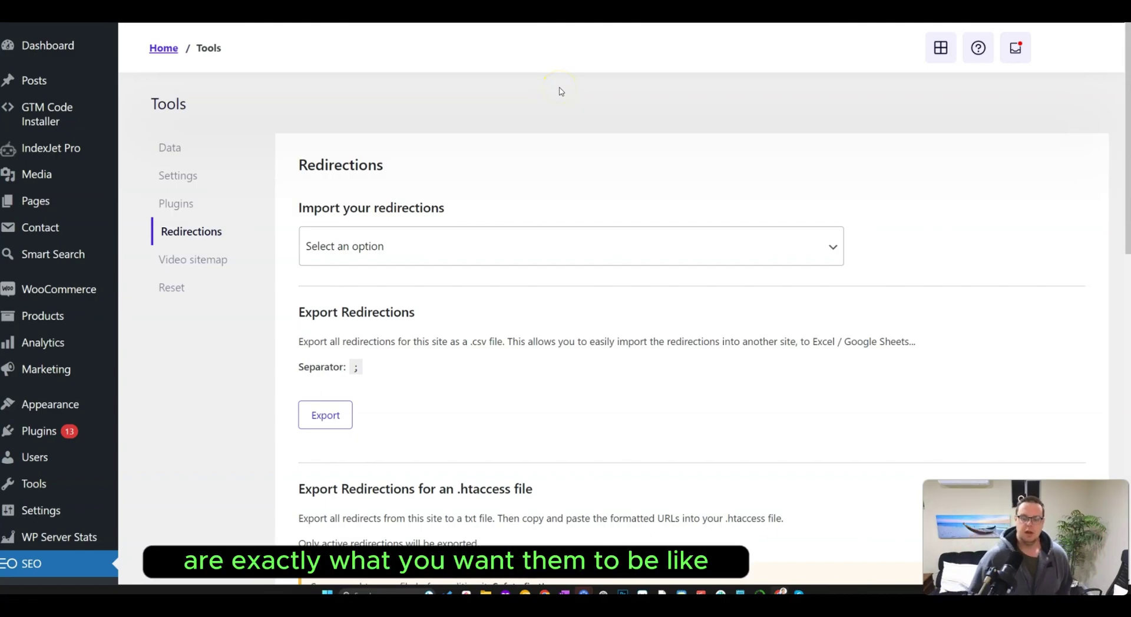
Step: Switch to the Notepad list of content types and highlight the Business and ecommerce entries to check manually
key(alt+Tab)
click(419, 245)
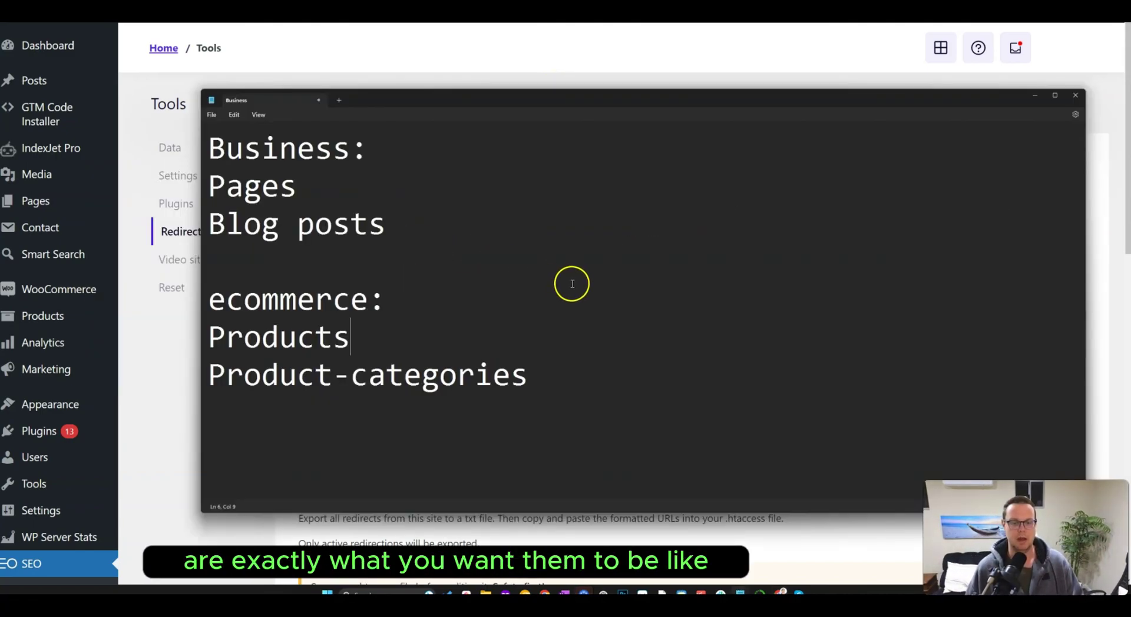
drag(464, 220, 200, 188)
triple_click(357, 206)
triple_click(391, 225)
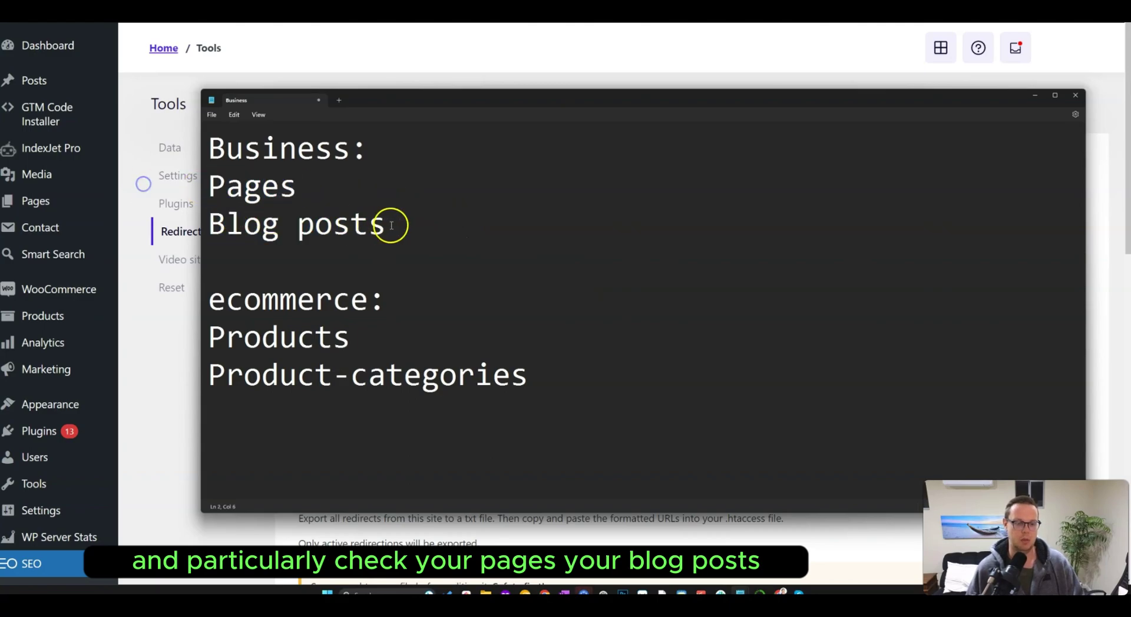
drag(440, 318, 293, 330)
double_click(326, 353)
shift+click(518, 372)
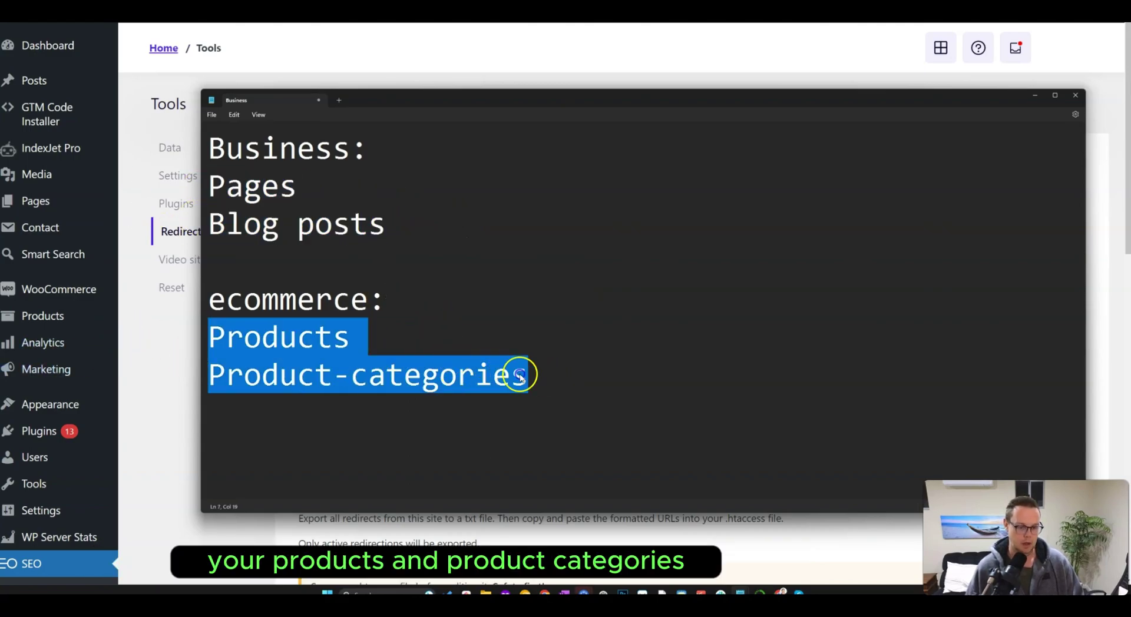
click(602, 357)
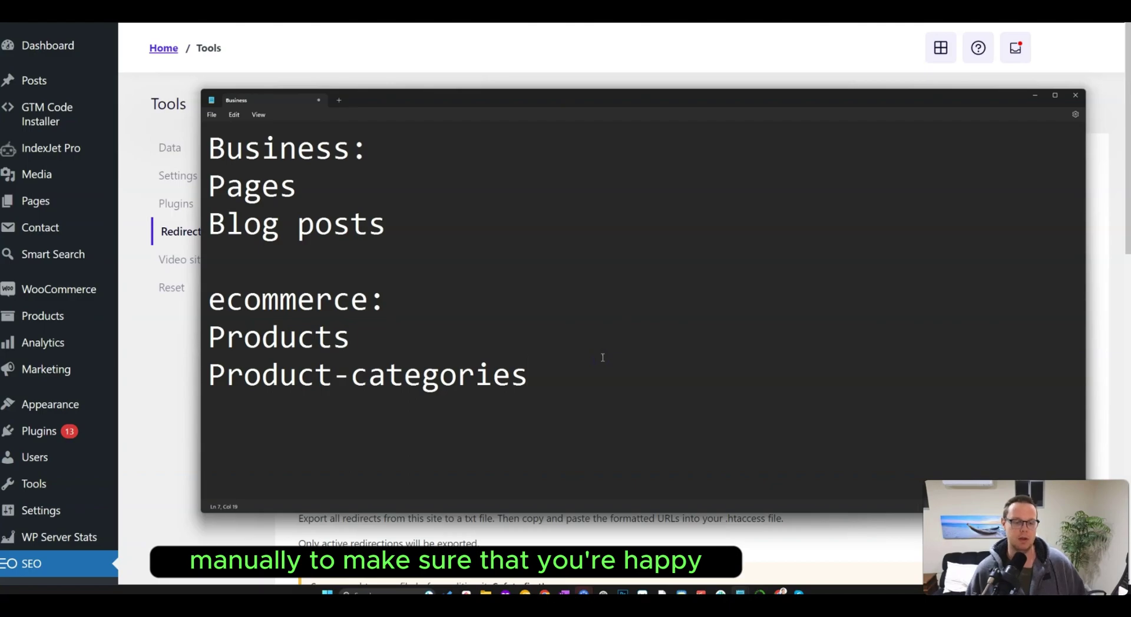